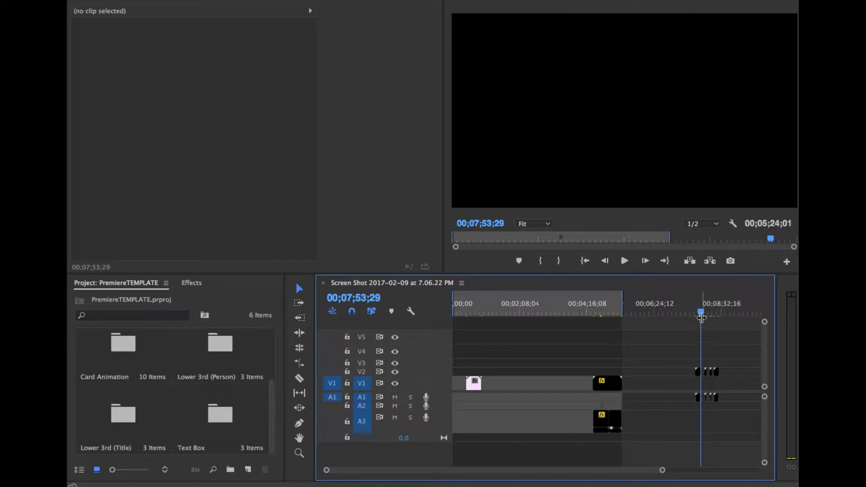
Scrub past the video title card animation and play back the first lower third that follows it in the sequence
{"action": "left_click_drag", "start_coordinate": [701, 318], "coordinate": [700, 318]}
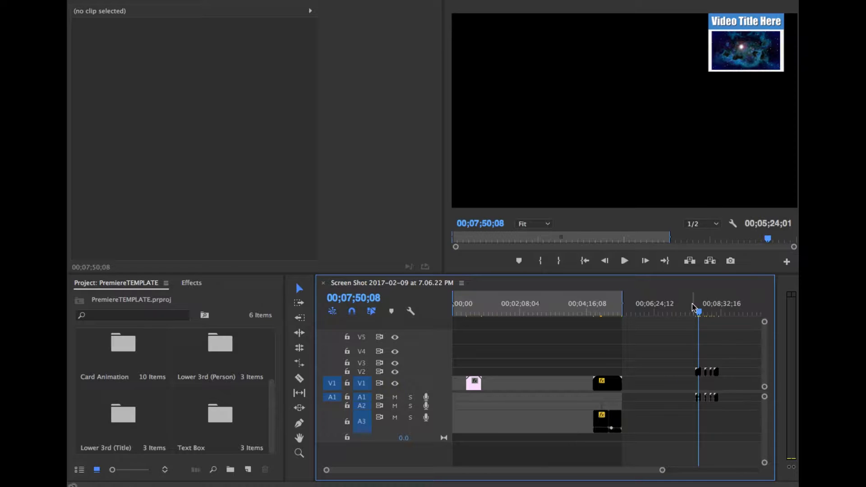
{"action": "left_click_drag", "start_coordinate": [698, 312], "coordinate": [702, 311]}
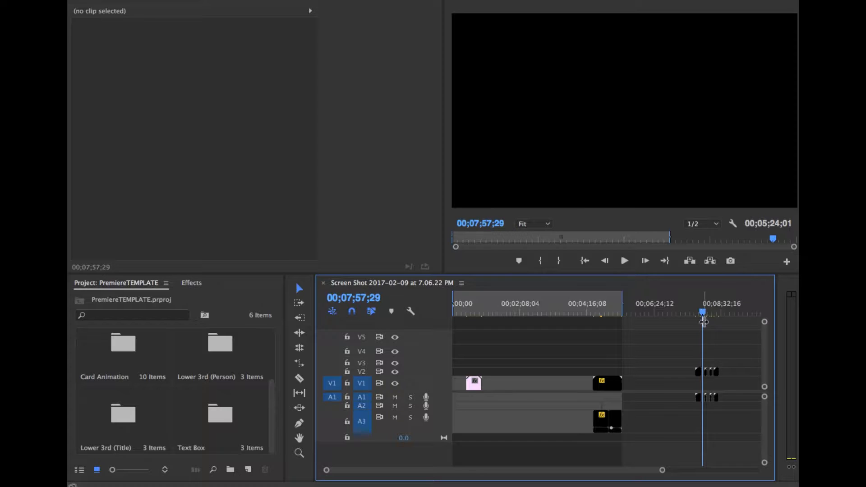
{"action": "scroll", "coordinate": [706, 342], "scroll_direction": "up", "scroll_amount": 10}
{"action": "scroll", "coordinate": [589, 422], "scroll_direction": "down", "scroll_amount": 12}
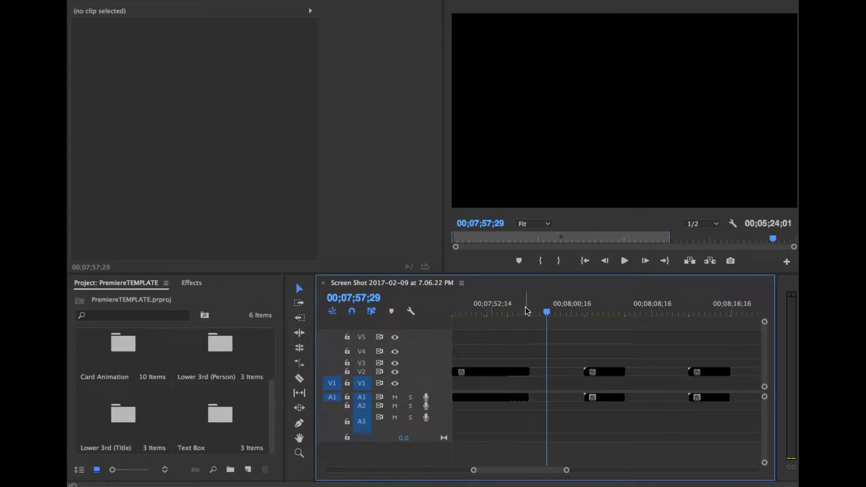
{"action": "left_click_drag", "start_coordinate": [524, 307], "coordinate": [585, 314]}
{"action": "left_click", "coordinate": [519, 396]}
{"action": "key", "text": "space"}
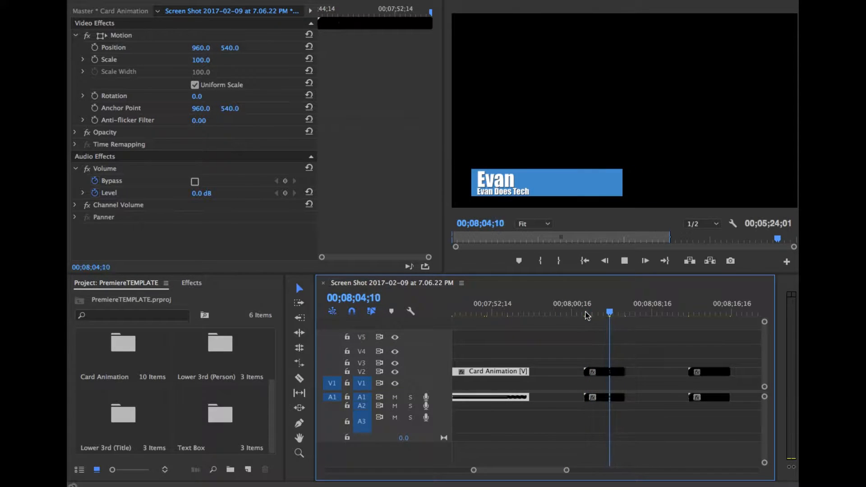
Play back the second lower third, starting near 00;08;12;06 in the sequence
{"action": "left_click", "coordinate": [679, 323]}
{"action": "left_click", "coordinate": [685, 313]}
{"action": "key", "text": "space"}
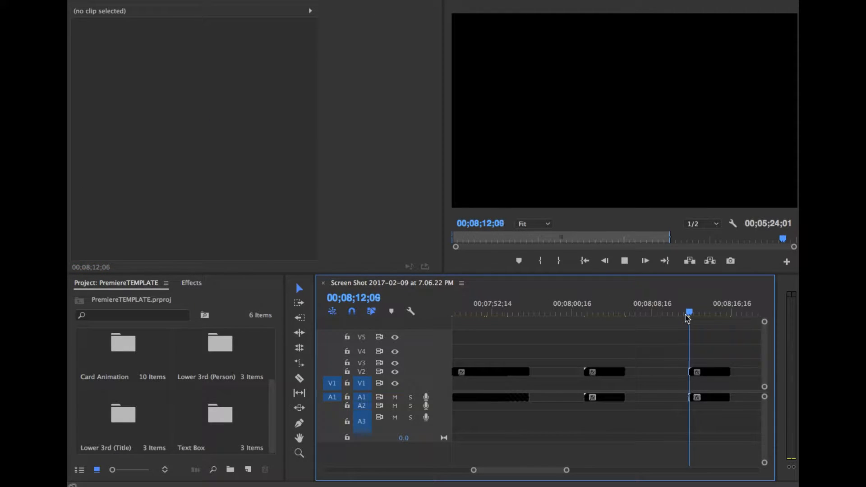
{"action": "key", "text": "space"}
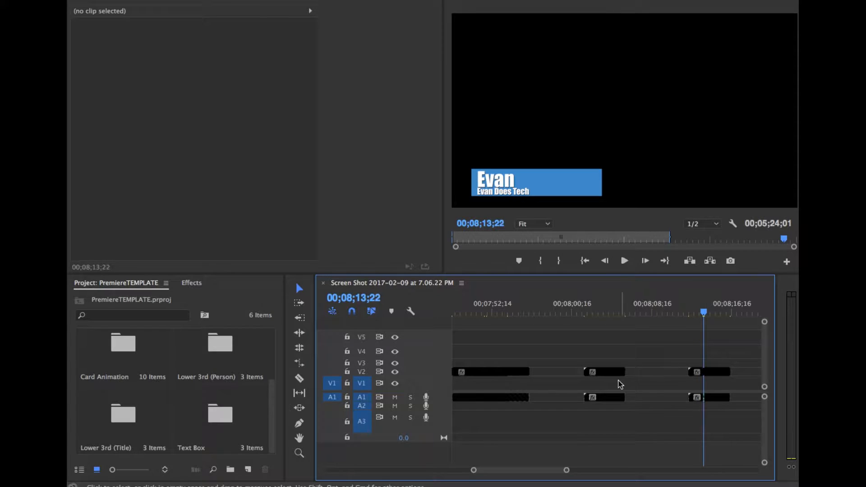
Open the nested lower 3rd title sequence, inspect its name and Blue clips and the project folders, and close the nested sequence
{"action": "left_click", "coordinate": [614, 372]}
{"action": "left_click", "coordinate": [713, 380]}
{"action": "double_click", "coordinate": [716, 374]}
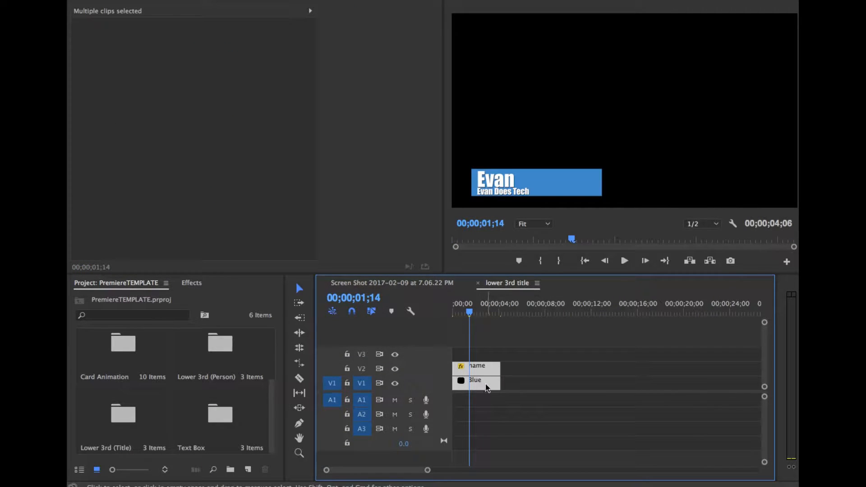
{"action": "left_click", "coordinate": [536, 381]}
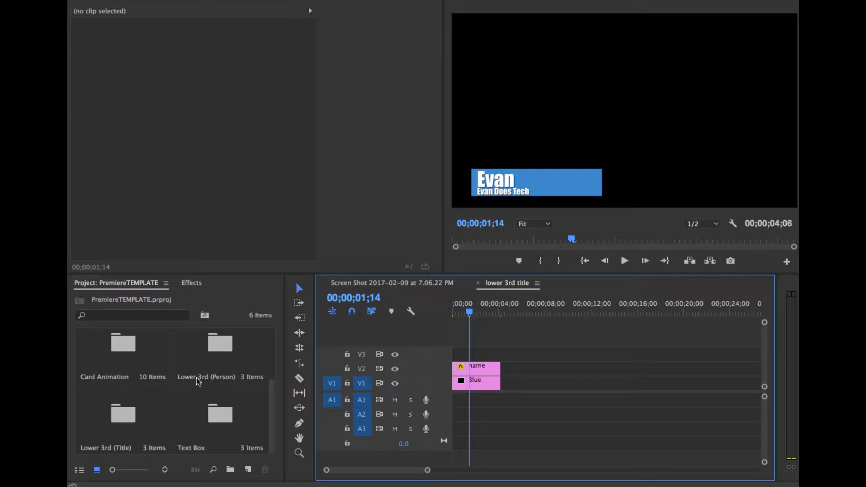
{"action": "scroll", "coordinate": [199, 396], "scroll_direction": "up", "scroll_amount": 3}
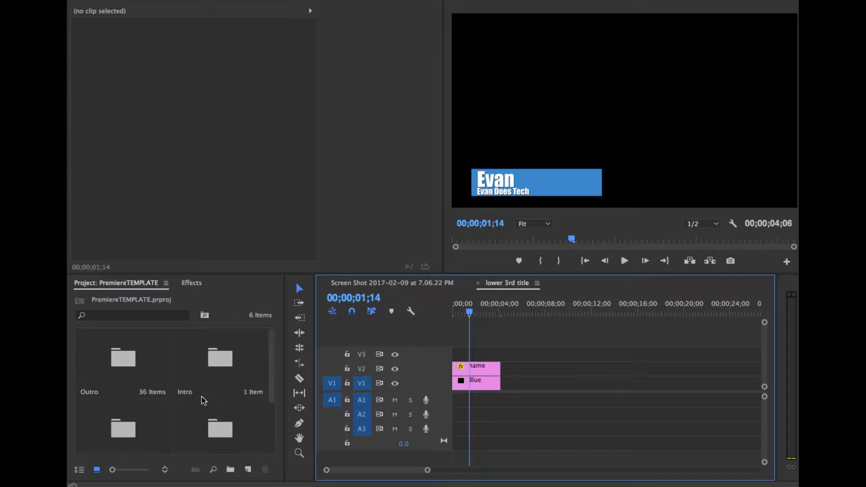
{"action": "scroll", "coordinate": [216, 390], "scroll_direction": "down", "scroll_amount": 3}
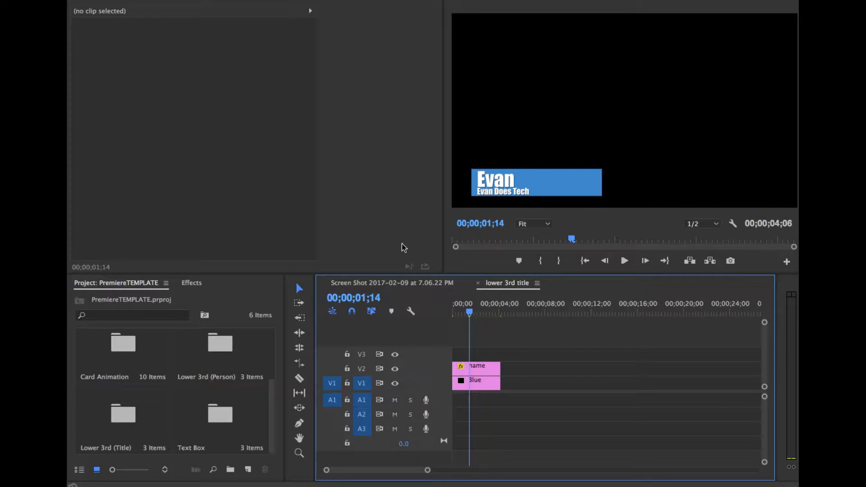
{"action": "left_click", "coordinate": [478, 283]}
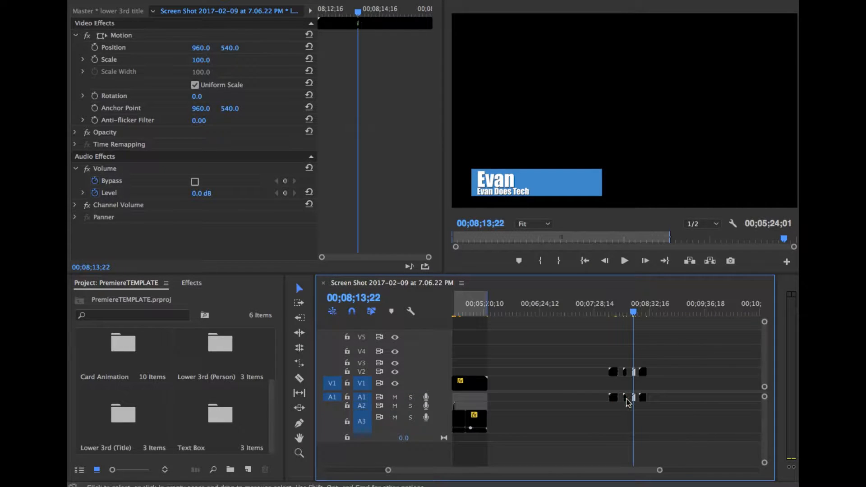
Preview the Cool Info! text box animation around 00;08;20;23 and return to its start
{"action": "left_click", "coordinate": [640, 314]}
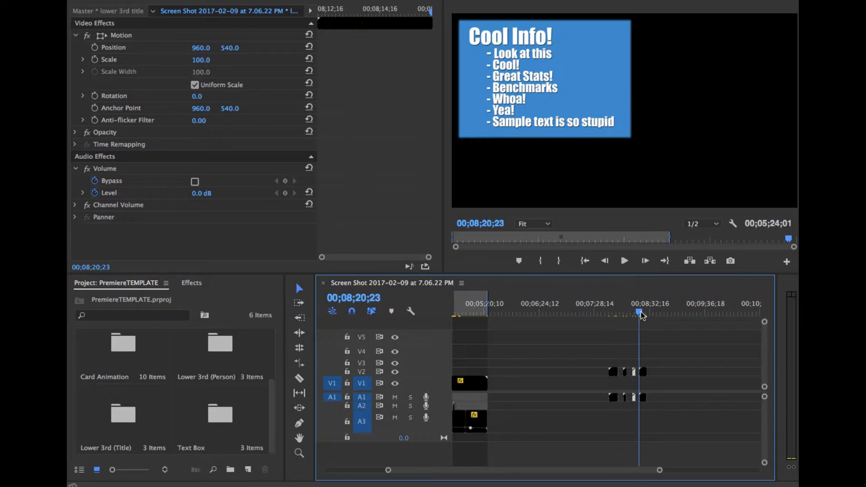
{"action": "left_click_drag", "start_coordinate": [641, 314], "coordinate": [641, 314]}
{"action": "key", "text": "space"}
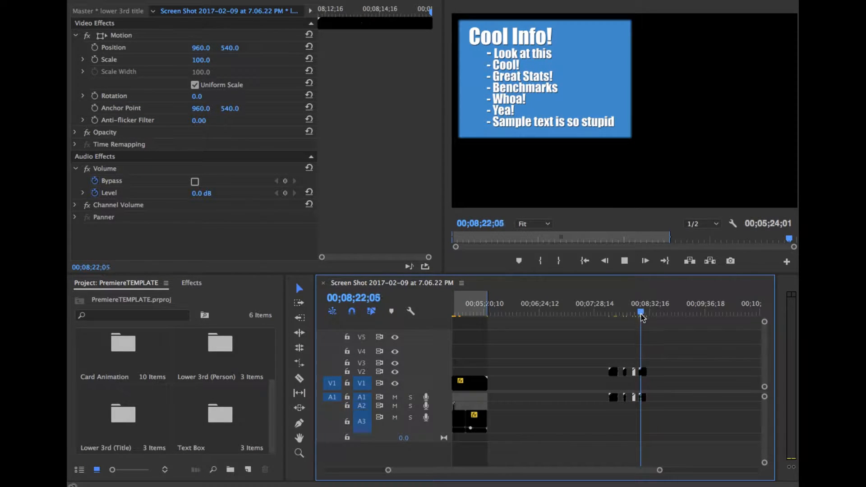
{"action": "scroll", "coordinate": [643, 329], "scroll_direction": "up", "scroll_amount": 5}
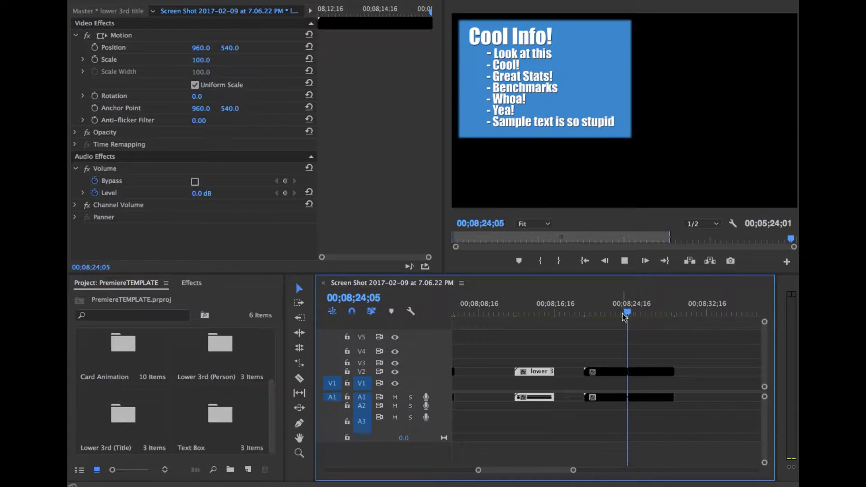
{"action": "left_click_drag", "start_coordinate": [569, 311], "coordinate": [581, 311]}
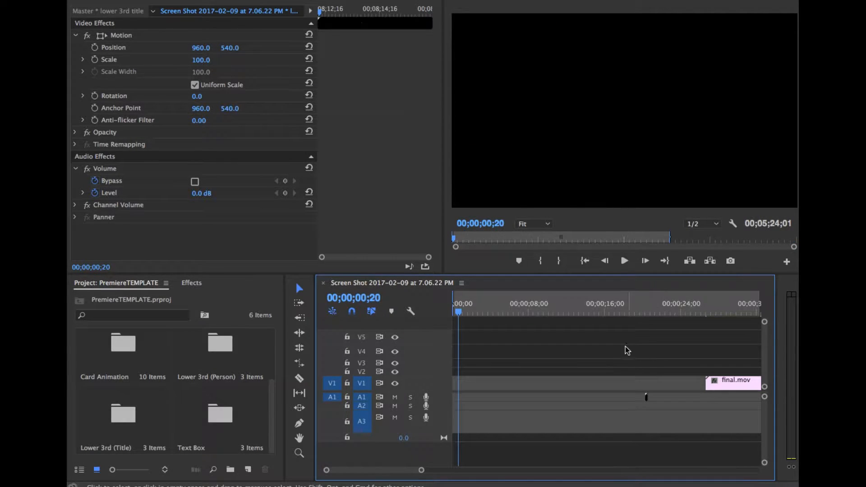
Place the playhead at 00;01;42;23 and create a 1920 by 1080 title named Sample Title
{"action": "left_click", "coordinate": [606, 363]}
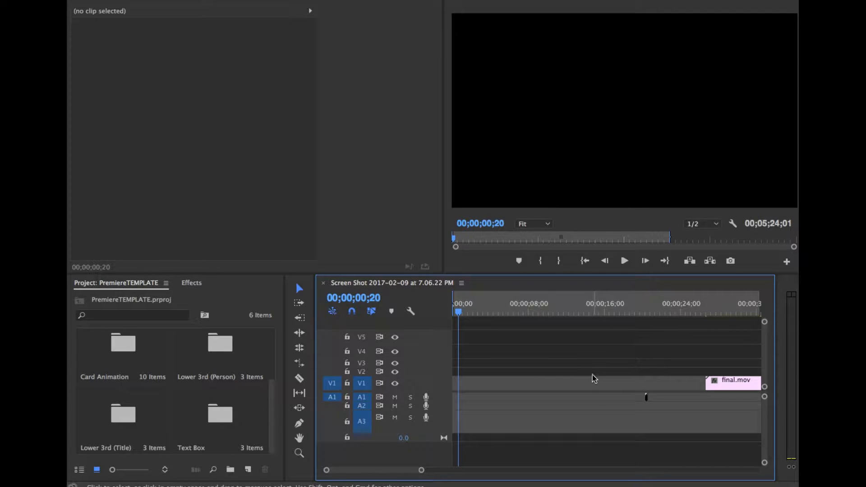
{"action": "scroll", "coordinate": [592, 375], "scroll_direction": "down", "scroll_amount": 5}
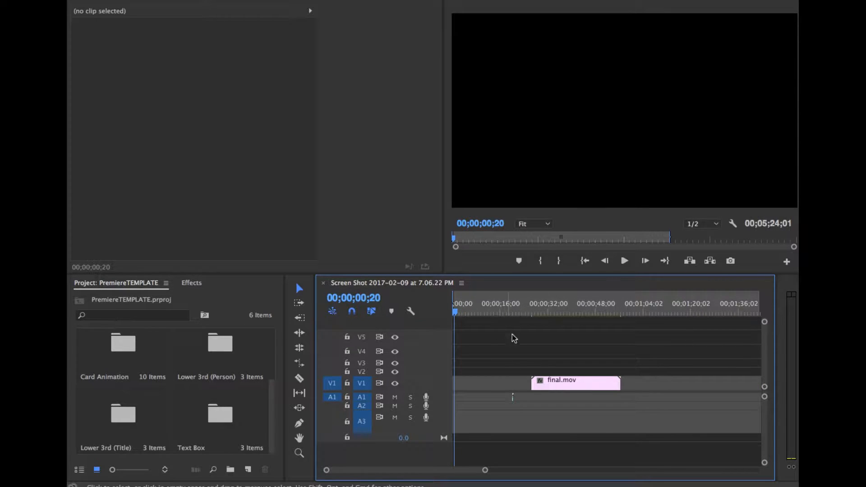
{"action": "scroll", "coordinate": [601, 360], "scroll_direction": "down", "scroll_amount": 5}
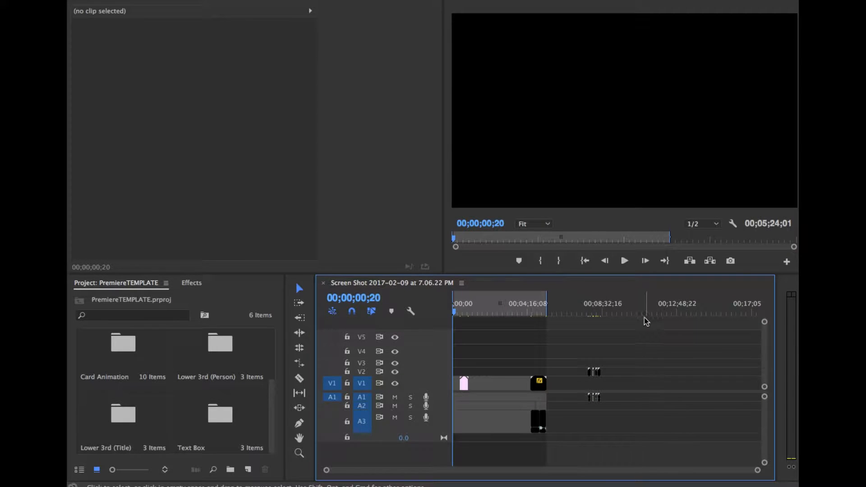
{"action": "left_click", "coordinate": [483, 308]}
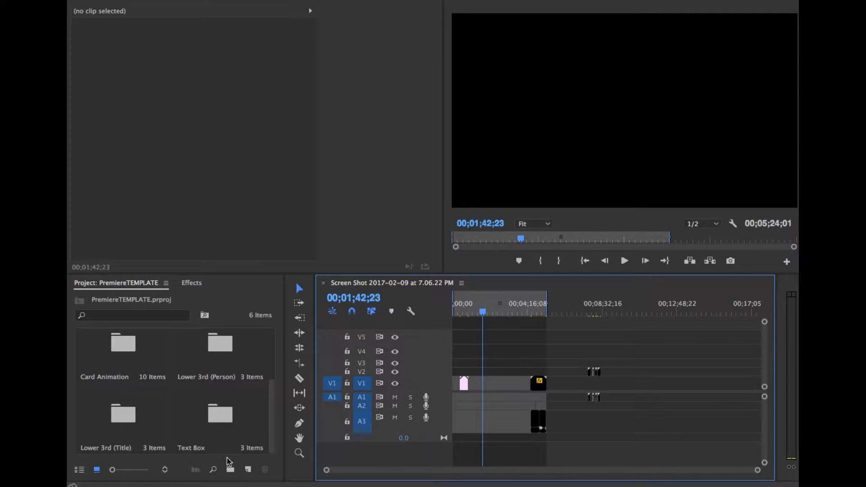
{"action": "left_click", "coordinate": [248, 469]}
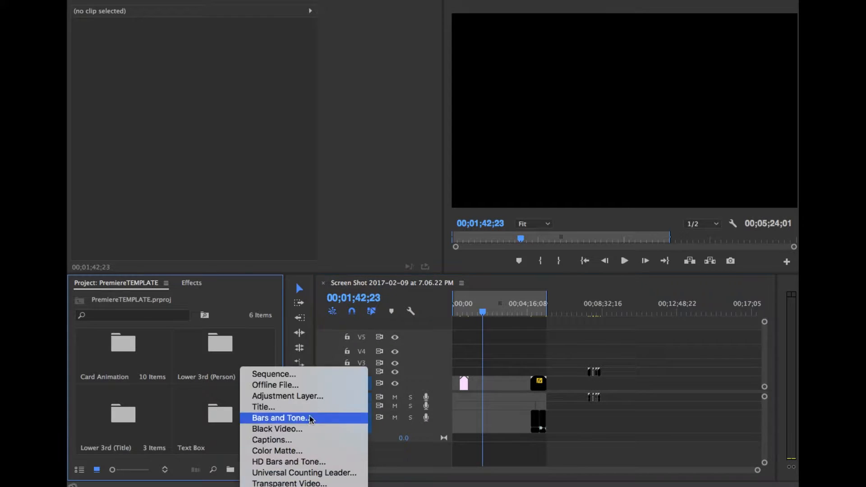
{"action": "left_click", "coordinate": [483, 285]}
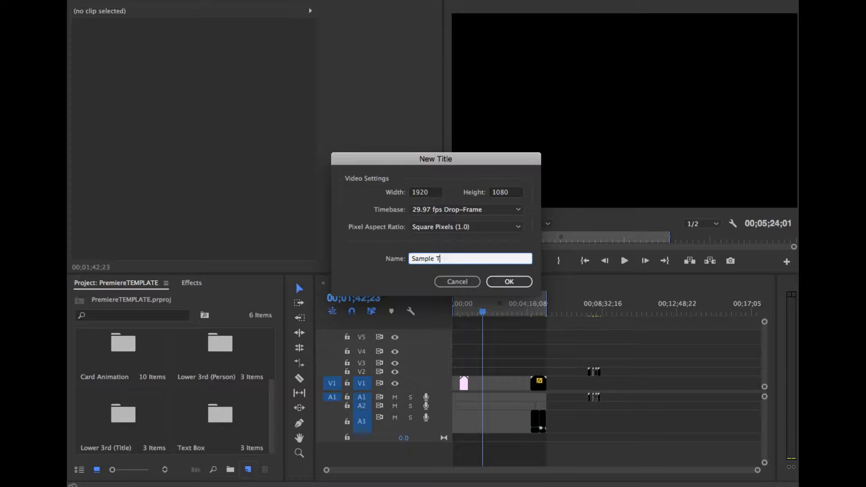
{"action": "key", "text": "Return"}
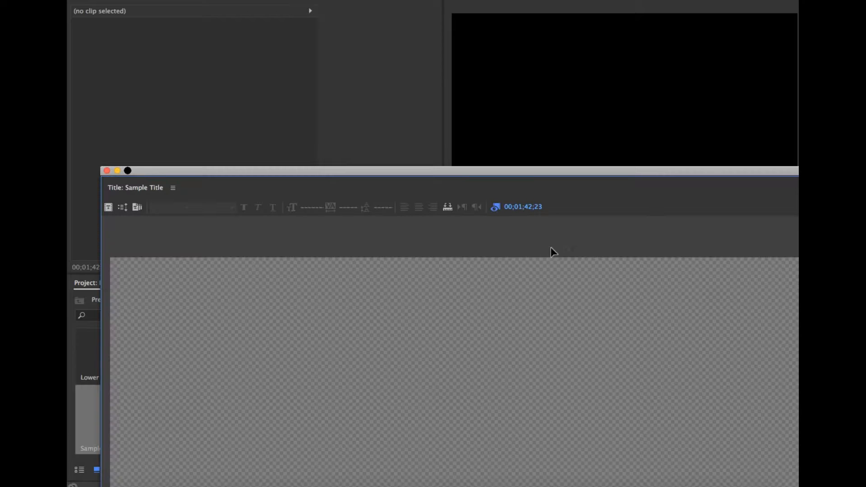
{"action": "left_click_drag", "start_coordinate": [385, 180], "coordinate": [356, 15]}
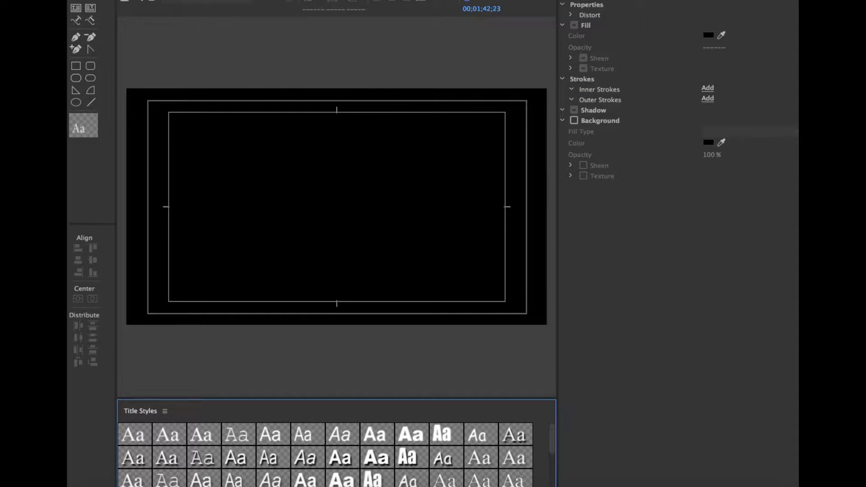
Load the Speech_Bubble user template into the title
{"action": "left_click", "coordinate": [152, 1]}
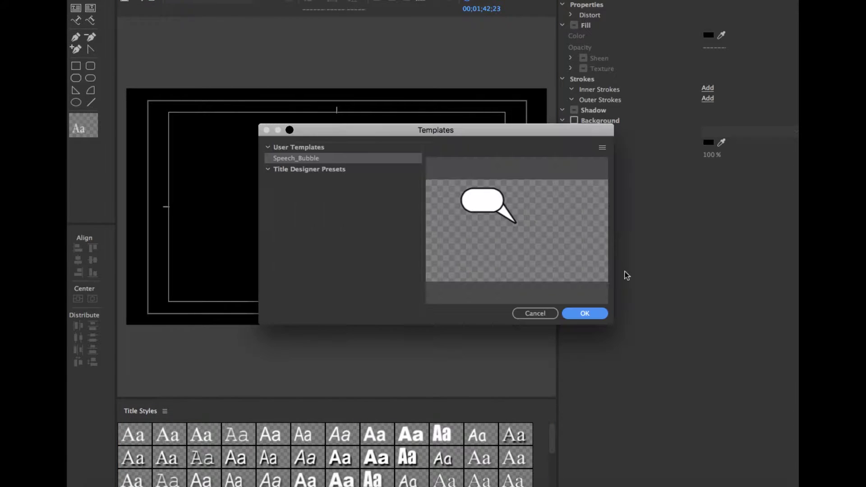
{"action": "left_click", "coordinate": [392, 160]}
{"action": "left_click", "coordinate": [585, 313]}
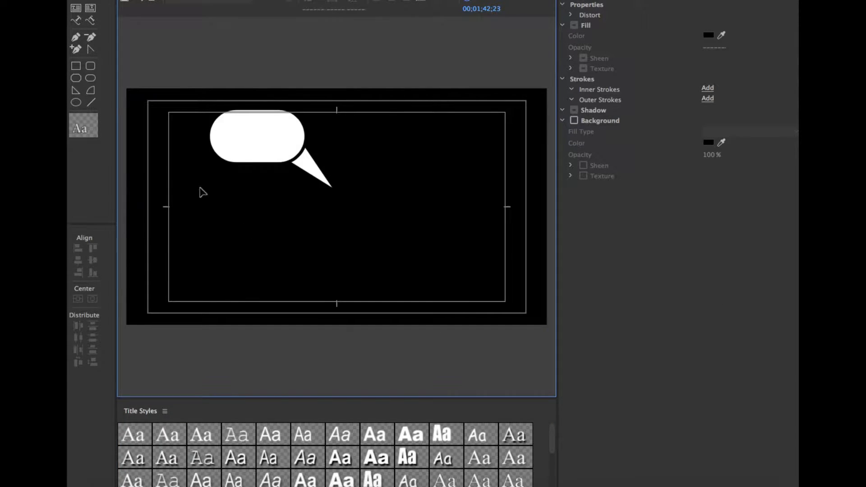
Add the text "Hey" at the upper edge of the speech bubble
{"action": "left_click", "coordinate": [269, 149]}
{"action": "left_click", "coordinate": [77, 1]}
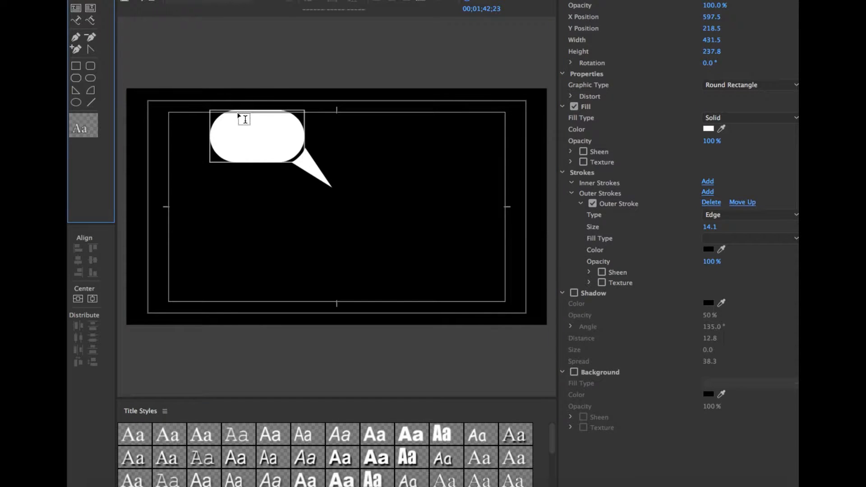
{"action": "left_click", "coordinate": [238, 116]}
{"action": "type", "text": "Hey"}
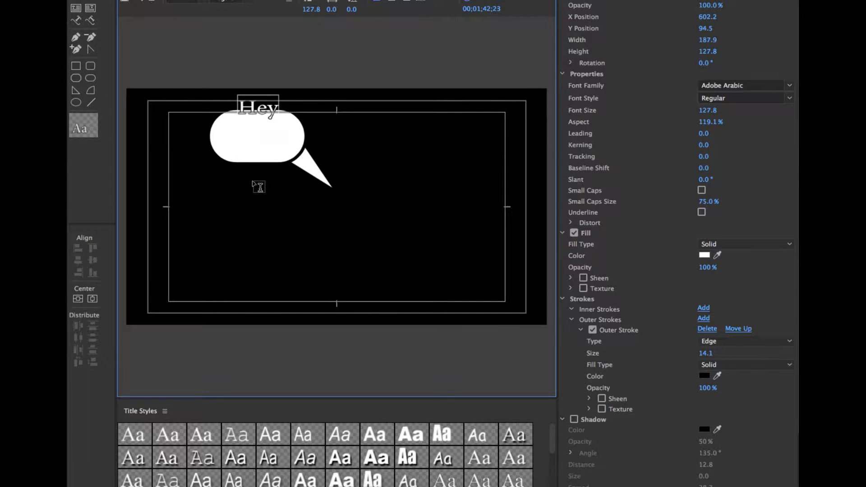
Apply the black Impact title style with a white outer stroke to "Hey" and move the text inside the speech bubble
{"action": "left_click_drag", "start_coordinate": [243, 106], "coordinate": [278, 108]}
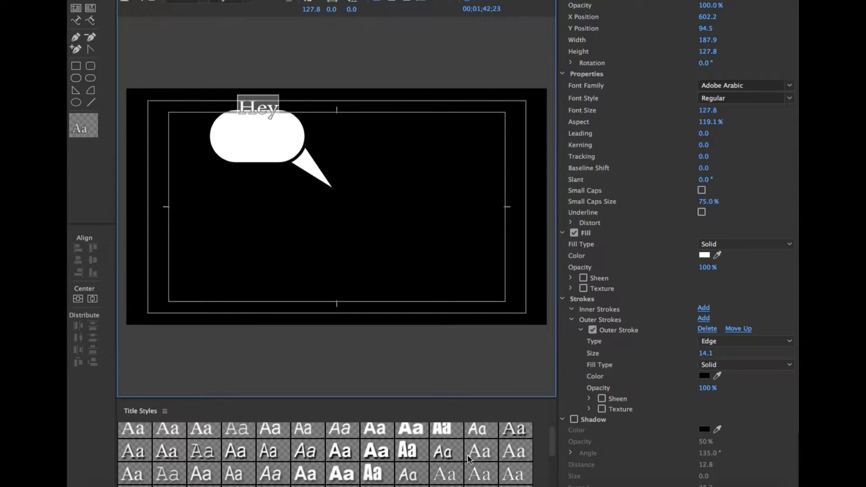
{"action": "scroll", "coordinate": [456, 462], "scroll_direction": "down", "scroll_amount": 5}
{"action": "scroll", "coordinate": [455, 461], "scroll_direction": "up", "scroll_amount": 3}
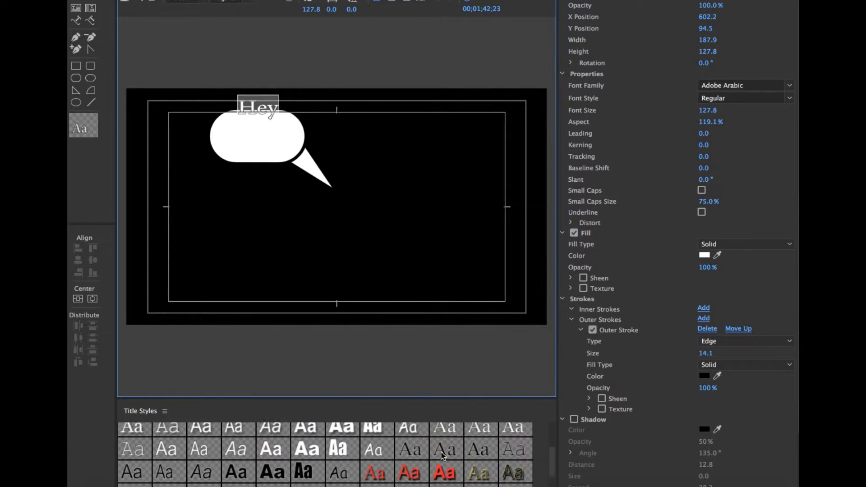
{"action": "left_click", "coordinate": [315, 447]}
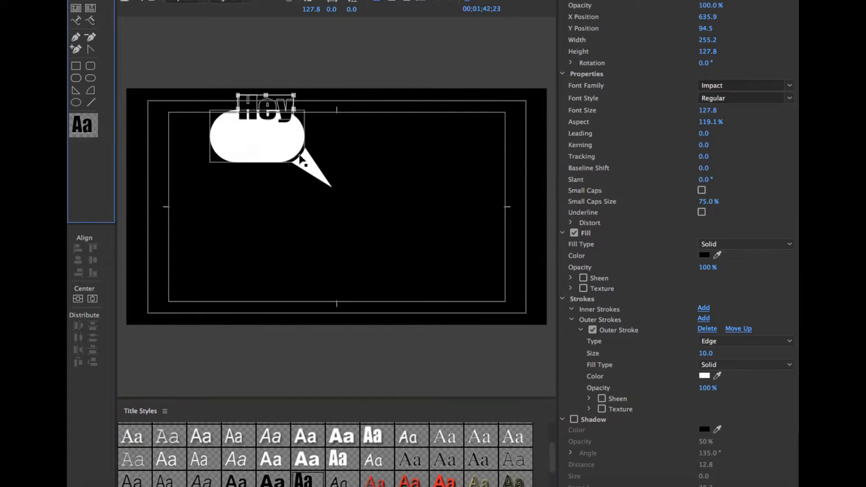
{"action": "left_click_drag", "start_coordinate": [268, 113], "coordinate": [255, 137]}
Shrink the rounded bubble around "Hey" to about 373.5 wide and 177.2 high
{"action": "left_click", "coordinate": [292, 141]}
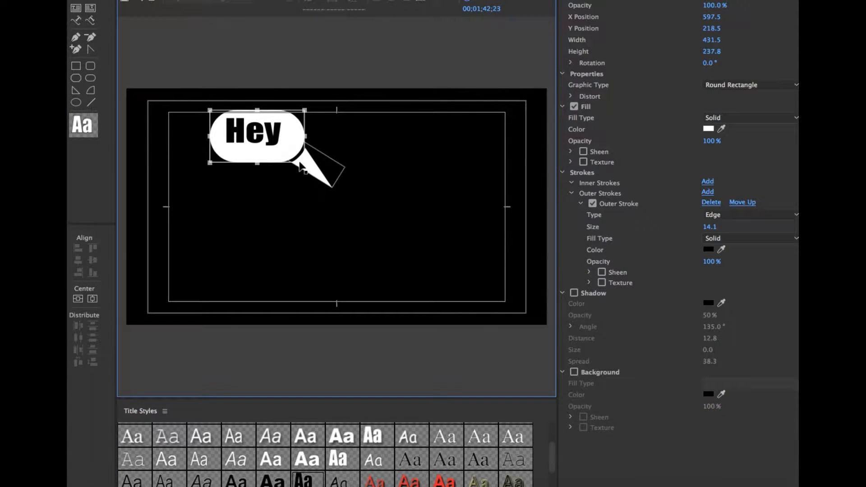
{"action": "left_click_drag", "start_coordinate": [302, 161], "coordinate": [294, 149]}
{"action": "left_click", "coordinate": [247, 131]}
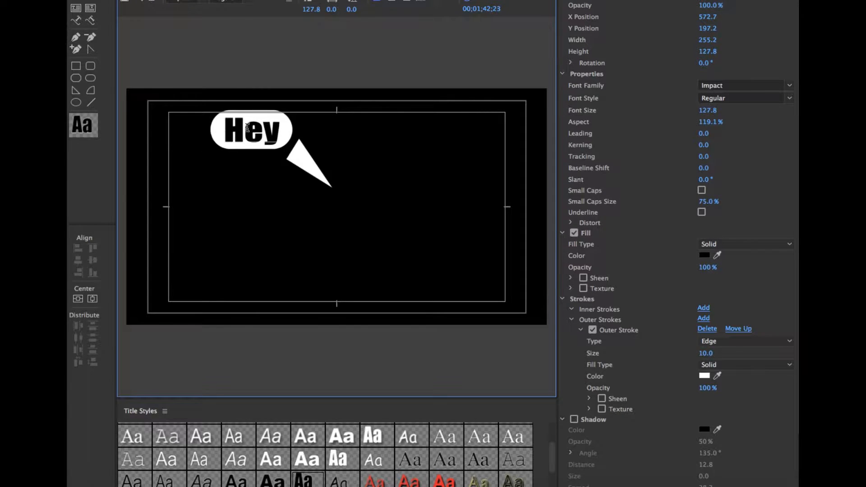
{"action": "left_click", "coordinate": [339, 150]}
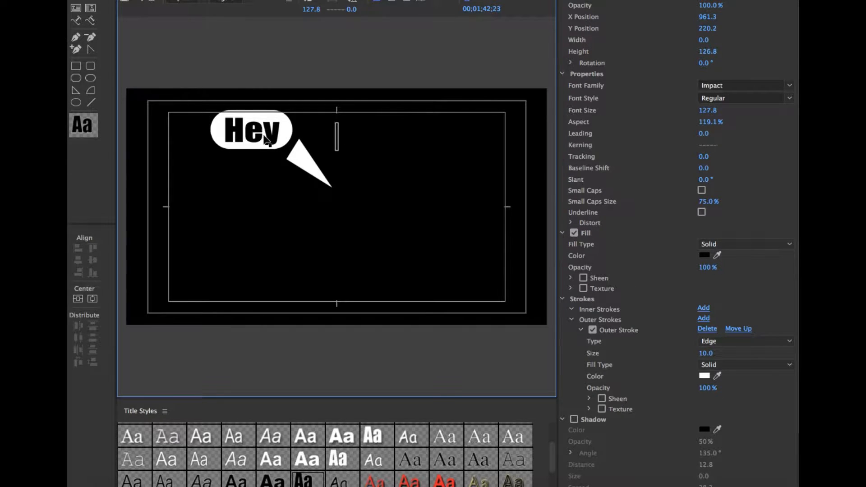
Move the wedge tail against the bubble at about X 748.5, Y 241.3, and nudge the bubble to about X 560.6, Y 180.3
{"action": "left_click", "coordinate": [417, 174]}
{"action": "left_click_drag", "start_coordinate": [303, 163], "coordinate": [284, 136]}
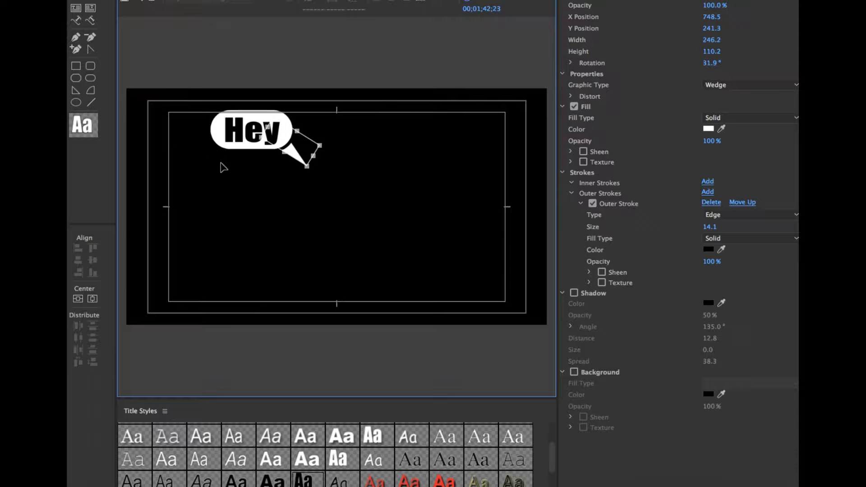
{"action": "left_click", "coordinate": [244, 142]}
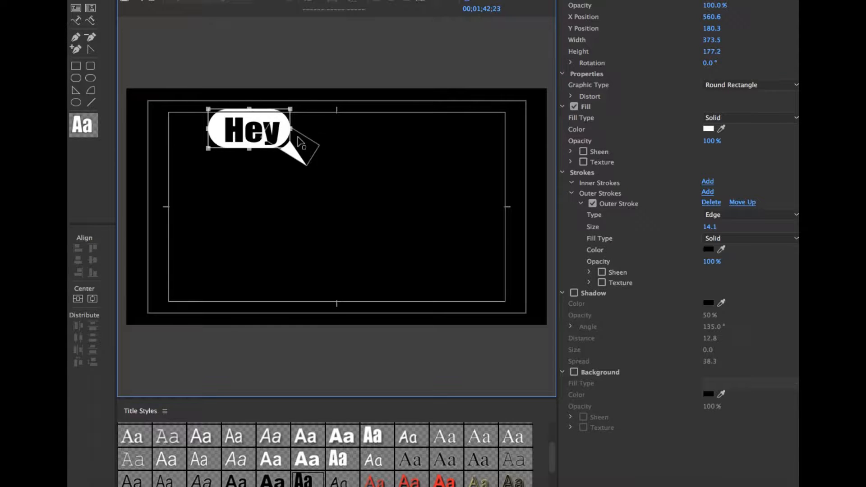
Make a last adjustment to the speech bubble shape and place Sample Title on track V1 at 00;01;42;23
{"action": "left_click_drag", "start_coordinate": [290, 128], "coordinate": [290, 136]}
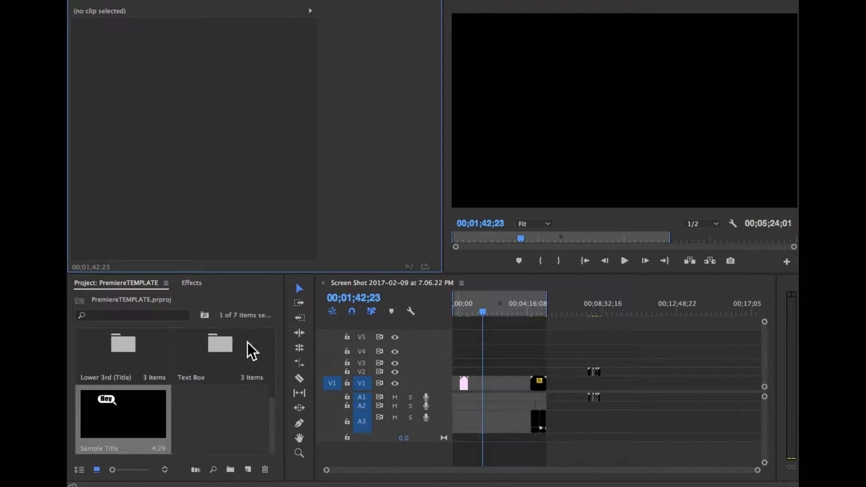
{"action": "left_click_drag", "start_coordinate": [141, 410], "coordinate": [483, 383]}
{"action": "key", "text": "space"}
{"action": "key", "text": "space"}
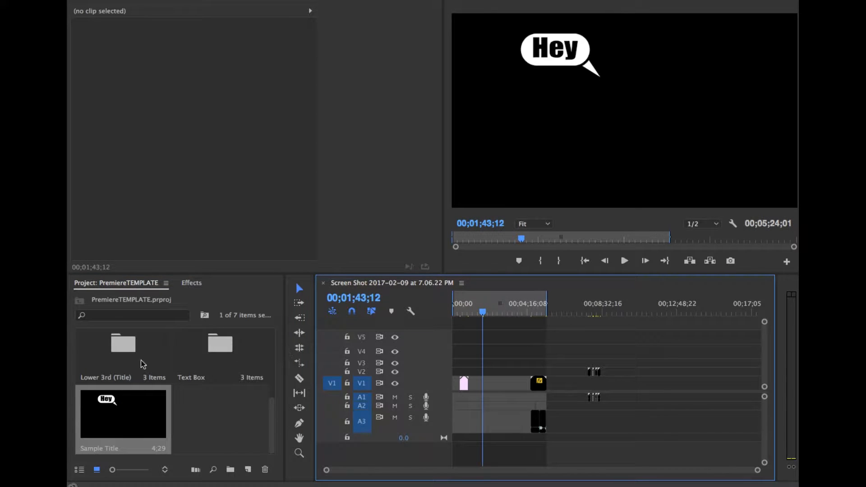
Clear the effects search and expand the Movement presets in the custom favorites bin
{"action": "left_click", "coordinate": [190, 284]}
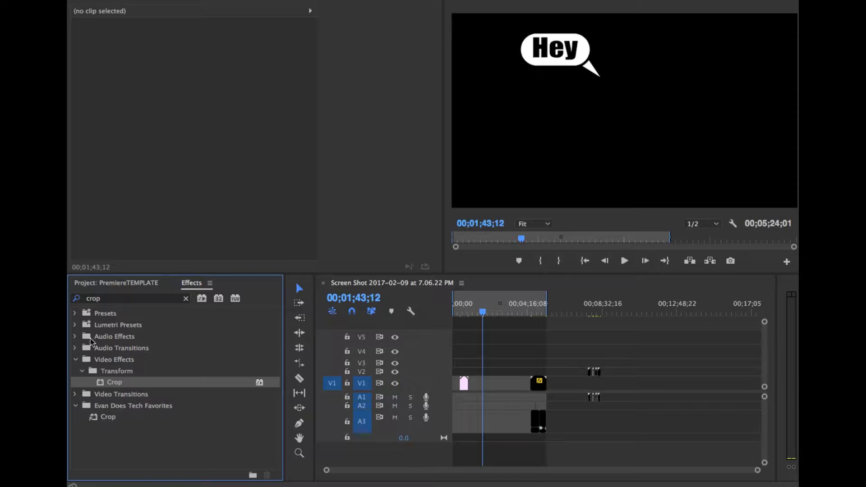
{"action": "left_click", "coordinate": [181, 301]}
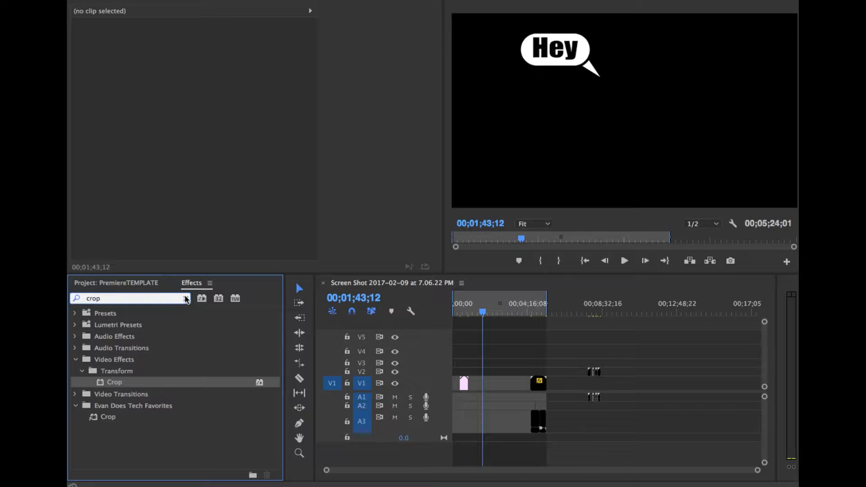
{"action": "left_click", "coordinate": [186, 299]}
{"action": "left_click", "coordinate": [75, 383]}
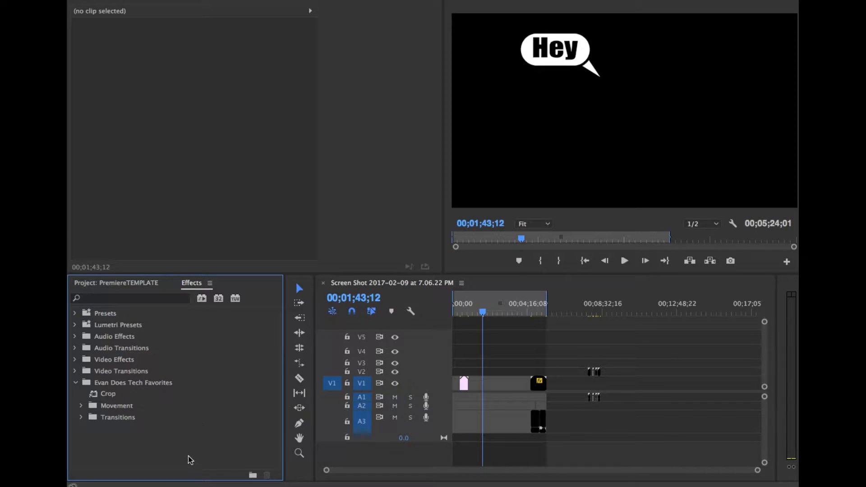
{"action": "left_click", "coordinate": [82, 406]}
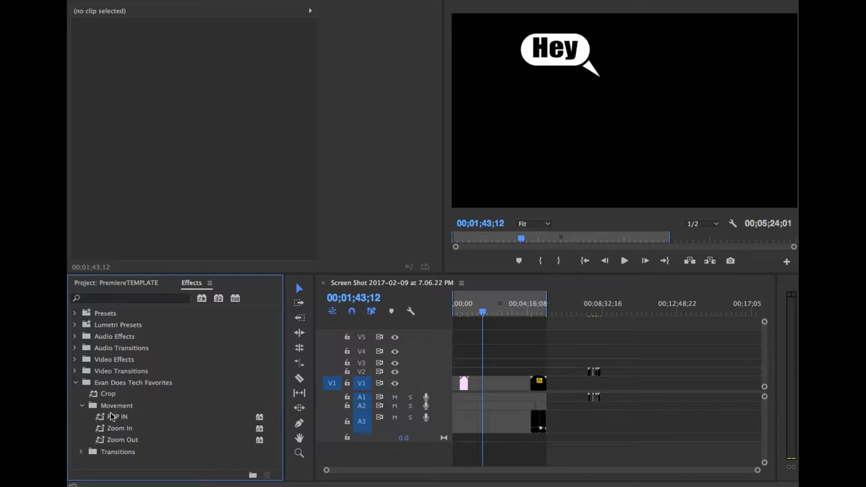
Apply the POP IN preset to the Sample Title clip on V1 and preview the animation
{"action": "left_click_drag", "start_coordinate": [112, 420], "coordinate": [468, 418]}
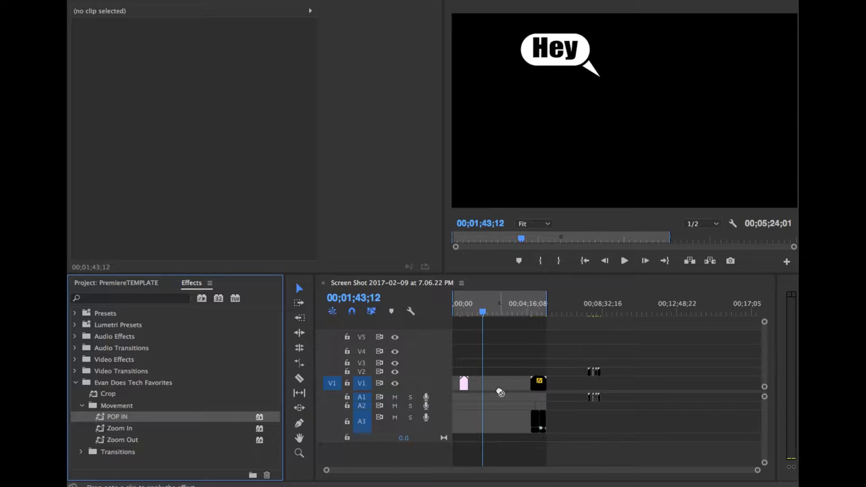
{"action": "scroll", "coordinate": [508, 405], "scroll_direction": "up", "scroll_amount": 5}
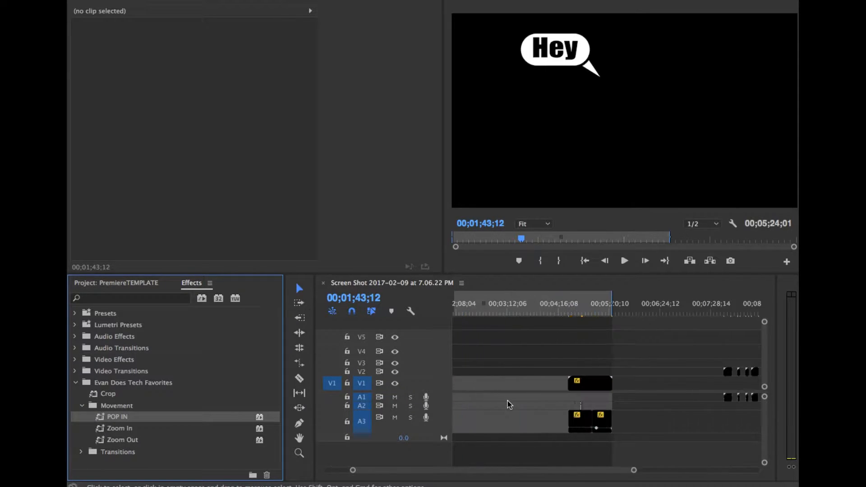
{"action": "scroll", "coordinate": [478, 470], "scroll_direction": "up", "scroll_amount": 8}
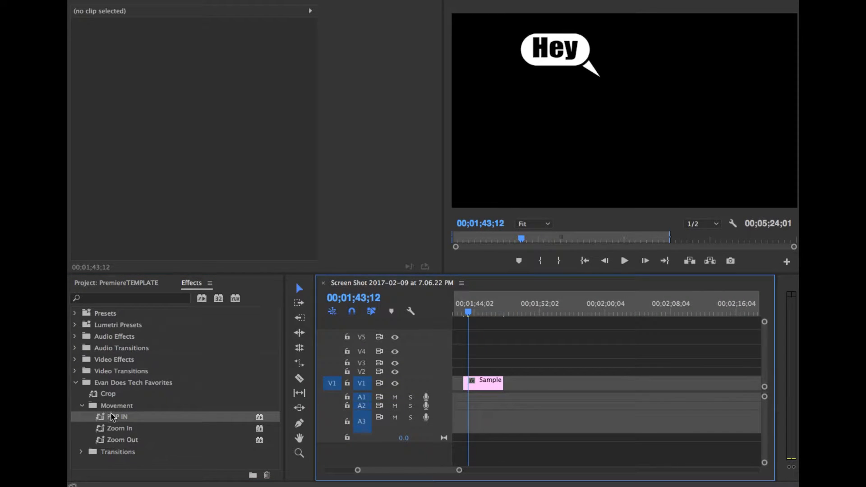
{"action": "left_click_drag", "start_coordinate": [113, 417], "coordinate": [495, 383]}
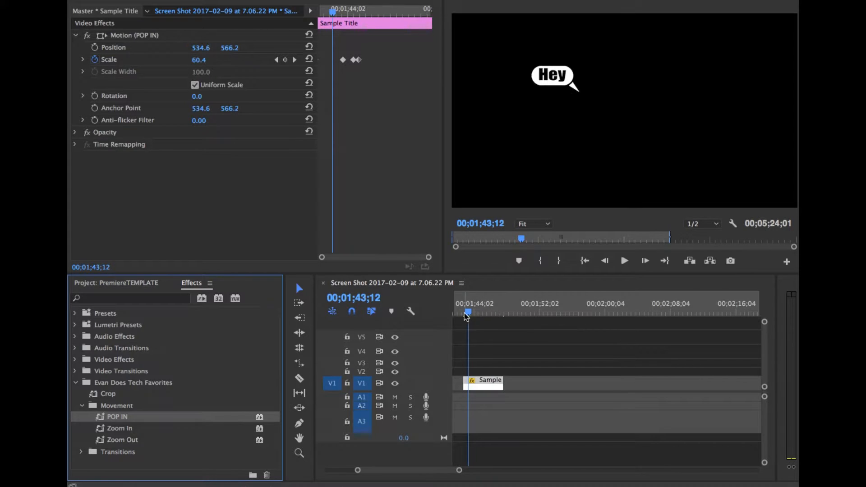
{"action": "left_click", "coordinate": [466, 317]}
{"action": "key", "text": "space"}
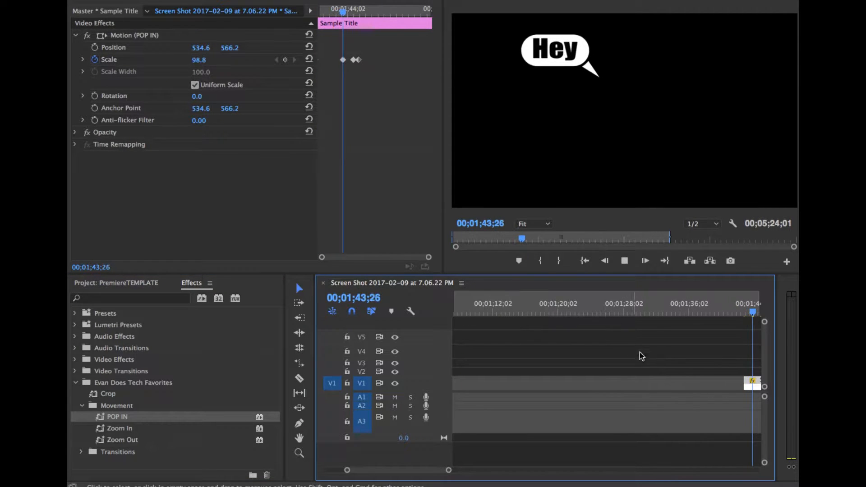
Move the title's anchor point onto the speech bubble at about 626.9, 224.8 and replay the pop-in
{"action": "double_click", "coordinate": [563, 74]}
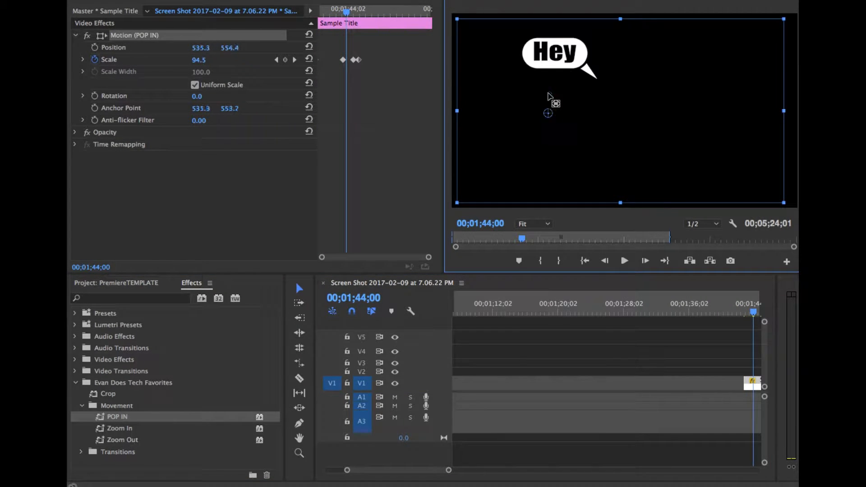
{"action": "left_click_drag", "start_coordinate": [548, 94], "coordinate": [564, 56]}
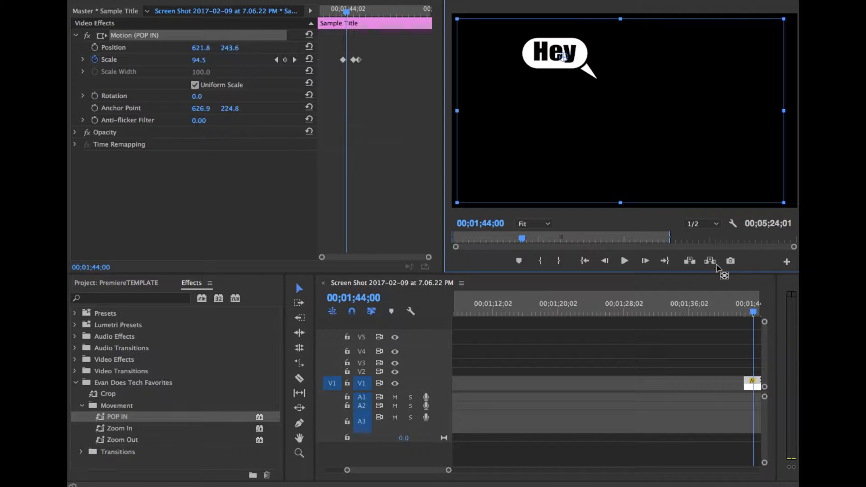
{"action": "left_click", "coordinate": [744, 312]}
{"action": "key", "text": "space"}
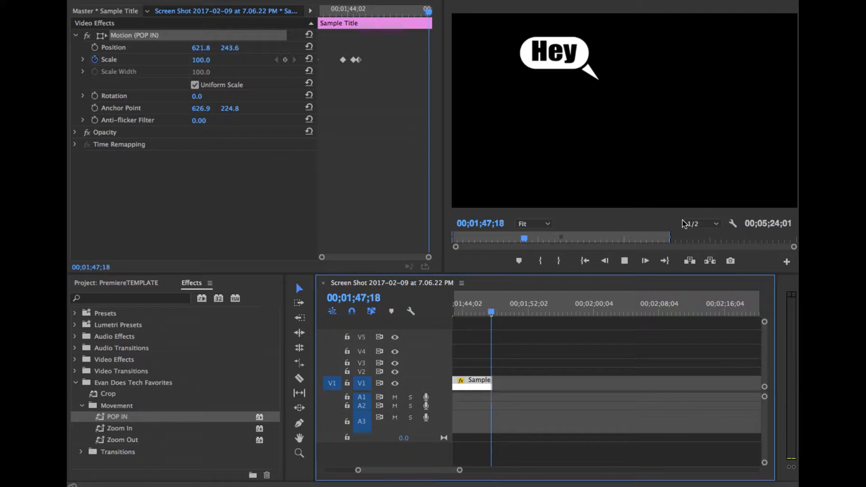
{"action": "key", "text": "space"}
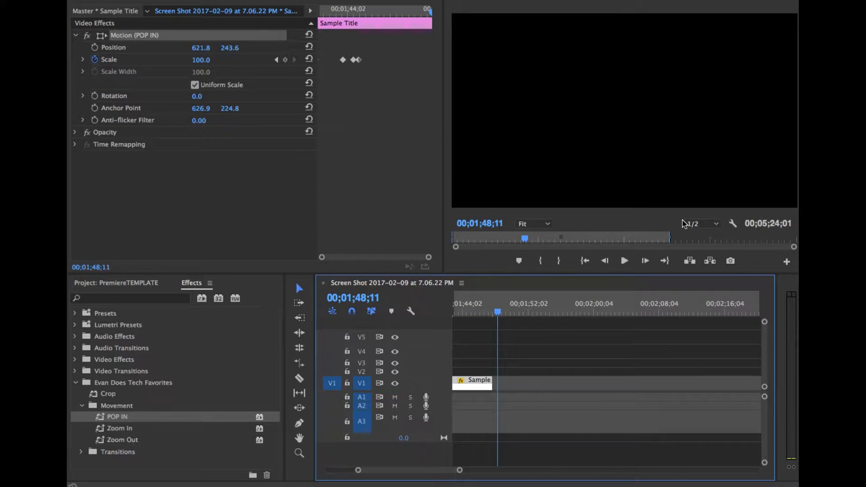
Examine the transitions saved in the Transitions folder of the custom favorites bin
{"action": "left_click", "coordinate": [534, 390]}
{"action": "key", "text": "minus"}
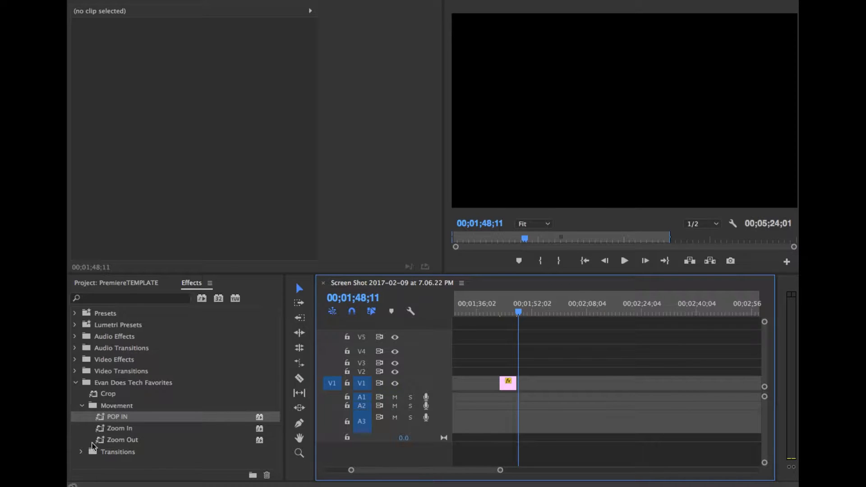
{"action": "left_click", "coordinate": [82, 406]}
{"action": "left_click", "coordinate": [80, 417]}
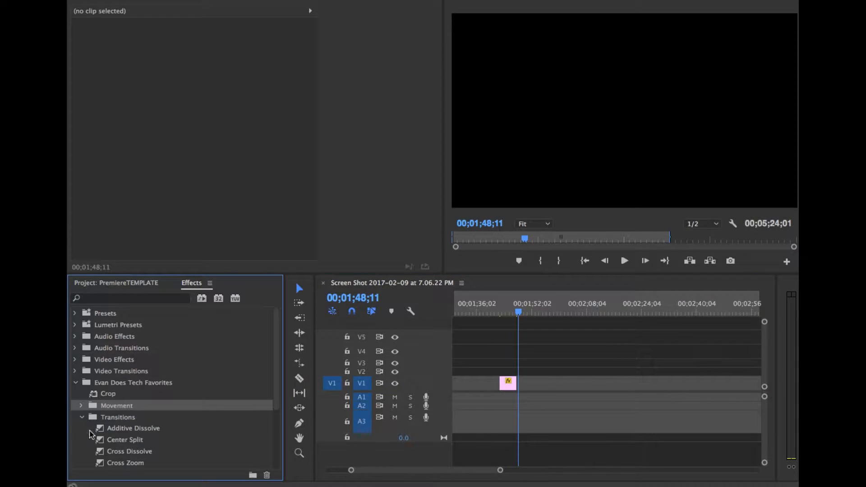
{"action": "scroll", "coordinate": [155, 406], "scroll_direction": "down", "scroll_amount": 2}
{"action": "scroll", "coordinate": [154, 405], "scroll_direction": "down", "scroll_amount": 2}
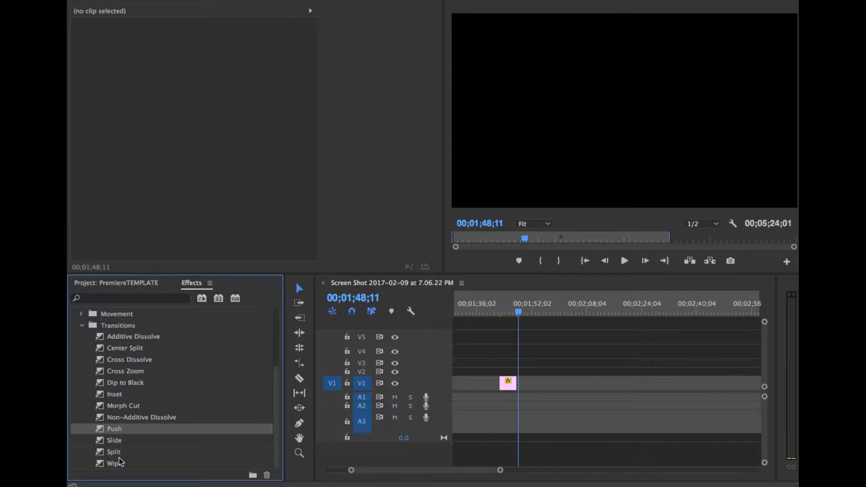
{"action": "left_click", "coordinate": [82, 325]}
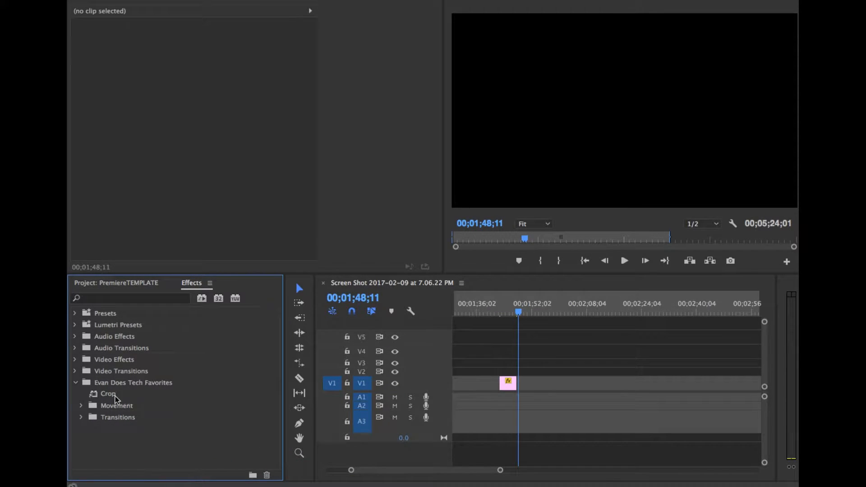
Deselect the Sample Title clip and move the playhead to about 00;04;05;05 in the sequence
{"action": "left_click", "coordinate": [507, 383]}
{"action": "scroll", "coordinate": [507, 384], "scroll_direction": "left", "scroll_amount": 10}
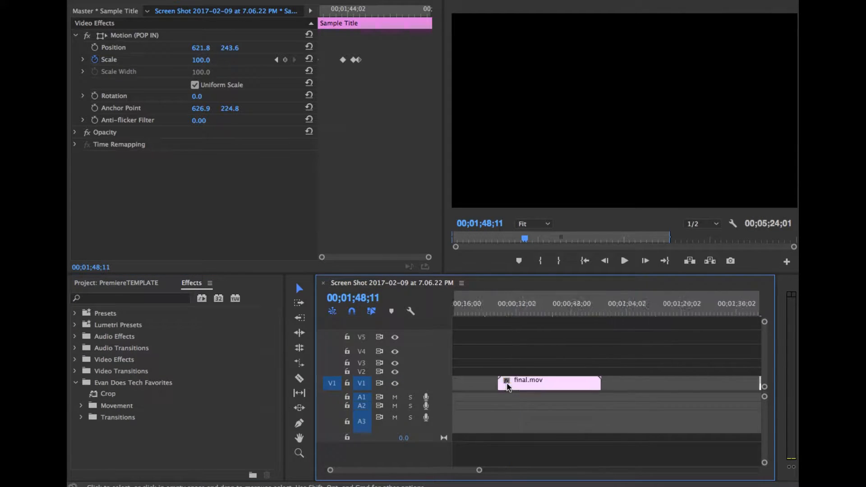
{"action": "scroll", "coordinate": [611, 383], "scroll_direction": "down", "scroll_amount": 10}
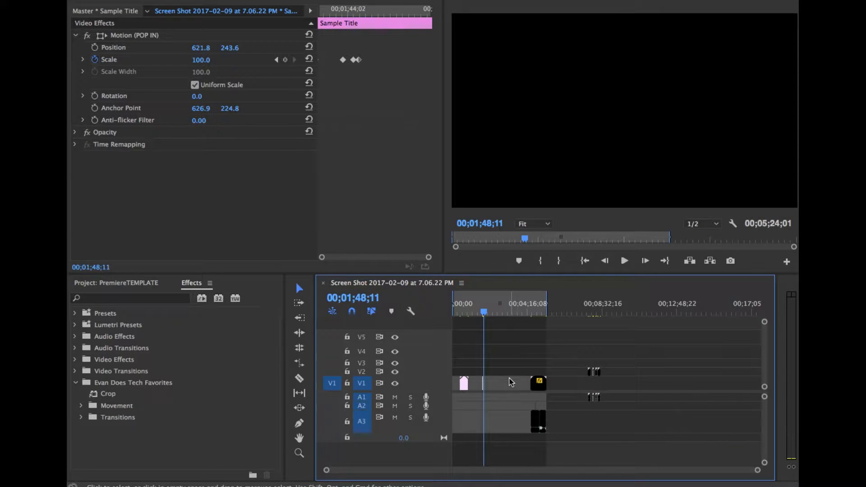
{"action": "key", "text": "ctrl+Left"}
{"action": "key", "text": "ctrl+Right"}
{"action": "left_click", "coordinate": [511, 382]}
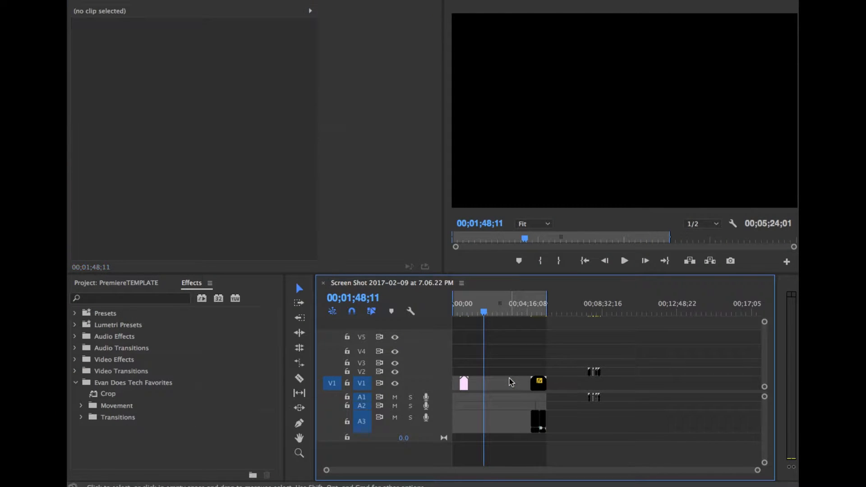
{"action": "left_click_drag", "start_coordinate": [497, 316], "coordinate": [524, 314]}
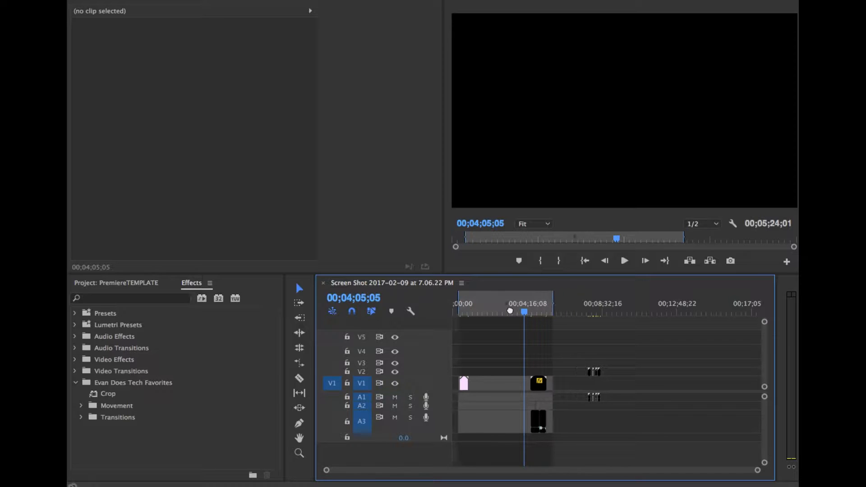
Switch to Finder and look through the -PROJECT TEMPLATE folder inside Projects
{"action": "mouse_move", "coordinate": [113, 485]}
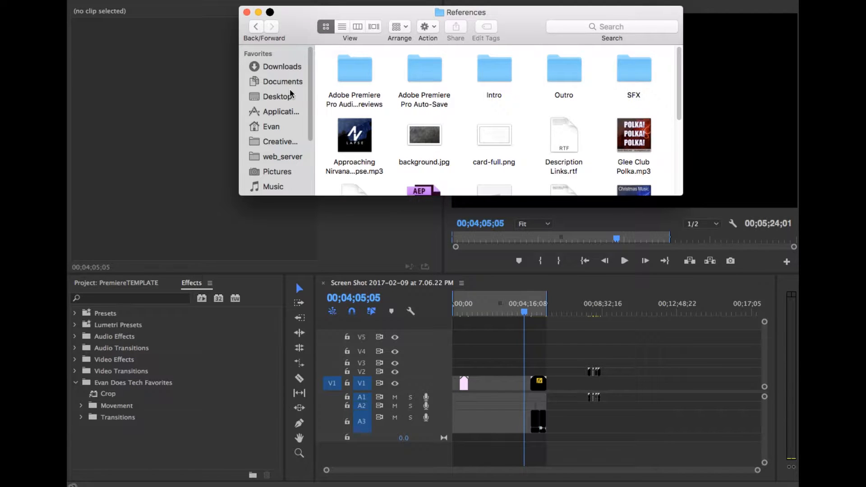
{"action": "key", "text": "super+n"}
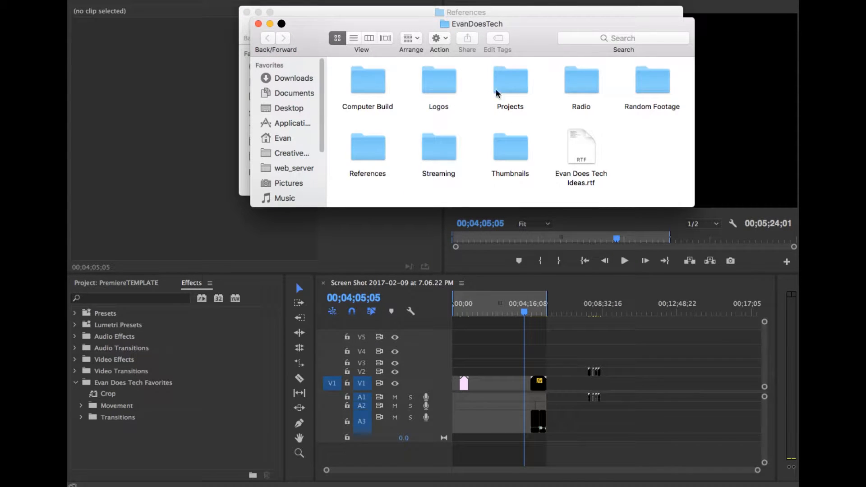
{"action": "double_click", "coordinate": [515, 84]}
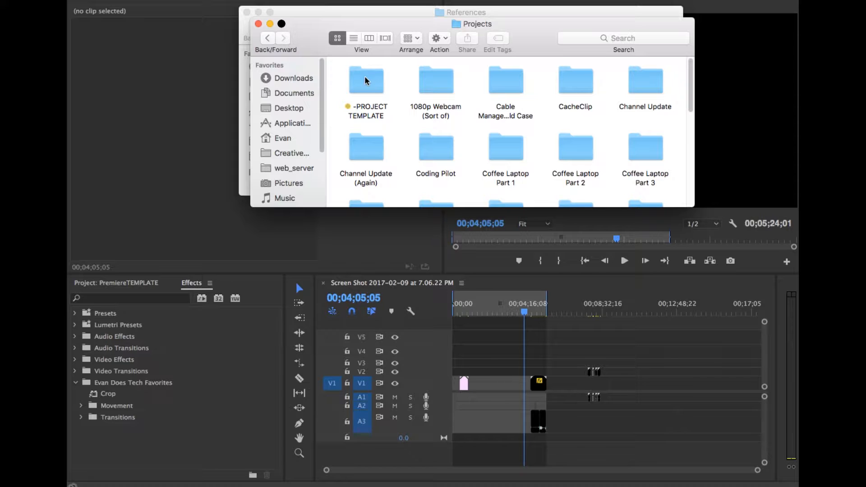
{"action": "left_click", "coordinate": [366, 81]}
{"action": "double_click", "coordinate": [366, 81]}
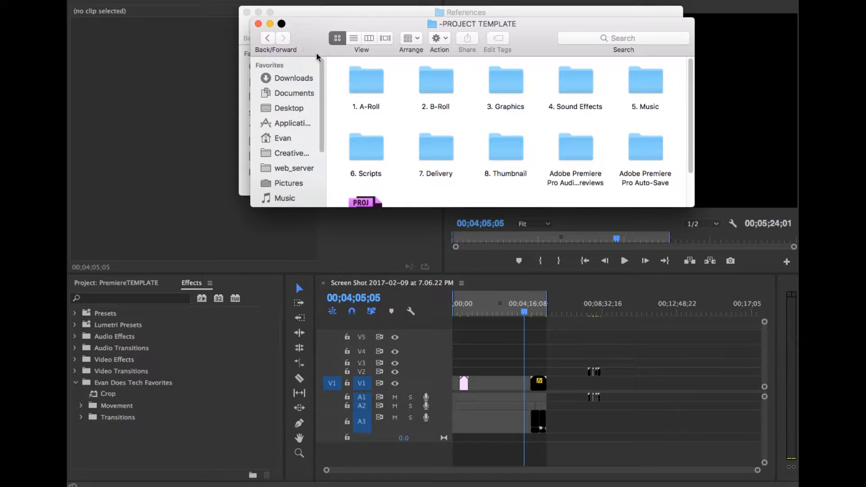
{"action": "left_click", "coordinate": [266, 38]}
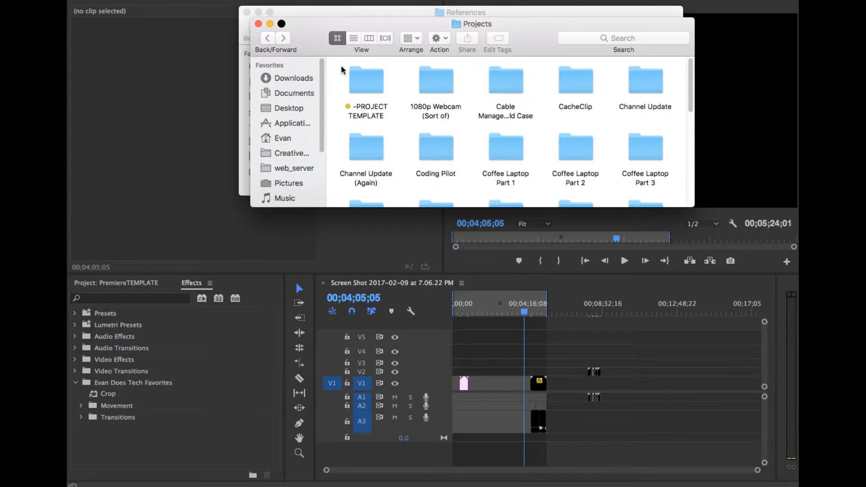
Create a new folder named Test in the Projects folder
{"action": "left_click_drag", "start_coordinate": [341, 68], "coordinate": [603, 185]}
{"action": "left_click", "coordinate": [590, 182]}
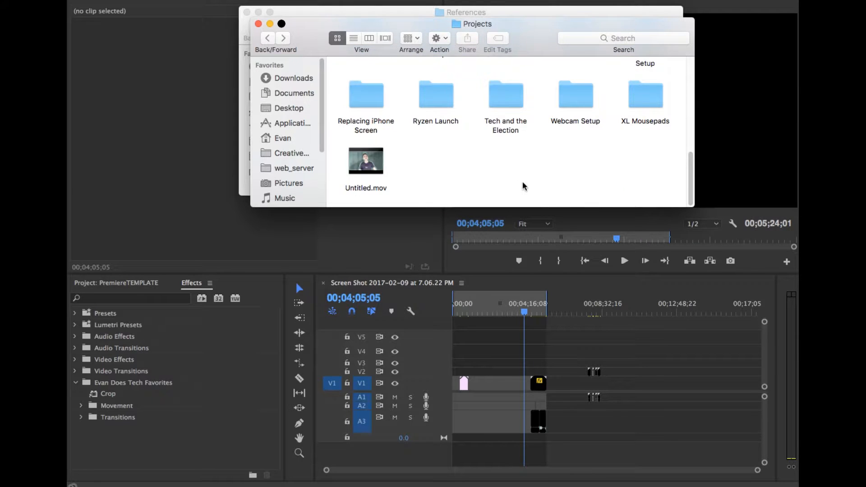
{"action": "scroll", "coordinate": [523, 186], "scroll_direction": "up", "scroll_amount": 5}
{"action": "scroll", "coordinate": [563, 136], "scroll_direction": "up", "scroll_amount": 3}
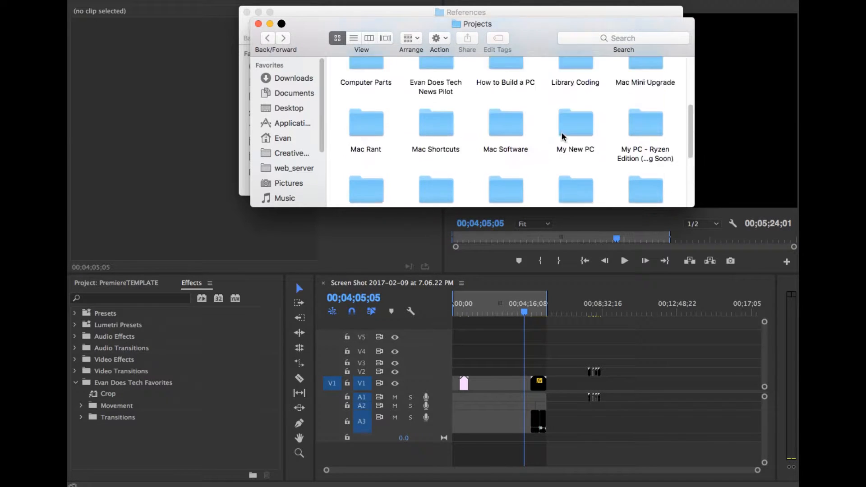
{"action": "scroll", "coordinate": [563, 136], "scroll_direction": "up", "scroll_amount": 3}
{"action": "scroll", "coordinate": [531, 163], "scroll_direction": "down", "scroll_amount": 10}
{"action": "right_click", "coordinate": [499, 162]}
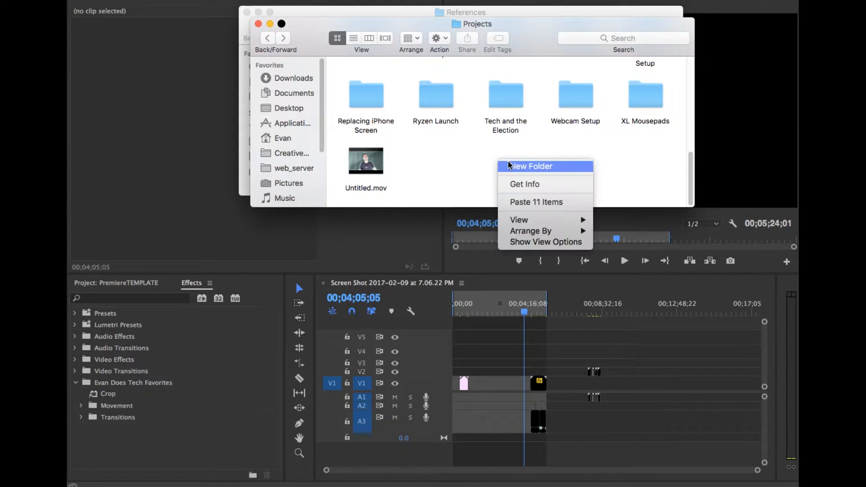
{"action": "left_click", "coordinate": [551, 167]}
{"action": "type", "text": "Test"}
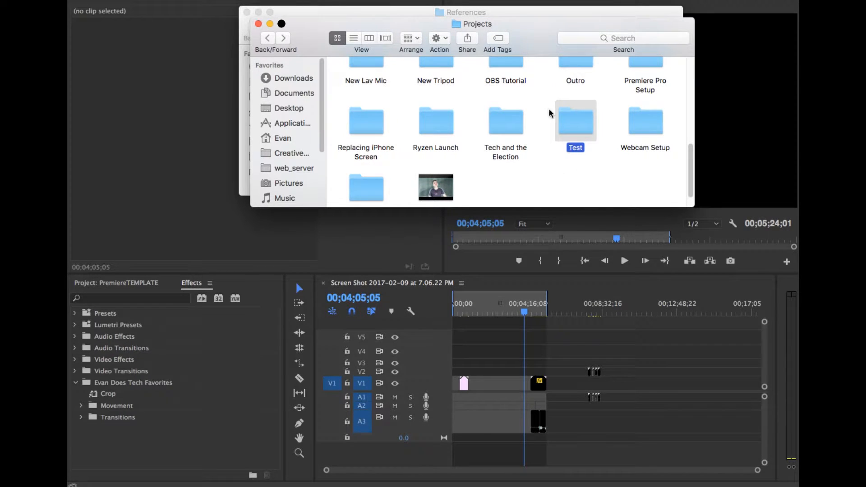
Copy the entire contents of the -PROJECT TEMPLATE folder into the new Test folder
{"action": "scroll", "coordinate": [494, 162], "scroll_direction": "up", "scroll_amount": 10}
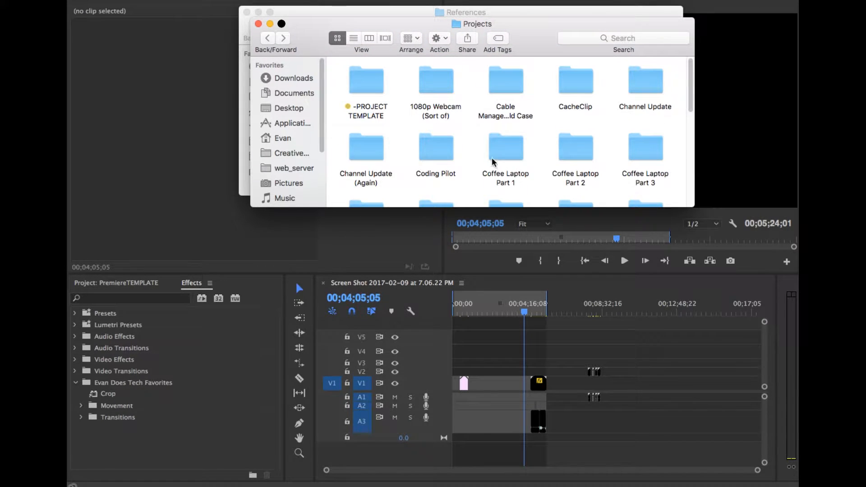
{"action": "double_click", "coordinate": [377, 84]}
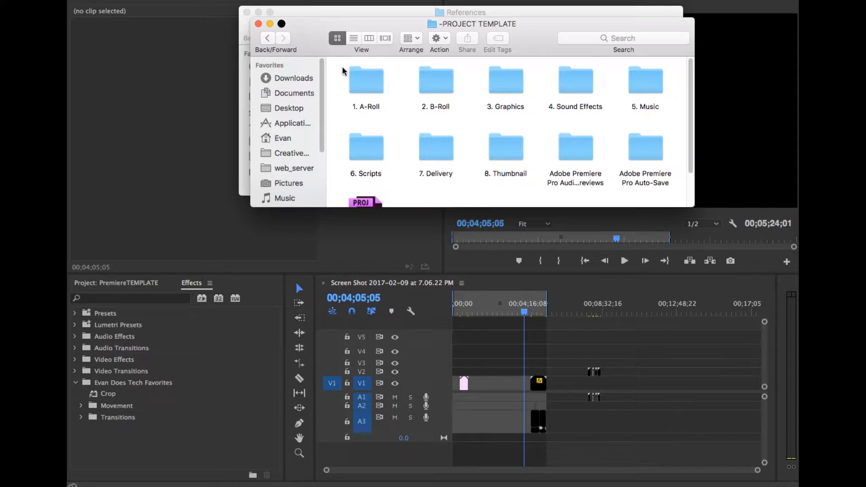
{"action": "left_click_drag", "start_coordinate": [344, 67], "coordinate": [646, 165]}
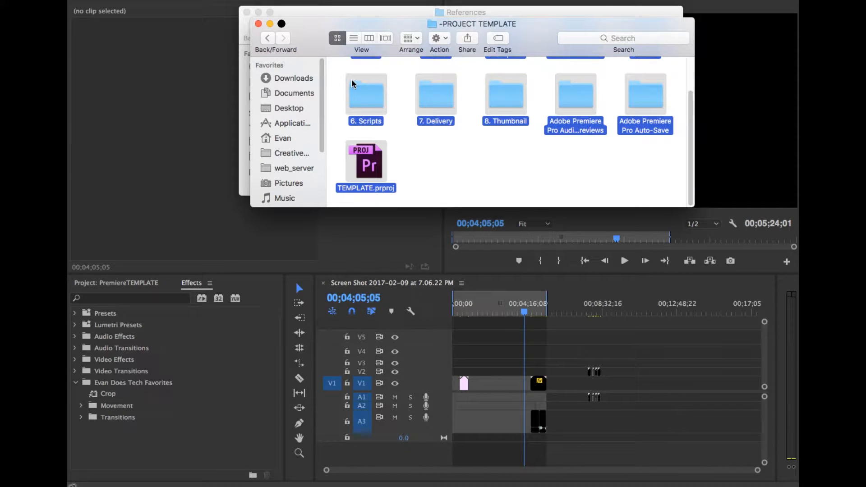
{"action": "left_click", "coordinate": [270, 38]}
{"action": "scroll", "coordinate": [541, 126], "scroll_direction": "down", "scroll_amount": 10}
{"action": "double_click", "coordinate": [564, 92]}
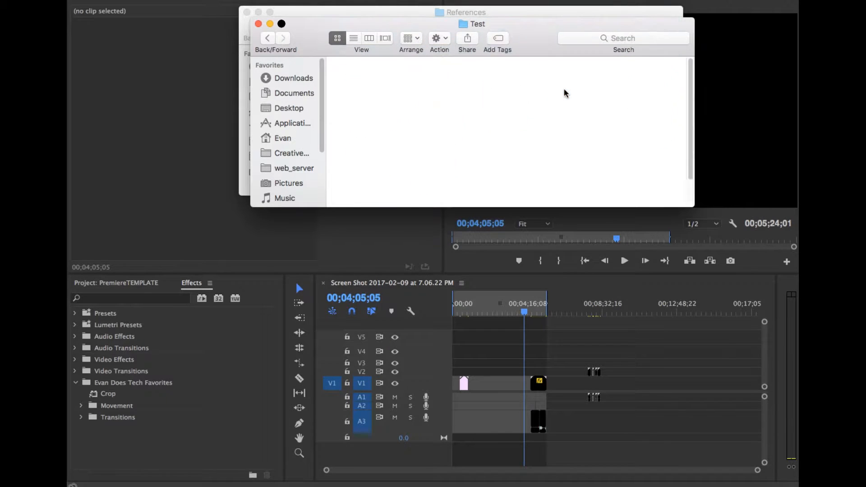
{"action": "key", "text": "super+v"}
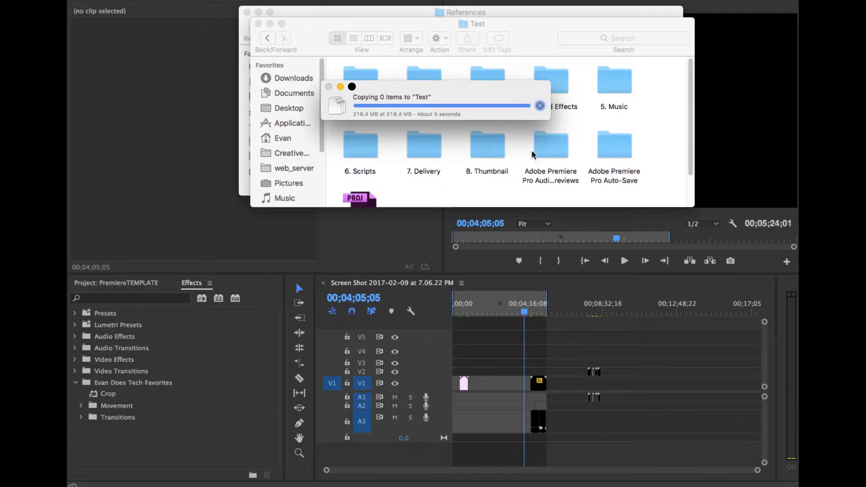
Look through the copied folders in Test, from 1. A-Roll to 8. Thumbnail
{"action": "double_click", "coordinate": [367, 88]}
{"action": "left_click", "coordinate": [267, 38]}
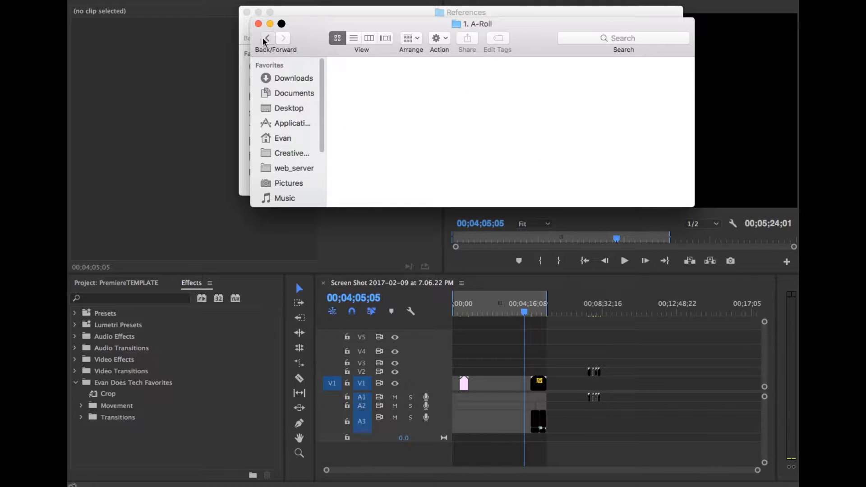
{"action": "left_click", "coordinate": [432, 90]}
{"action": "left_click", "coordinate": [483, 84]}
{"action": "left_click", "coordinate": [547, 84]}
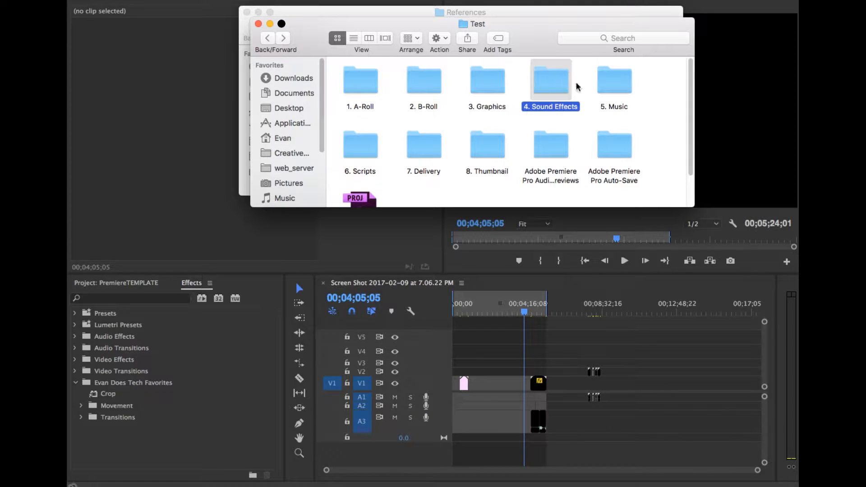
{"action": "left_click", "coordinate": [628, 93]}
{"action": "left_click", "coordinate": [372, 161]}
{"action": "left_click", "coordinate": [433, 157]}
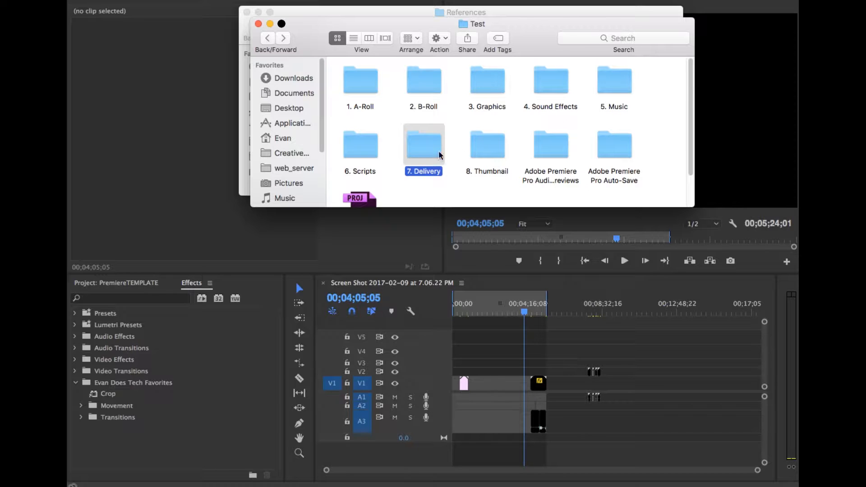
{"action": "left_click", "coordinate": [486, 148]}
Locate and select the TEMPLATE.prproj file in the Test folder
{"action": "scroll", "coordinate": [357, 173], "scroll_direction": "down", "scroll_amount": 2}
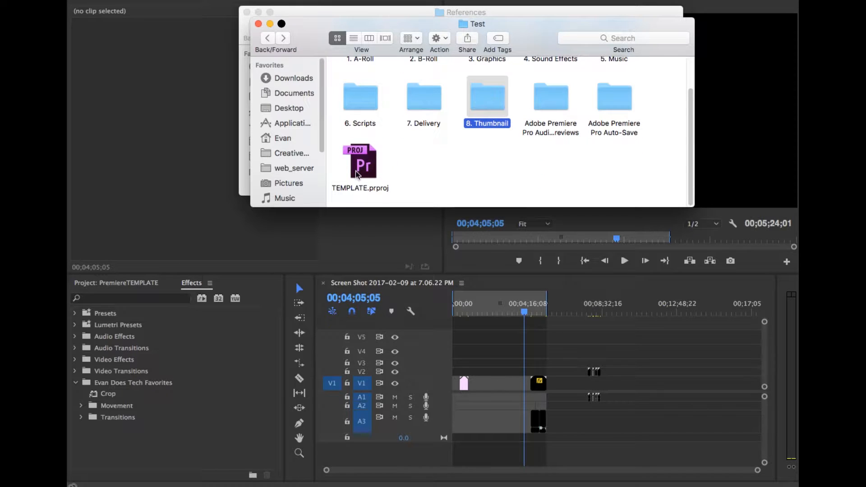
{"action": "left_click", "coordinate": [368, 171]}
{"action": "left_click", "coordinate": [464, 174]}
{"action": "left_click", "coordinate": [366, 171]}
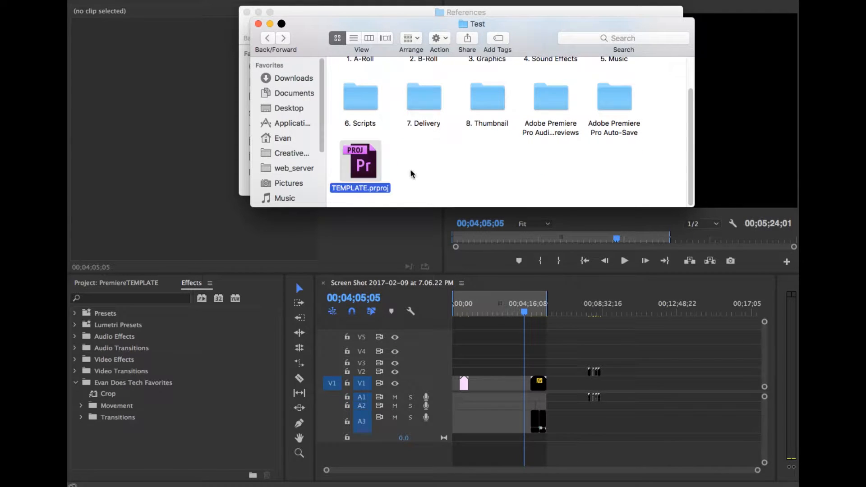
{"action": "left_click", "coordinate": [461, 171]}
{"action": "left_click", "coordinate": [356, 157]}
Move the Test folder out of Projects to the Trash in Finder and switch back to Premiere Pro
{"action": "left_click", "coordinate": [722, 293]}
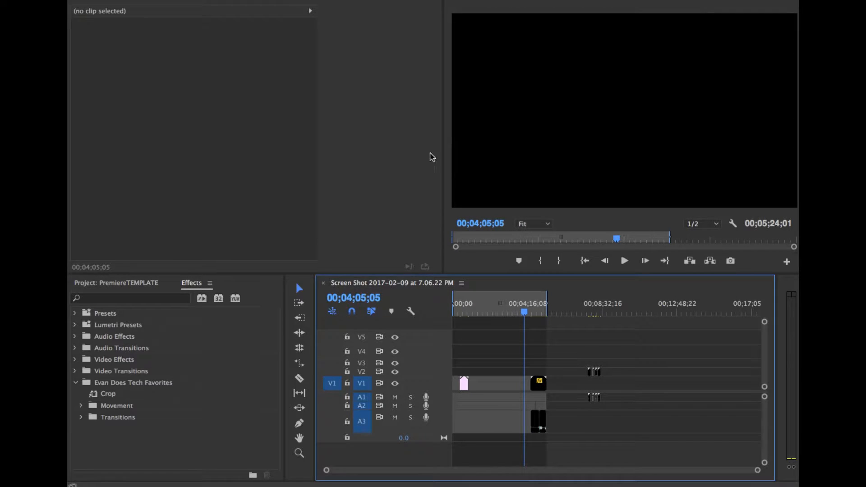
{"action": "left_click", "coordinate": [406, 206]}
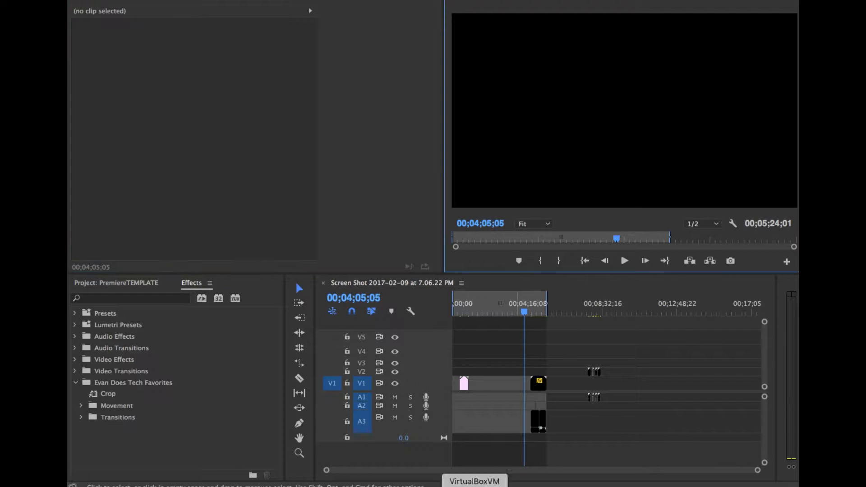
{"action": "left_click", "coordinate": [116, 474]}
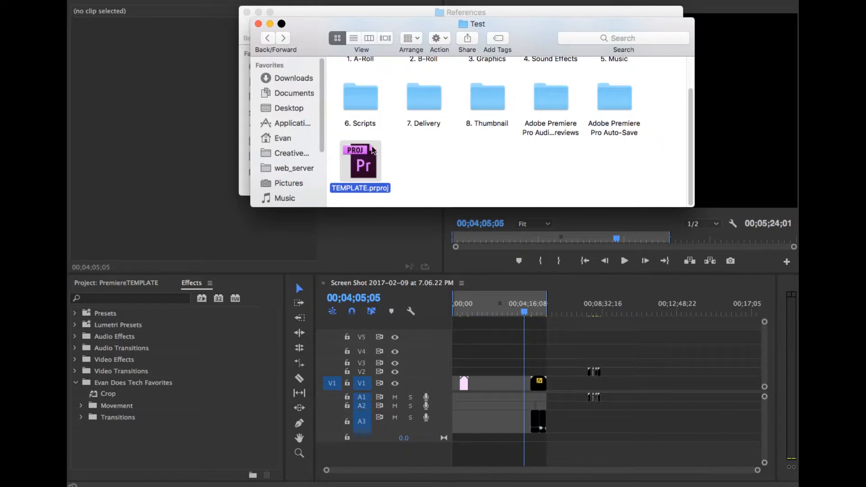
{"action": "scroll", "coordinate": [397, 149], "scroll_direction": "up", "scroll_amount": 2}
{"action": "left_click", "coordinate": [269, 39]}
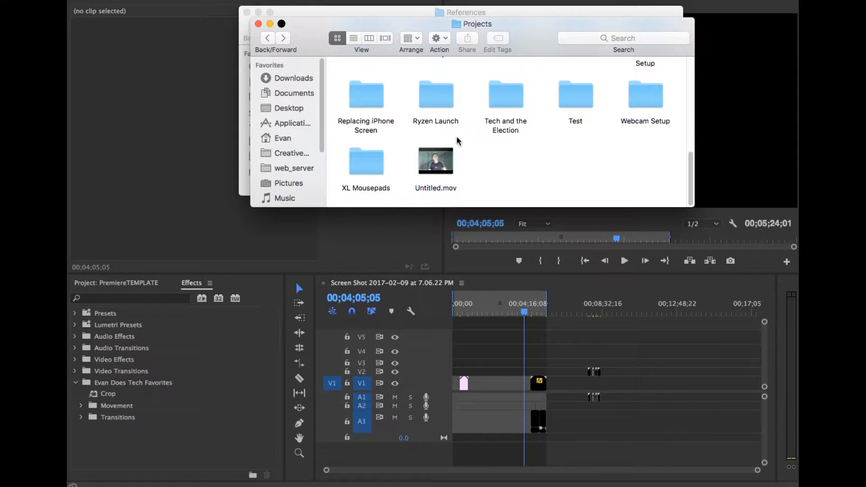
{"action": "left_click_drag", "start_coordinate": [571, 106], "coordinate": [745, 465]}
{"action": "left_click", "coordinate": [787, 289]}
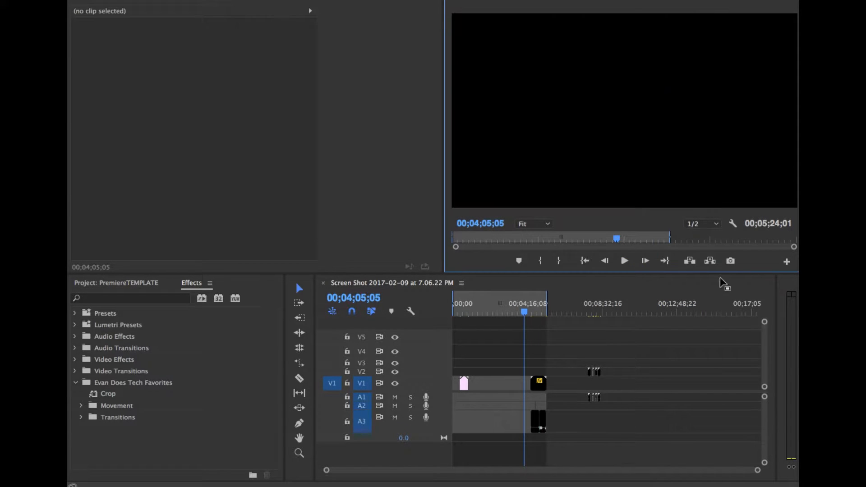
Look through the bins and the Sample Title in the PremiereTEMPLATE project
{"action": "left_click", "coordinate": [113, 283]}
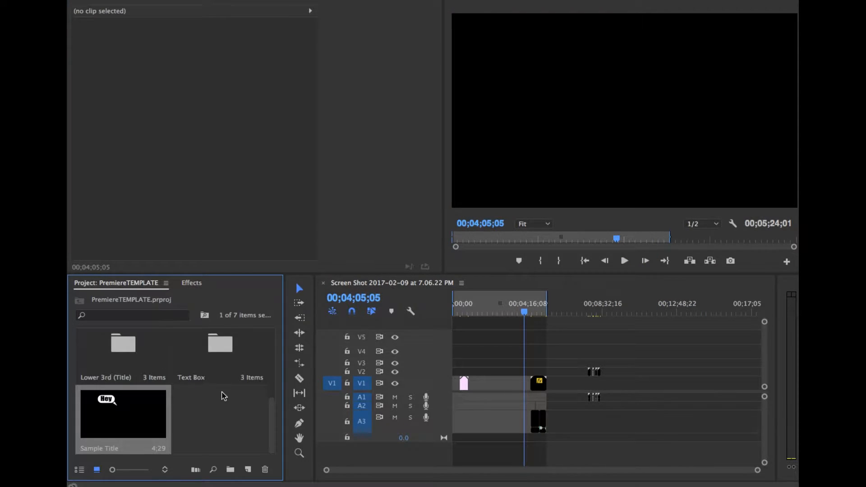
{"action": "scroll", "coordinate": [208, 402], "scroll_direction": "up", "scroll_amount": 3}
{"action": "scroll", "coordinate": [207, 403], "scroll_direction": "down", "scroll_amount": 3}
{"action": "scroll", "coordinate": [208, 402], "scroll_direction": "up", "scroll_amount": 3}
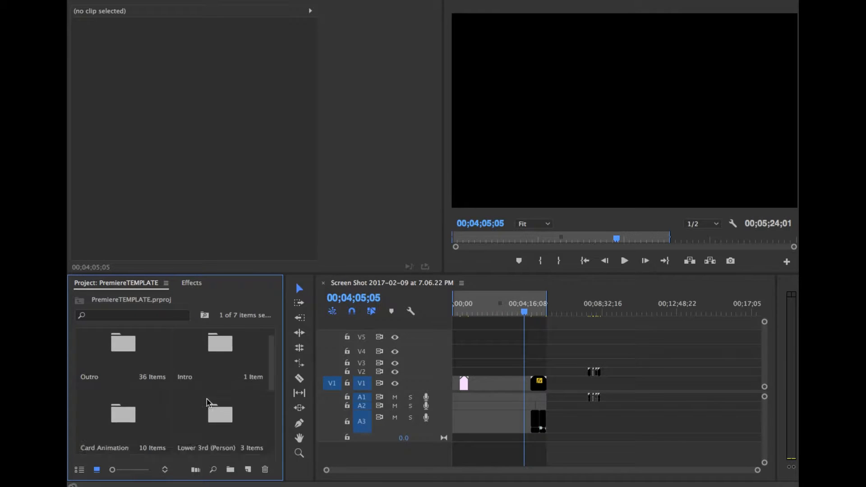
{"action": "scroll", "coordinate": [207, 402], "scroll_direction": "down", "scroll_amount": 3}
{"action": "left_click", "coordinate": [210, 410]}
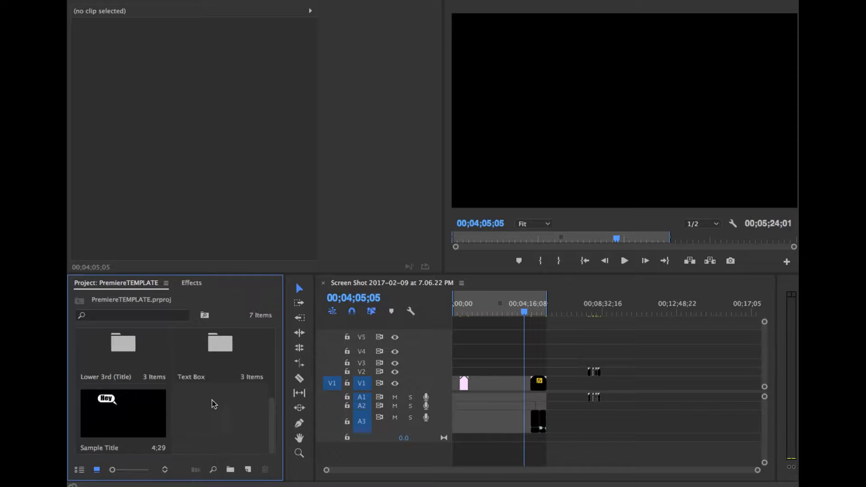
{"action": "scroll", "coordinate": [198, 400], "scroll_direction": "up", "scroll_amount": 3}
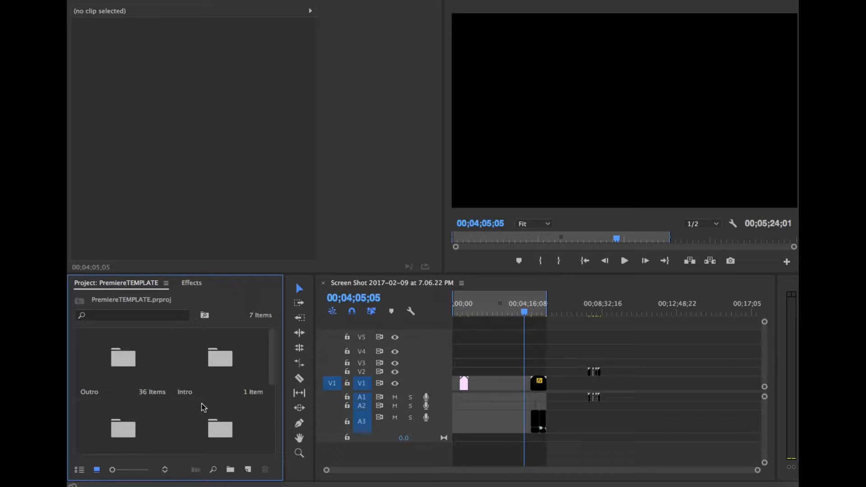
{"action": "scroll", "coordinate": [204, 403], "scroll_direction": "down", "scroll_amount": 3}
{"action": "left_click_drag", "start_coordinate": [200, 403], "coordinate": [235, 429]}
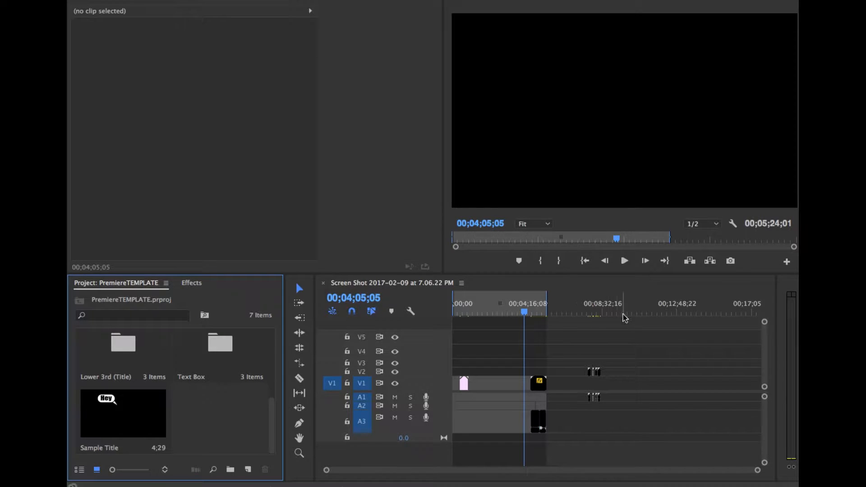
Scrub through the sequence's intro, spare title clips and outro, ending at 00;04;56;15, and save the project
{"action": "left_click_drag", "start_coordinate": [529, 308], "coordinate": [469, 315]}
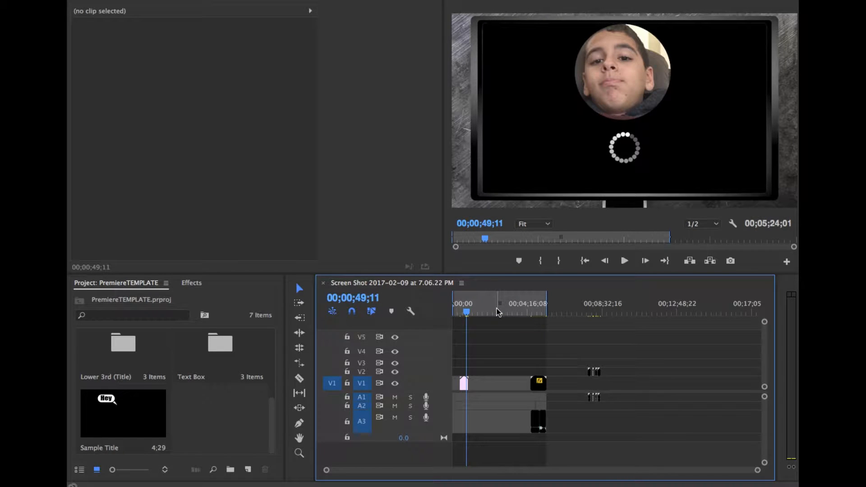
{"action": "left_click_drag", "start_coordinate": [577, 311], "coordinate": [591, 313]}
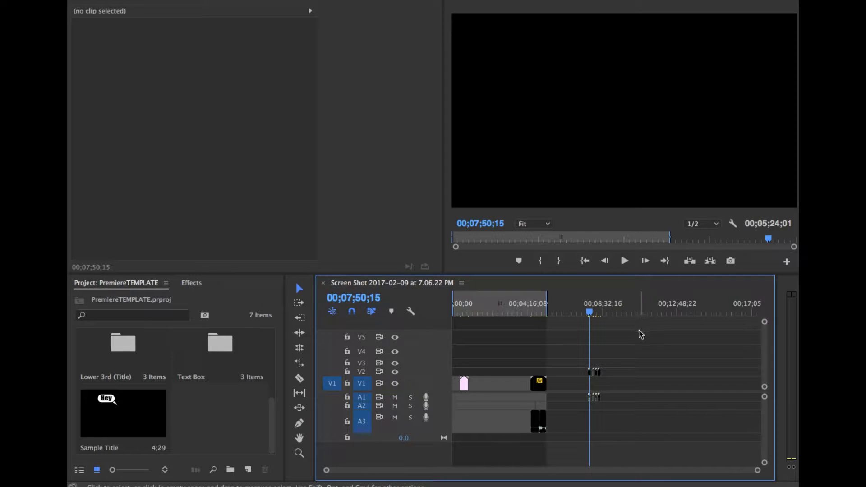
{"action": "left_click", "coordinate": [549, 300]}
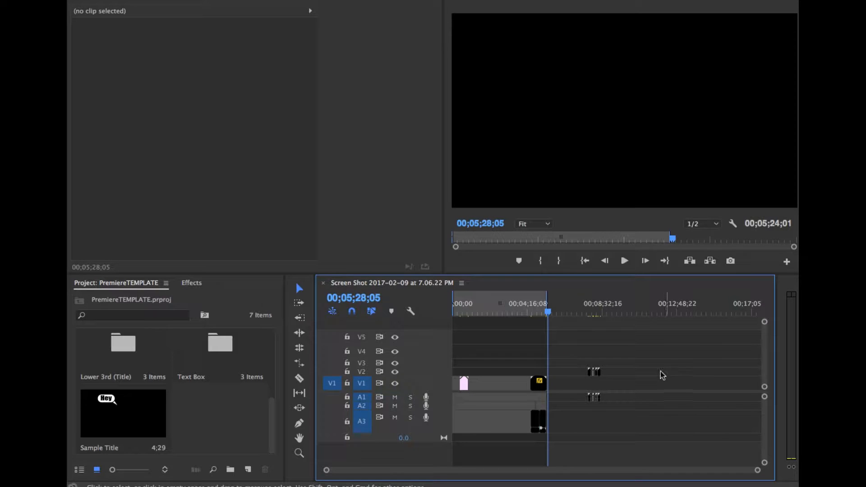
{"action": "left_click_drag", "start_coordinate": [540, 307], "coordinate": [538, 306]}
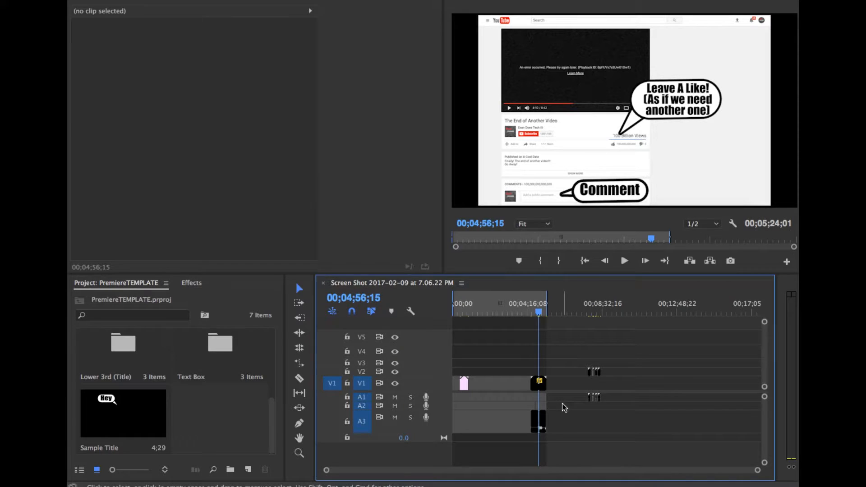
{"action": "key", "text": "super+s"}
Move the playhead to 00;05;06;14 in the outro and select the outro's video and audio clips
{"action": "left_click_drag", "start_coordinate": [524, 306], "coordinate": [543, 312]}
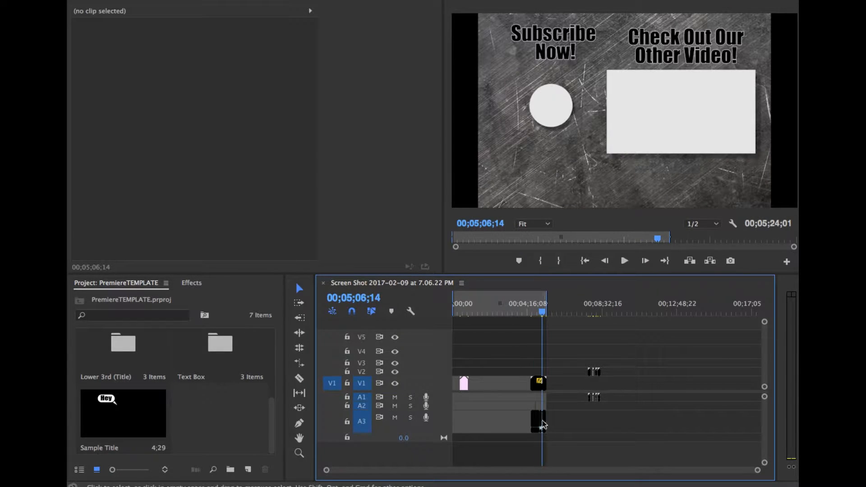
{"action": "left_click", "coordinate": [542, 424]}
{"action": "scroll", "coordinate": [550, 420], "scroll_direction": "up", "scroll_amount": 3}
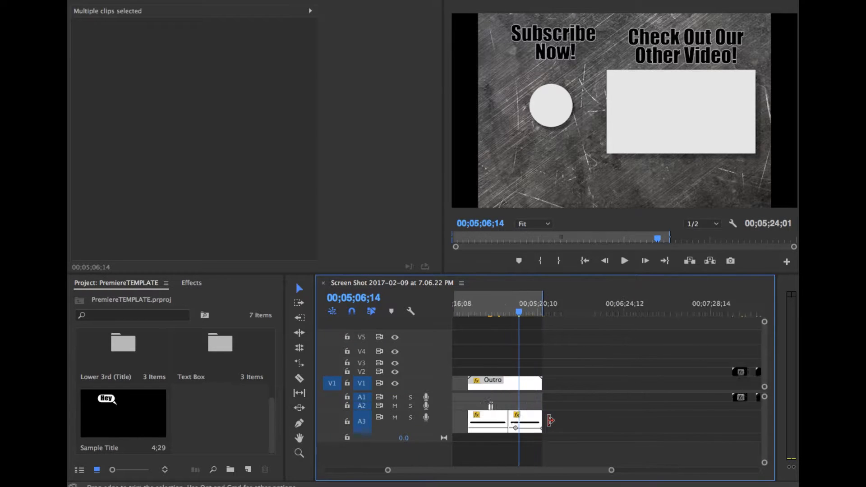
{"action": "scroll", "coordinate": [549, 421], "scroll_direction": "up", "scroll_amount": 10}
{"action": "left_click_drag", "start_coordinate": [462, 471], "coordinate": [460, 471]}
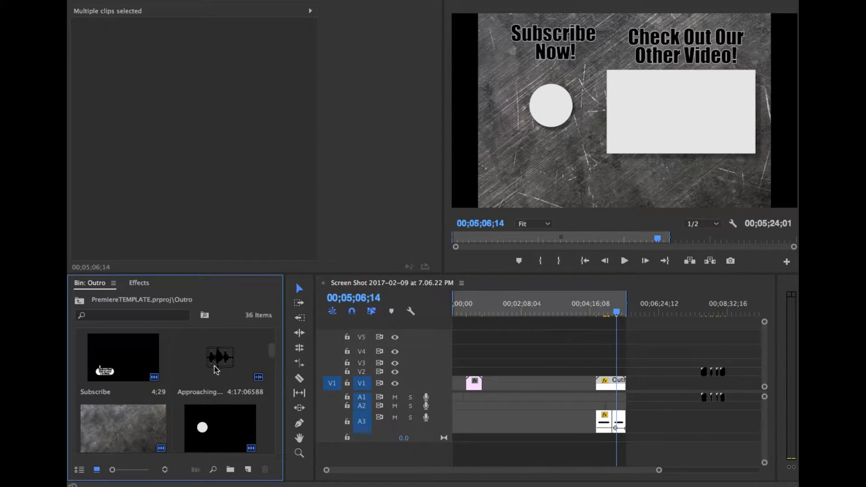
Return from the Outro bin to the project's root and move the playhead to 00;02;45;21
{"action": "scroll", "coordinate": [215, 366], "scroll_direction": "up", "scroll_amount": 4}
{"action": "left_click", "coordinate": [78, 303]}
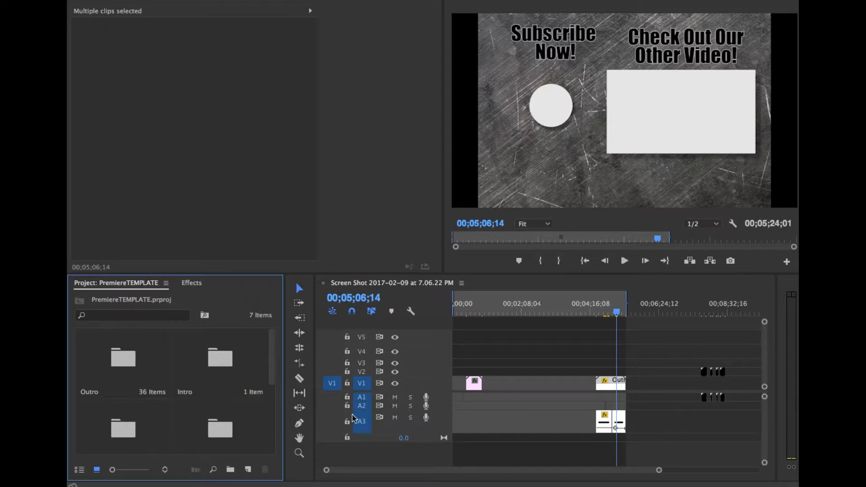
{"action": "left_click_drag", "start_coordinate": [454, 305], "coordinate": [494, 319]}
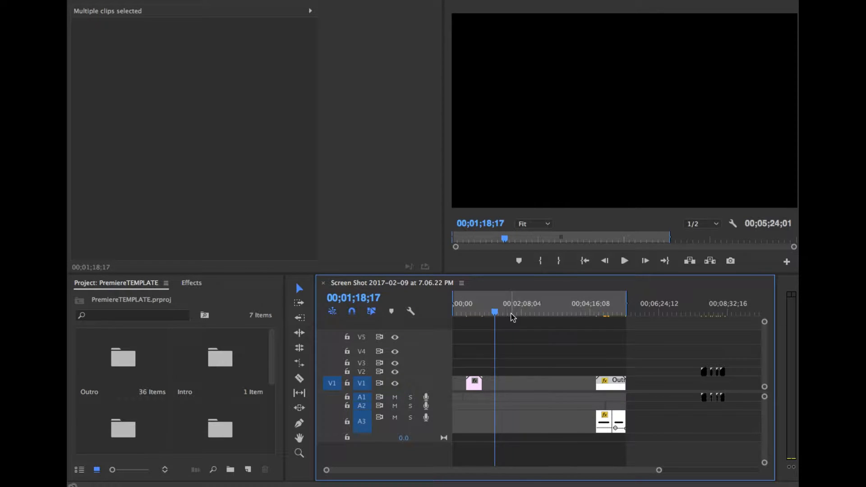
{"action": "left_click_drag", "start_coordinate": [513, 316], "coordinate": [541, 308]}
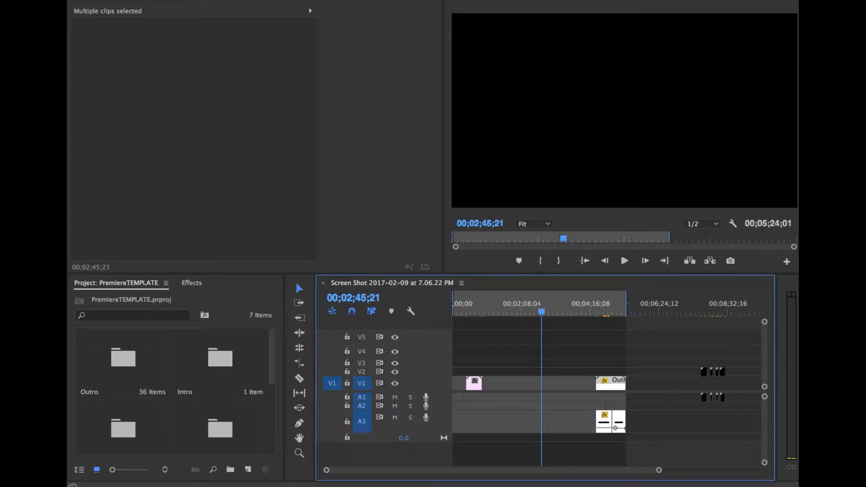
Open the General preferences and examine the project-opening behaviour and the default transition and still image durations
{"action": "left_click", "coordinate": [121, 0]}
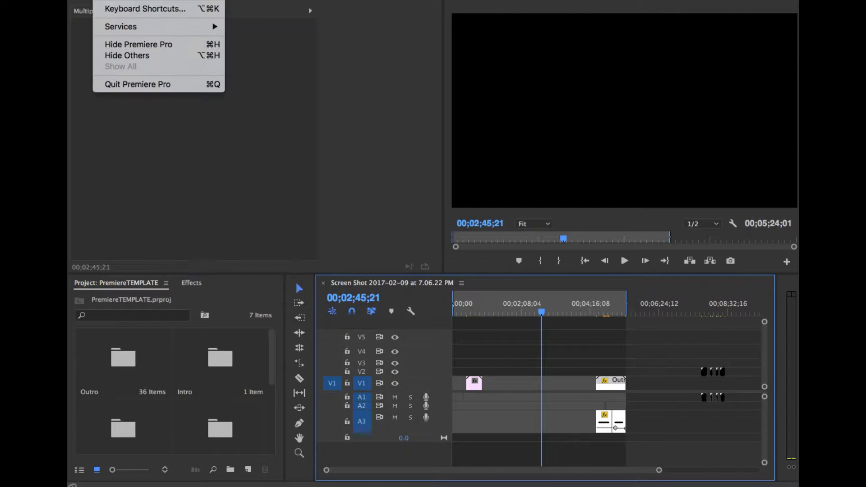
{"action": "mouse_move", "coordinate": [178, 0]}
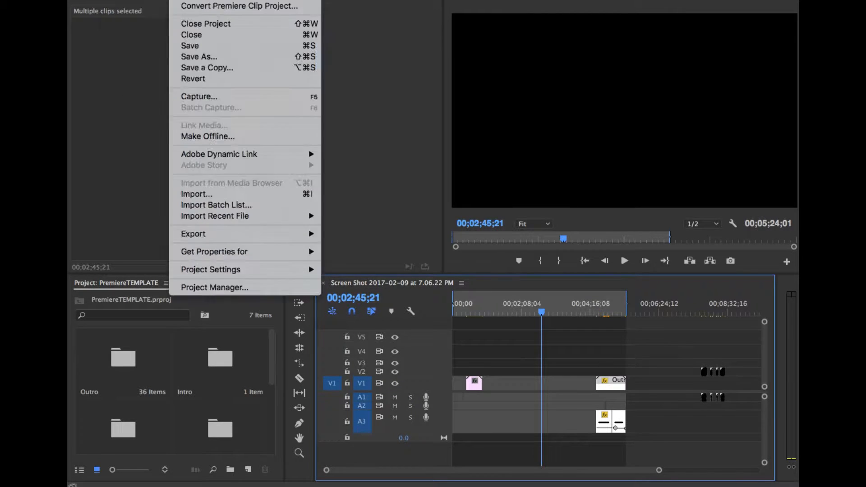
{"action": "mouse_move", "coordinate": [121, 0]}
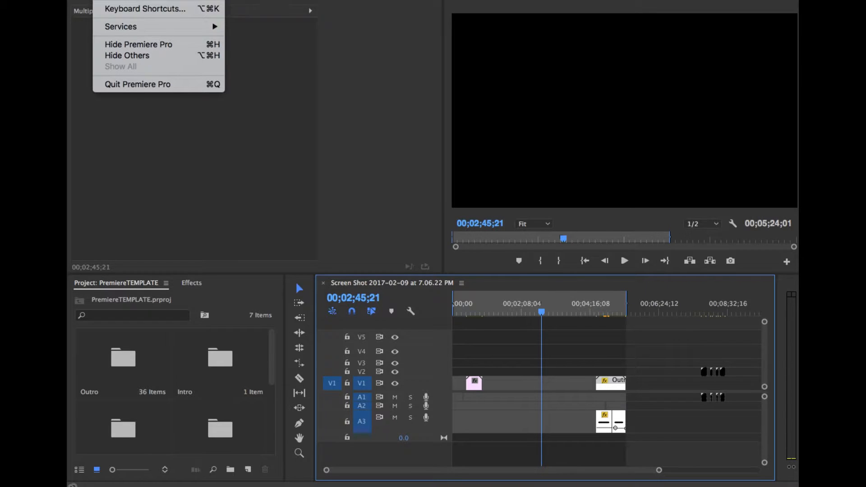
{"action": "left_click", "coordinate": [478, 92]}
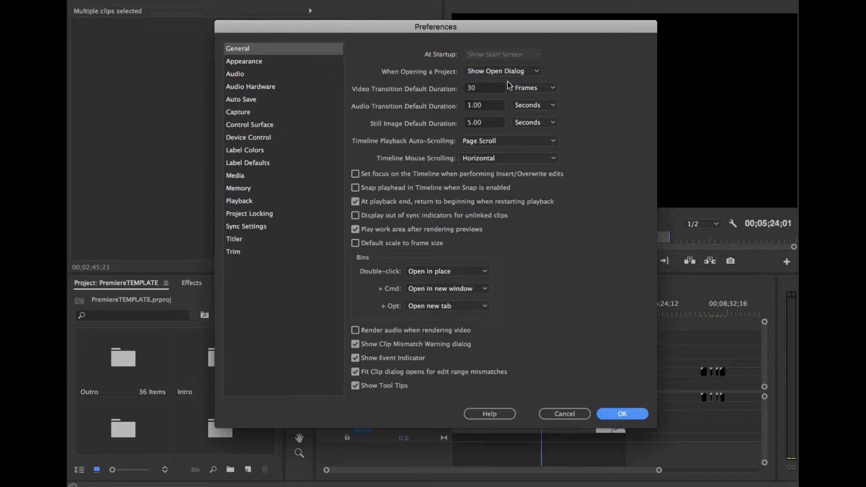
{"action": "left_click", "coordinate": [523, 71]}
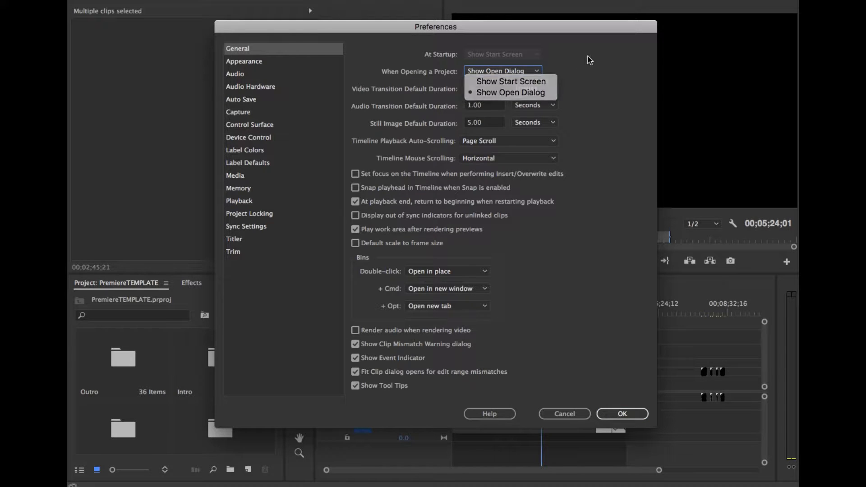
{"action": "left_click", "coordinate": [560, 91]}
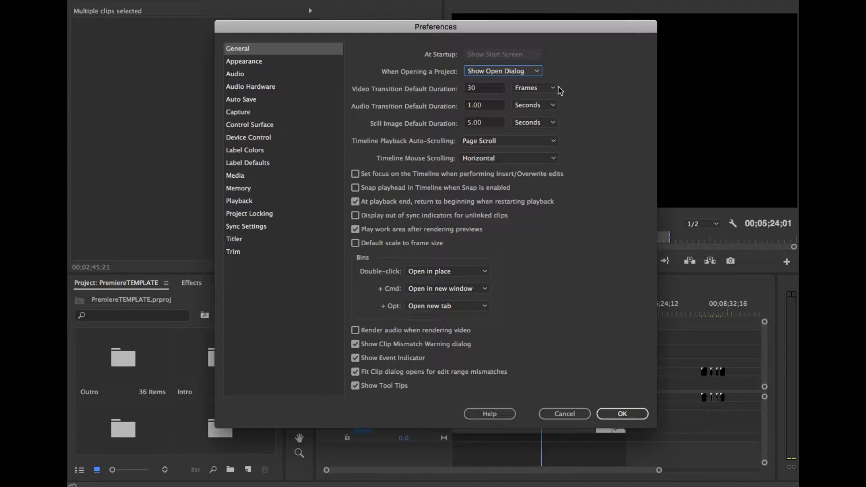
{"action": "left_click", "coordinate": [475, 106]}
{"action": "left_click", "coordinate": [576, 131]}
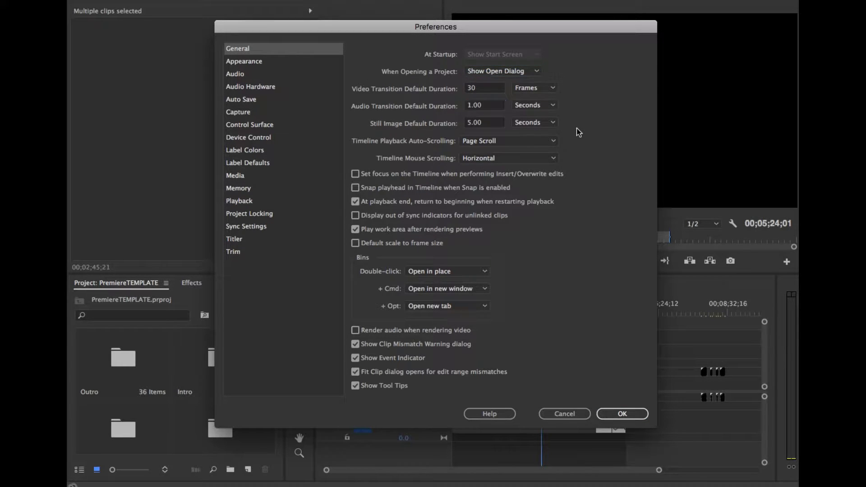
Set Timeline Mouse Scrolling to Vertical and apply the preferences
{"action": "left_click", "coordinate": [554, 160]}
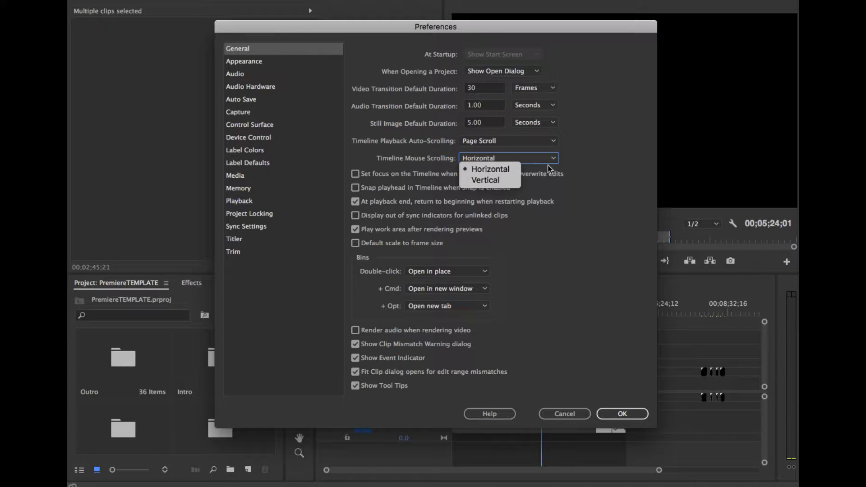
{"action": "left_click", "coordinate": [495, 181]}
{"action": "left_click", "coordinate": [637, 417]}
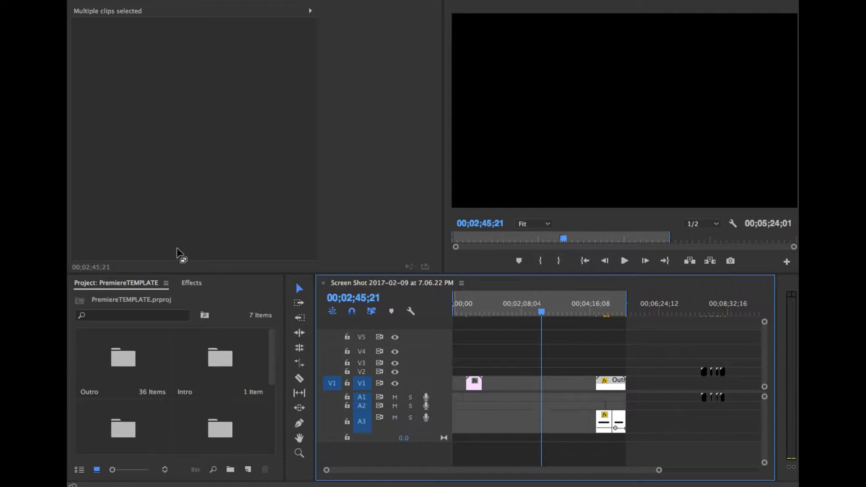
Set Timeline Mouse Scrolling to Horizontal in the General preferences, apply it, and try scrolling along the sequence
{"action": "left_click", "coordinate": [119, 0]}
{"action": "mouse_move", "coordinate": [129, 0]}
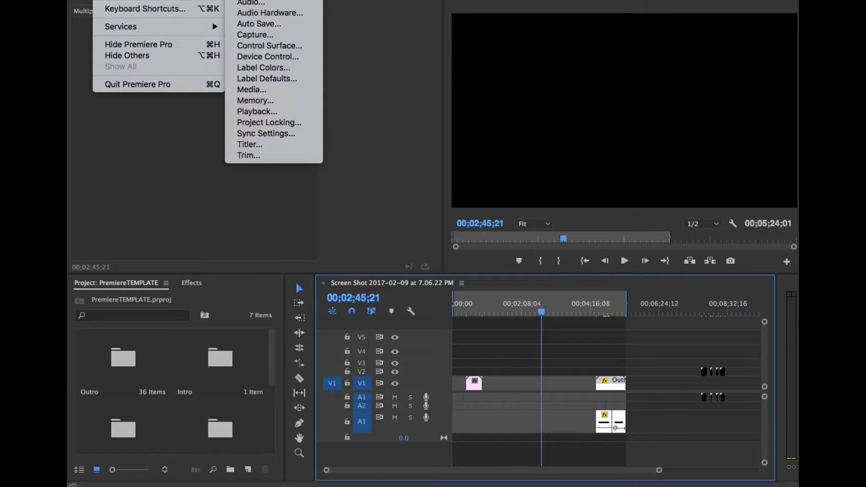
{"action": "left_click", "coordinate": [252, 0]}
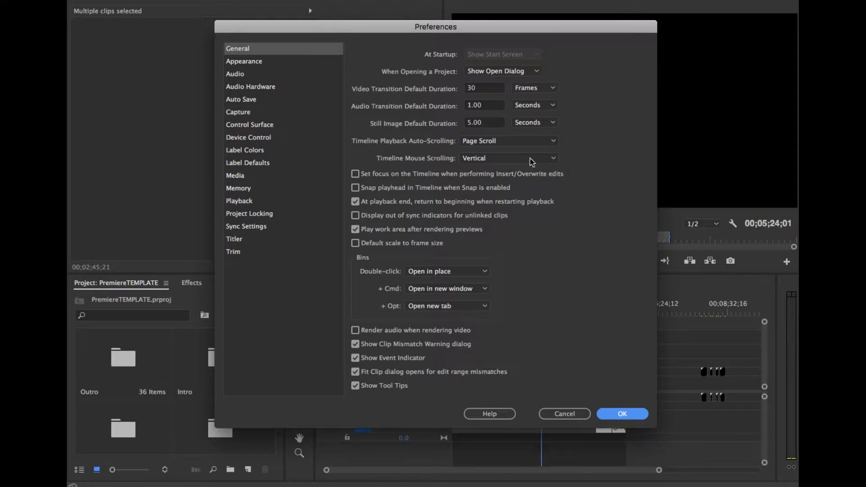
{"action": "left_click", "coordinate": [530, 158]}
{"action": "left_click", "coordinate": [495, 159]}
{"action": "left_click", "coordinate": [497, 162]}
{"action": "left_click", "coordinate": [504, 168]}
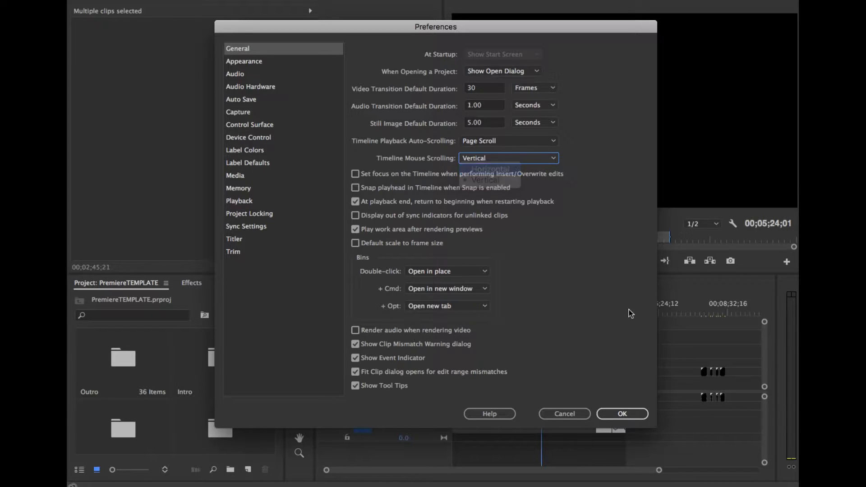
{"action": "left_click", "coordinate": [622, 414]}
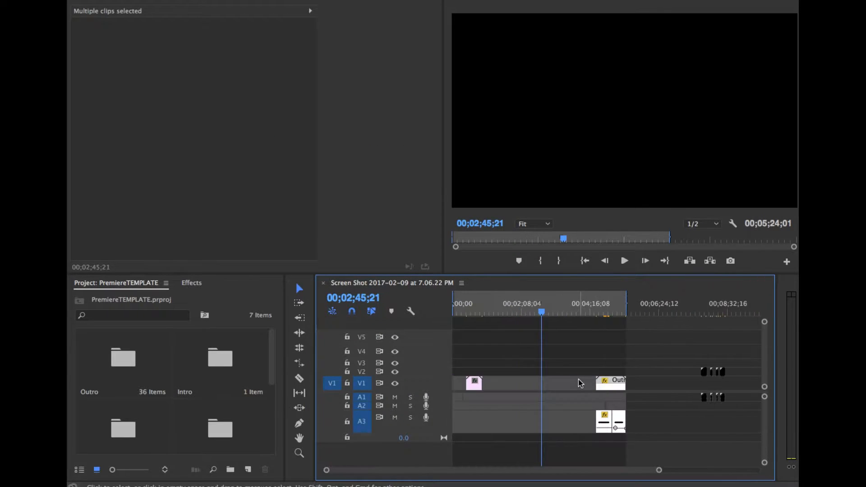
{"action": "scroll", "coordinate": [577, 381], "scroll_direction": "down", "scroll_amount": 5}
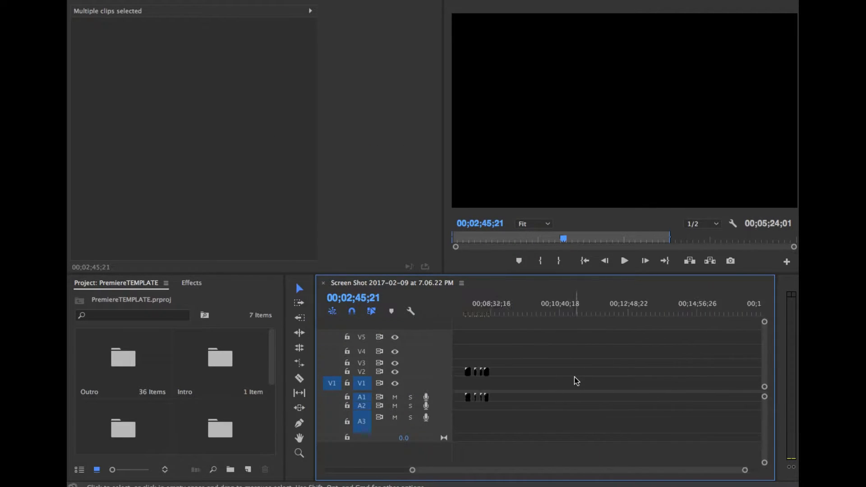
{"action": "scroll", "coordinate": [575, 377], "scroll_direction": "up", "scroll_amount": 5}
Try the darkest interface brightness in the Appearance preferences, settle it just below mid-range, and adjust the Interactive Controls highlight
{"action": "left_click", "coordinate": [178, 0]}
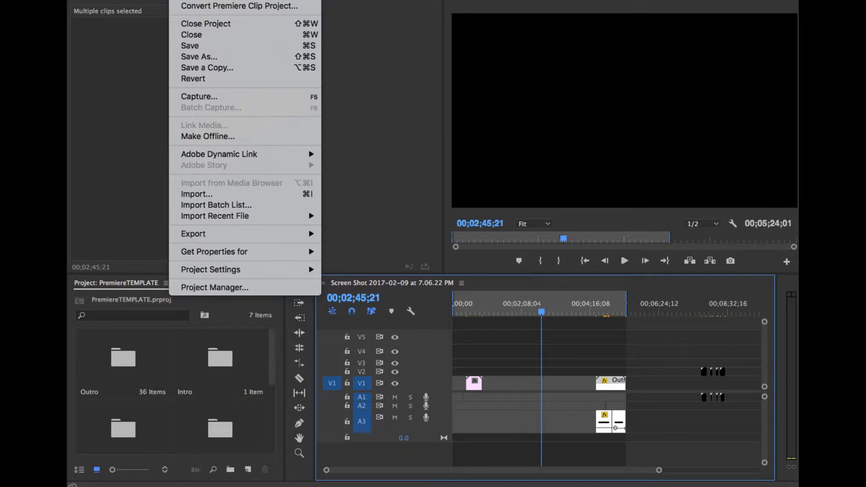
{"action": "mouse_move", "coordinate": [189, 0]}
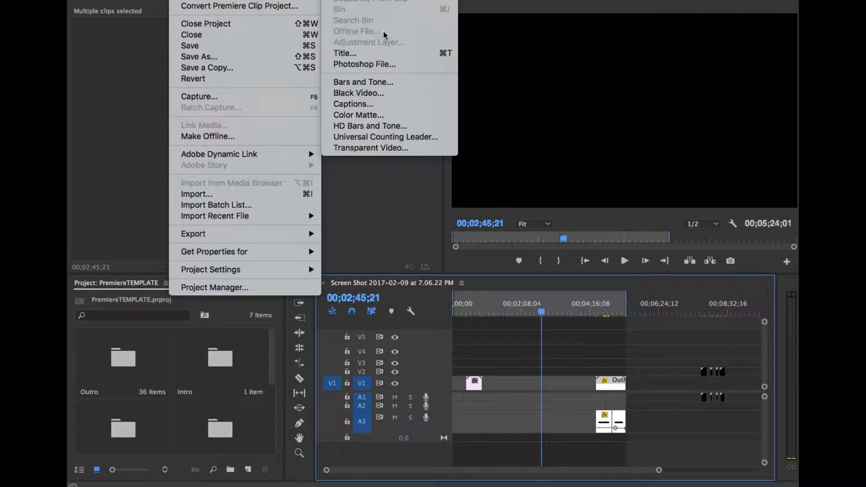
{"action": "mouse_move", "coordinate": [129, 0]}
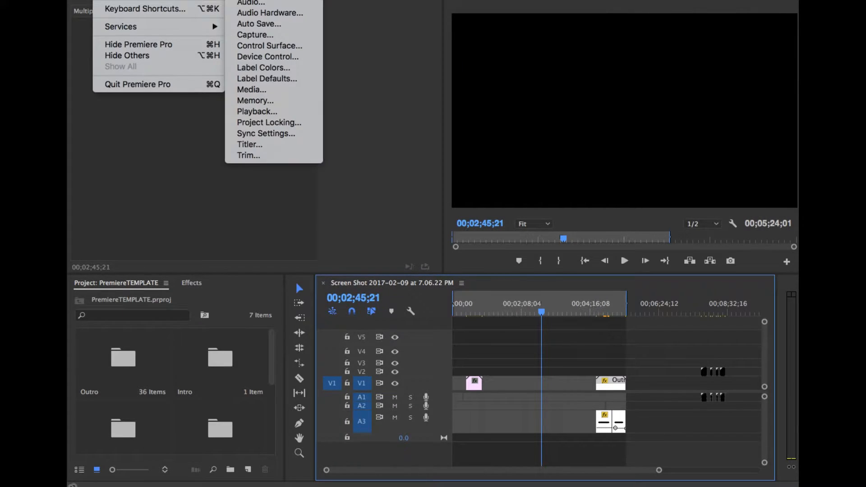
{"action": "left_click", "coordinate": [253, 0]}
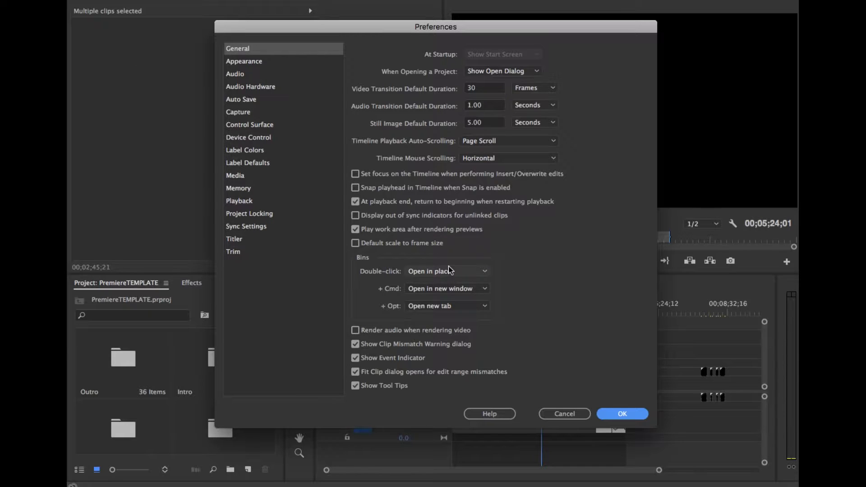
{"action": "left_click", "coordinate": [287, 62]}
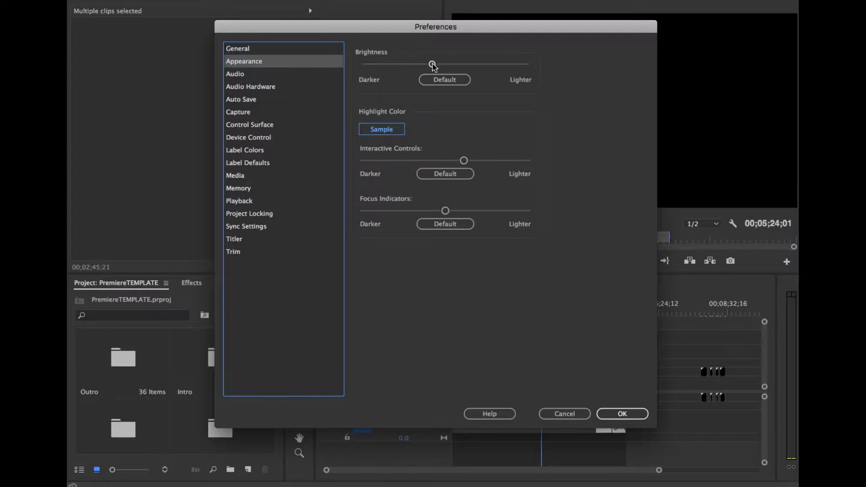
{"action": "left_click_drag", "start_coordinate": [432, 64], "coordinate": [315, 66]}
{"action": "left_click", "coordinate": [450, 85]}
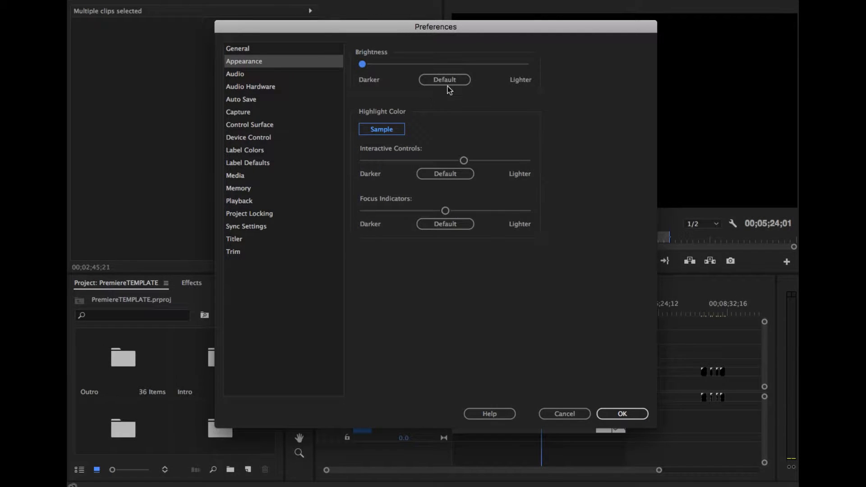
{"action": "left_click", "coordinate": [448, 80]}
{"action": "left_click_drag", "start_coordinate": [366, 66], "coordinate": [436, 67]}
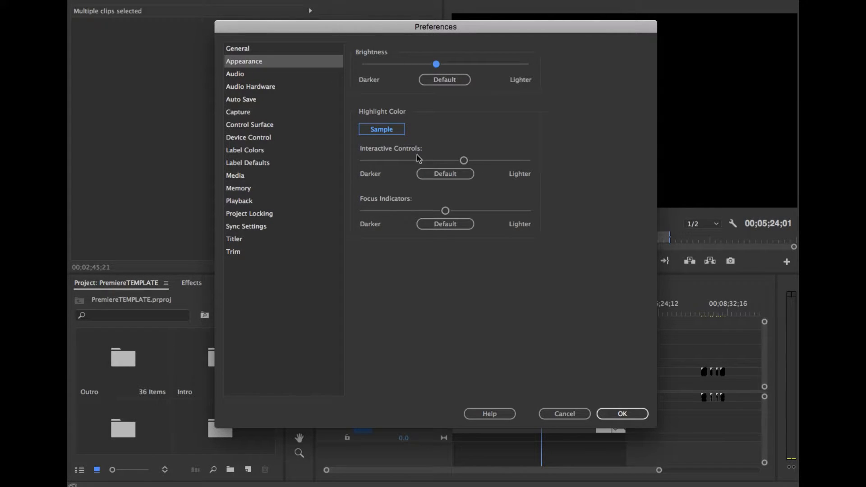
{"action": "mouse_move", "coordinate": [463, 161]}
{"action": "left_mouse_down"}
{"action": "mouse_move", "coordinate": [303, 145]}
{"action": "mouse_move", "coordinate": [617, 188]}
{"action": "mouse_move", "coordinate": [512, 161]}
{"action": "mouse_move", "coordinate": [458, 159]}
{"action": "left_mouse_up"}
Set projects to save automatically every 1 minute in the Auto Save preferences and apply the change
{"action": "left_click", "coordinate": [272, 77]}
{"action": "left_click", "coordinate": [289, 100]}
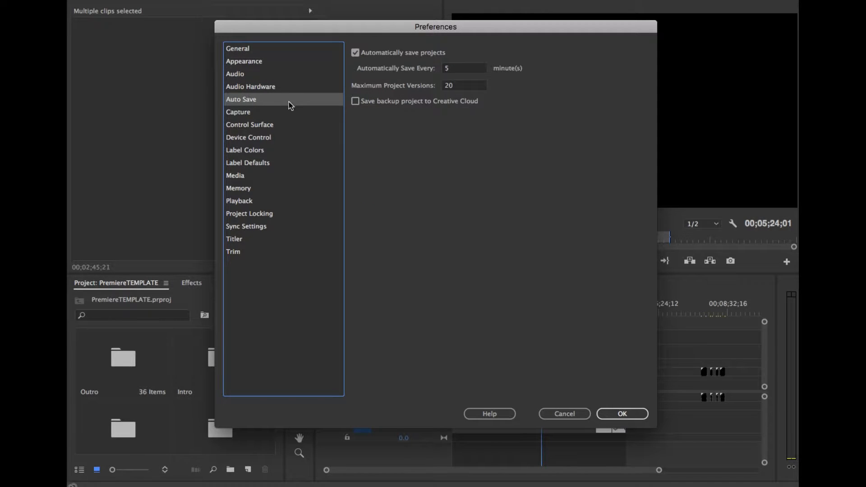
{"action": "left_click", "coordinate": [465, 69]}
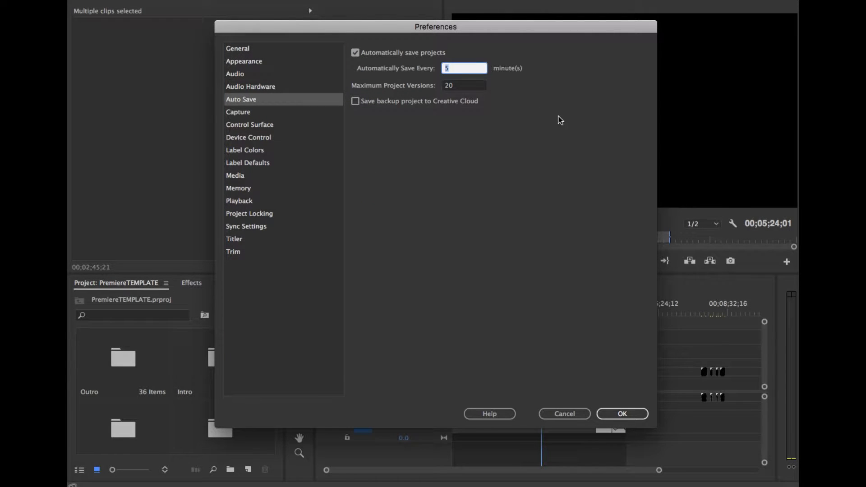
{"action": "type", "text": "5"}
{"action": "left_click_drag", "start_coordinate": [455, 67], "coordinate": [405, 69]}
{"action": "type", "text": "1"}
{"action": "left_click", "coordinate": [473, 137]}
{"action": "left_click", "coordinate": [606, 412]}
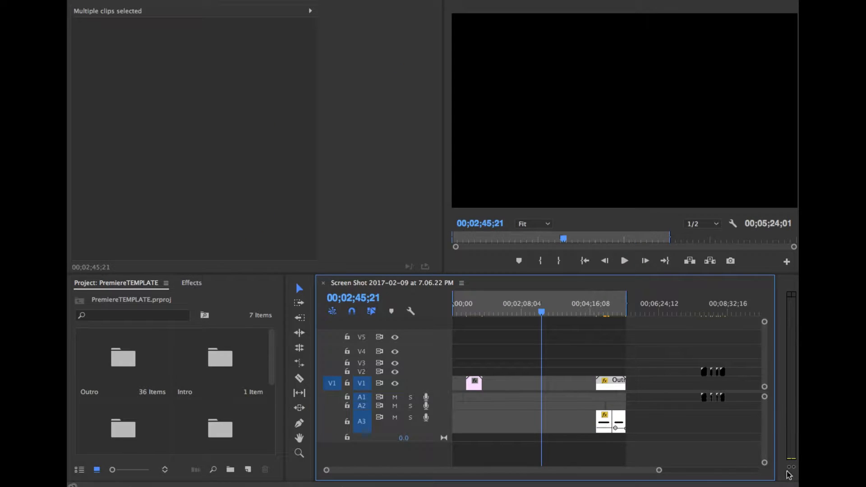
Reopen the preferences and review the pages from Auto Save and Capture through Label Colors and Label Defaults
{"action": "left_click", "coordinate": [128, 0]}
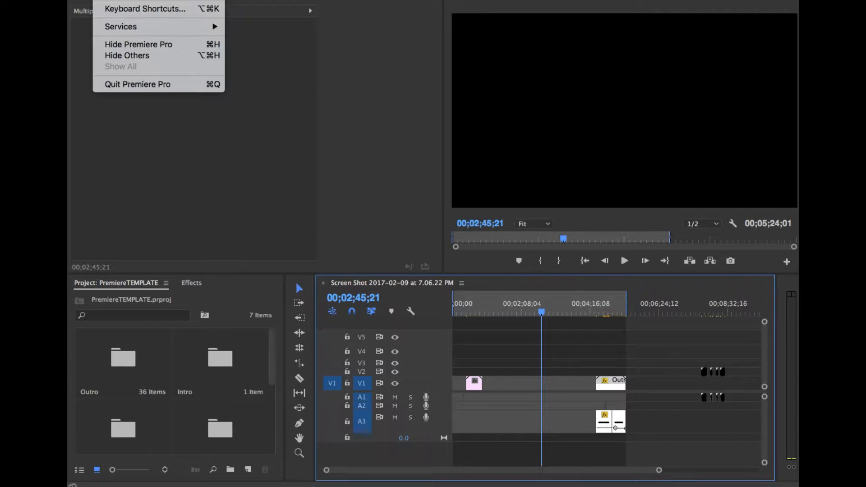
{"action": "mouse_move", "coordinate": [135, 0]}
{"action": "left_click", "coordinate": [284, 0]}
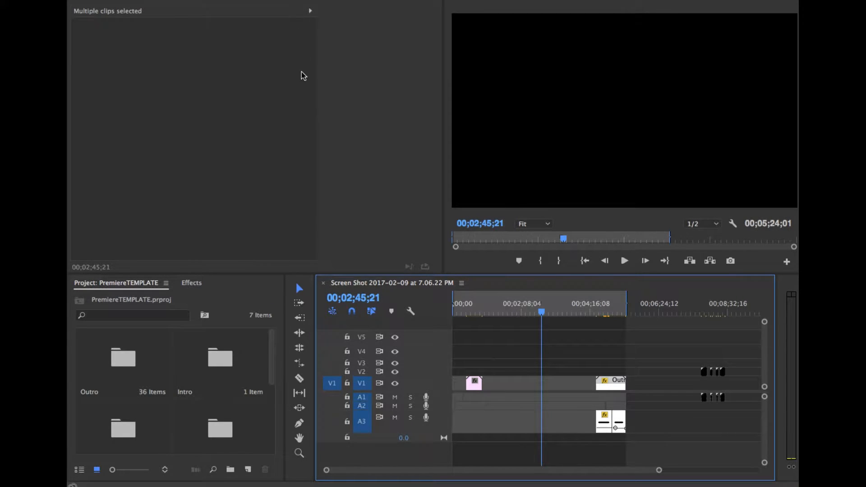
{"action": "left_click", "coordinate": [287, 99]}
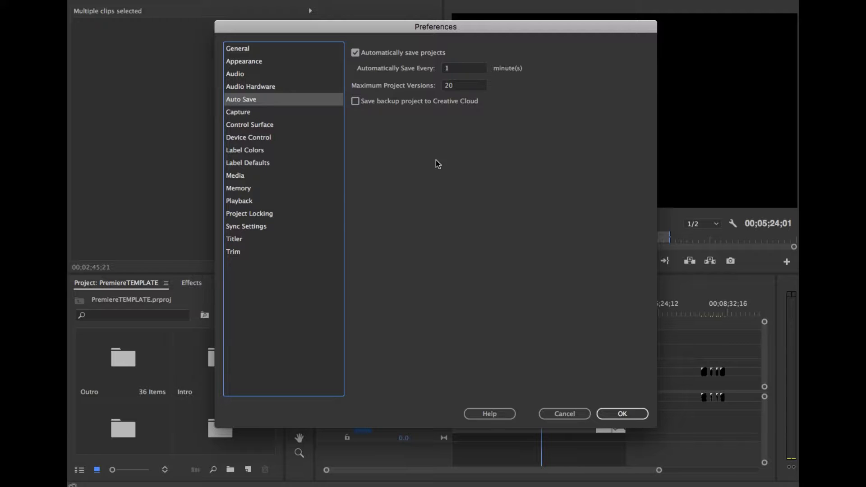
{"action": "left_click", "coordinate": [287, 113]}
{"action": "left_click", "coordinate": [293, 124]}
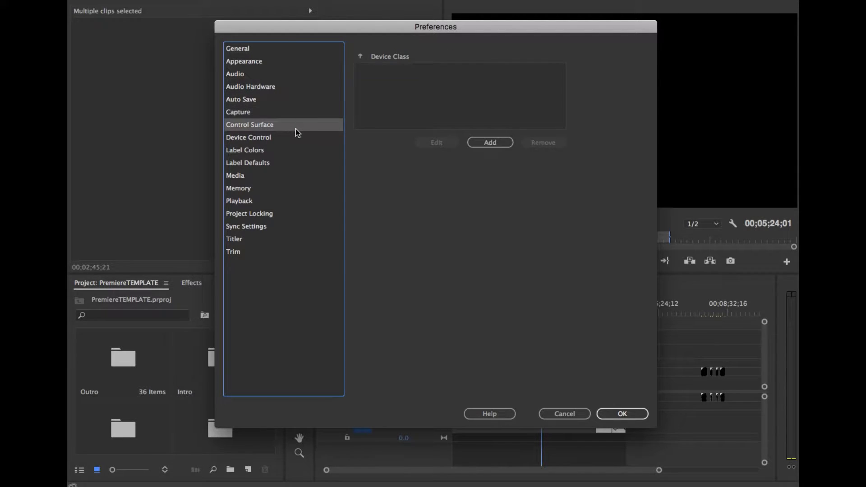
{"action": "left_click", "coordinate": [302, 137]}
{"action": "left_click", "coordinate": [310, 150]}
{"action": "left_click", "coordinate": [310, 163]}
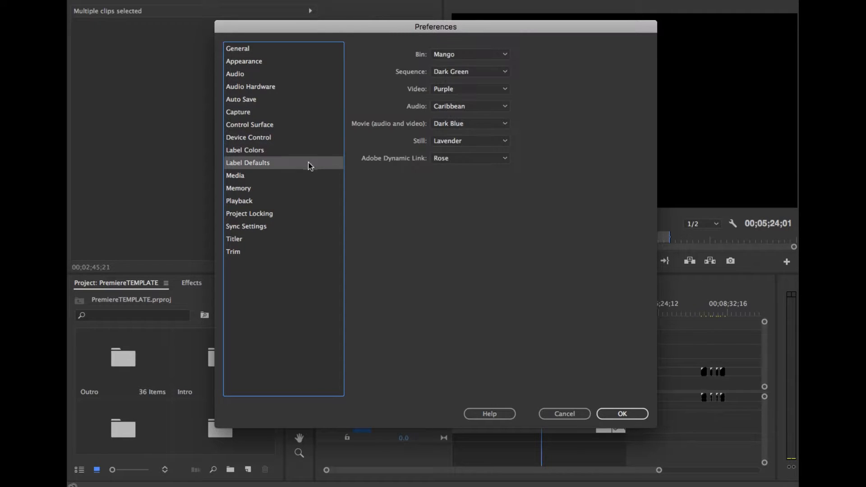
Review the Media and Memory preferences, including the amount of RAM reserved for other applications
{"action": "left_click", "coordinate": [303, 175]}
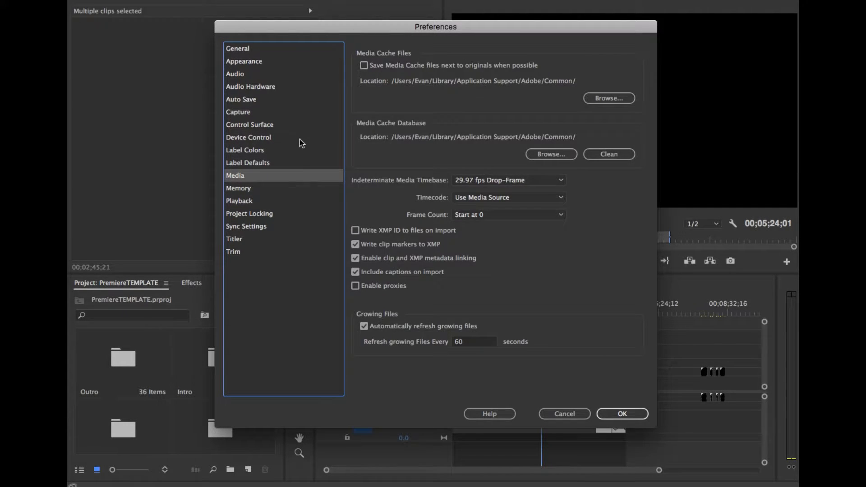
{"action": "left_click", "coordinate": [300, 162]}
{"action": "left_click", "coordinate": [295, 177]}
{"action": "left_click", "coordinate": [296, 189]}
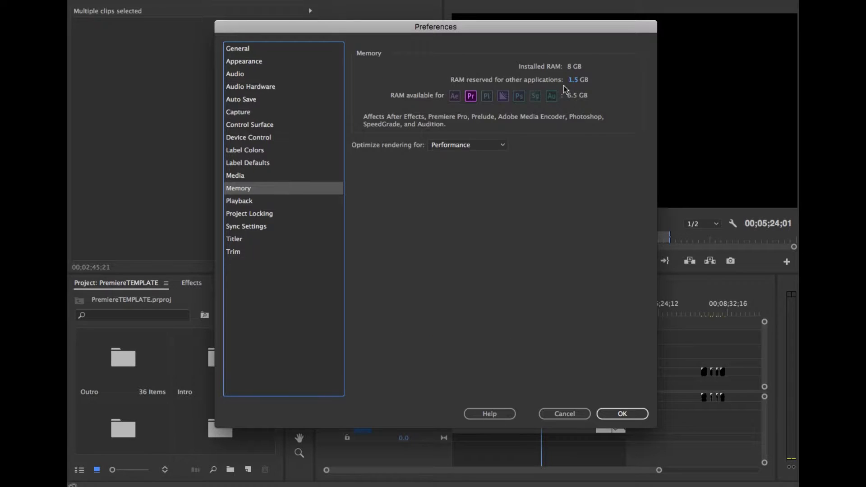
{"action": "left_click_drag", "start_coordinate": [572, 82], "coordinate": [409, 84]}
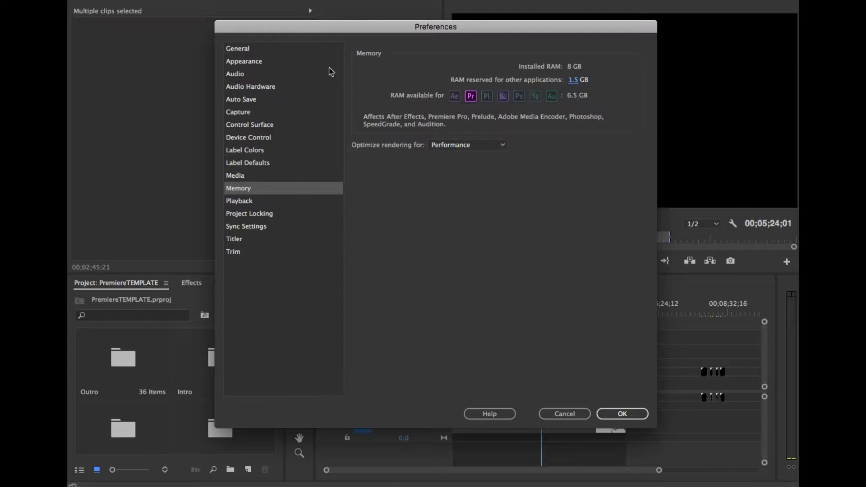
Review the Playback, Project Locking, Sync Settings and Titler preferences
{"action": "left_click", "coordinate": [267, 200]}
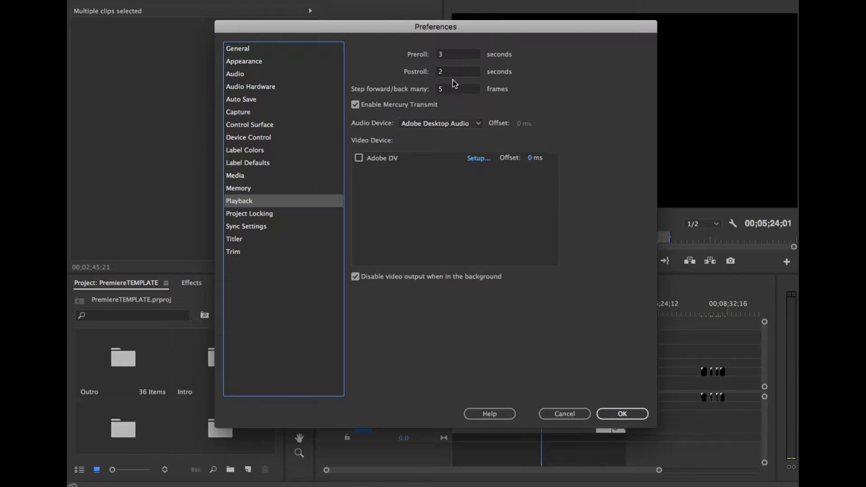
{"action": "left_click", "coordinate": [306, 216]}
{"action": "left_click", "coordinate": [313, 229]}
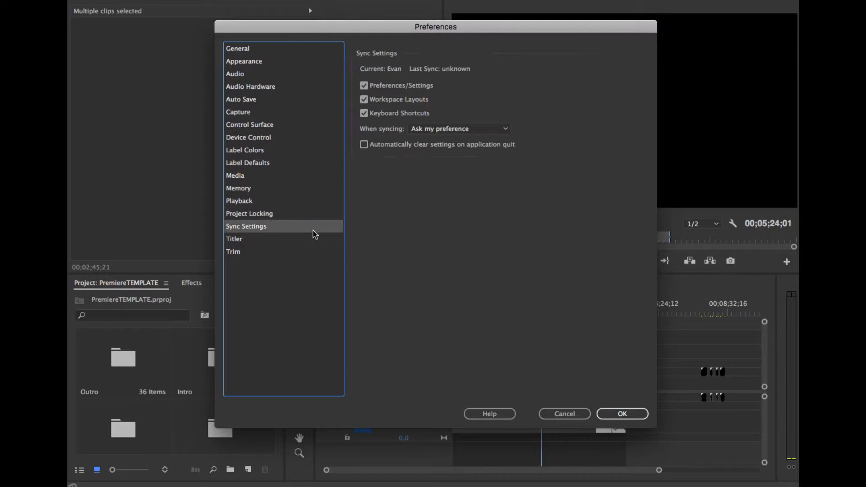
{"action": "left_click", "coordinate": [314, 242]}
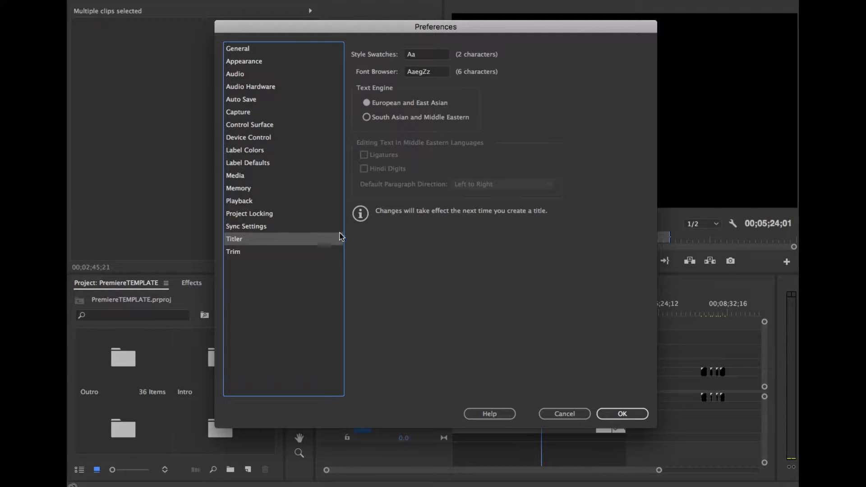
Review the Trim, General, Appearance, Audio, Audio Hardware, Auto Save, Capture and Control Surface preferences and close the dialog with its settings accepted
{"action": "left_click", "coordinate": [312, 251]}
{"action": "left_click", "coordinate": [302, 49]}
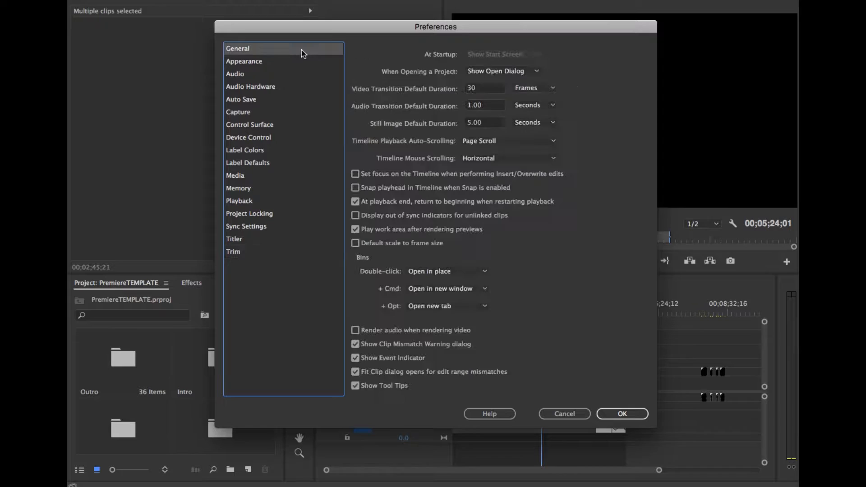
{"action": "left_click", "coordinate": [289, 98]}
{"action": "left_click", "coordinate": [302, 74]}
{"action": "left_click", "coordinate": [307, 112]}
{"action": "left_click", "coordinate": [307, 99]}
{"action": "left_click", "coordinate": [313, 87]}
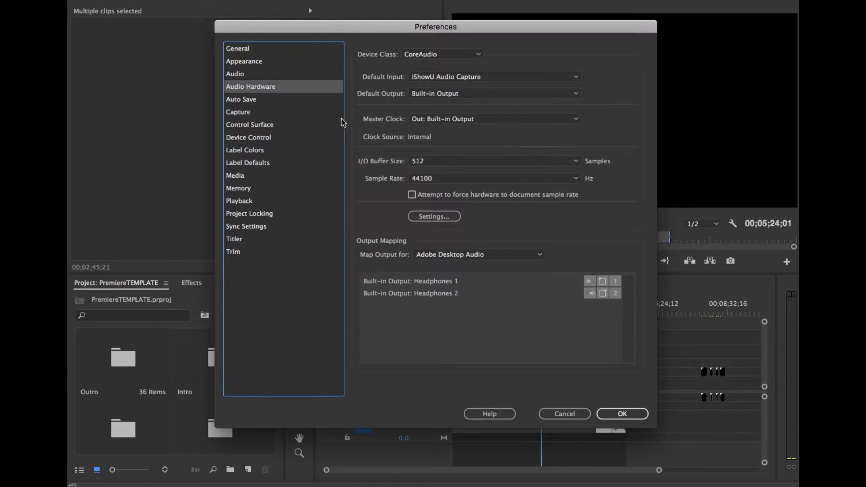
{"action": "left_click", "coordinate": [309, 61]}
{"action": "left_click", "coordinate": [305, 88]}
{"action": "left_click", "coordinate": [306, 111]}
{"action": "left_click", "coordinate": [333, 126]}
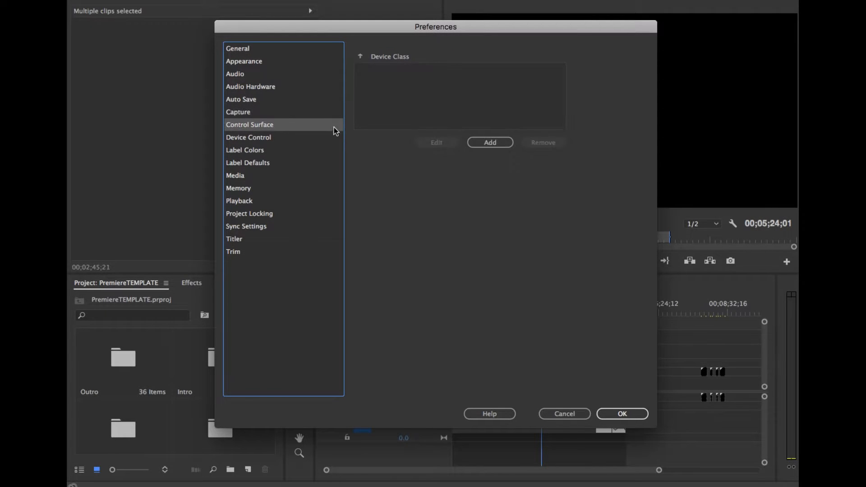
{"action": "left_click", "coordinate": [621, 413]}
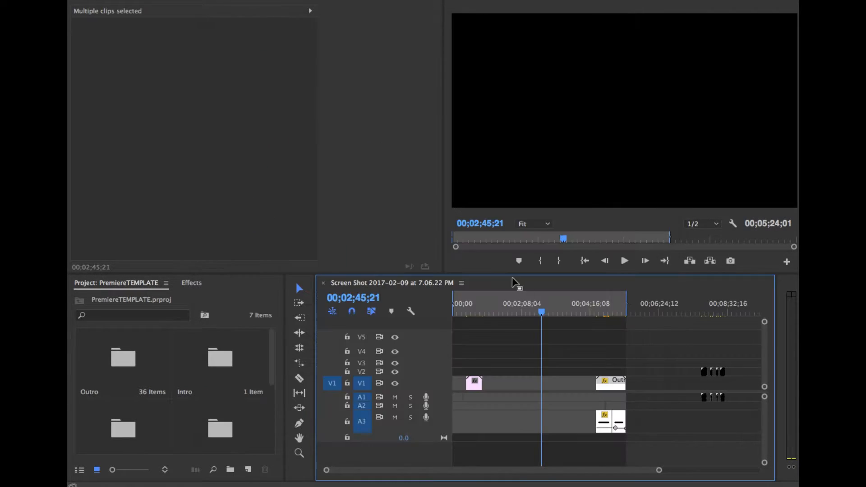
Scrub the playhead to the intro clip near the start of the sequence and launch Adobe After Effects CC 2017
{"action": "left_click", "coordinate": [495, 313]}
{"action": "left_click_drag", "start_coordinate": [496, 315], "coordinate": [473, 356]}
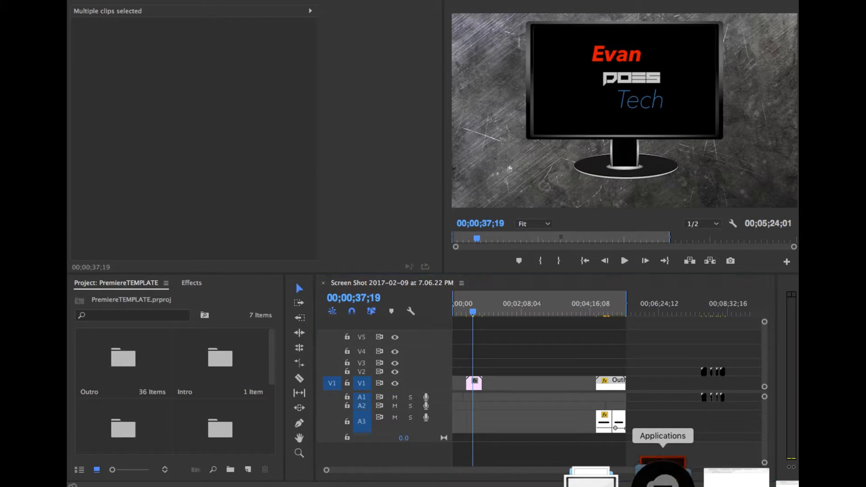
{"action": "left_click", "coordinate": [662, 472]}
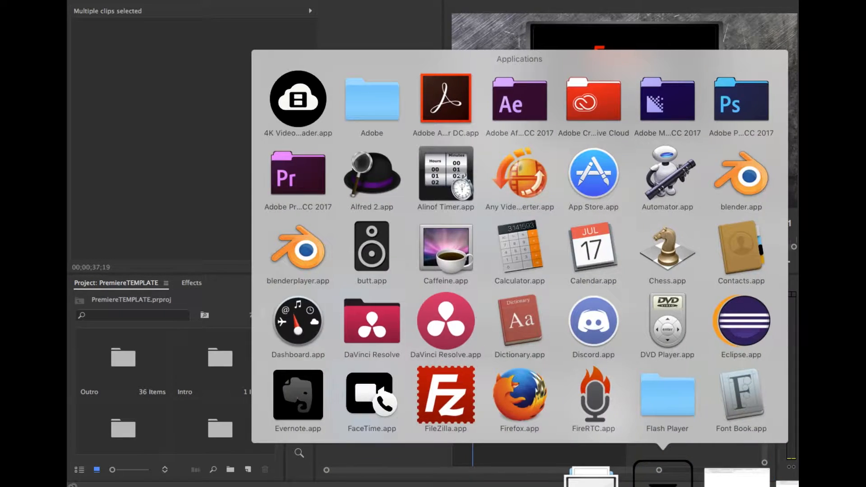
{"action": "left_click", "coordinate": [537, 112]}
{"action": "left_click", "coordinate": [530, 311]}
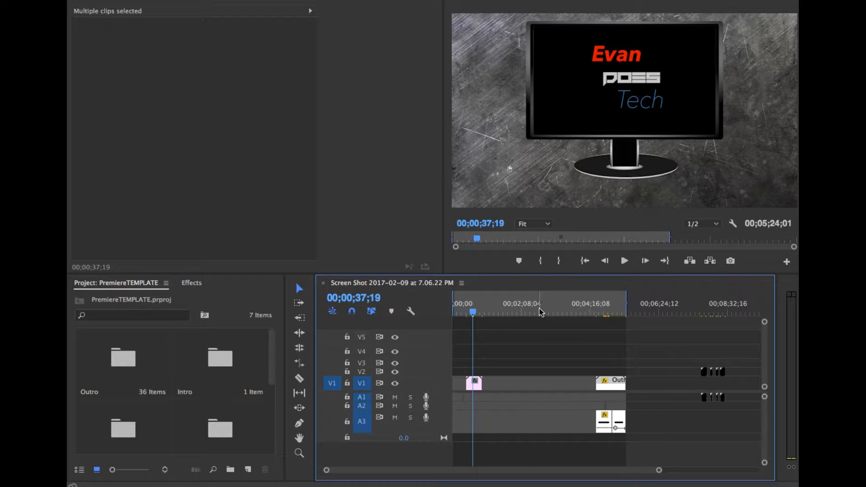
{"action": "key", "text": "super+m"}
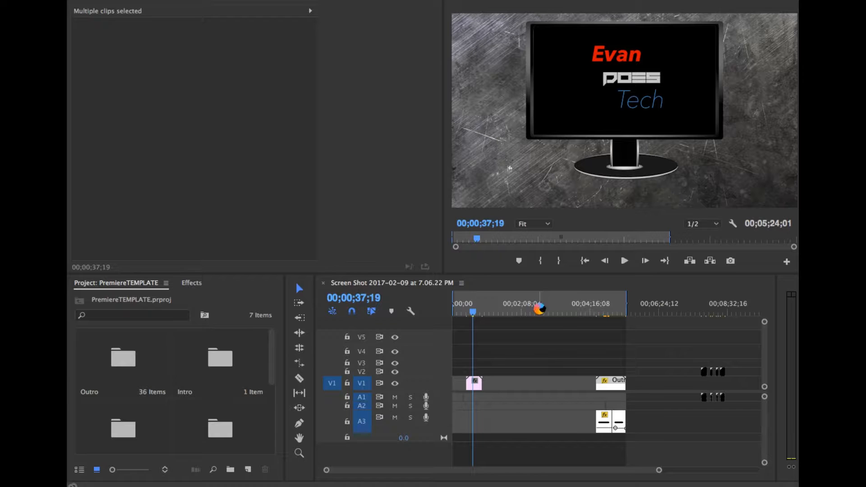
{"action": "left_click", "coordinate": [475, 312]}
{"action": "left_click_drag", "start_coordinate": [476, 312], "coordinate": [466, 311]}
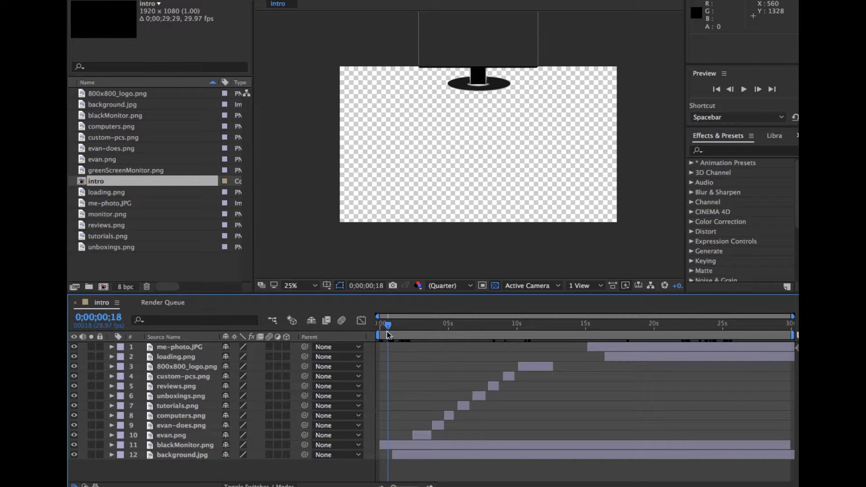
Examine the background.jpg and blackMonitor.png layers of the intro composition in After Effects, scrubbing between the start and 0;00;03;10
{"action": "left_click_drag", "start_coordinate": [388, 325], "coordinate": [372, 332]}
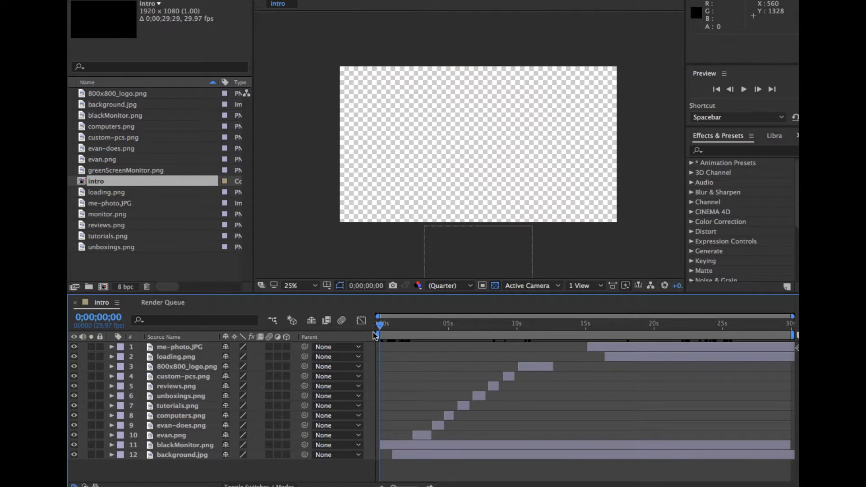
{"action": "left_click", "coordinate": [466, 447]}
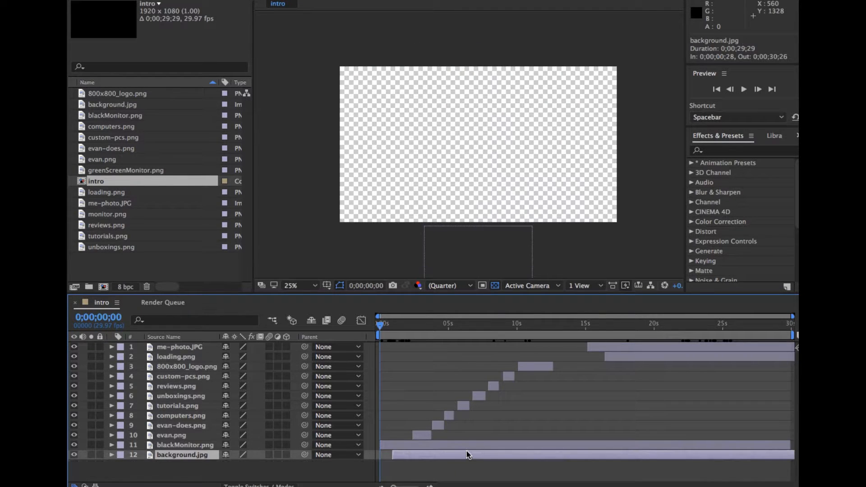
{"action": "left_click", "coordinate": [491, 450]}
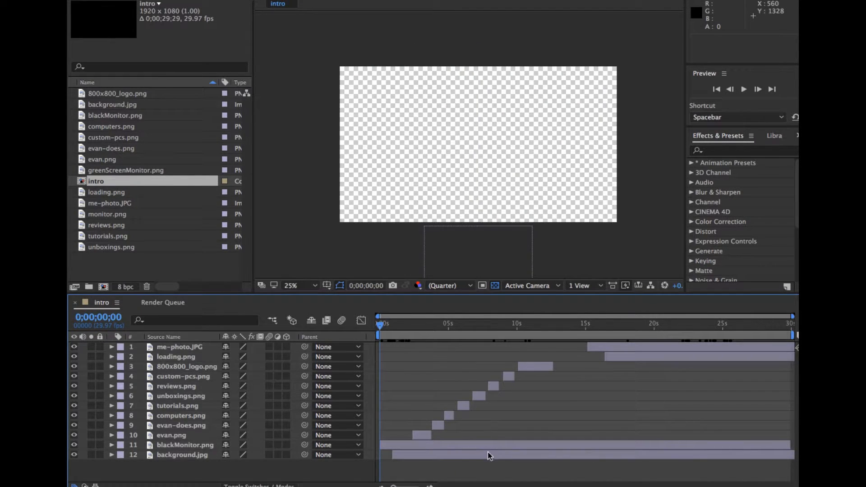
{"action": "left_click", "coordinate": [488, 455]}
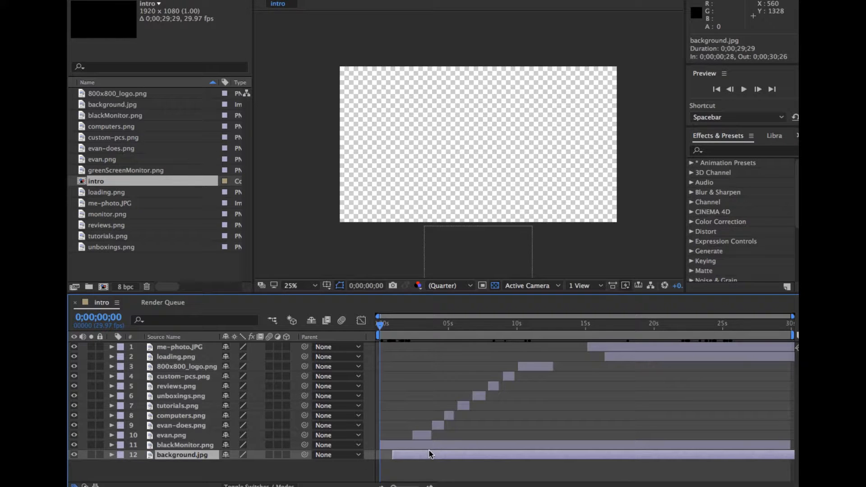
{"action": "left_click_drag", "start_coordinate": [412, 326], "coordinate": [425, 326]}
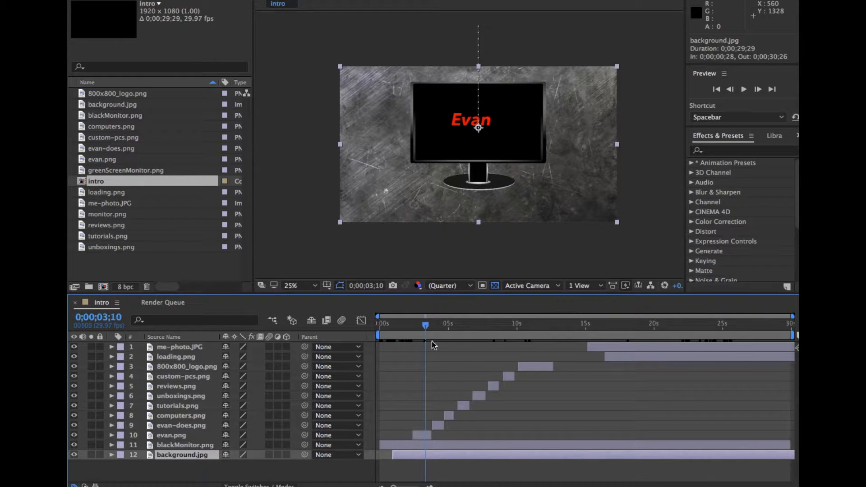
{"action": "left_click", "coordinate": [521, 443]}
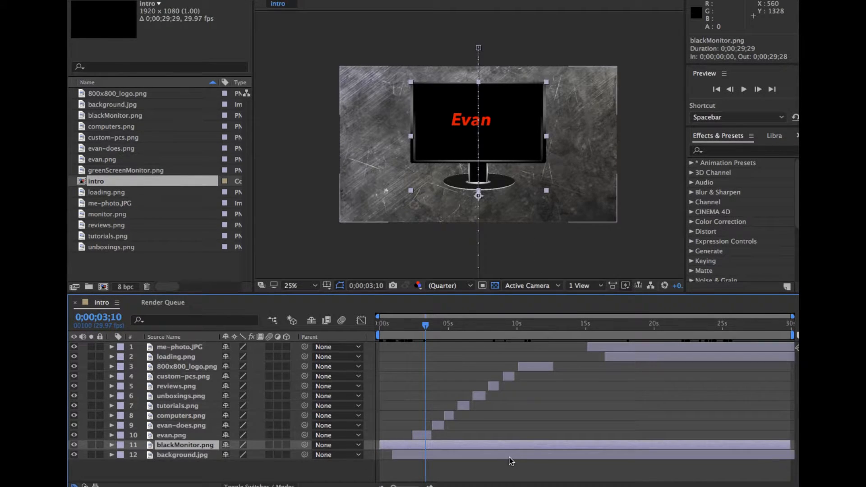
{"action": "left_click", "coordinate": [513, 455]}
{"action": "left_click", "coordinate": [513, 448]}
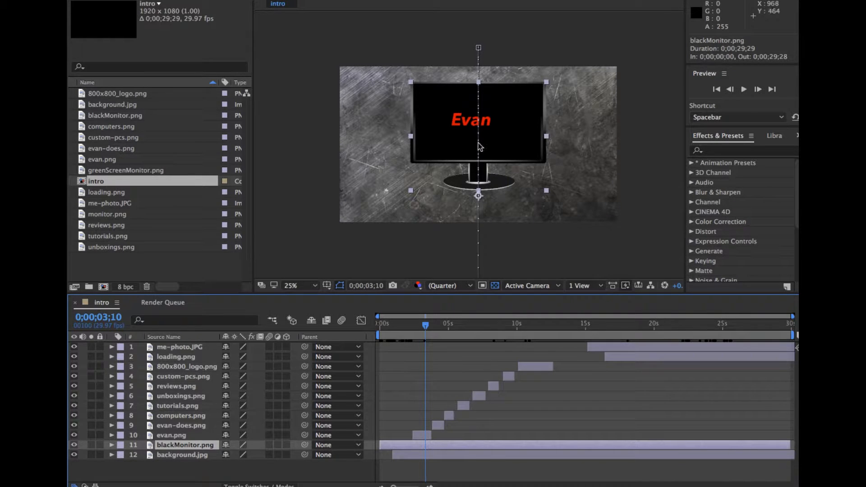
Scrub the intro composition from its start to 0;00;04;00 to examine the monitor's entrance and the first title words
{"action": "left_click", "coordinate": [377, 325]}
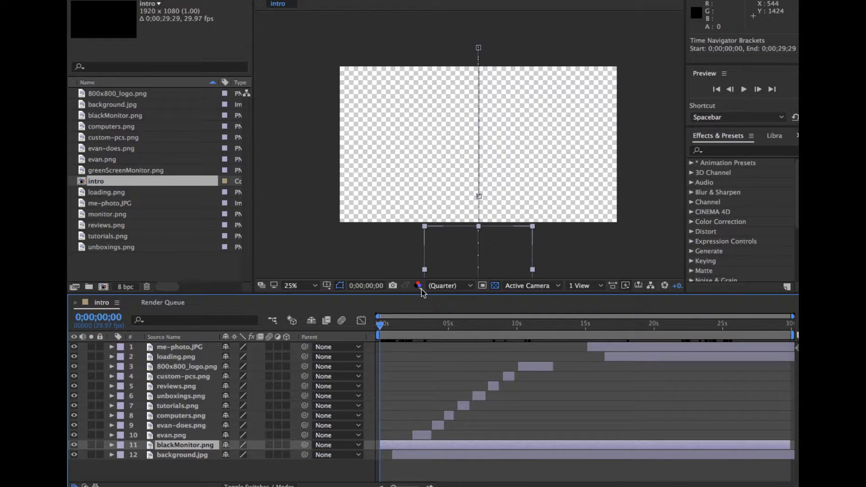
{"action": "left_click", "coordinate": [384, 324]}
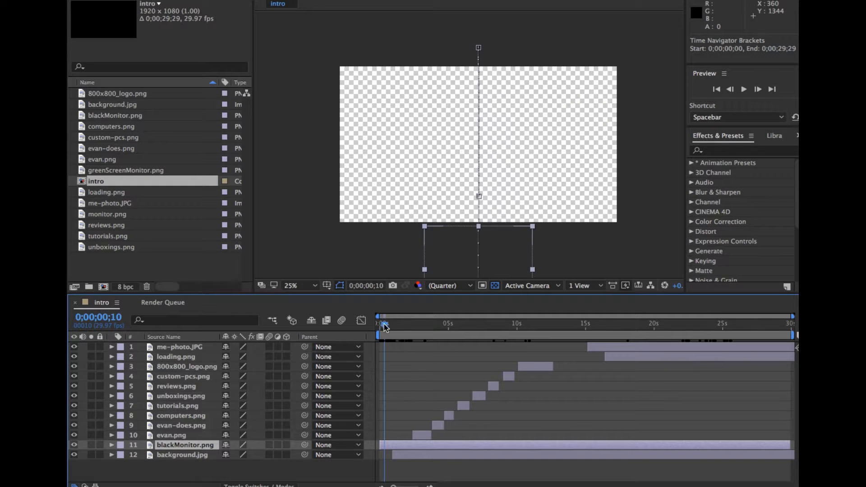
{"action": "left_click_drag", "start_coordinate": [383, 324], "coordinate": [382, 323]}
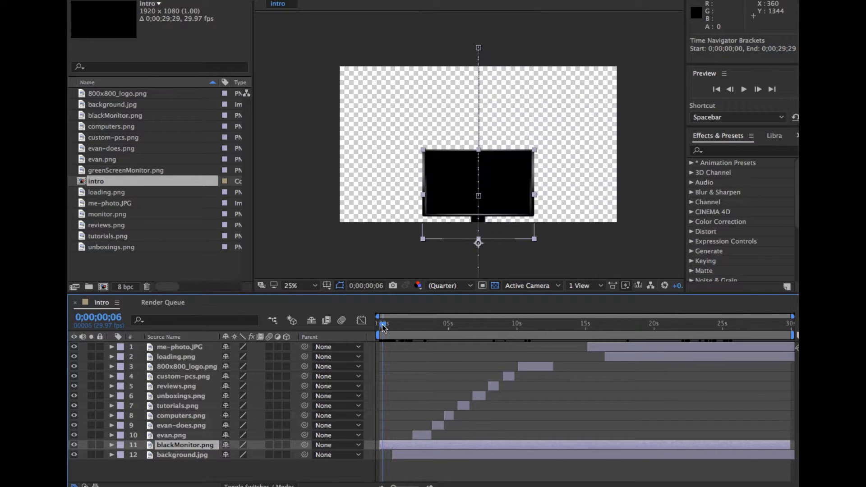
{"action": "left_click", "coordinate": [396, 331]}
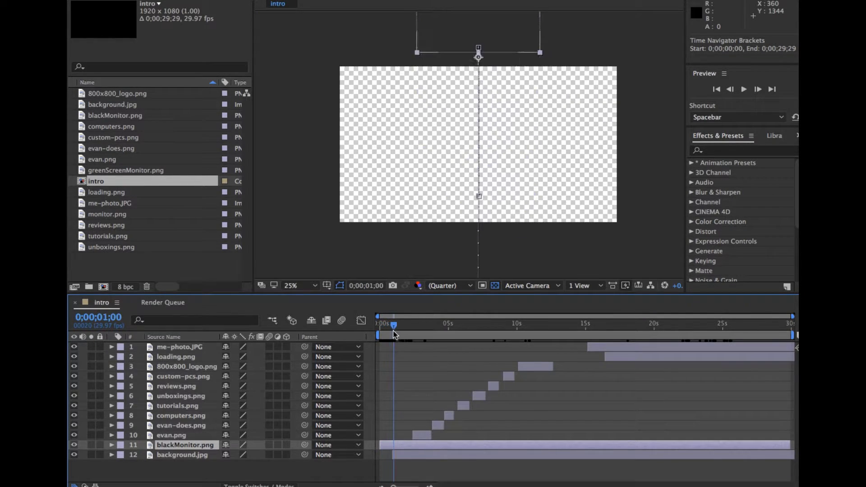
{"action": "left_click_drag", "start_coordinate": [396, 331], "coordinate": [434, 345]}
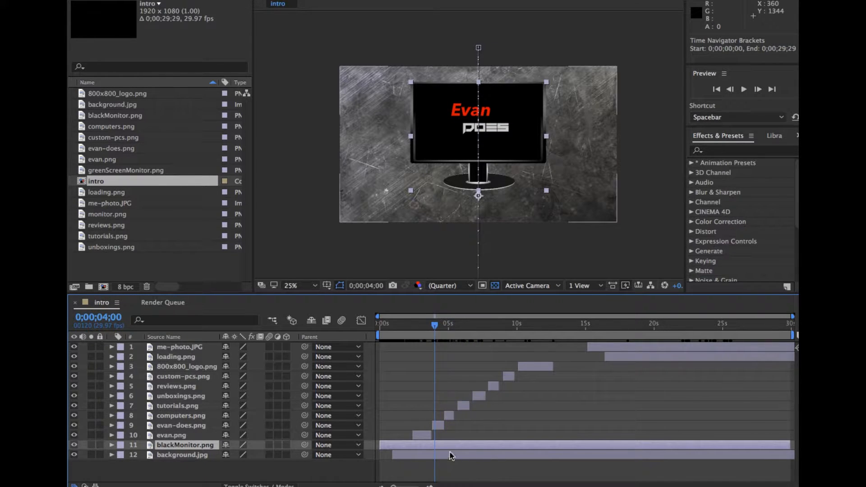
Examine the staggered text layers one by one, including tutorials.png, unboxings.png, reviews.png and custom-pcs.png
{"action": "left_click", "coordinate": [441, 426]}
{"action": "left_click", "coordinate": [468, 427]}
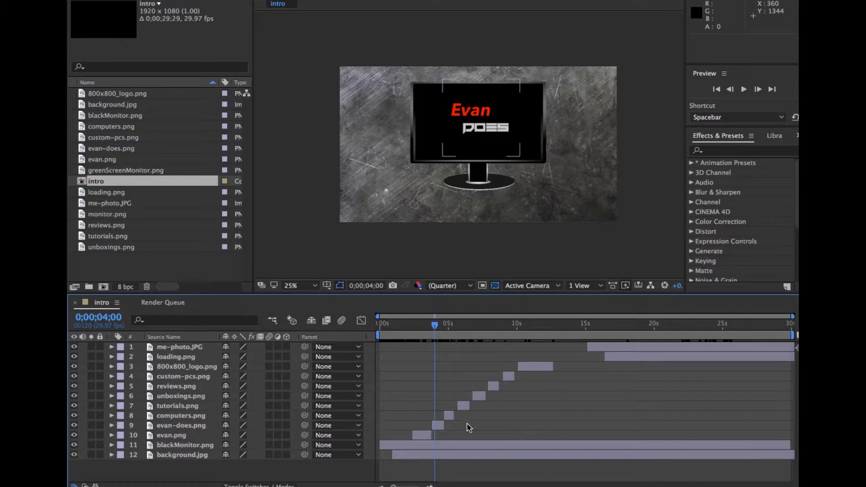
{"action": "left_click", "coordinate": [442, 424]}
{"action": "left_click", "coordinate": [504, 411]}
{"action": "left_click", "coordinate": [468, 407]}
{"action": "left_click", "coordinate": [480, 396]}
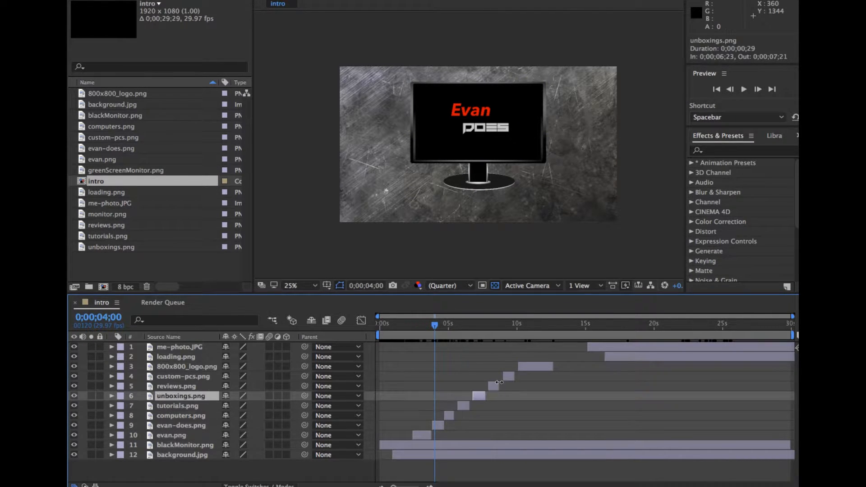
{"action": "left_click", "coordinate": [494, 387]}
{"action": "left_click", "coordinate": [511, 377]}
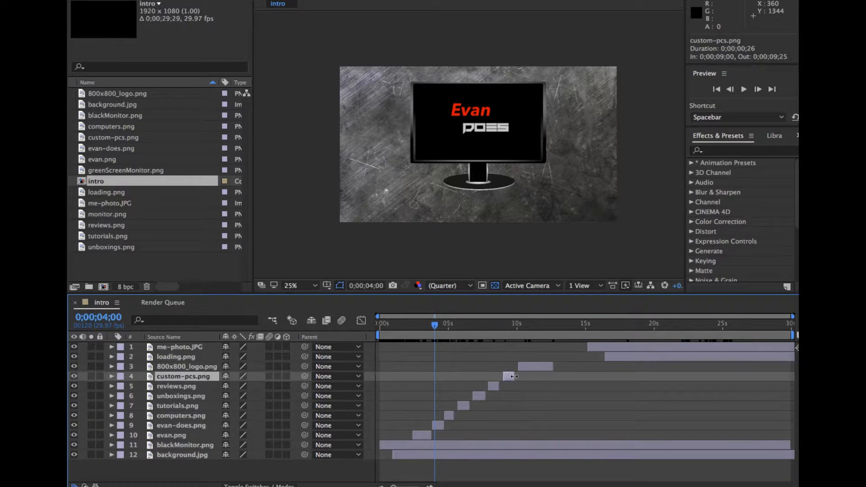
{"action": "left_click", "coordinate": [487, 388]}
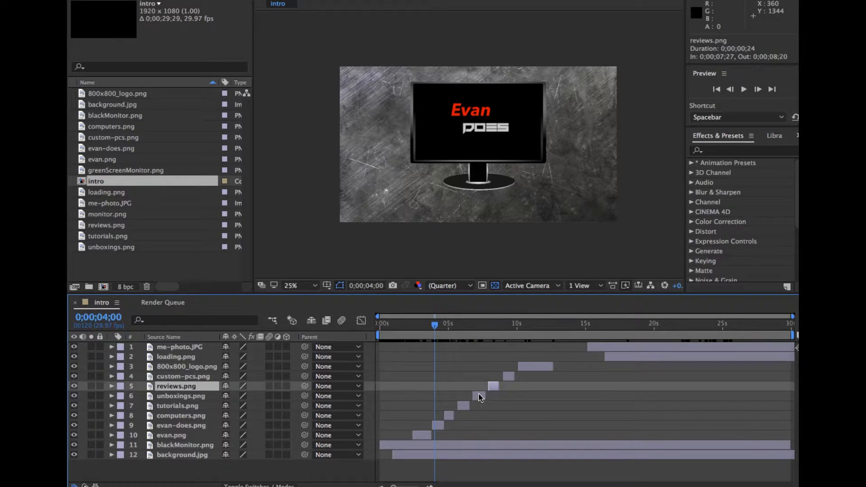
{"action": "left_click", "coordinate": [479, 396]}
{"action": "left_click", "coordinate": [464, 405]}
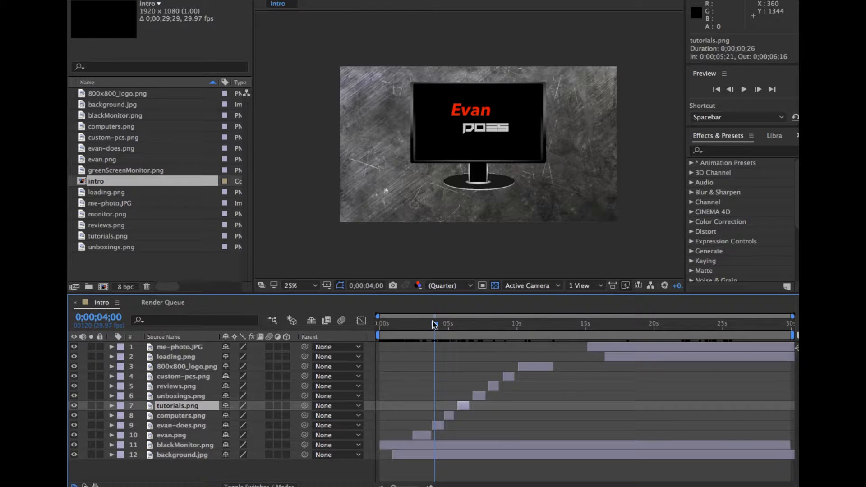
Preview the intro composition from 0;00;04;00, select the loading.png layer and play its spinning animation
{"action": "key", "text": "space"}
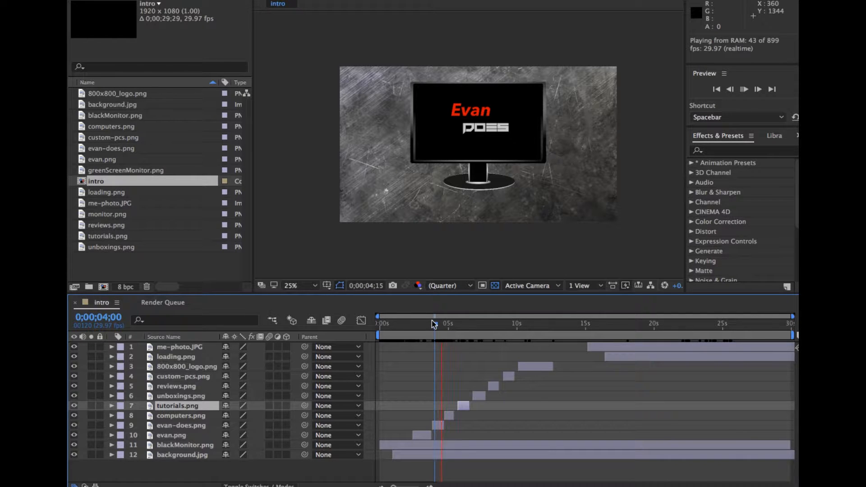
{"action": "left_click", "coordinate": [448, 351]}
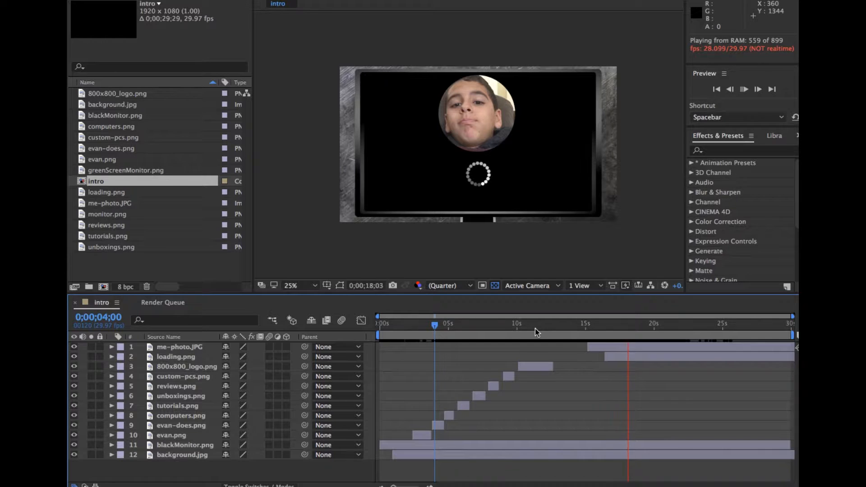
{"action": "key", "text": "space"}
{"action": "left_click", "coordinate": [649, 359]}
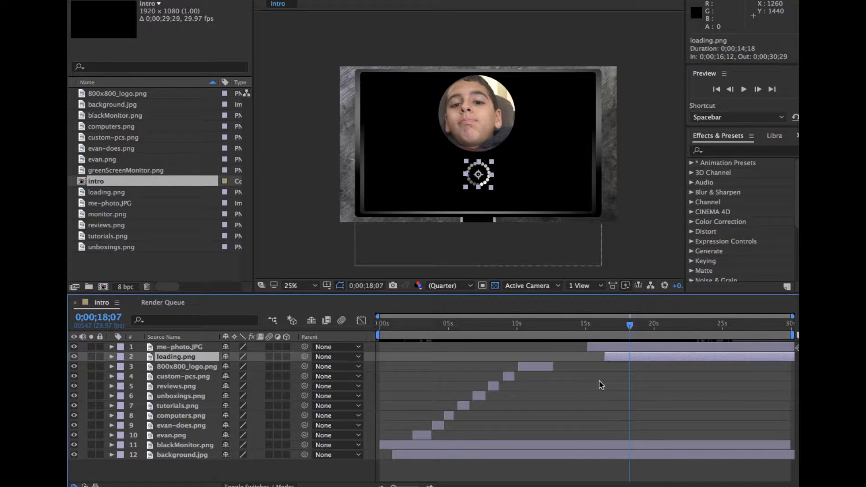
{"action": "key", "text": "space"}
{"action": "key", "text": "space"}
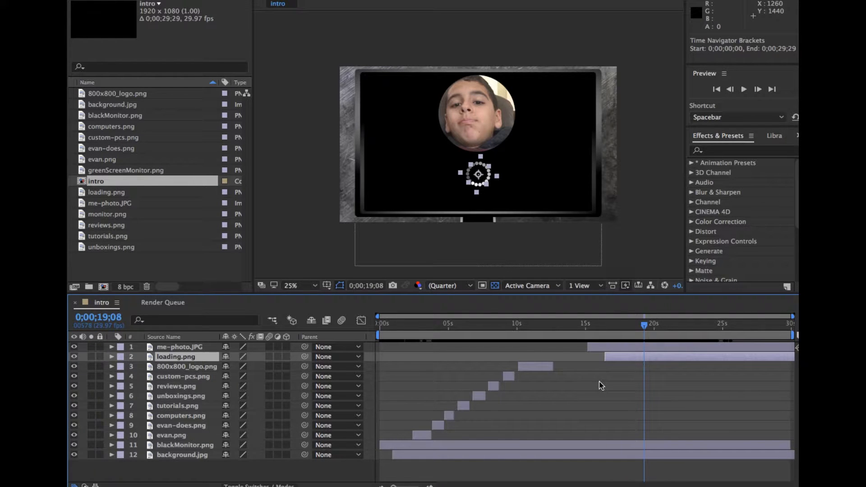
{"action": "scroll", "coordinate": [669, 359], "scroll_direction": "up", "scroll_amount": 5}
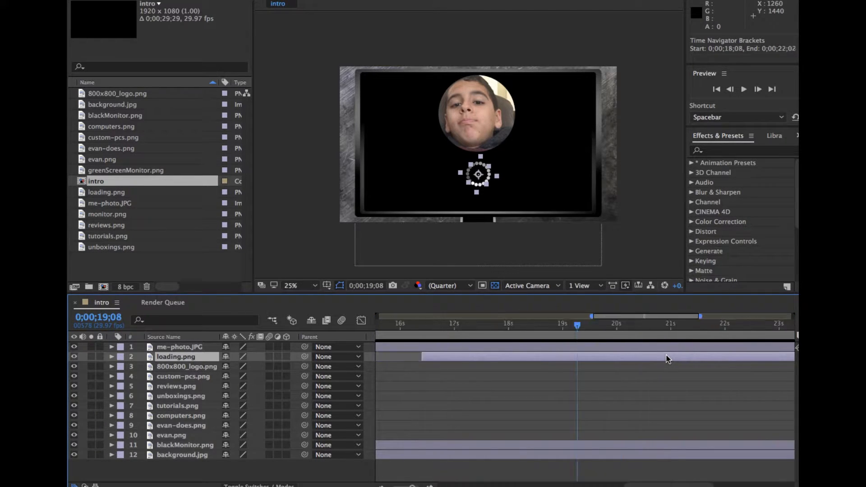
{"action": "scroll", "coordinate": [668, 359], "scroll_direction": "down", "scroll_amount": 5}
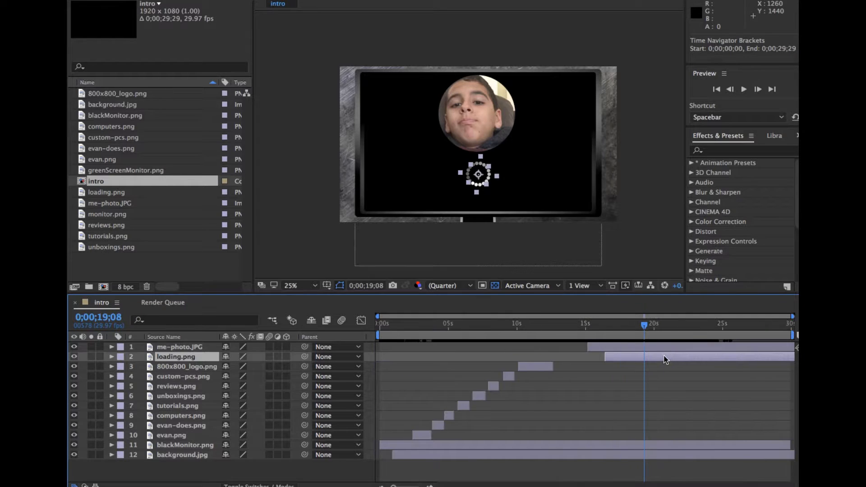
{"action": "left_click", "coordinate": [497, 287]}
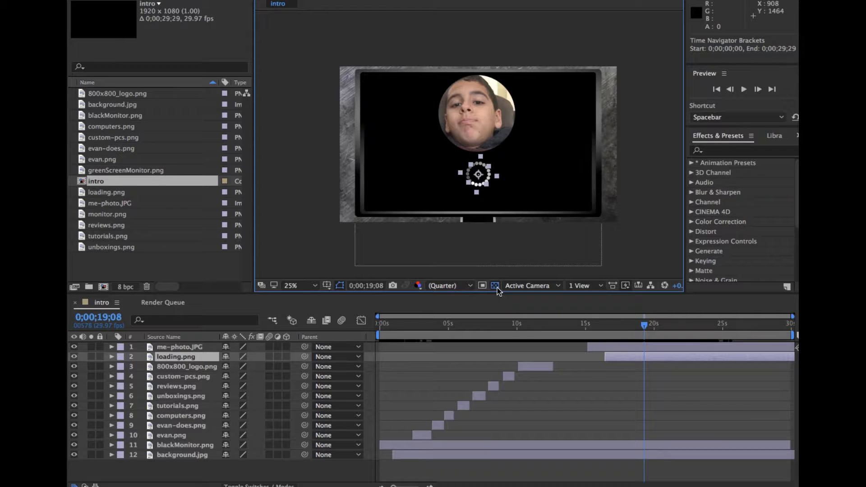
Add the intro composition to the render queue for export
{"action": "left_click", "coordinate": [174, 0]}
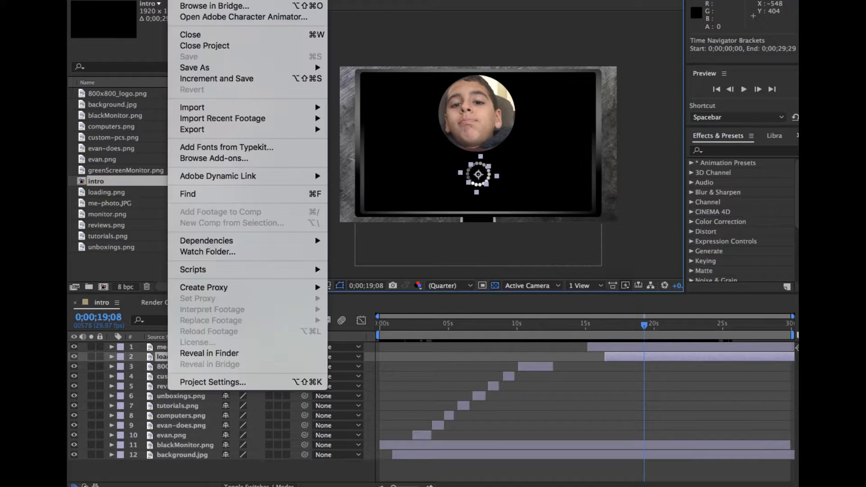
{"action": "left_click", "coordinate": [174, 0]}
{"action": "left_click", "coordinate": [174, 0]}
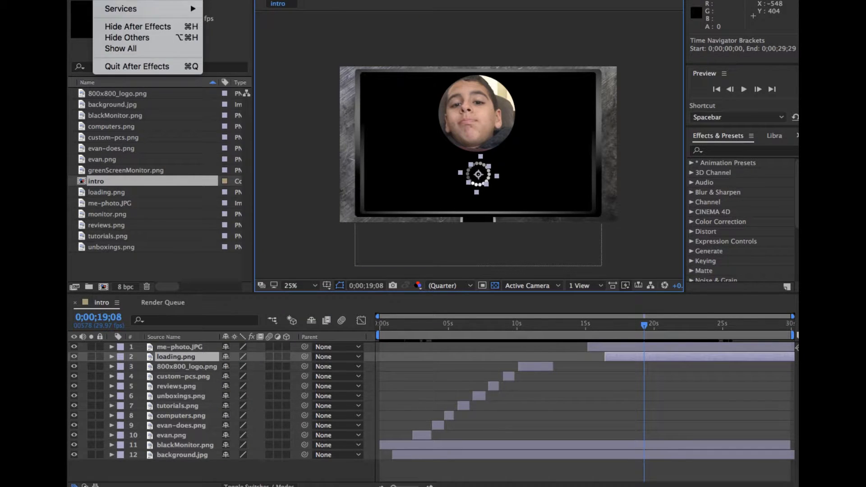
{"action": "mouse_move", "coordinate": [175, 0]}
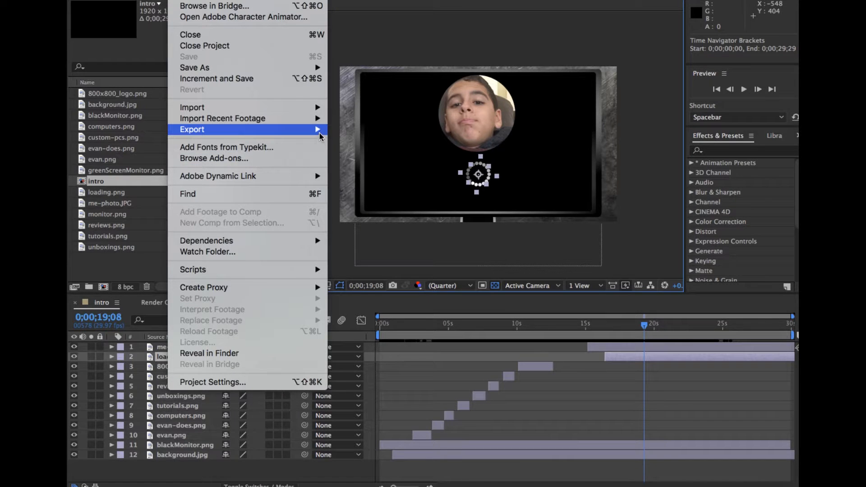
{"action": "mouse_move", "coordinate": [321, 130]}
{"action": "left_click", "coordinate": [362, 141]}
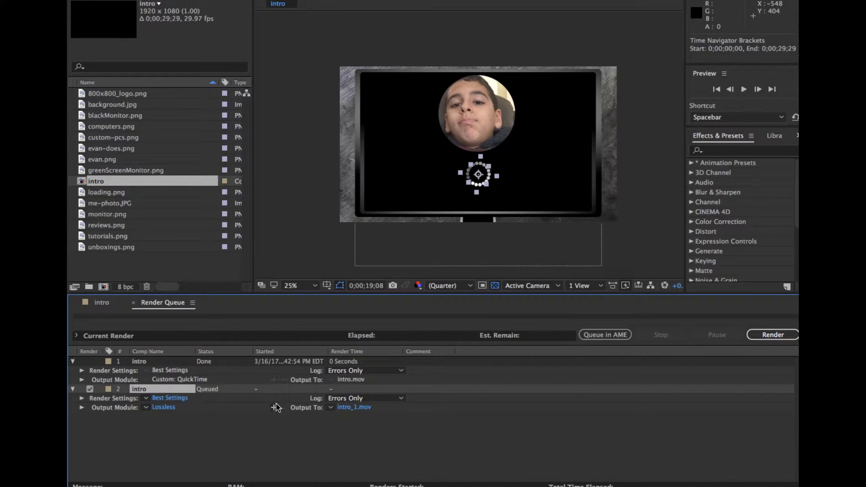
Try the RGB + Alpha channels option in the queued render's Lossless output module and cancel the settings
{"action": "left_click", "coordinate": [165, 408]}
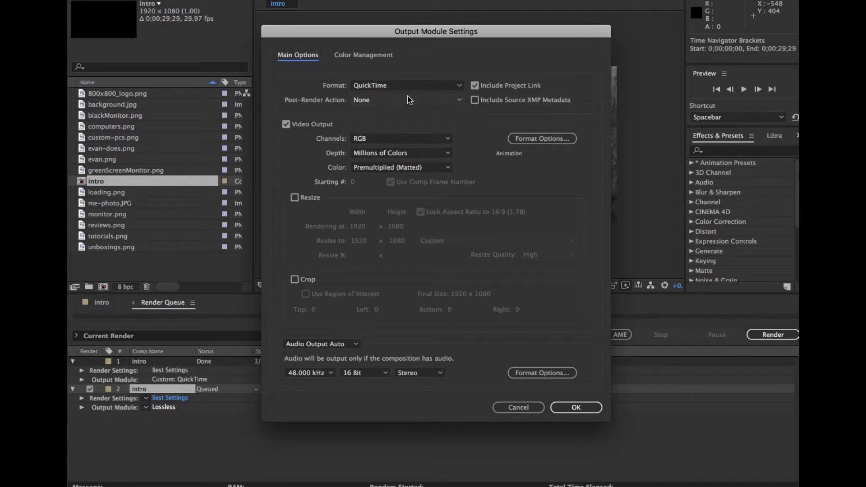
{"action": "left_click", "coordinate": [411, 140]}
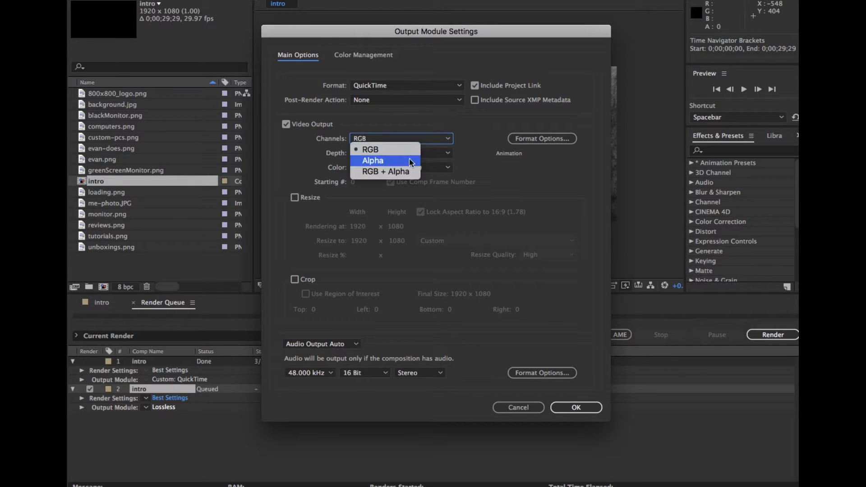
{"action": "left_click", "coordinate": [404, 172]}
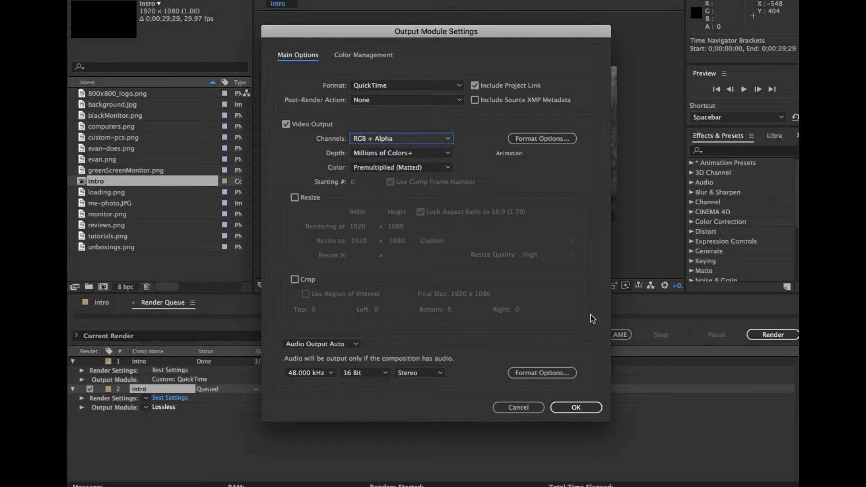
{"action": "left_click", "coordinate": [537, 408]}
Remove both intro items from the render queue and close the queue to return to the intro timeline
{"action": "key", "text": "Delete"}
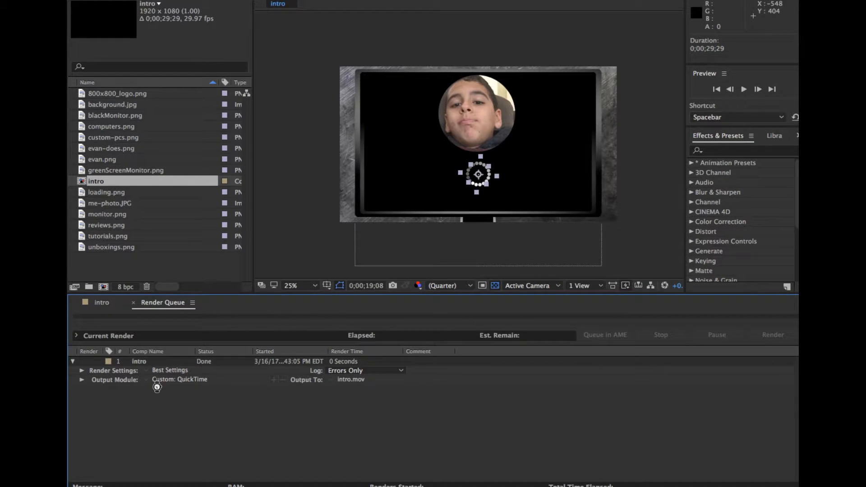
{"action": "left_click", "coordinate": [152, 363]}
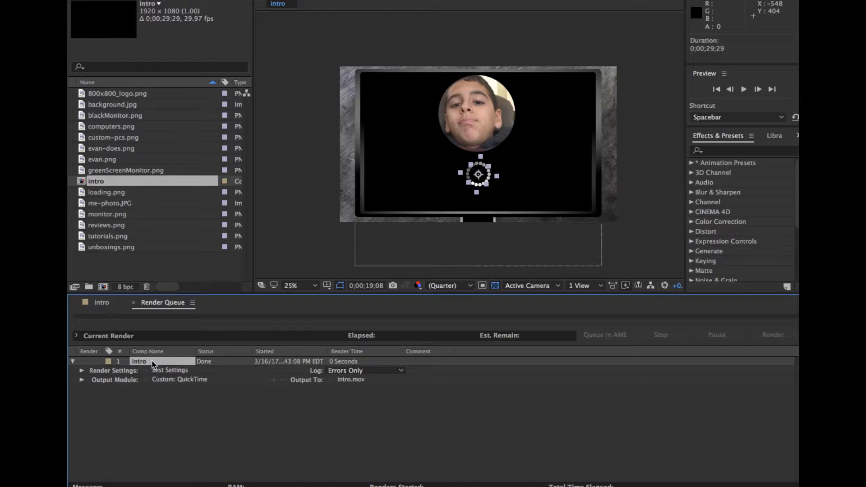
{"action": "key", "text": "Delete"}
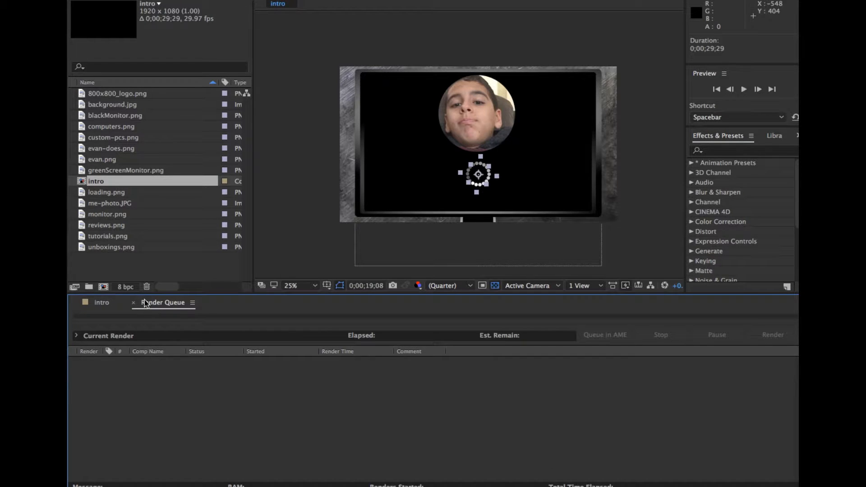
{"action": "left_click", "coordinate": [132, 303]}
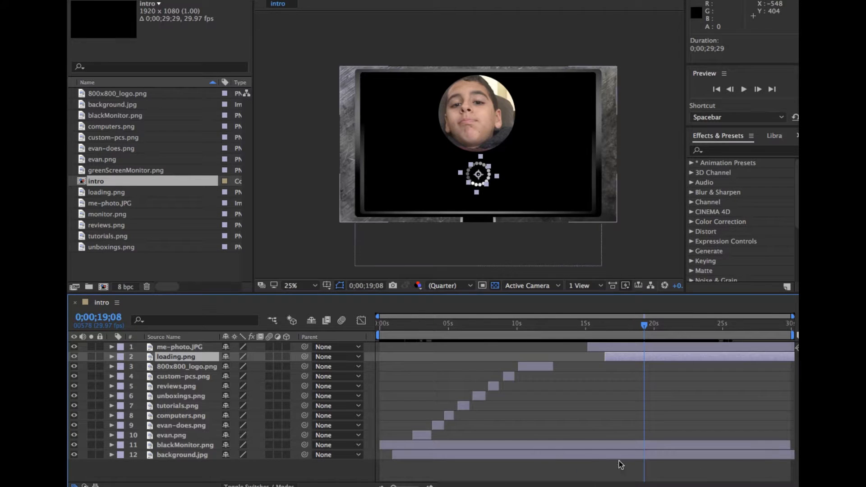
Quit Audio MIDI Setup and QuickTime Player from the app switcher, and switch to Premiere Pro
{"action": "key", "text": "super+Tab"}
{"action": "key", "text": "super+Tab"}
{"action": "key", "text": "super+Tab"}
{"action": "key", "text": "super+Tab"}
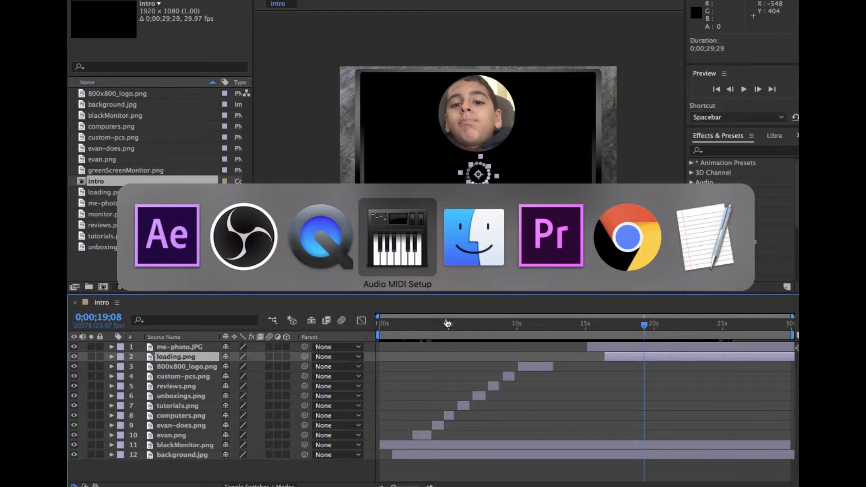
{"action": "key", "text": "super+q"}
{"action": "key", "text": "super+q"}
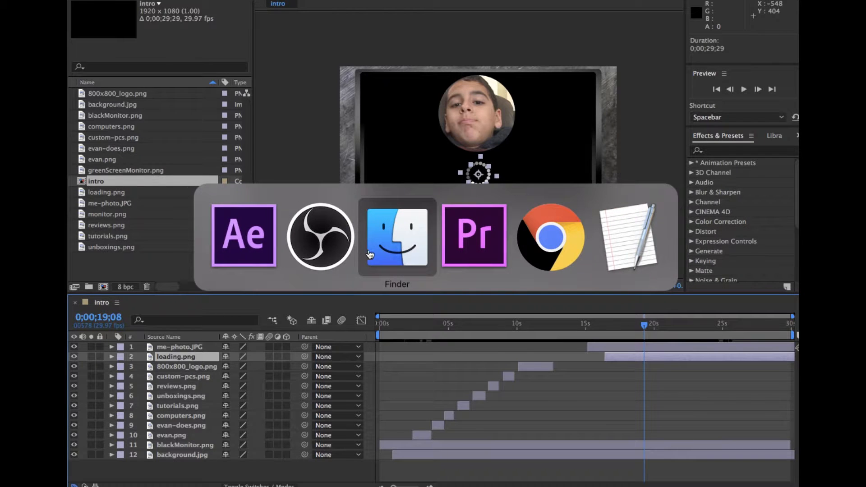
{"action": "left_click", "coordinate": [472, 259]}
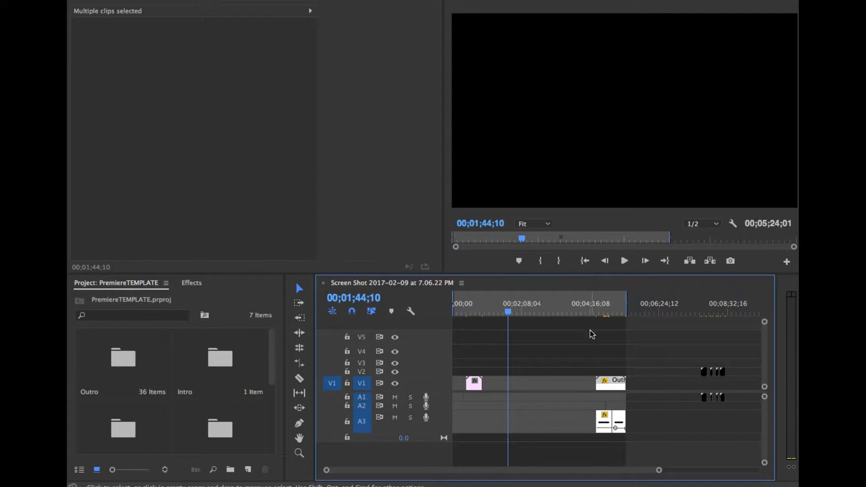
Start a new project, saving the changes to PremiereTEMPLATE.prproj
{"action": "mouse_move", "coordinate": [601, 313]}
{"action": "left_mouse_down"}
{"action": "mouse_move", "coordinate": [610, 313]}
{"action": "mouse_move", "coordinate": [580, 312]}
{"action": "mouse_move", "coordinate": [602, 312]}
{"action": "mouse_move", "coordinate": [592, 312]}
{"action": "left_mouse_up"}
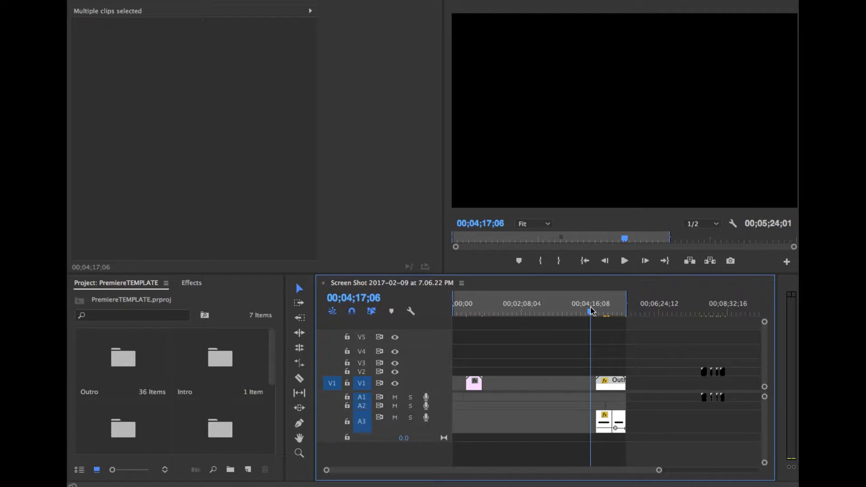
{"action": "left_click", "coordinate": [181, 0]}
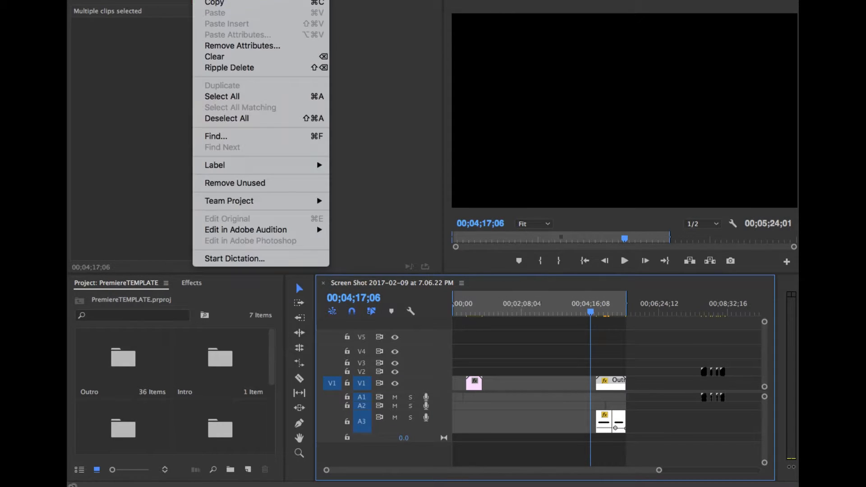
{"action": "mouse_move", "coordinate": [192, 0]}
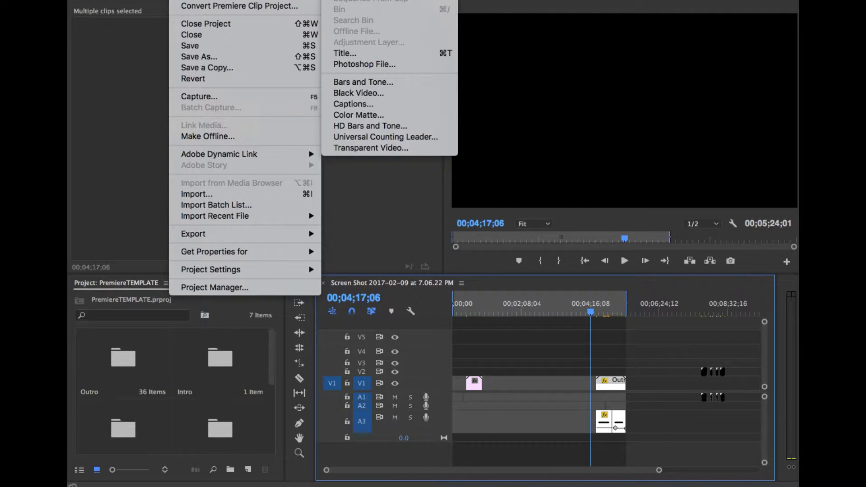
{"action": "left_click", "coordinate": [347, 0]}
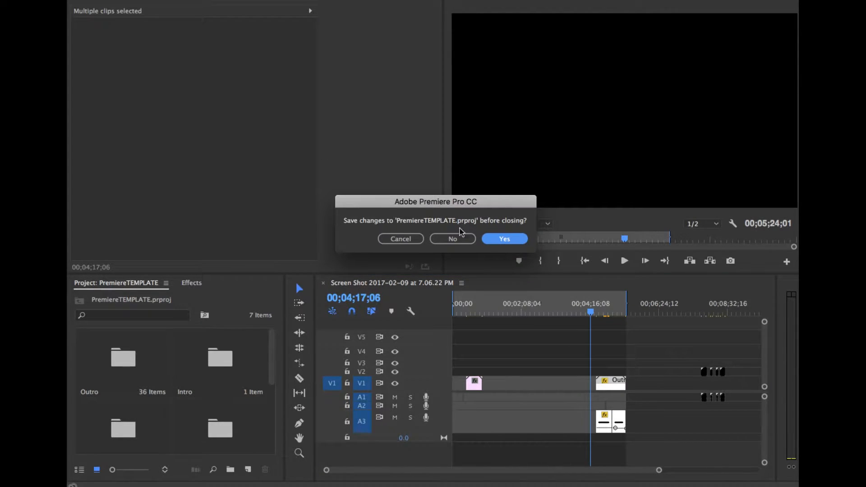
{"action": "left_click", "coordinate": [502, 240]}
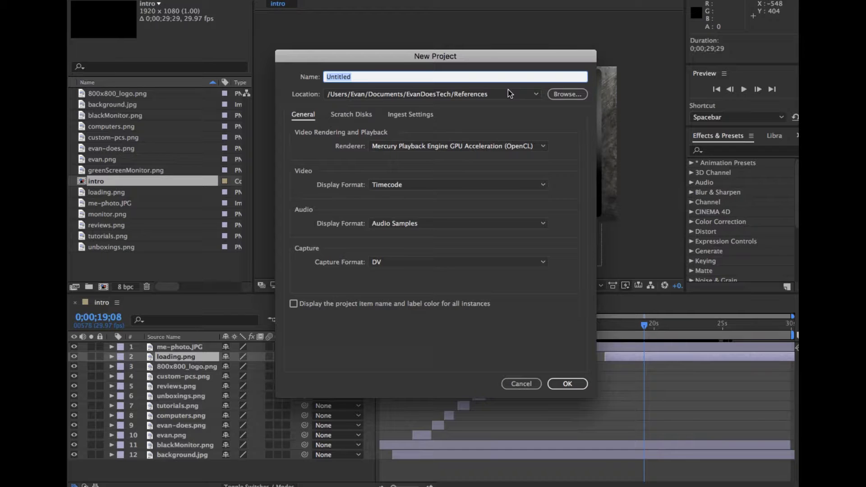
Name the new project youtubeTutorialVideoJunk
{"action": "key", "text": "BackSpace"}
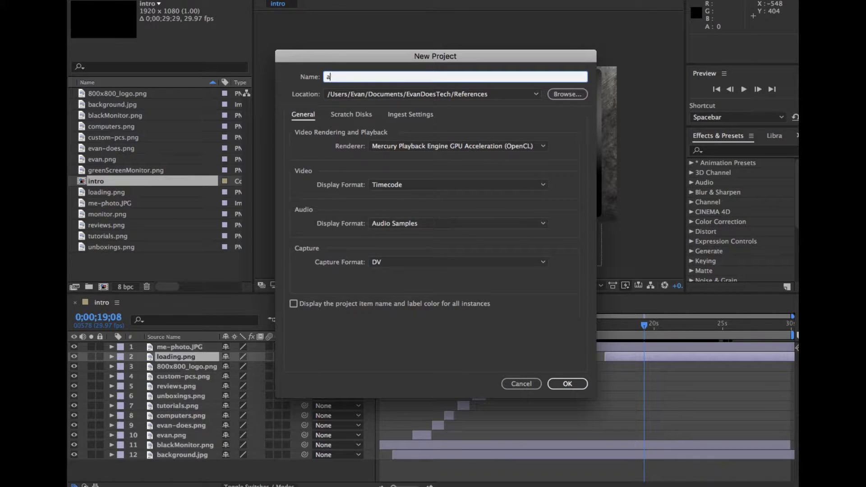
{"action": "type", "text": "another"}
{"action": "key", "text": "BackSpace"}
{"action": "key", "text": "BackSpace"}
{"action": "key", "text": "BackSpace"}
{"action": "key", "text": "BackSpace"}
{"action": "key", "text": "BackSpace"}
{"action": "key", "text": "BackSpace"}
{"action": "type", "text": "ideoJunk"}
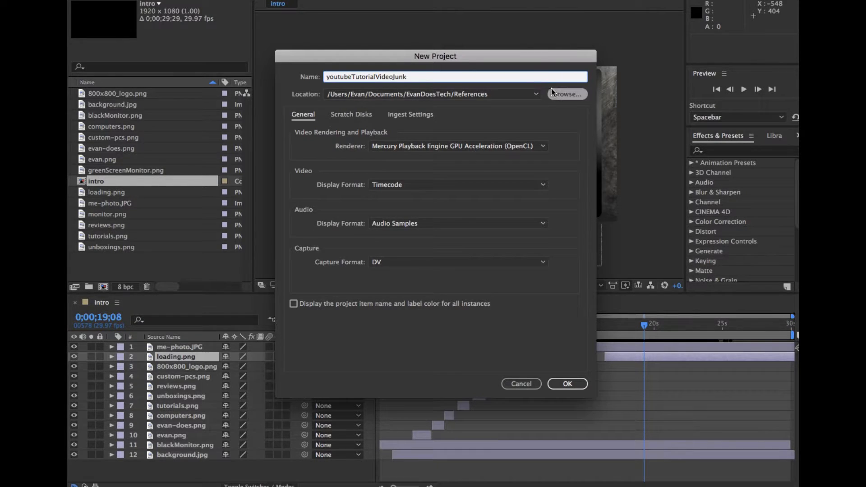
Set the project location to the Desktop, review the scratch disk locations and create the project
{"action": "left_click", "coordinate": [568, 94]}
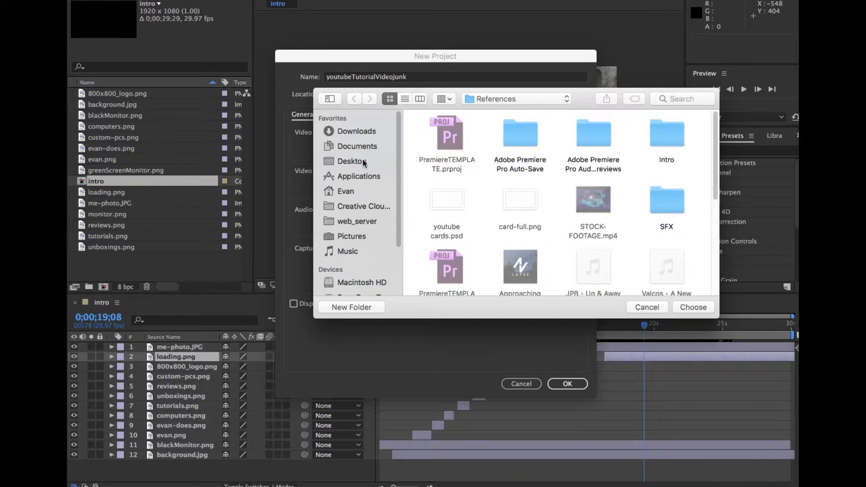
{"action": "left_click", "coordinate": [369, 159]}
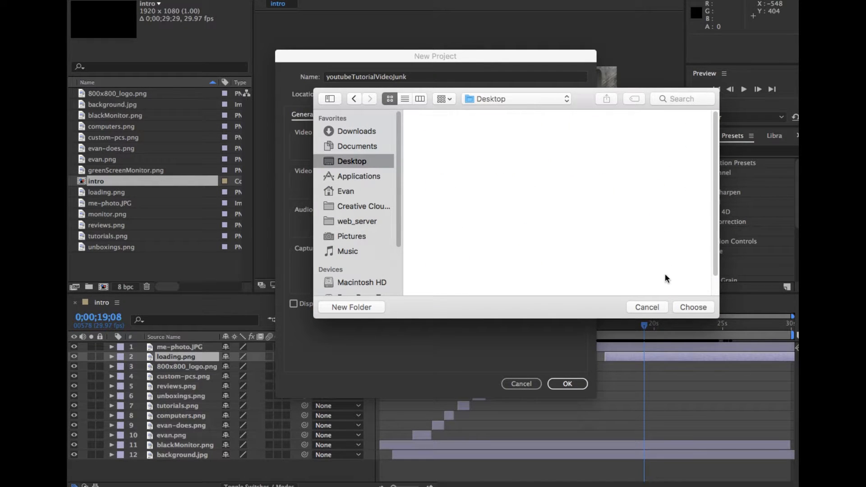
{"action": "left_click", "coordinate": [692, 307]}
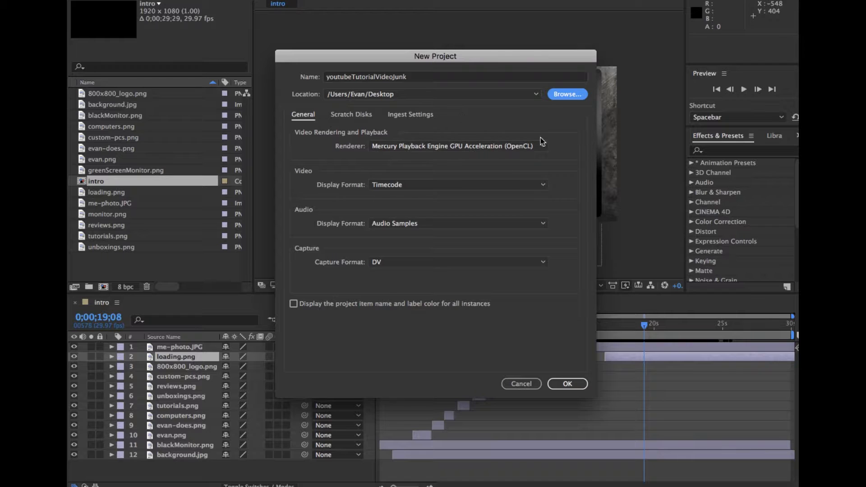
{"action": "left_click", "coordinate": [358, 114]}
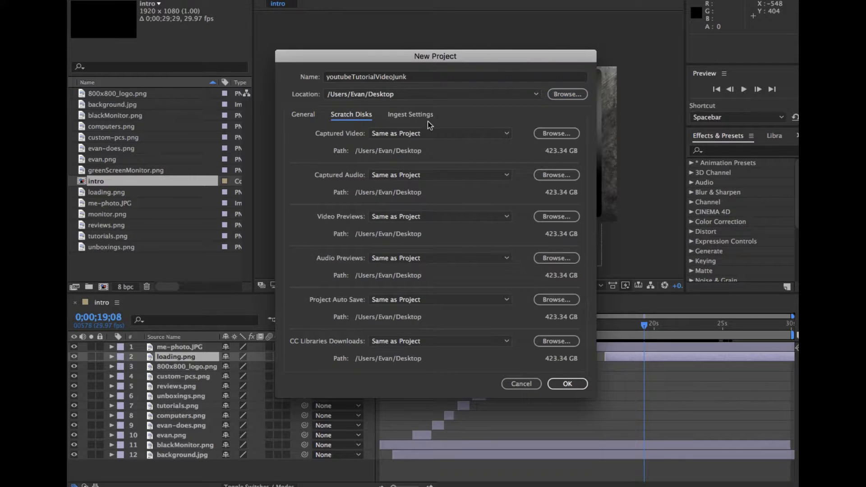
{"action": "left_click", "coordinate": [304, 110]}
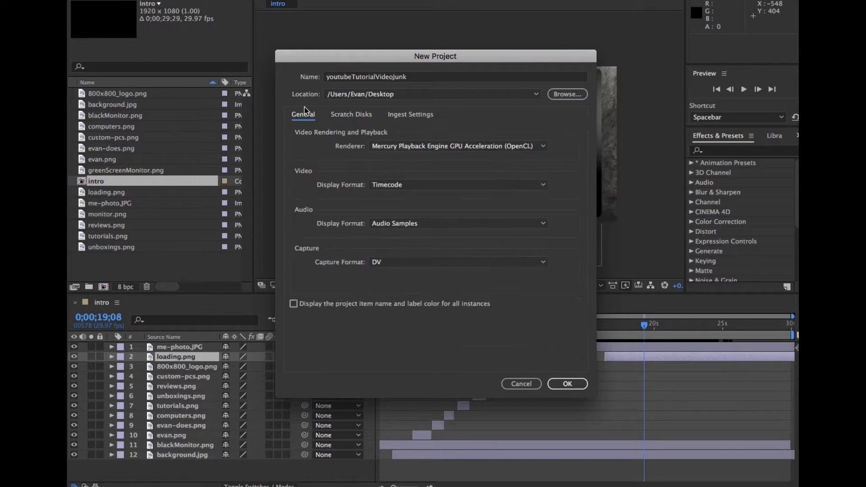
{"action": "left_click", "coordinate": [572, 385]}
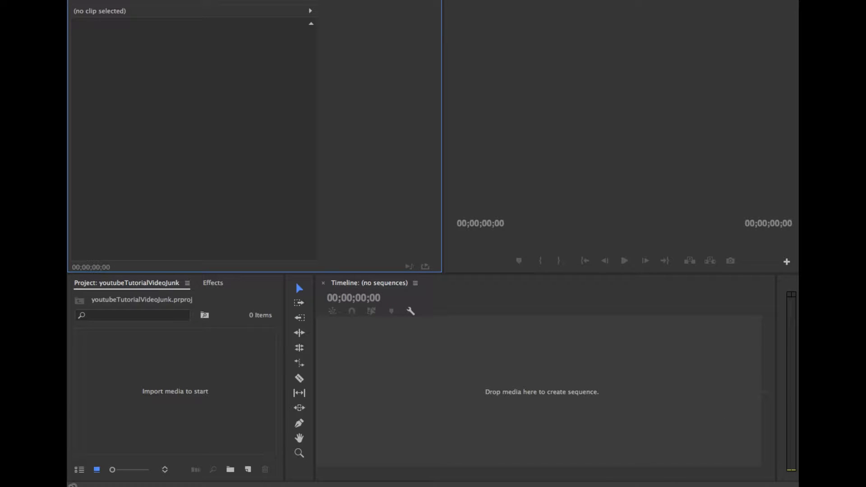
Examine the list of available panels and the workspace layout options, leaving the Editing workspace in place
{"action": "left_click", "coordinate": [365, 1]}
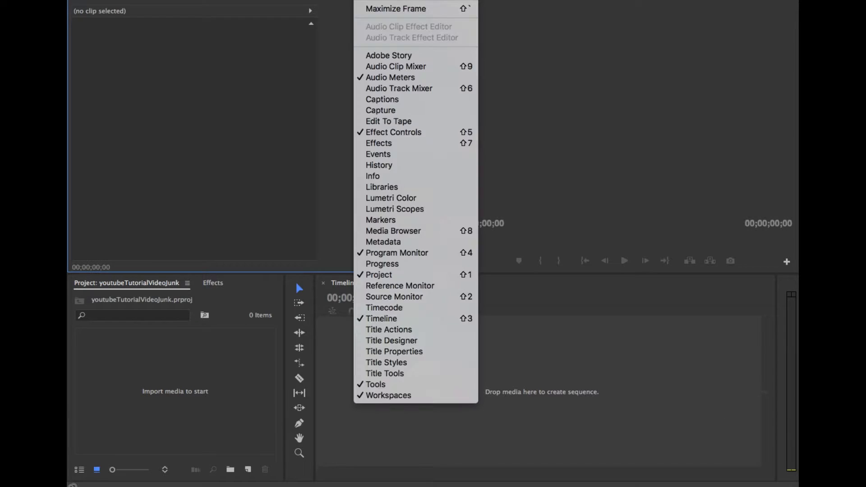
{"action": "left_click", "coordinate": [797, 323]}
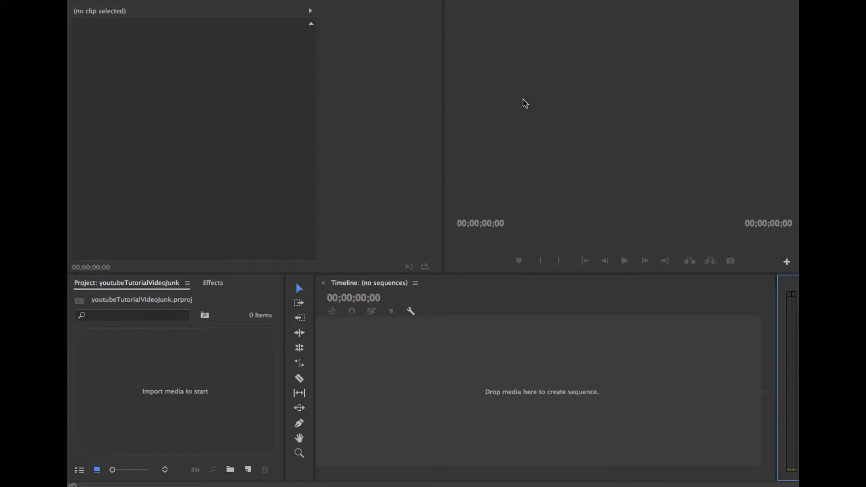
{"action": "left_click", "coordinate": [365, 1]}
{"action": "mouse_move", "coordinate": [365, 0]}
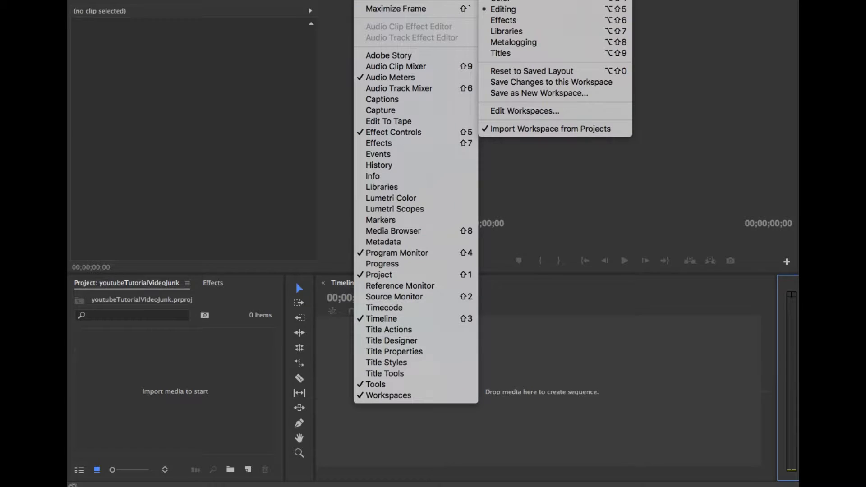
{"action": "left_click", "coordinate": [719, 368]}
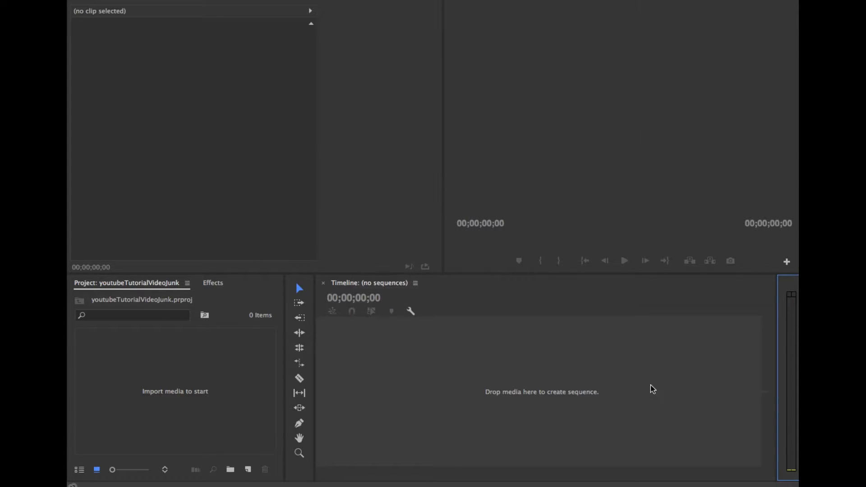
{"action": "left_click", "coordinate": [650, 386]}
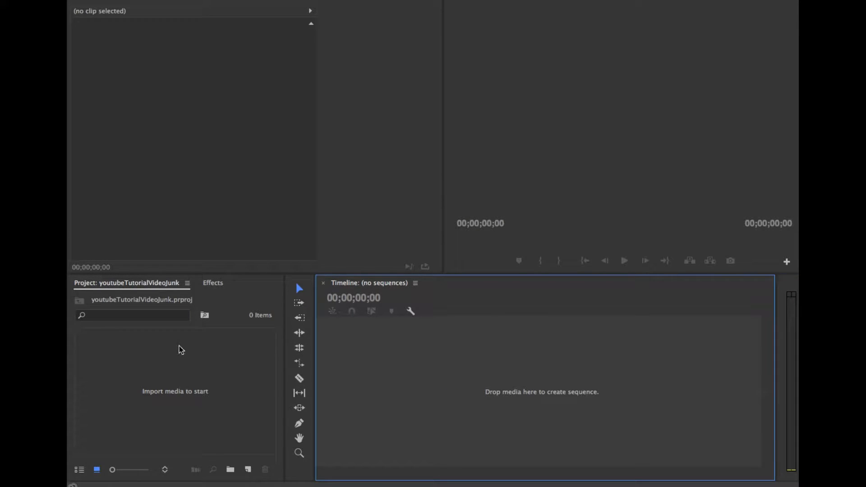
Switch to Finder and open the New folder inside the Outro folder of References
{"action": "left_click", "coordinate": [196, 380]}
{"action": "left_click", "coordinate": [370, 349]}
{"action": "left_click", "coordinate": [187, 379]}
{"action": "mouse_move", "coordinate": [129, 486]}
{"action": "left_click", "coordinate": [102, 477]}
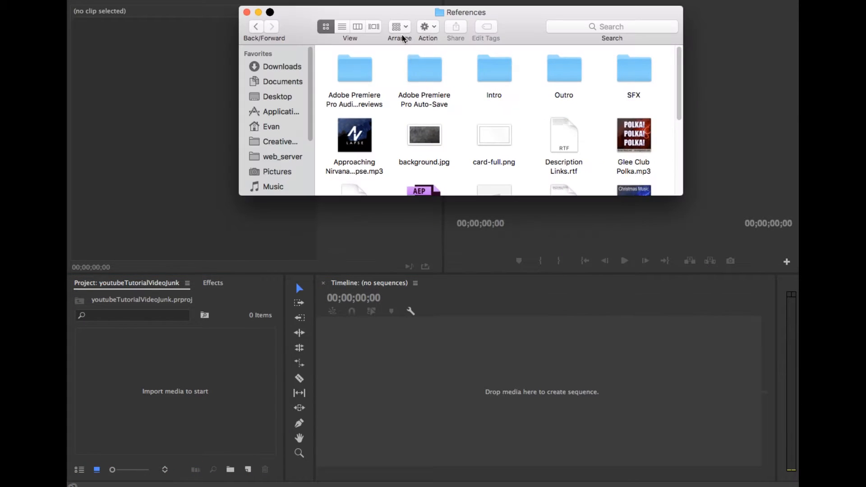
{"action": "double_click", "coordinate": [558, 69]}
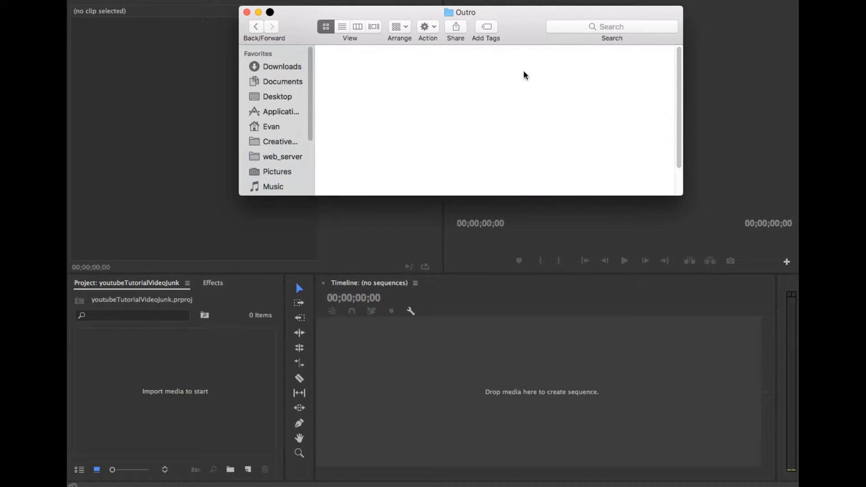
{"action": "double_click", "coordinate": [356, 69]}
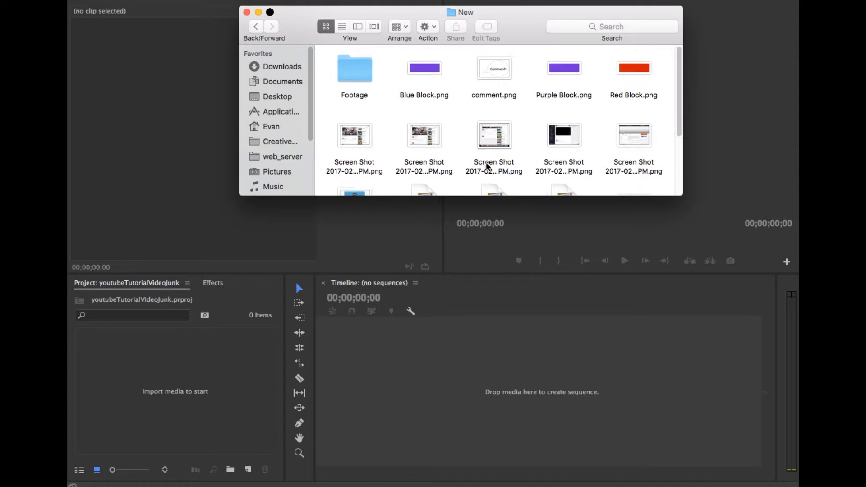
{"action": "scroll", "coordinate": [488, 98], "scroll_direction": "down", "scroll_amount": 1}
{"action": "scroll", "coordinate": [487, 98], "scroll_direction": "up", "scroll_amount": 1}
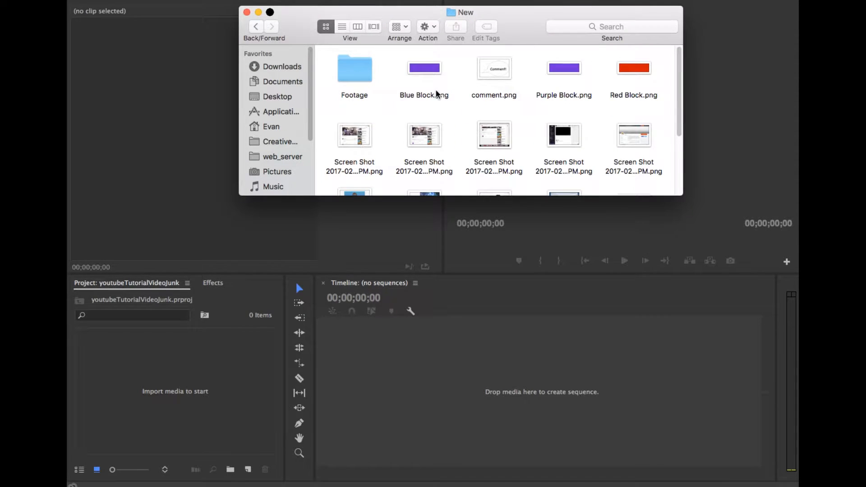
Move Blue Block.png, comment.png, Purple Block.png and Red Block.png from the New folder to the Trash
{"action": "left_click", "coordinate": [426, 77]}
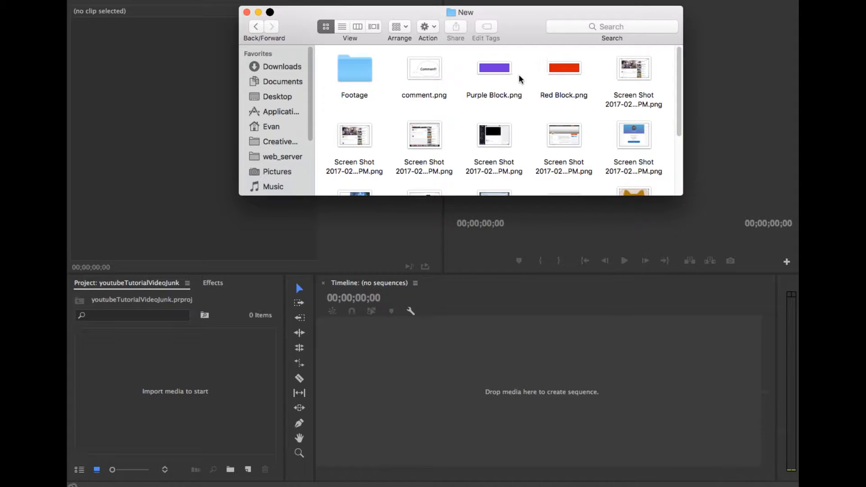
{"action": "left_click", "coordinate": [497, 70]}
{"action": "left_click", "coordinate": [548, 69], "text": "shift"}
{"action": "left_click", "coordinate": [424, 70], "text": "super"}
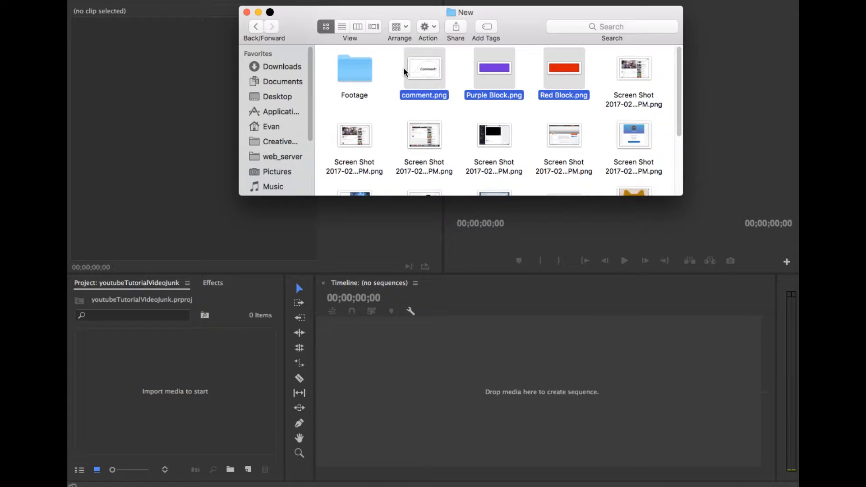
{"action": "left_click_drag", "start_coordinate": [403, 66], "coordinate": [785, 473]}
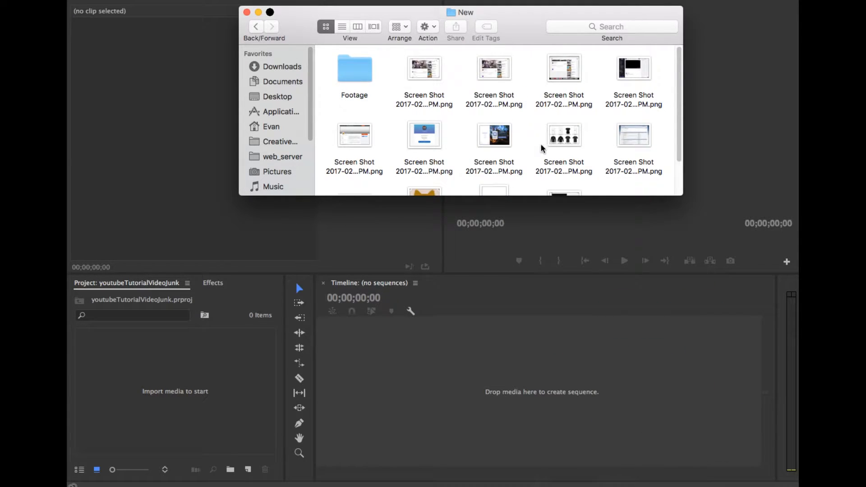
Preview the Patreon page screenshot at full size and look over the other screenshots in the New folder
{"action": "scroll", "coordinate": [537, 144], "scroll_direction": "down", "scroll_amount": 3}
{"action": "scroll", "coordinate": [388, 125], "scroll_direction": "up", "scroll_amount": 3}
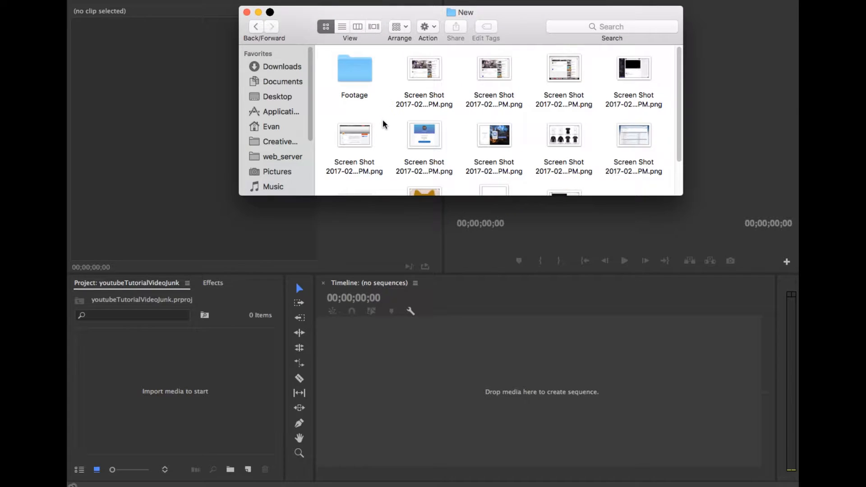
{"action": "left_click", "coordinate": [365, 137]}
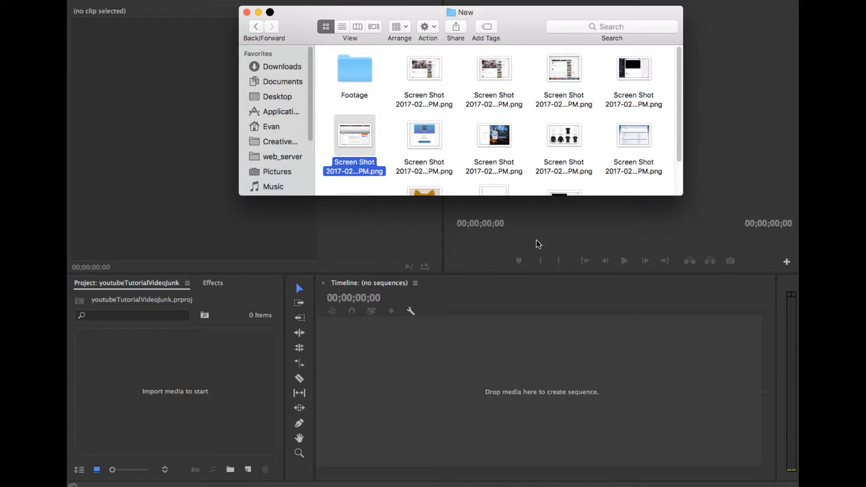
{"action": "key", "text": "space"}
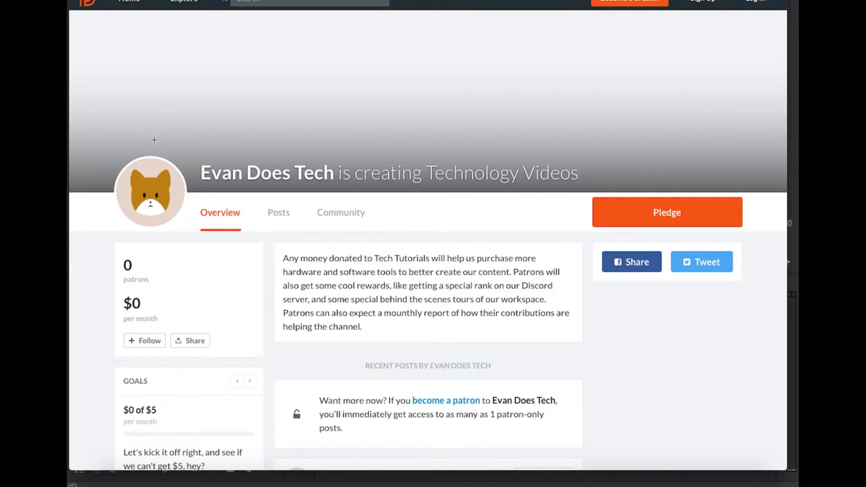
{"action": "key", "text": "space"}
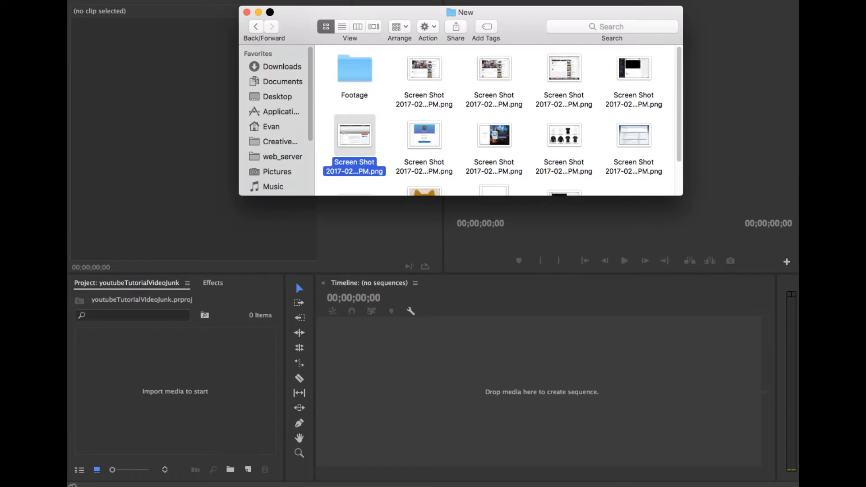
{"action": "left_click", "coordinate": [420, 137]}
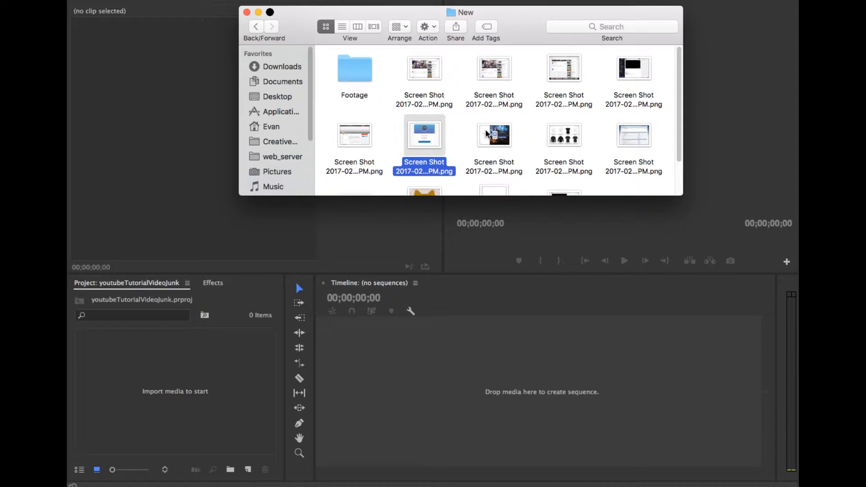
{"action": "left_click", "coordinate": [487, 133]}
{"action": "left_click", "coordinate": [369, 138]}
{"action": "left_click", "coordinate": [432, 131]}
{"action": "left_click", "coordinate": [497, 133]}
{"action": "left_click", "coordinate": [365, 136]}
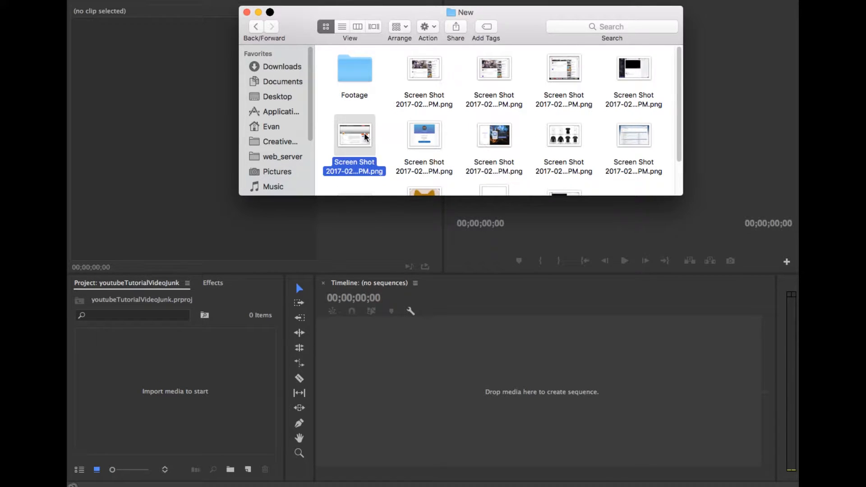
{"action": "left_click_drag", "start_coordinate": [635, 76], "coordinate": [547, 139]}
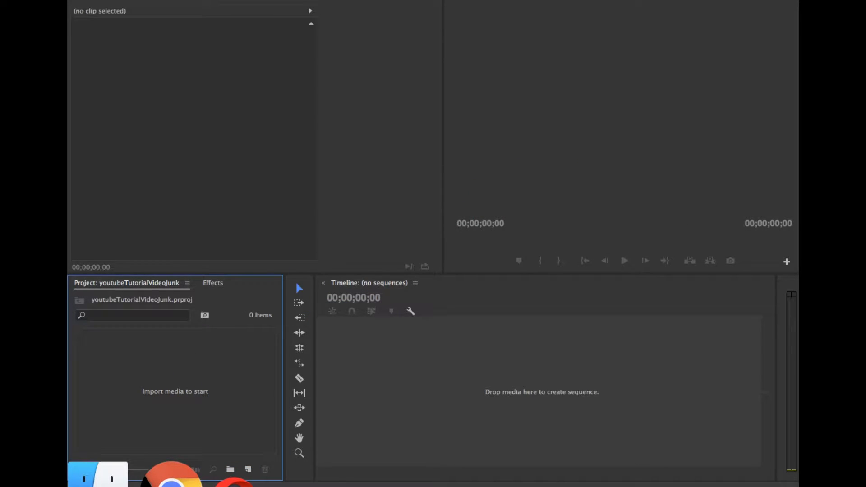
Select all the Screen Shot PNG files in the New folder and import them into the Premiere project
{"action": "left_click_drag", "start_coordinate": [98, 479], "coordinate": [502, 167]}
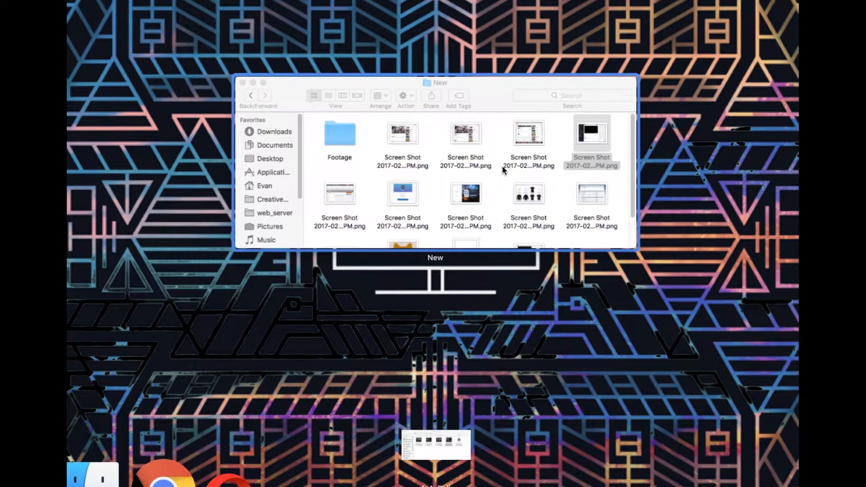
{"action": "left_click", "coordinate": [485, 225]}
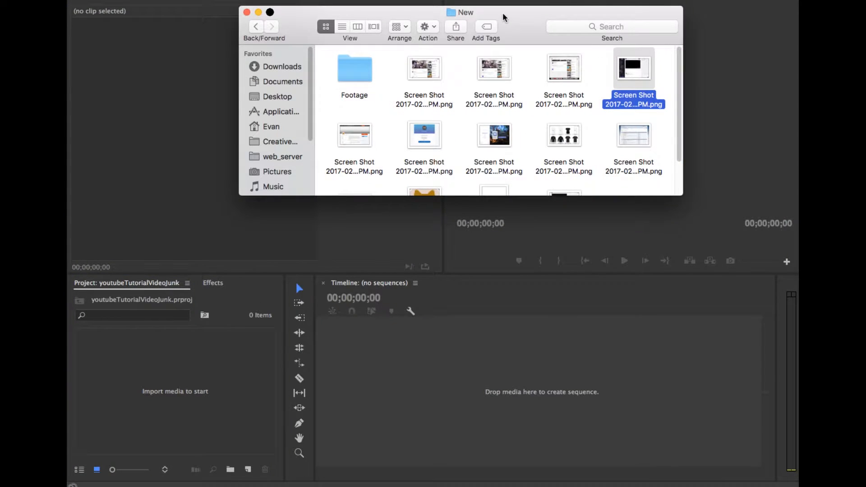
{"action": "left_click", "coordinate": [437, 78], "text": "super"}
{"action": "left_click", "coordinate": [484, 72], "text": "super"}
{"action": "left_click", "coordinate": [566, 67], "text": "super"}
{"action": "left_click", "coordinate": [366, 135], "text": "super"}
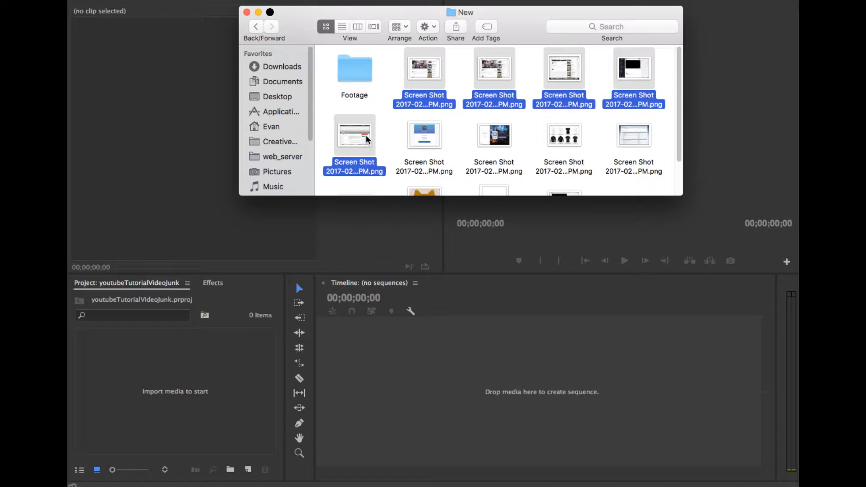
{"action": "left_click", "coordinate": [440, 135], "text": "super"}
{"action": "left_click", "coordinate": [495, 136], "text": "super"}
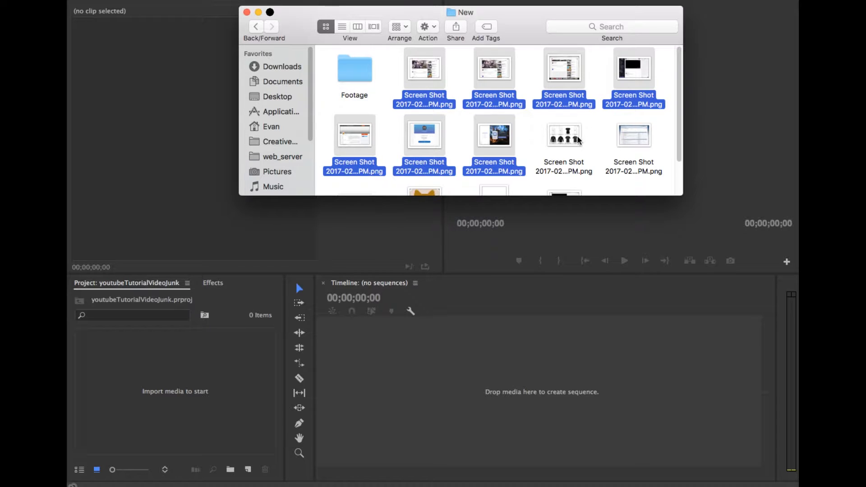
{"action": "left_click", "coordinate": [579, 140], "text": "super"}
{"action": "left_click", "coordinate": [639, 143], "text": "super"}
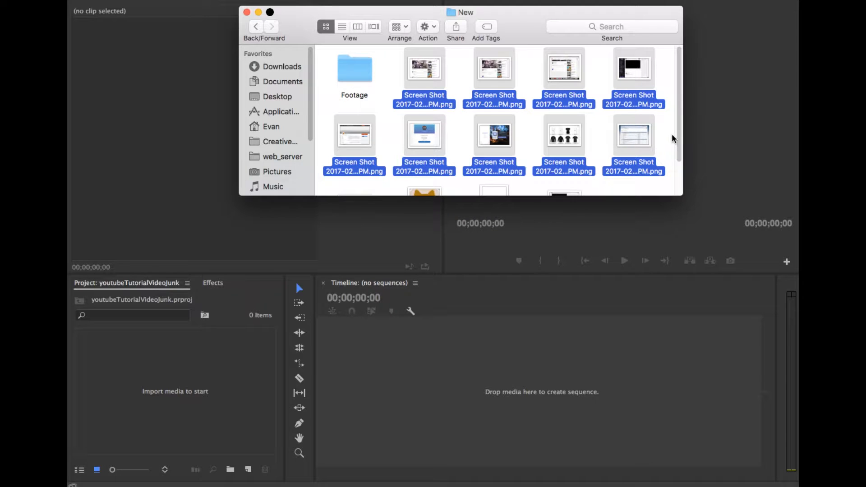
{"action": "scroll", "coordinate": [672, 138], "scroll_direction": "down", "scroll_amount": 3}
{"action": "left_click", "coordinate": [575, 151], "text": "super"}
{"action": "left_click", "coordinate": [488, 155], "text": "super"}
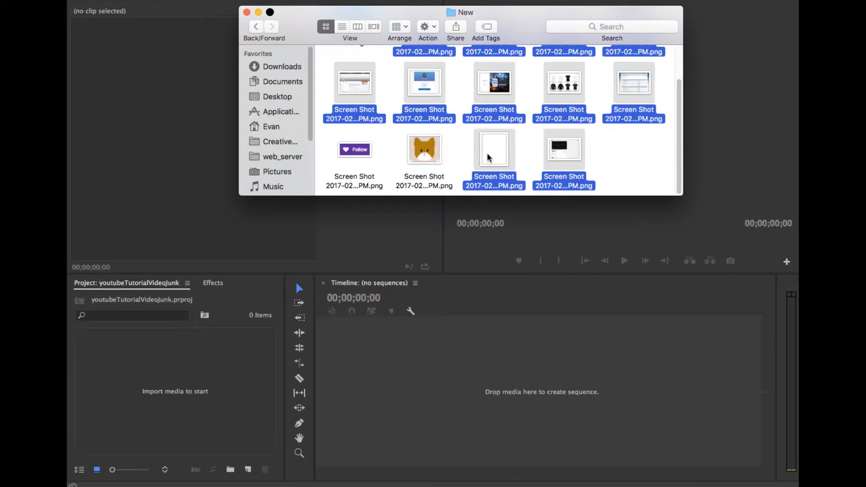
{"action": "left_click", "coordinate": [422, 156], "text": "super"}
{"action": "left_click", "coordinate": [357, 153], "text": "super"}
{"action": "left_click_drag", "start_coordinate": [357, 153], "coordinate": [233, 396]}
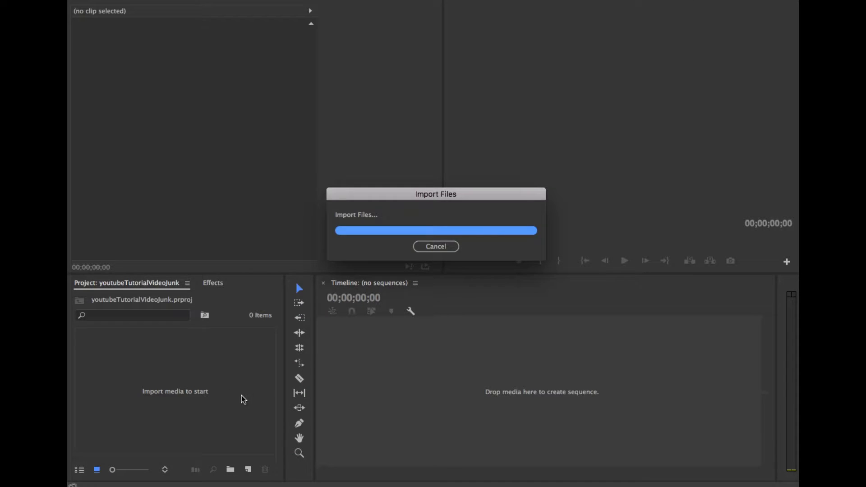
Create a sequence from the Twitch page screenshot by placing it in the empty timeline, and select its clip
{"action": "left_click", "coordinate": [239, 451]}
{"action": "scroll", "coordinate": [209, 432], "scroll_direction": "up", "scroll_amount": 10}
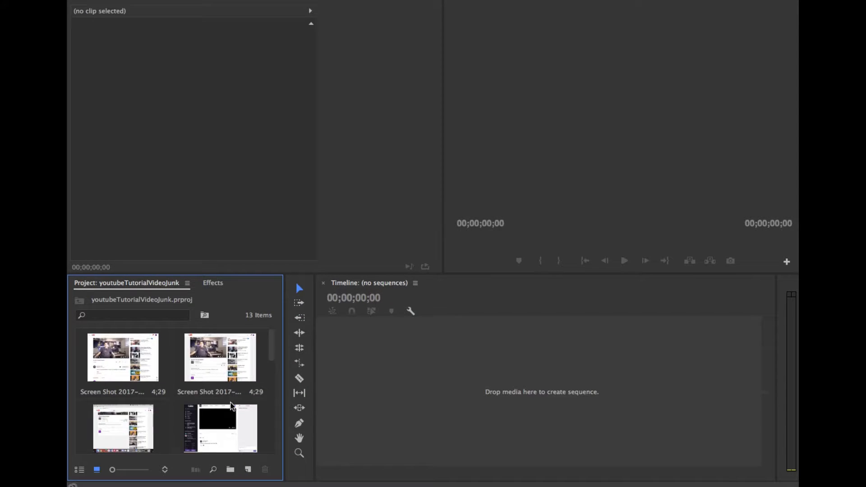
{"action": "scroll", "coordinate": [232, 406], "scroll_direction": "down", "scroll_amount": 3}
{"action": "scroll", "coordinate": [228, 406], "scroll_direction": "up", "scroll_amount": 3}
{"action": "left_click", "coordinate": [118, 376]}
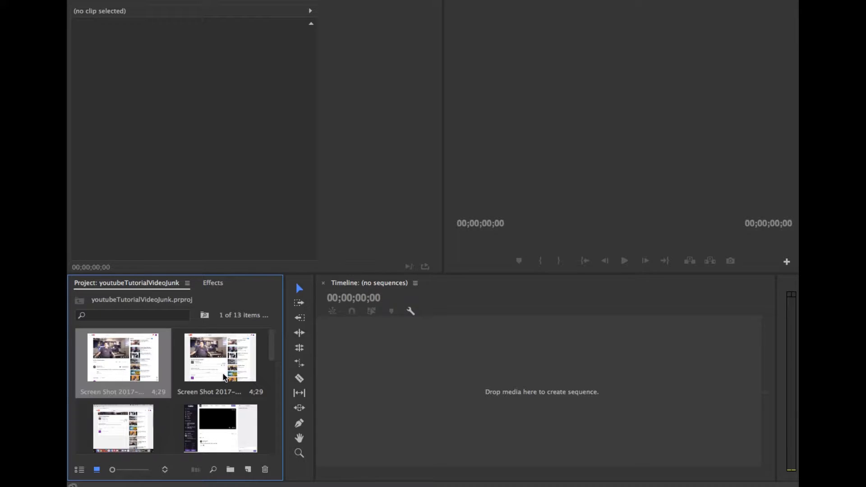
{"action": "scroll", "coordinate": [180, 399], "scroll_direction": "down", "scroll_amount": 5}
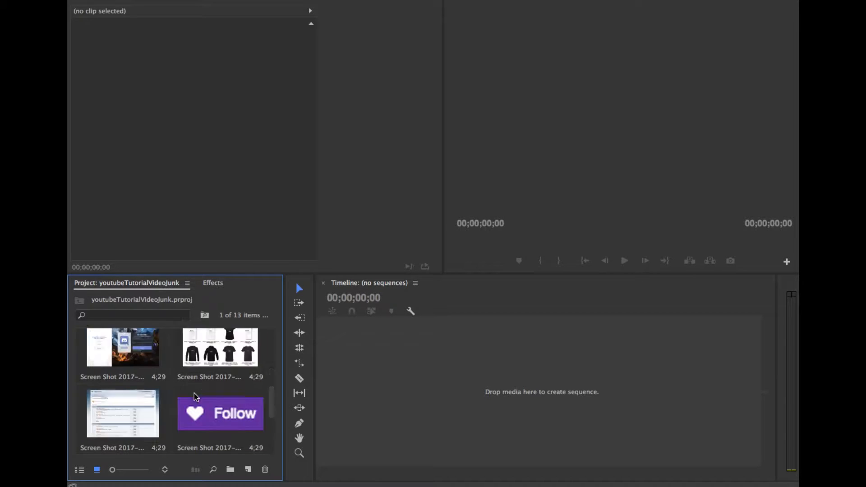
{"action": "scroll", "coordinate": [195, 397], "scroll_direction": "up", "scroll_amount": 4}
{"action": "left_click_drag", "start_coordinate": [211, 428], "coordinate": [566, 440]}
{"action": "left_click", "coordinate": [536, 388]}
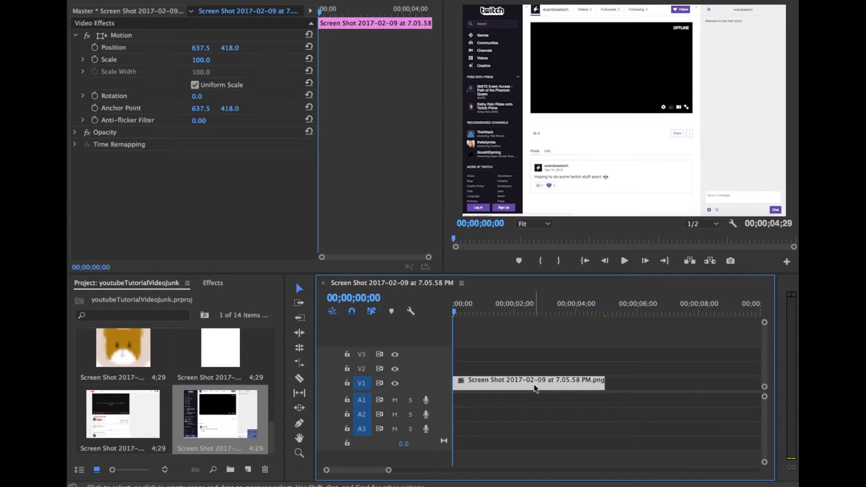
{"action": "left_click_drag", "start_coordinate": [456, 312], "coordinate": [409, 313]}
View the properties of the Twitch screenshot sequence in the project, and close them
{"action": "left_click", "coordinate": [175, 1]}
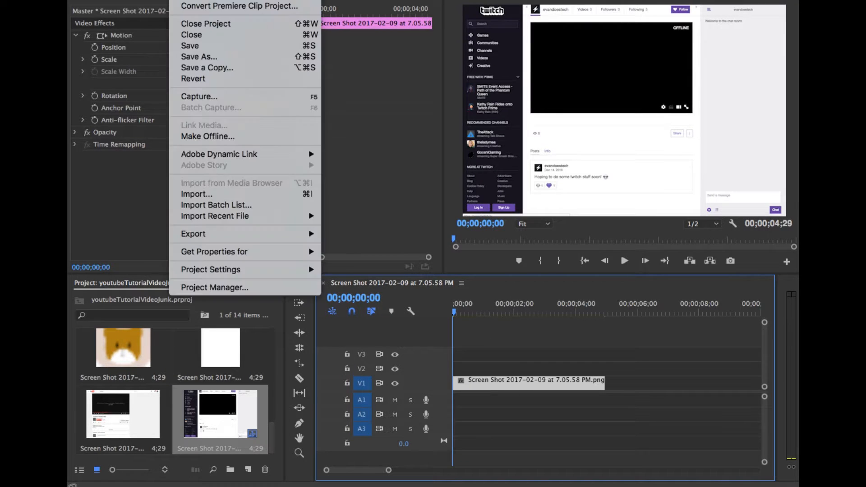
{"action": "left_click", "coordinate": [174, 0]}
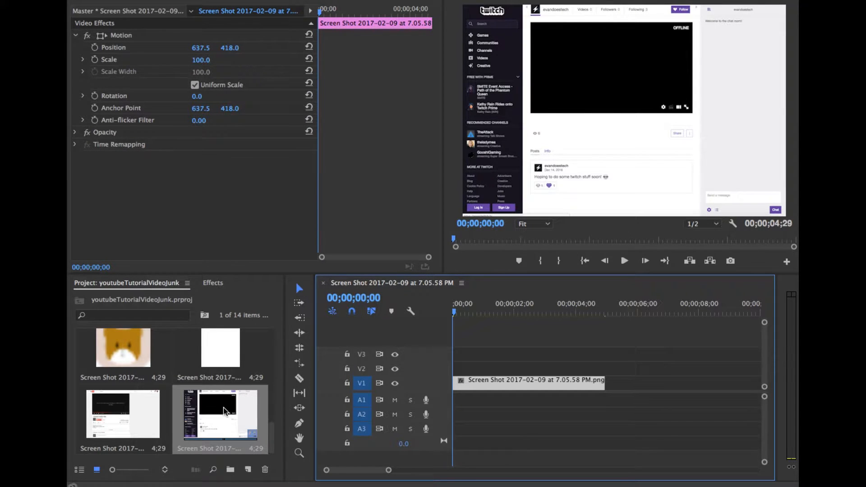
{"action": "scroll", "coordinate": [189, 422], "scroll_direction": "up", "scroll_amount": 3}
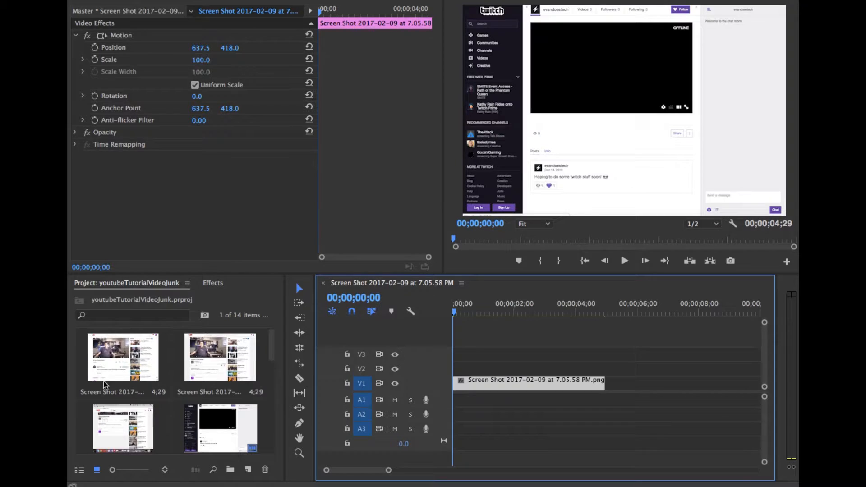
{"action": "scroll", "coordinate": [104, 384], "scroll_direction": "down", "scroll_amount": 3}
{"action": "left_click", "coordinate": [208, 434]}
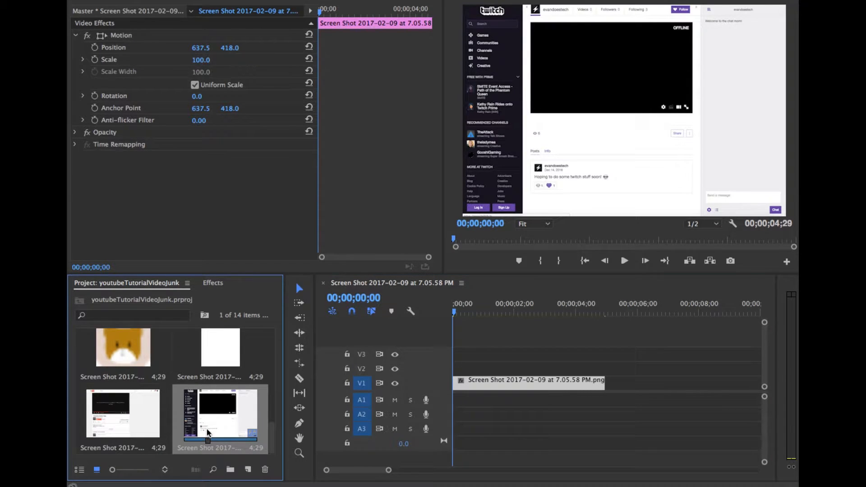
{"action": "right_click", "coordinate": [208, 434]}
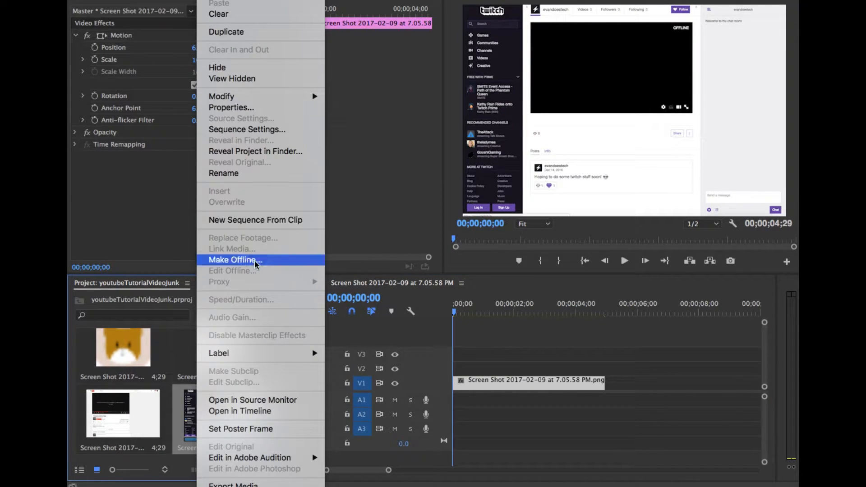
{"action": "right_click", "coordinate": [188, 421]}
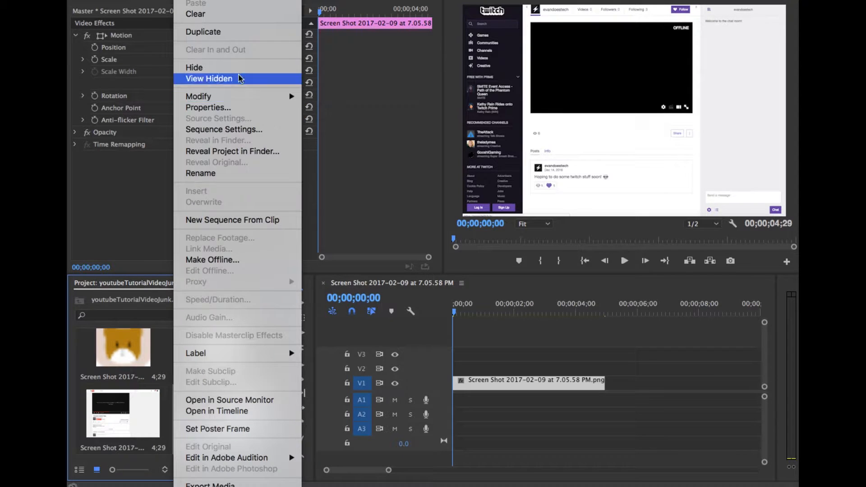
{"action": "left_click", "coordinate": [248, 108]}
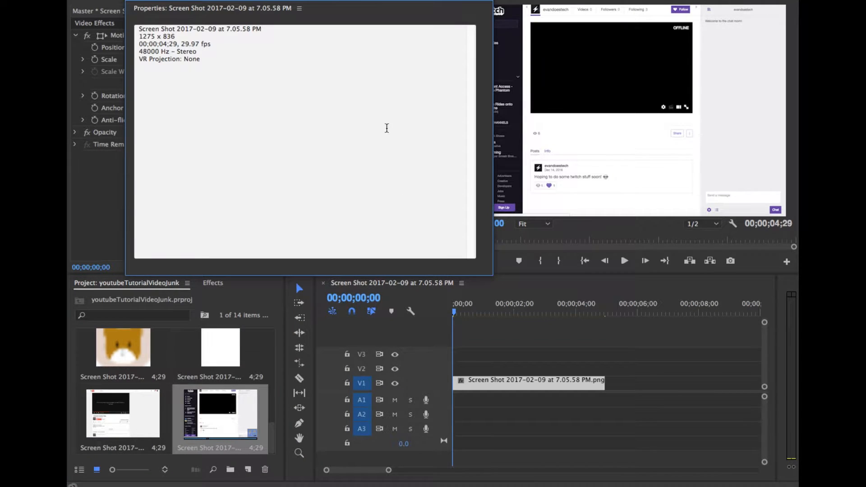
{"action": "left_click", "coordinate": [132, 1]}
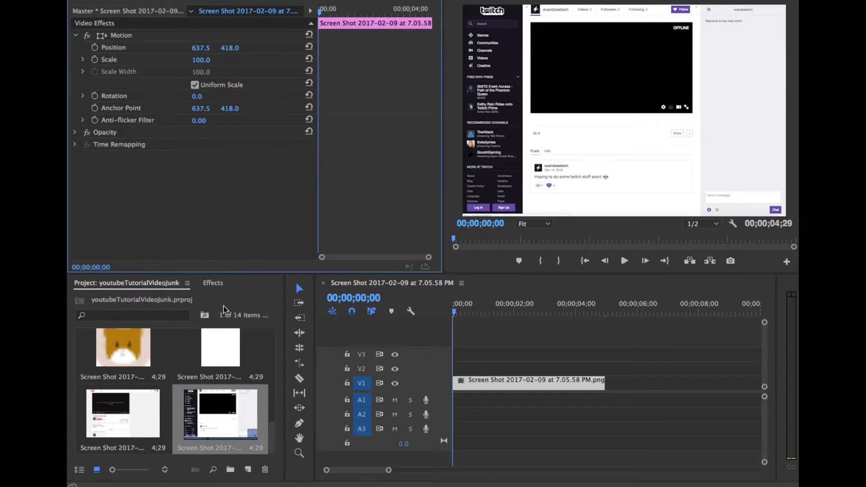
Set the Twitch screenshot sequence's frame size to 1920 horizontal by 1080 vertical and accept deleting its previews
{"action": "right_click", "coordinate": [227, 413]}
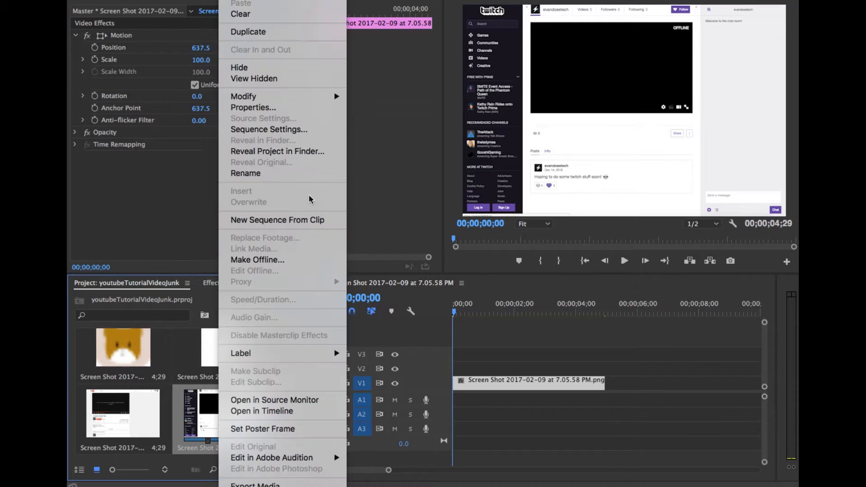
{"action": "left_click", "coordinate": [279, 130]}
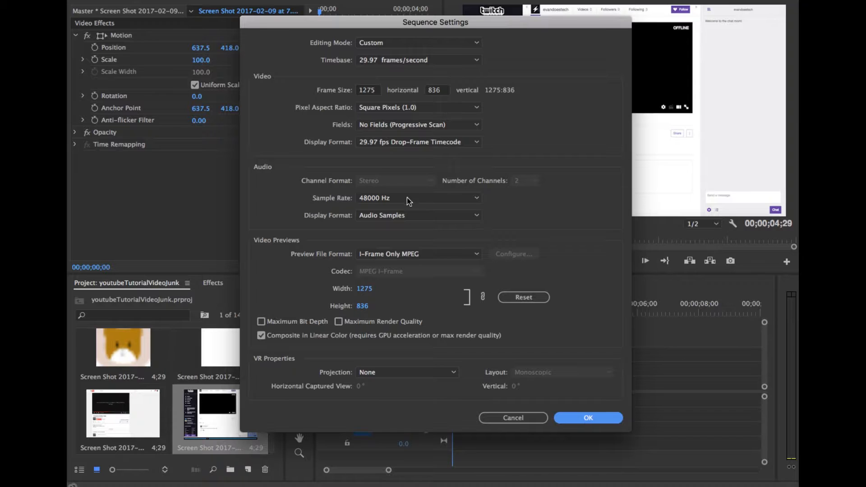
{"action": "double_click", "coordinate": [373, 94]}
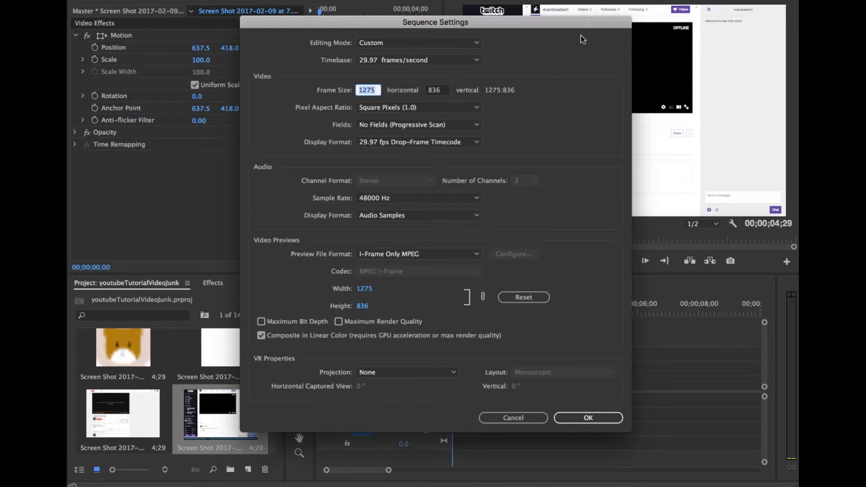
{"action": "type", "text": "1920"}
{"action": "key", "text": "Tab"}
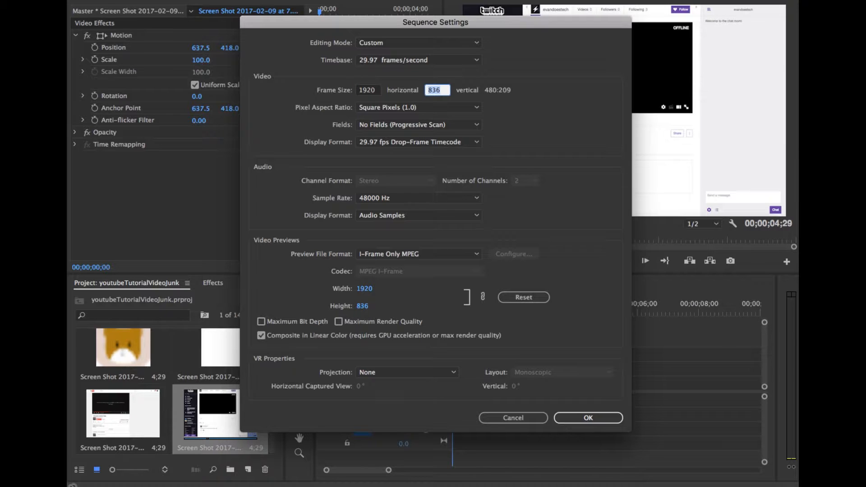
{"action": "type", "text": "1080"}
{"action": "left_click", "coordinate": [613, 418]}
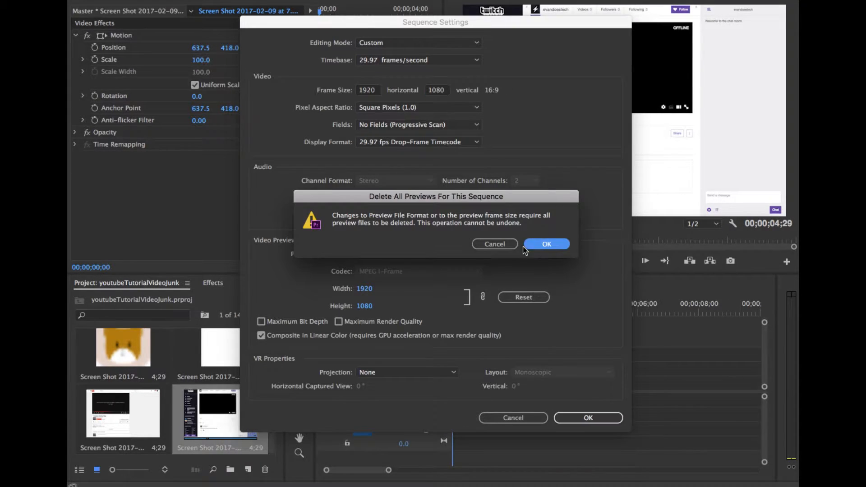
{"action": "left_click", "coordinate": [564, 244]}
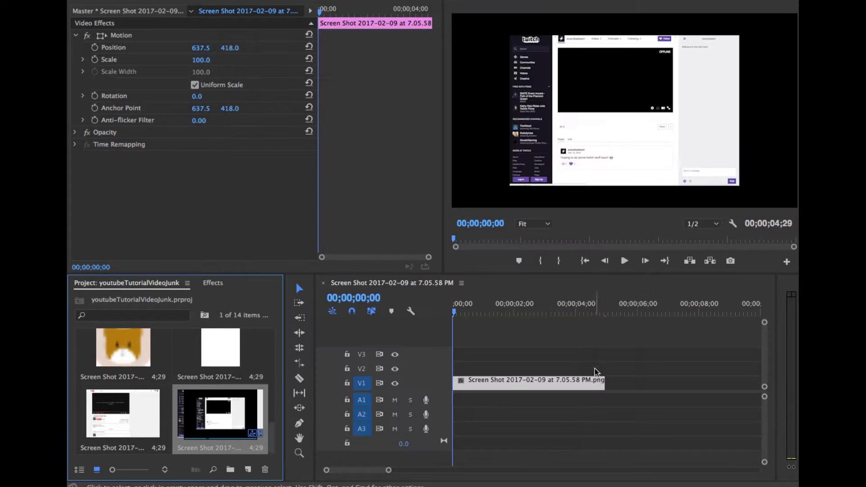
Delete the Twitch clip from the sequence, place the Twitch screenshot at the start of V1 again, and save the project
{"action": "left_click", "coordinate": [586, 386]}
{"action": "left_click", "coordinate": [686, 187]}
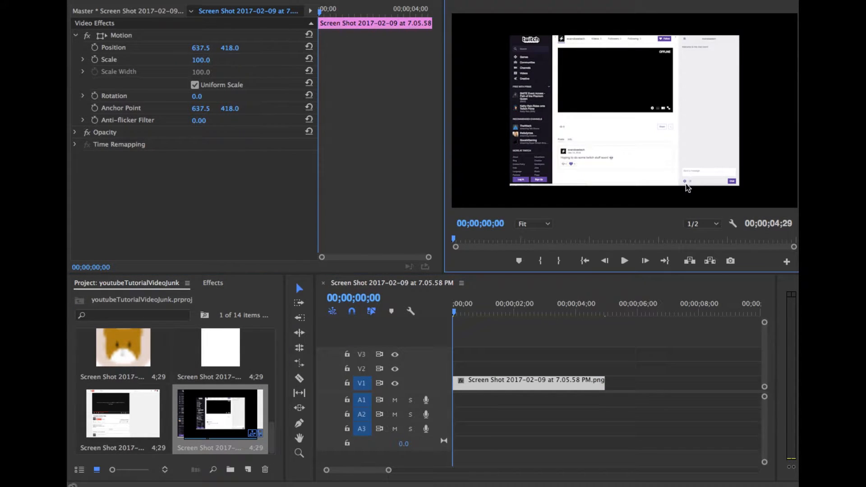
{"action": "left_click", "coordinate": [686, 152]}
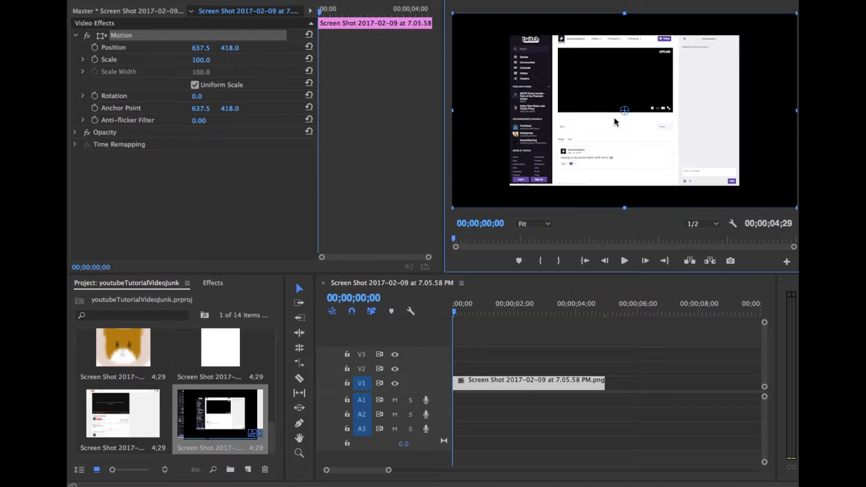
{"action": "left_click", "coordinate": [595, 381]}
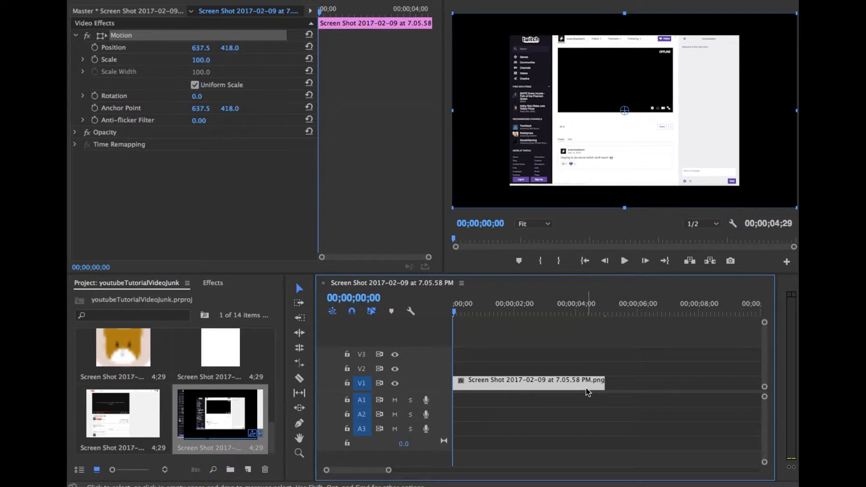
{"action": "key", "text": "Delete"}
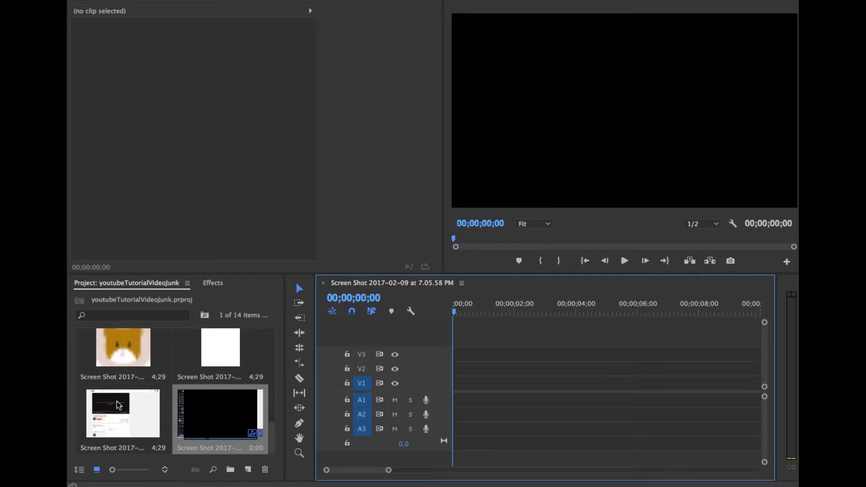
{"action": "scroll", "coordinate": [118, 405], "scroll_direction": "up", "scroll_amount": 10}
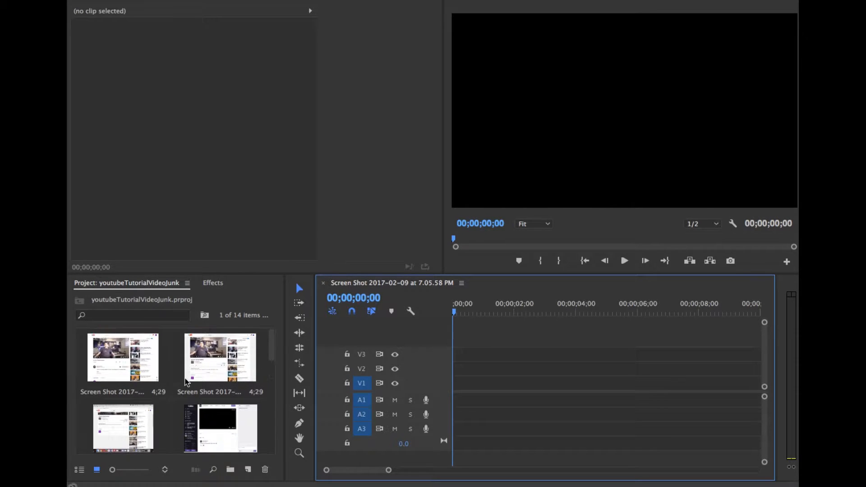
{"action": "left_click_drag", "start_coordinate": [213, 429], "coordinate": [456, 387]}
{"action": "key", "text": "super+s"}
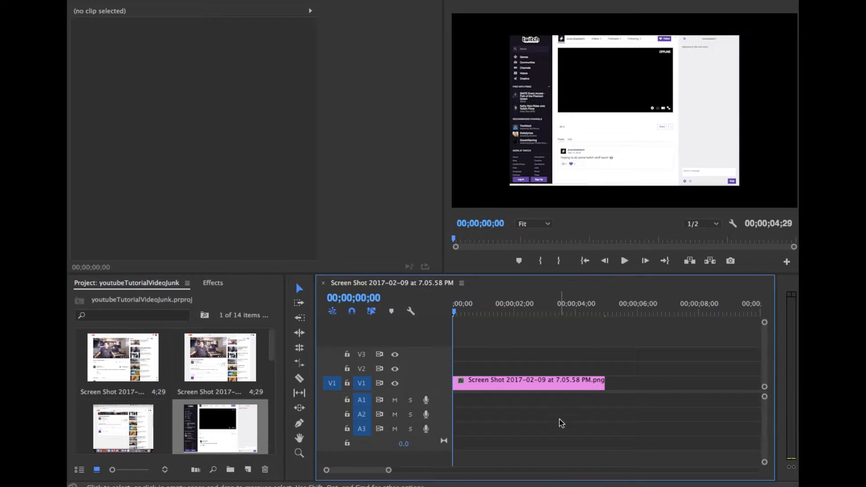
Scale the Twitch clip to 150 and set its position to 960, 632 so it fills the frame
{"action": "left_click", "coordinate": [552, 385]}
{"action": "left_click", "coordinate": [570, 164]}
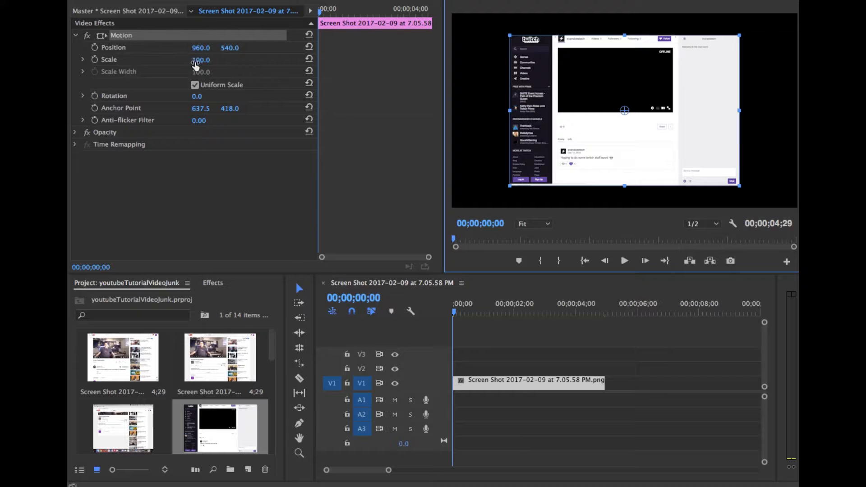
{"action": "left_click_drag", "start_coordinate": [195, 65], "coordinate": [272, 48]}
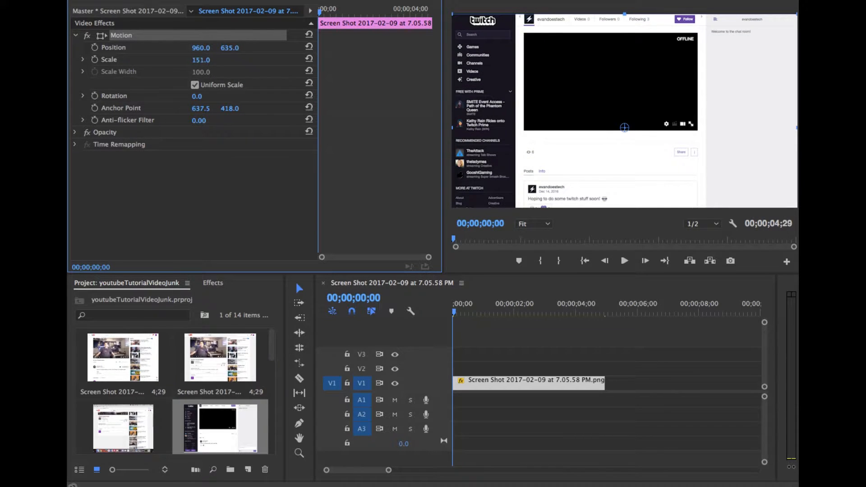
{"action": "left_click_drag", "start_coordinate": [200, 59], "coordinate": [201, 59]}
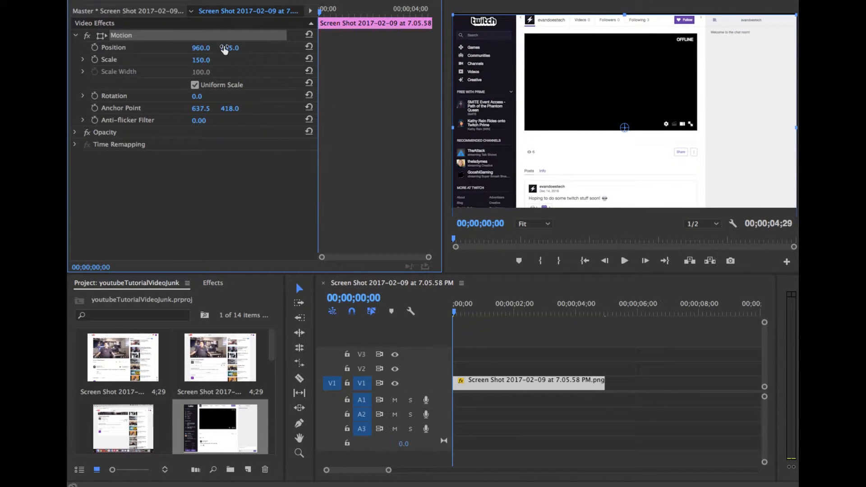
{"action": "left_click_drag", "start_coordinate": [224, 49], "coordinate": [223, 49]}
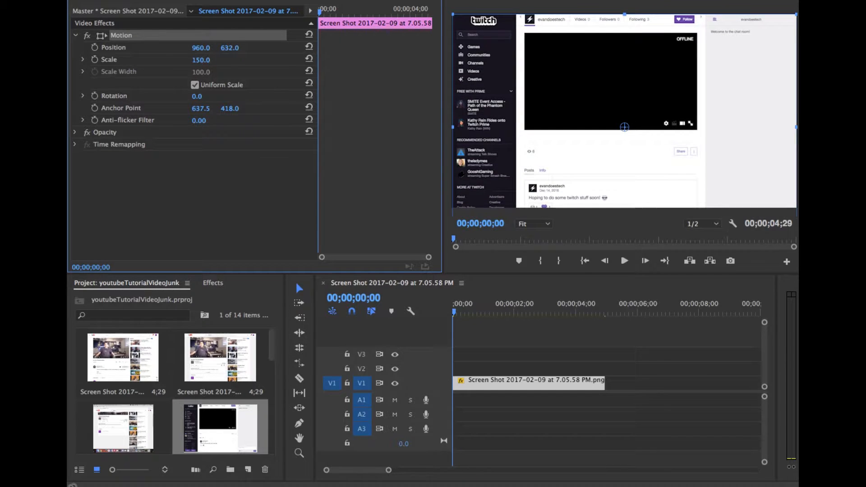
Deselect the Twitch clip, return the playhead to the start of the sequence, and save the project
{"action": "left_click", "coordinate": [675, 7]}
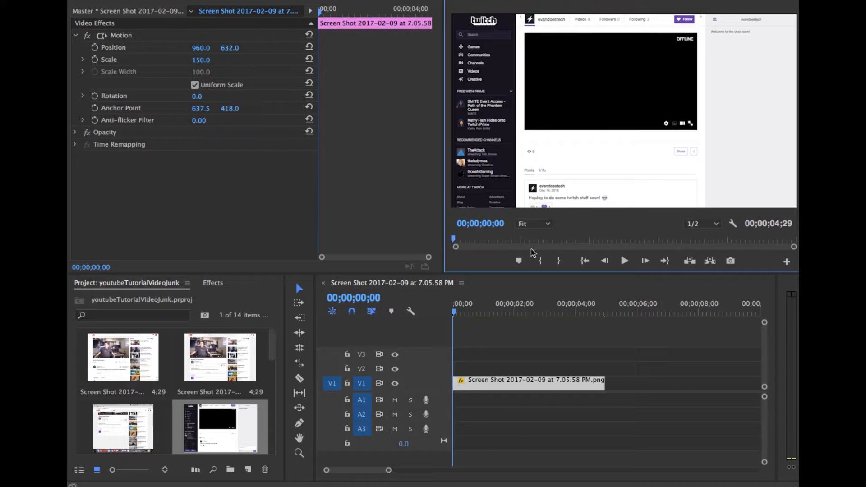
{"action": "left_click_drag", "start_coordinate": [526, 245], "coordinate": [121, 204]}
{"action": "left_click", "coordinate": [482, 321]}
{"action": "left_click_drag", "start_coordinate": [517, 314], "coordinate": [216, 288]}
{"action": "key", "text": "super+s"}
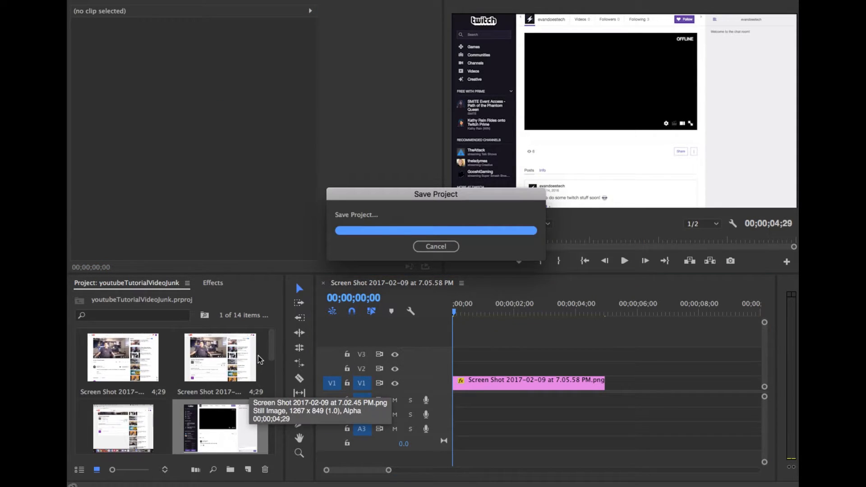
Create a new bin named Outro in the project
{"action": "scroll", "coordinate": [269, 356], "scroll_direction": "down", "scroll_amount": 10}
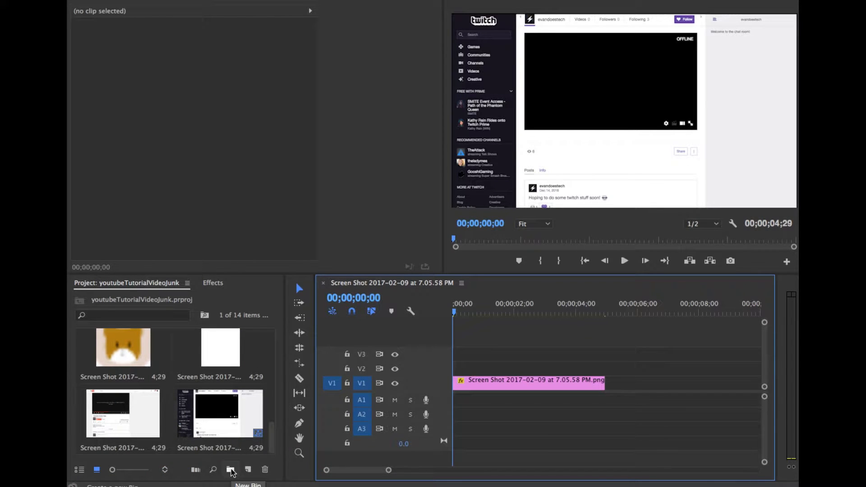
{"action": "left_click", "coordinate": [231, 470]}
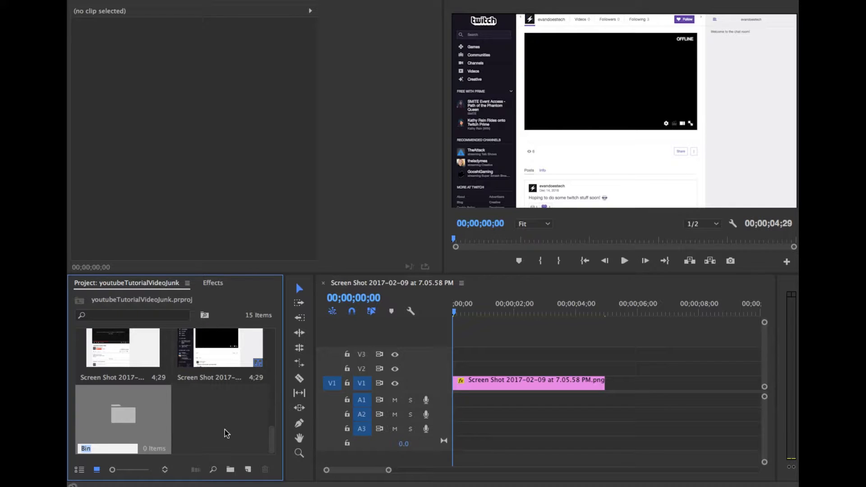
{"action": "type", "text": "Outro"}
{"action": "key", "text": "Return"}
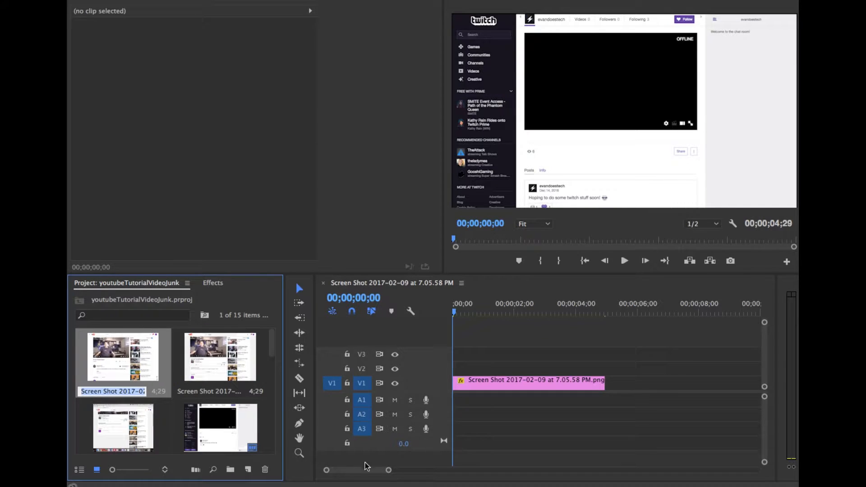
Select all the screenshots and the sequence in the project and move them into the Outro bin
{"action": "scroll", "coordinate": [198, 393], "scroll_direction": "down", "scroll_amount": 5}
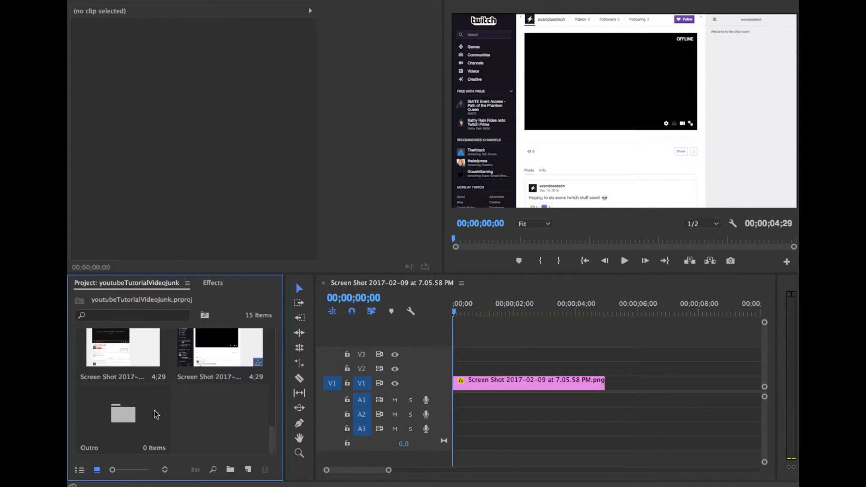
{"action": "left_click_drag", "start_coordinate": [253, 387], "coordinate": [113, 290]}
{"action": "left_click_drag", "start_coordinate": [272, 346], "coordinate": [277, 444]}
{"action": "left_click", "coordinate": [132, 415], "text": "super"}
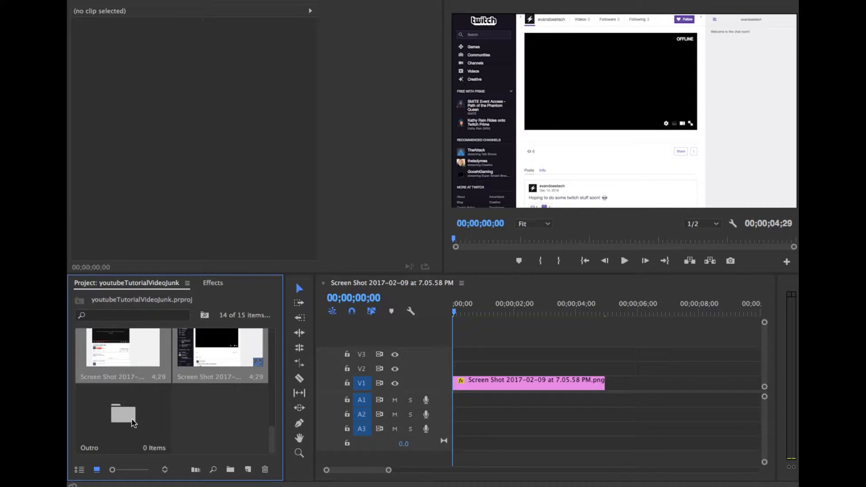
{"action": "left_click_drag", "start_coordinate": [230, 361], "coordinate": [136, 420]}
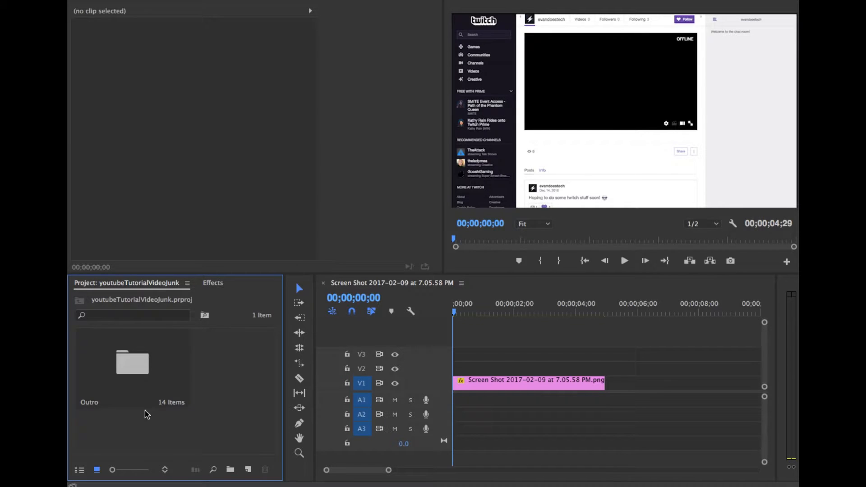
Open the Outro bin and check the settings of the Twitch screenshot sequence without changing them
{"action": "double_click", "coordinate": [161, 385]}
{"action": "scroll", "coordinate": [218, 407], "scroll_direction": "down", "scroll_amount": 1}
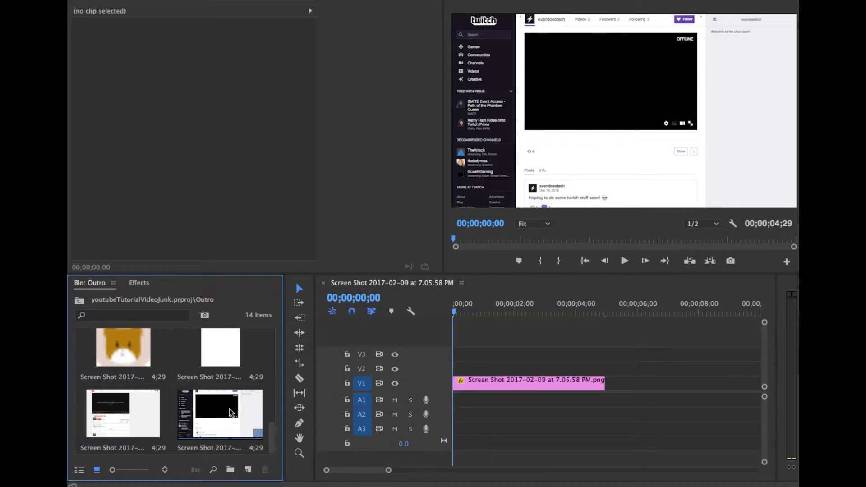
{"action": "left_click", "coordinate": [214, 404]}
{"action": "right_click", "coordinate": [213, 404]}
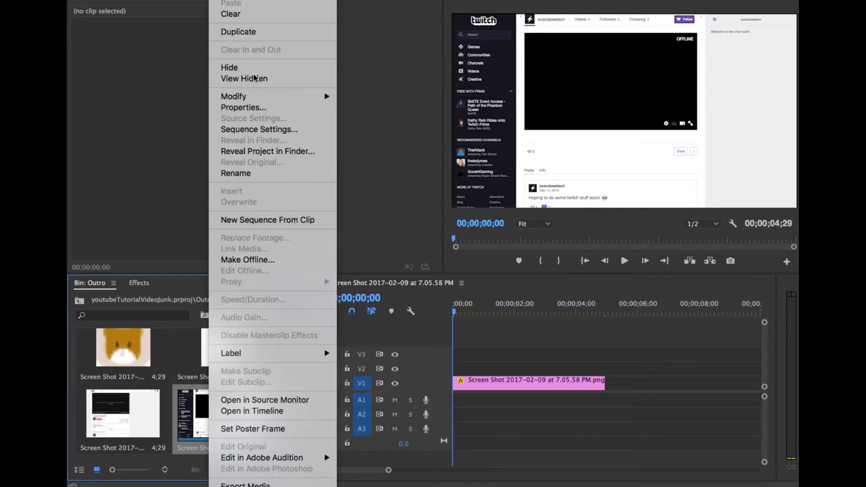
{"action": "left_click", "coordinate": [271, 130]}
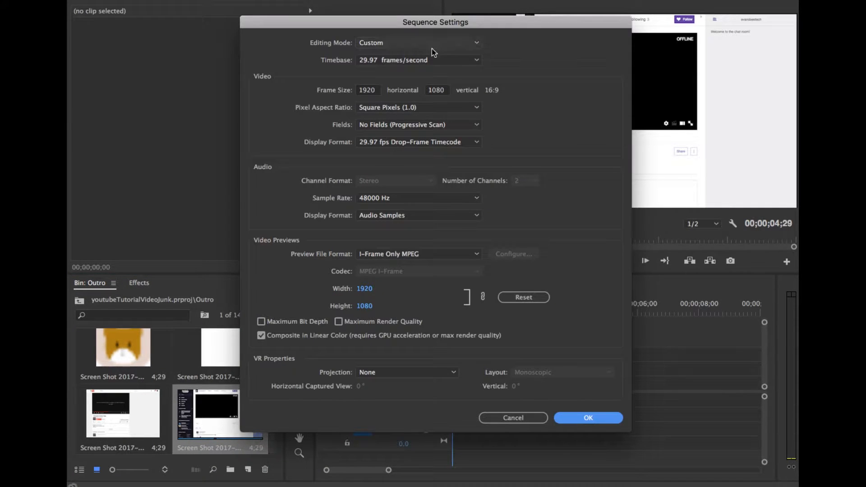
{"action": "left_click", "coordinate": [603, 418]}
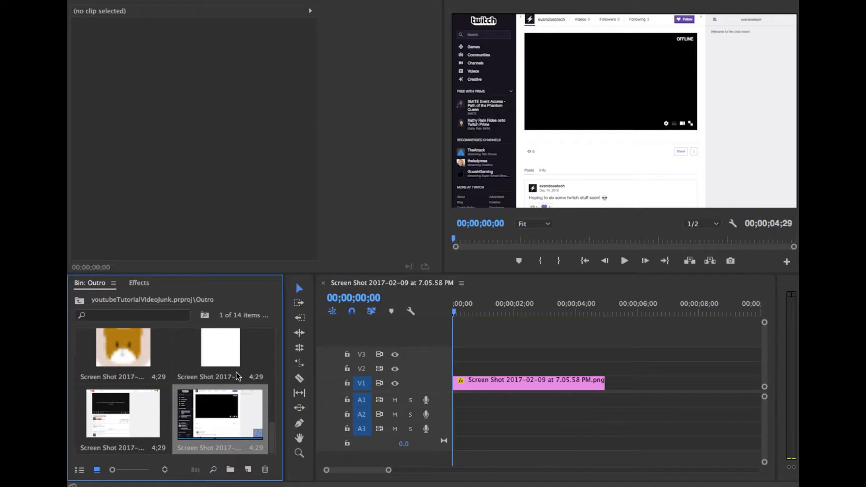
Rename the Twitch screenshot sequence as Outro Sequence and return to the project's top level
{"action": "left_click", "coordinate": [219, 449]}
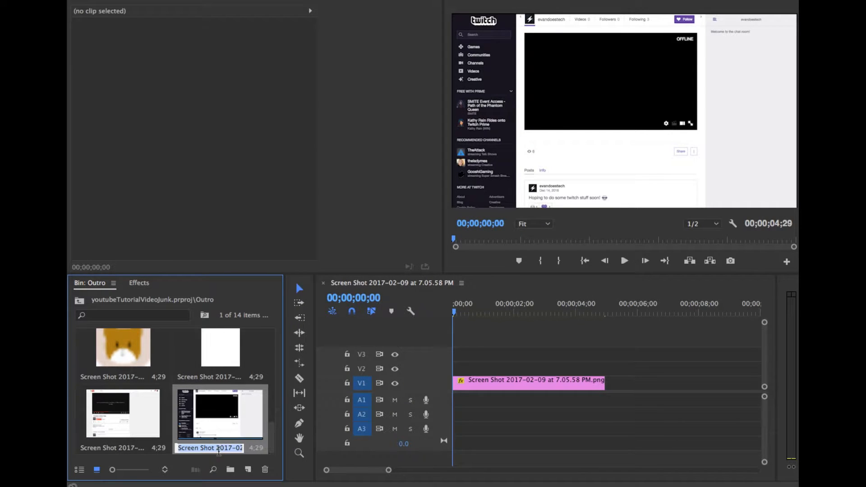
{"action": "type", "text": "Outro S"}
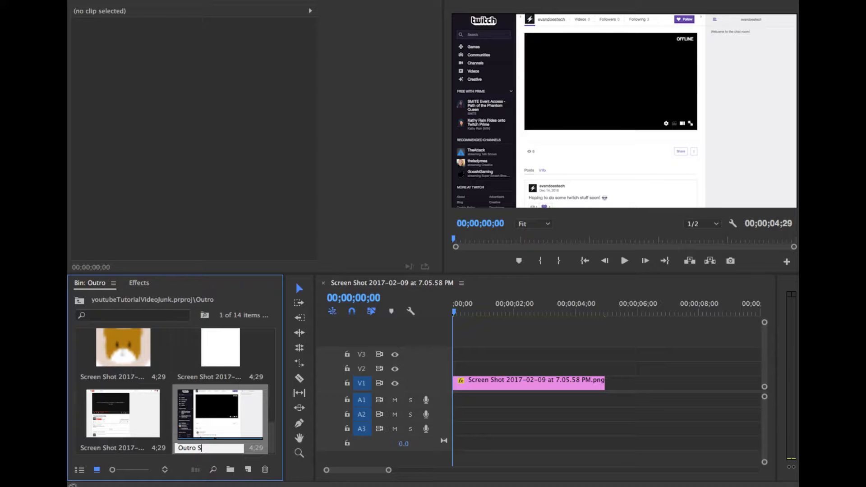
{"action": "type", "text": "equence"}
{"action": "key", "text": "Return"}
{"action": "left_click", "coordinate": [208, 368]}
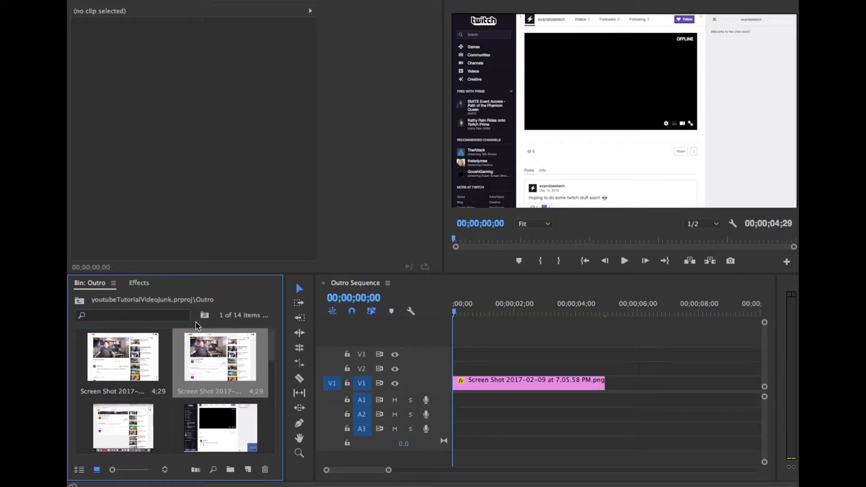
{"action": "left_click", "coordinate": [80, 301]}
Scrub back to the start of the Outro Sequence and reopen the Outro bin to view its contents
{"action": "left_click", "coordinate": [541, 362]}
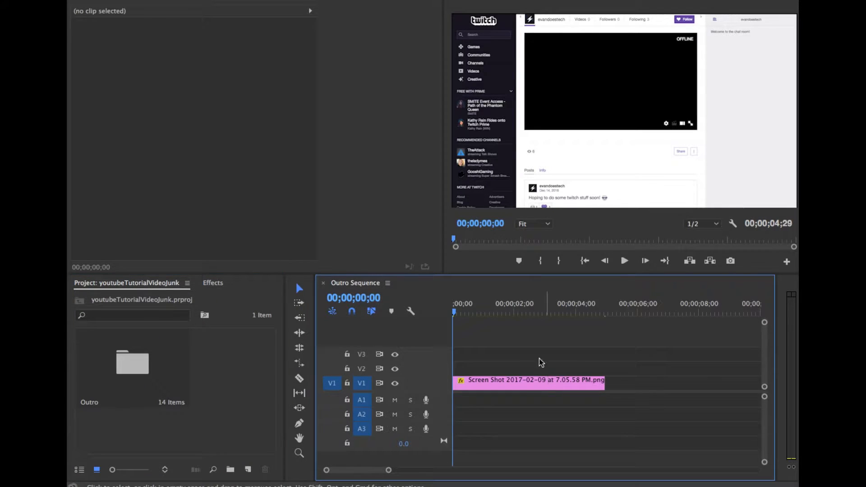
{"action": "left_click_drag", "start_coordinate": [460, 312], "coordinate": [411, 306]}
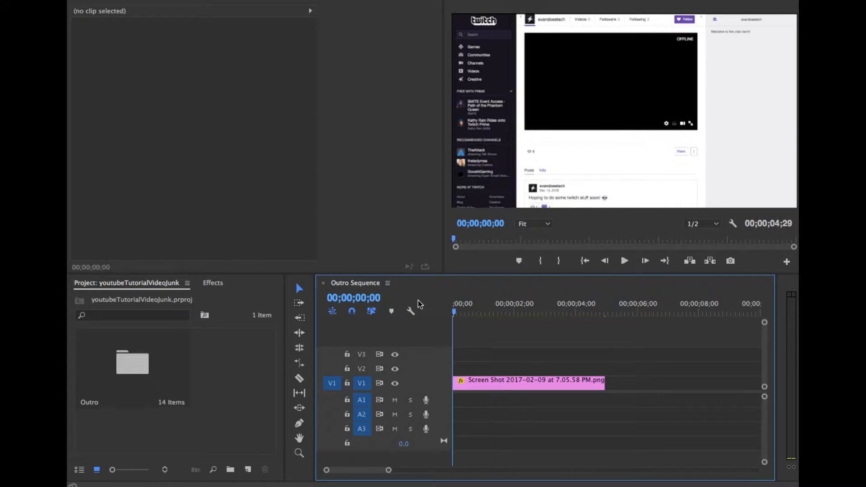
{"action": "left_click_drag", "start_coordinate": [485, 313], "coordinate": [383, 300]}
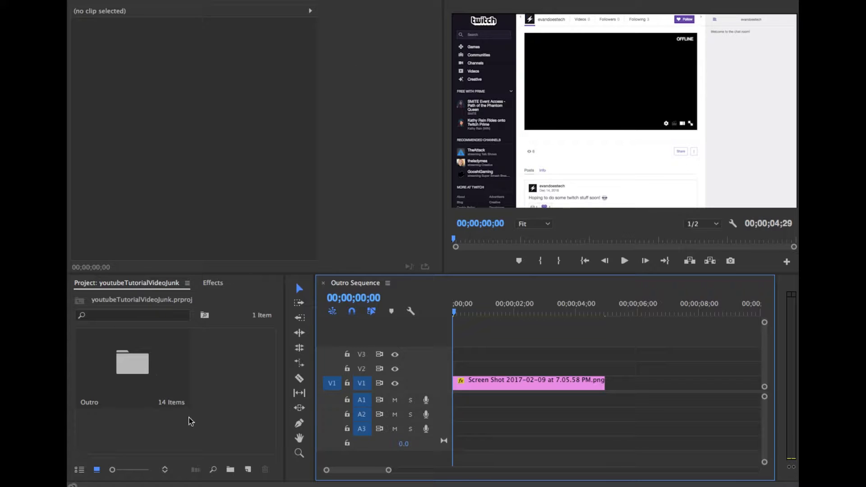
{"action": "left_click", "coordinate": [131, 346]}
{"action": "double_click", "coordinate": [131, 347]}
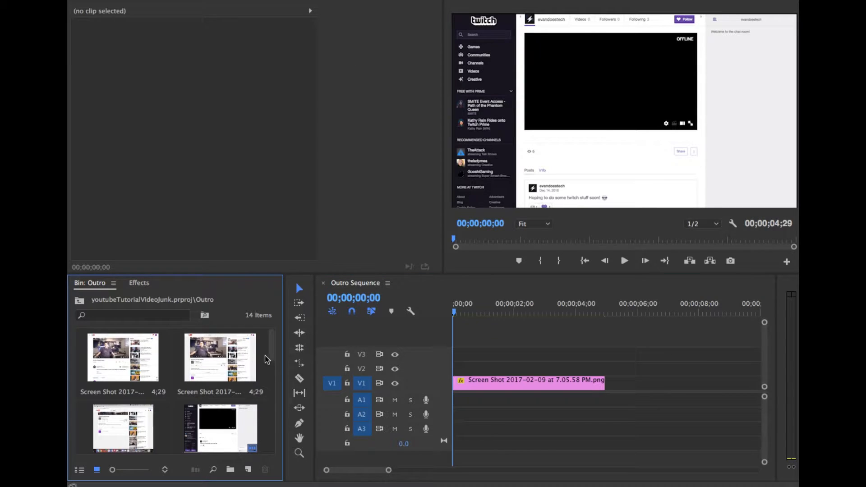
Create a bin named Screenshots inside the Outro bin and save the project
{"action": "left_click", "coordinate": [230, 470]}
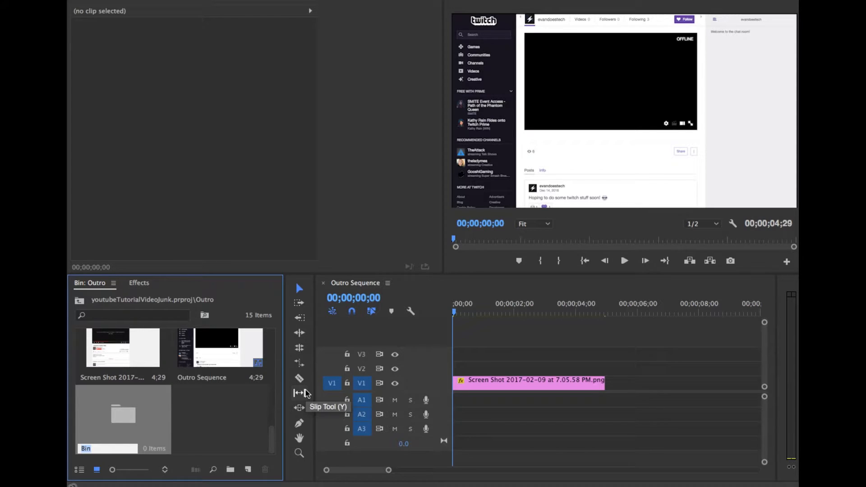
{"action": "type", "text": "Seq"}
{"action": "type", "text": "eensh"}
{"action": "type", "text": "ots"}
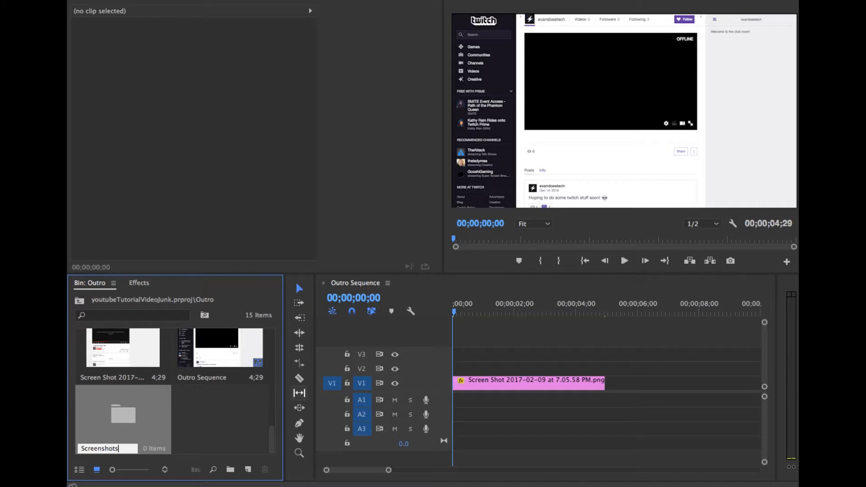
{"action": "key", "text": "Return"}
{"action": "left_click", "coordinate": [204, 379]}
{"action": "key", "text": "super+s"}
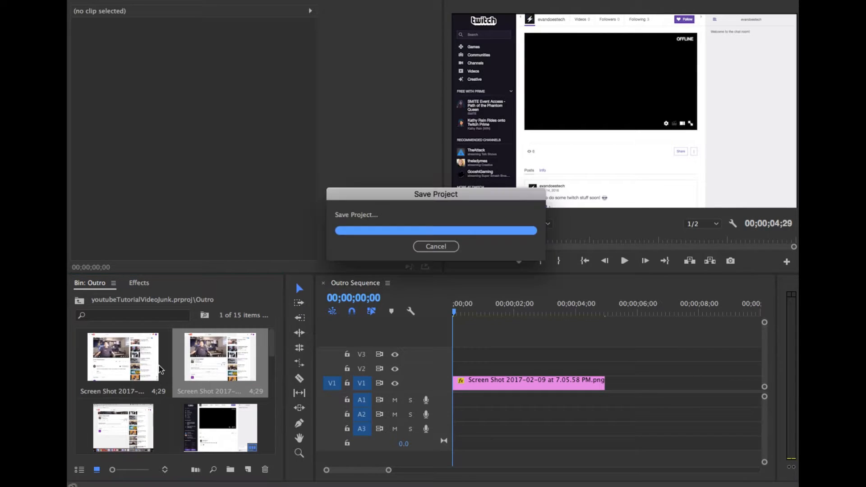
Select every screenshot in the Outro bin except the Outro Sequence and move them into the Screenshots bin
{"action": "left_click", "coordinate": [122, 364]}
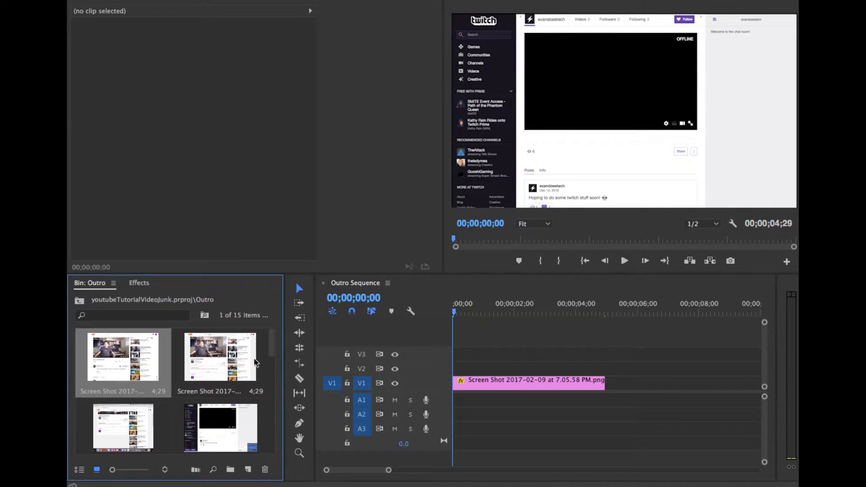
{"action": "left_click_drag", "start_coordinate": [271, 352], "coordinate": [273, 451]}
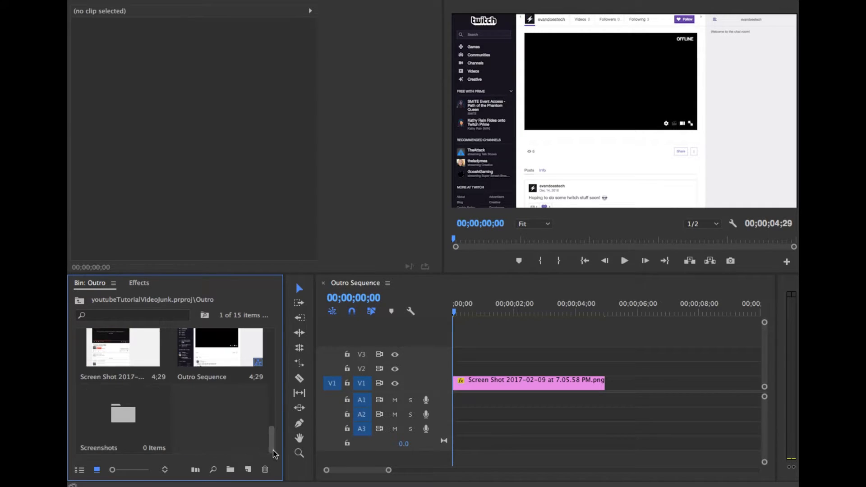
{"action": "key", "text": "super+a"}
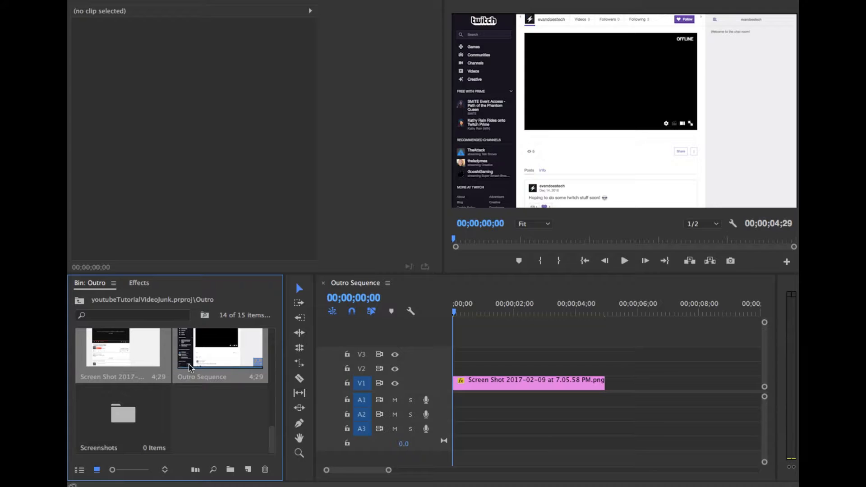
{"action": "left_click", "coordinate": [184, 366], "text": "super"}
{"action": "left_click_drag", "start_coordinate": [161, 365], "coordinate": [209, 374]}
{"action": "scroll", "coordinate": [228, 397], "scroll_direction": "up", "scroll_amount": 10}
Create another bin named Titles inside the Outro bin
{"action": "right_click", "coordinate": [153, 422]}
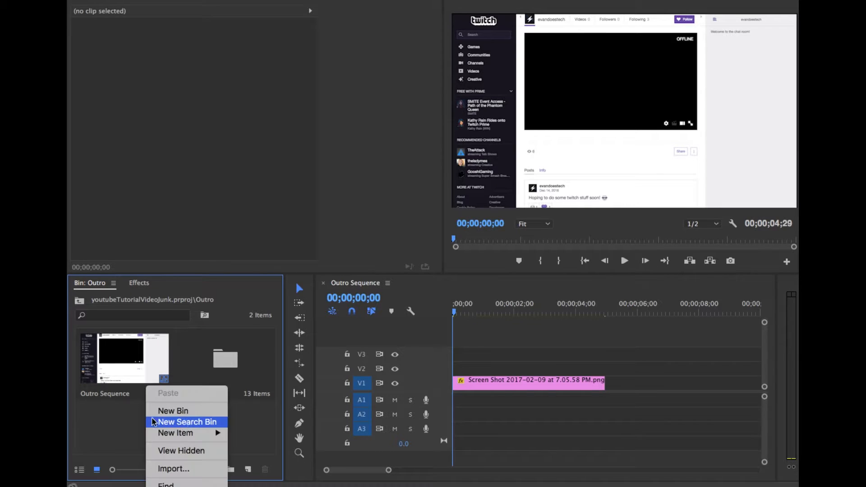
{"action": "left_click", "coordinate": [178, 410]}
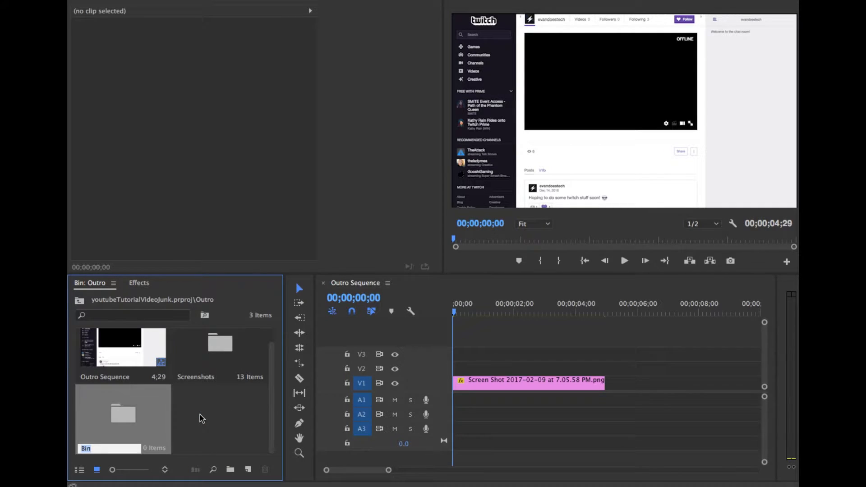
{"action": "type", "text": "Titles"}
{"action": "key", "text": "Return"}
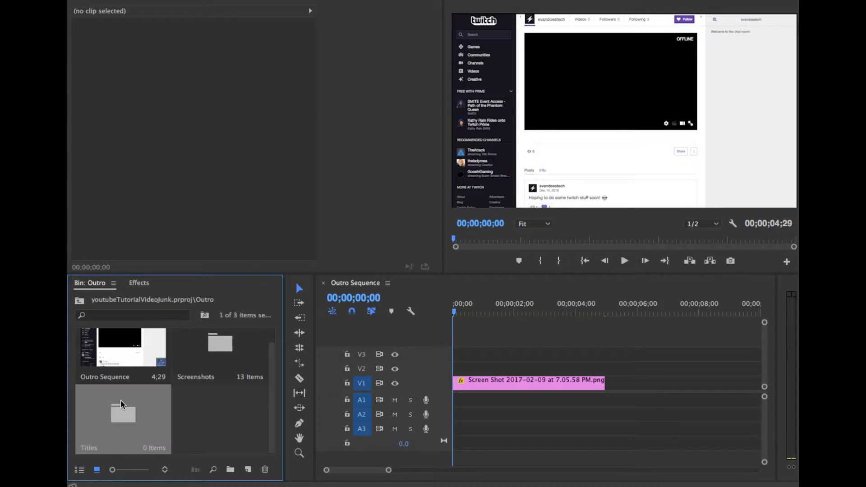
Open the Titles bin and create a 1920 by 1080 title named twitch-title at 29.97 fps Drop-Frame with square pixels
{"action": "double_click", "coordinate": [121, 404]}
{"action": "right_click", "coordinate": [175, 400]}
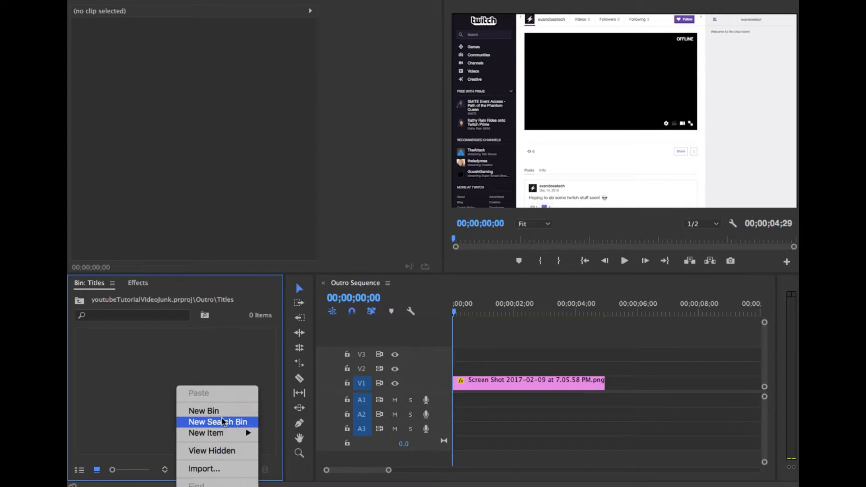
{"action": "mouse_move", "coordinate": [231, 436]}
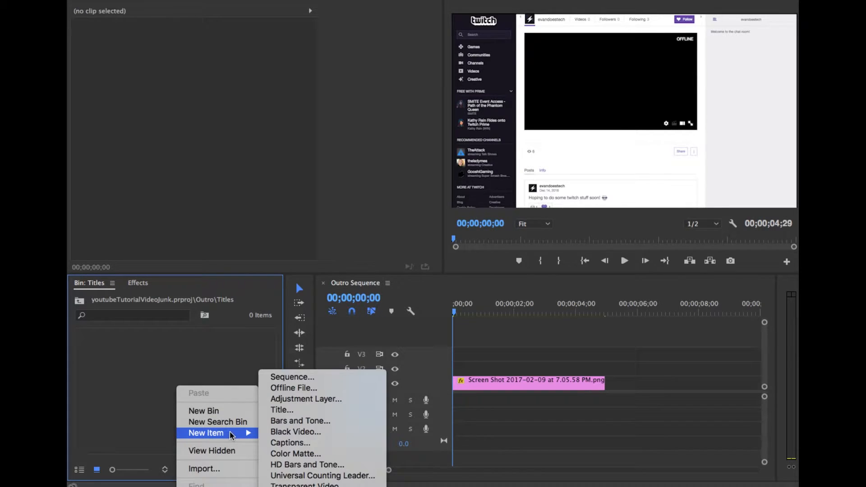
{"action": "left_click", "coordinate": [338, 409]}
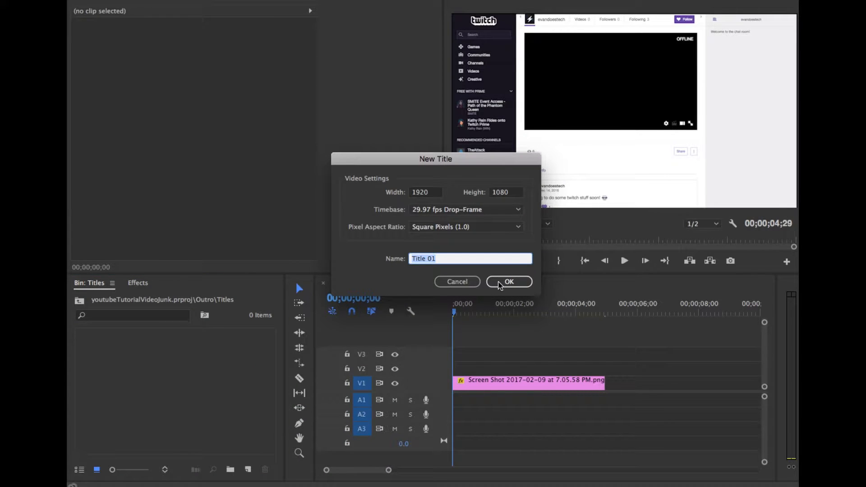
{"action": "key", "text": "BackSpace"}
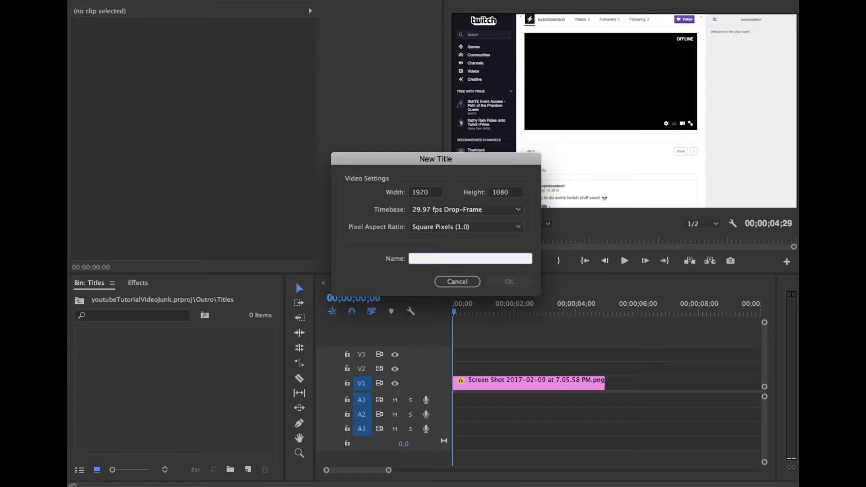
{"action": "type", "text": "twitch"}
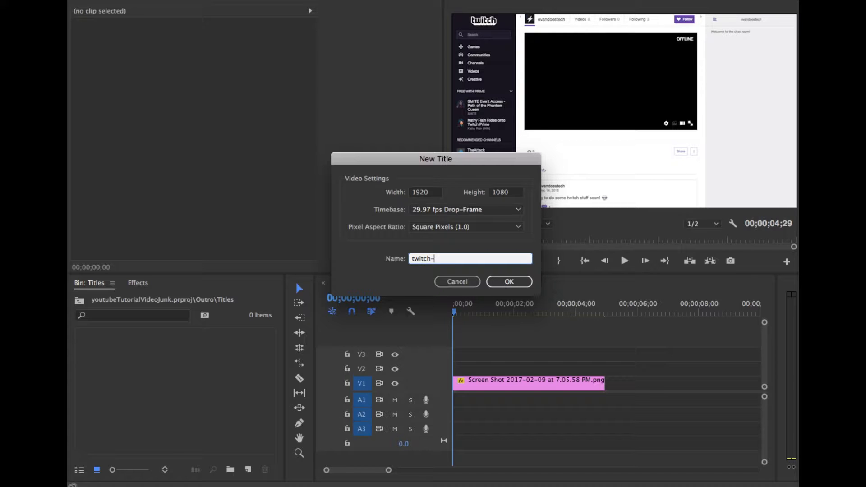
{"action": "type", "text": "-title"}
{"action": "key", "text": "Return"}
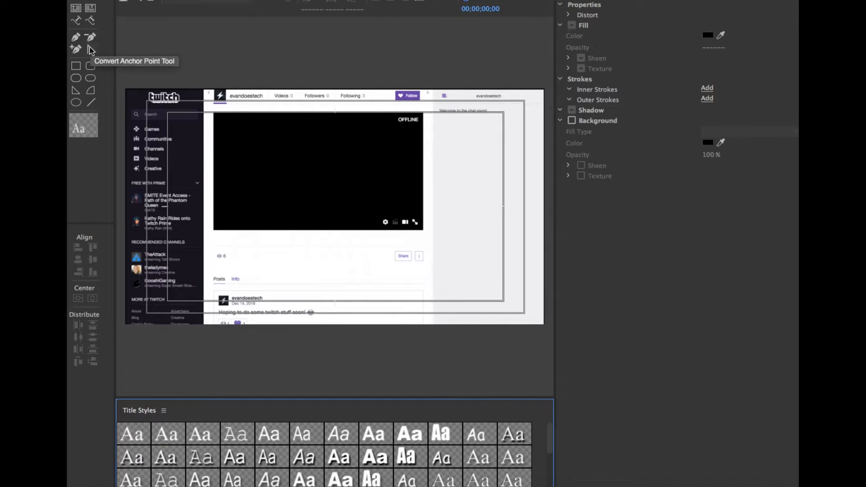
{"action": "left_click", "coordinate": [91, 78]}
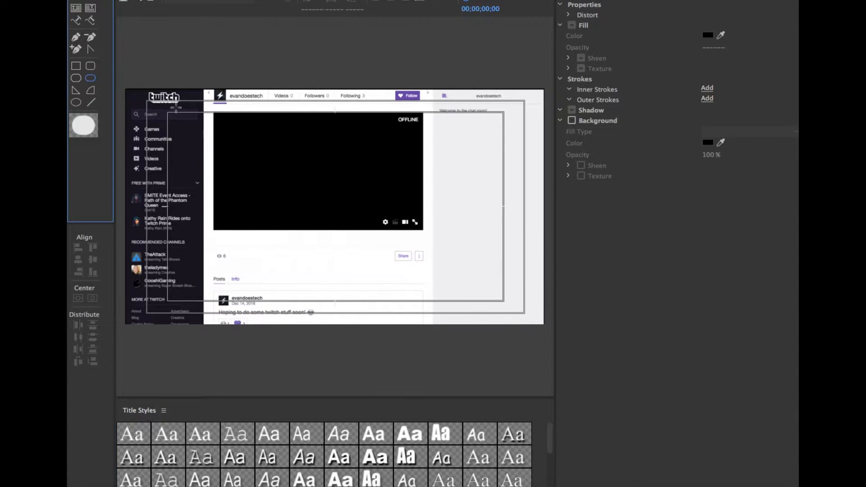
{"action": "left_click_drag", "start_coordinate": [195, 110], "coordinate": [178, 130]}
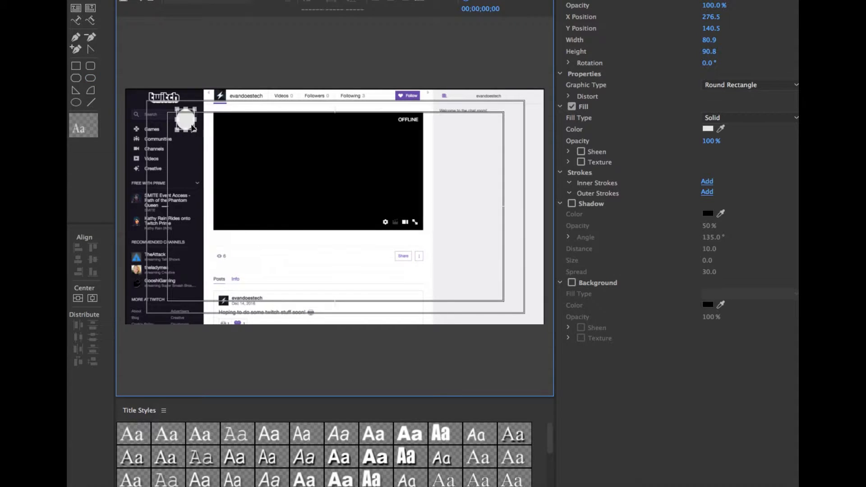
{"action": "key", "text": "Delete"}
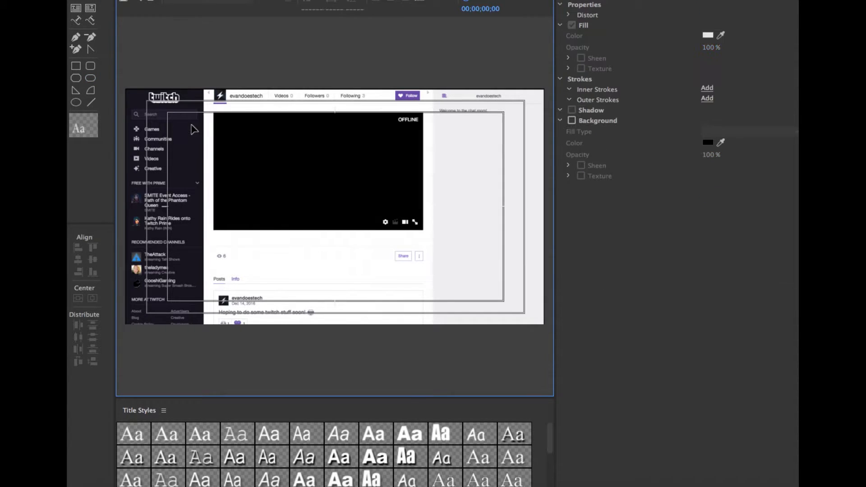
Draw a rounded rectangle about 585 by 302 with a white FFFFFF fill over the Twitch video area and save the project
{"action": "left_click", "coordinate": [90, 78]}
{"action": "mouse_move", "coordinate": [226, 122]}
{"action": "left_mouse_down"}
{"action": "mouse_move", "coordinate": [409, 195]}
{"action": "mouse_move", "coordinate": [354, 189]}
{"action": "left_mouse_up"}
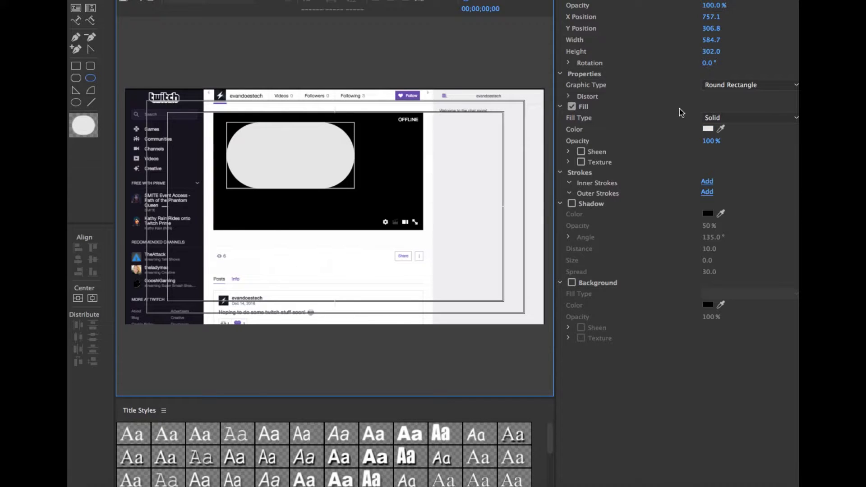
{"action": "left_click", "coordinate": [707, 130]}
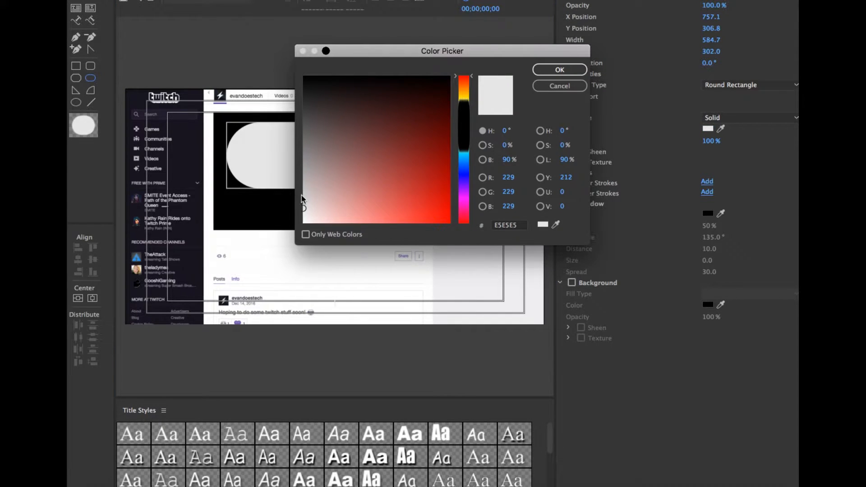
{"action": "left_click_drag", "start_coordinate": [304, 209], "coordinate": [280, 257]}
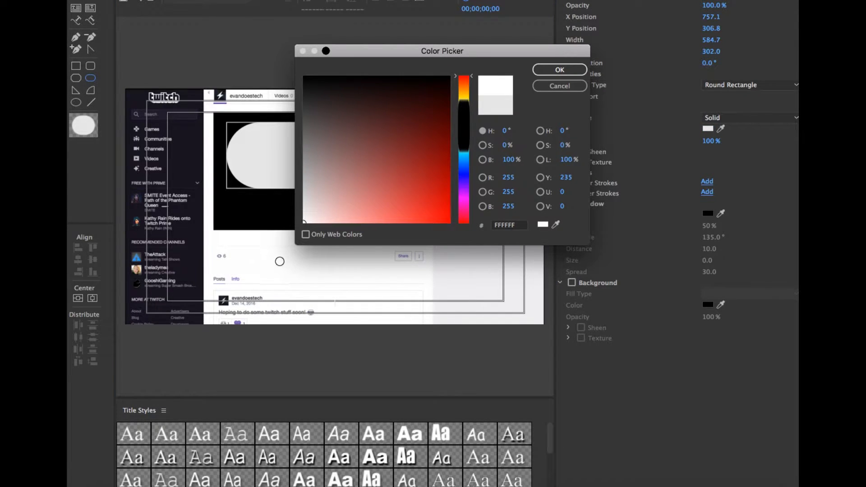
{"action": "left_click", "coordinate": [560, 70]}
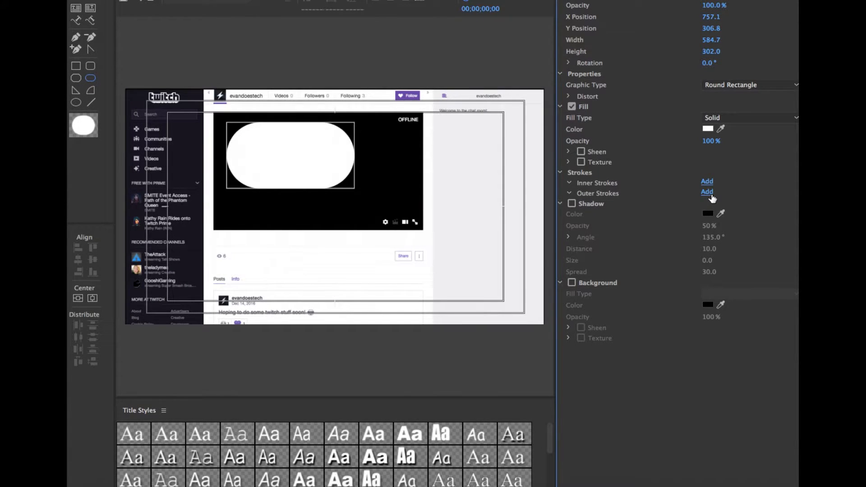
{"action": "key", "text": "super+s"}
Add a black outer edge stroke of size 18 to the rounded rectangle and move the shape to about X 939, Y 164
{"action": "left_click", "coordinate": [707, 192]}
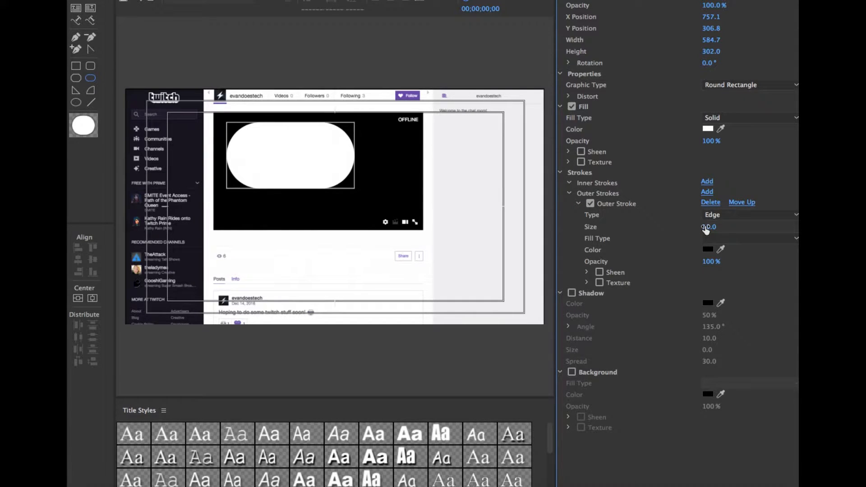
{"action": "mouse_move", "coordinate": [709, 227]}
{"action": "left_mouse_down"}
{"action": "mouse_move", "coordinate": [739, 227]}
{"action": "mouse_move", "coordinate": [715, 227]}
{"action": "left_mouse_up"}
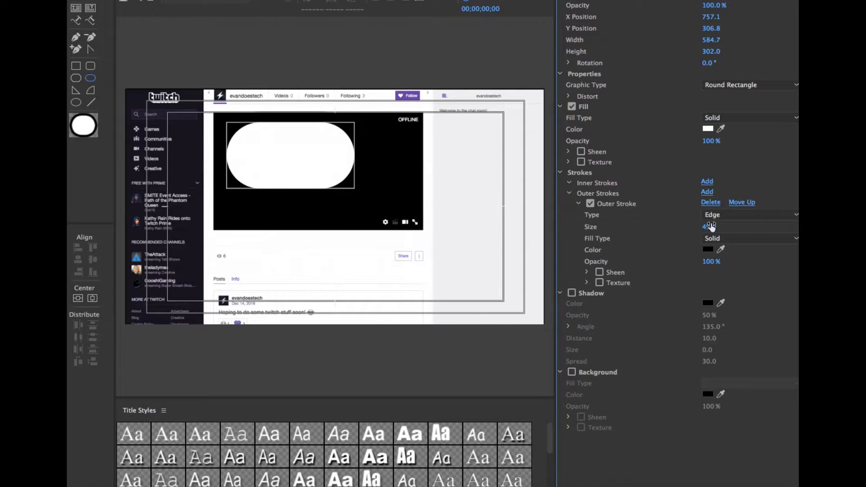
{"action": "mouse_move", "coordinate": [244, 158]}
{"action": "left_mouse_down"}
{"action": "mouse_move", "coordinate": [313, 234]}
{"action": "mouse_move", "coordinate": [424, 274]}
{"action": "mouse_move", "coordinate": [450, 264]}
{"action": "mouse_move", "coordinate": [463, 242]}
{"action": "left_mouse_up"}
{"action": "left_click_drag", "start_coordinate": [712, 227], "coordinate": [698, 227]}
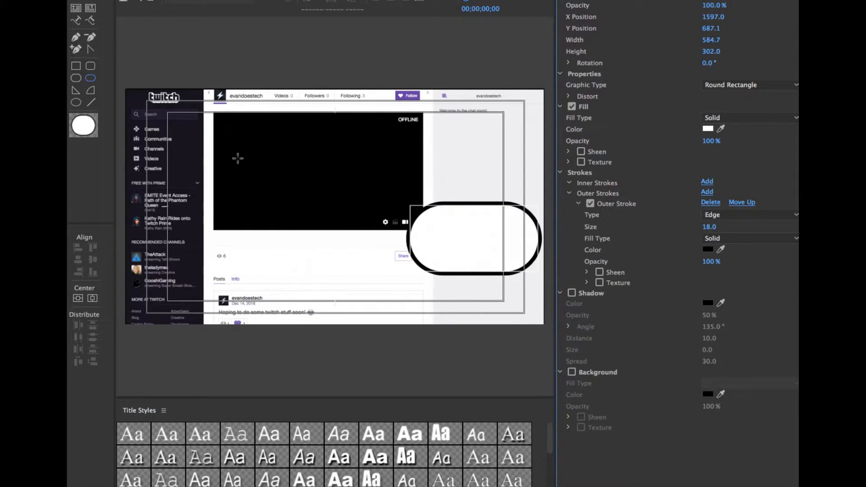
{"action": "left_click_drag", "start_coordinate": [464, 265], "coordinate": [321, 152]}
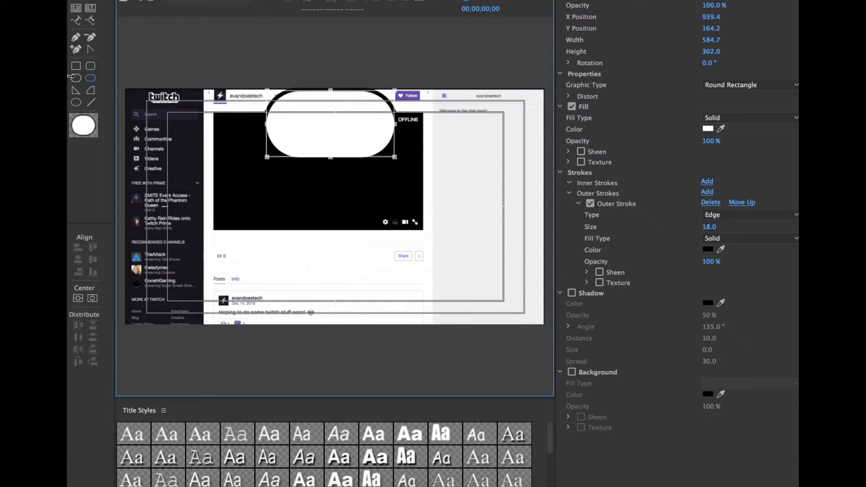
{"action": "left_click", "coordinate": [91, 78]}
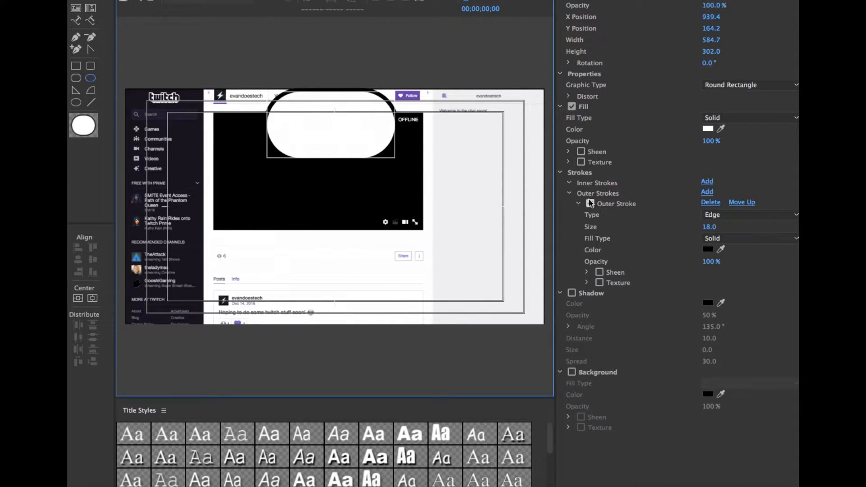
Draw a wedge about 378 by 169, rotated about 26°, and place it as a tail overlapping the rounded rectangle's lower-right edge
{"action": "left_click_drag", "start_coordinate": [555, 204], "coordinate": [576, 201]}
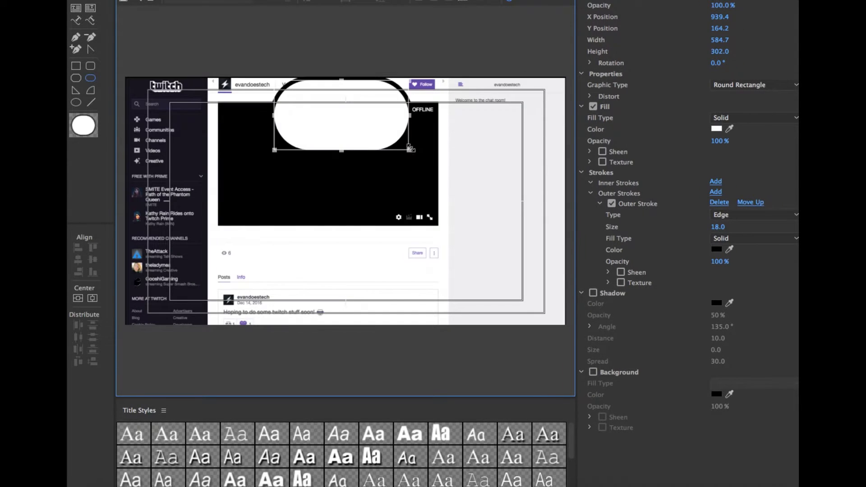
{"action": "left_click", "coordinate": [76, 90]}
{"action": "left_click_drag", "start_coordinate": [339, 148], "coordinate": [454, 204]}
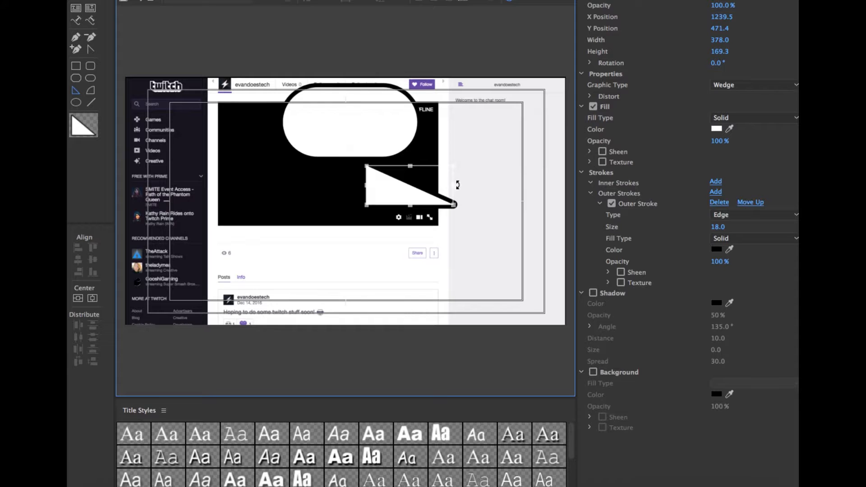
{"action": "left_click_drag", "start_coordinate": [458, 185], "coordinate": [455, 210]}
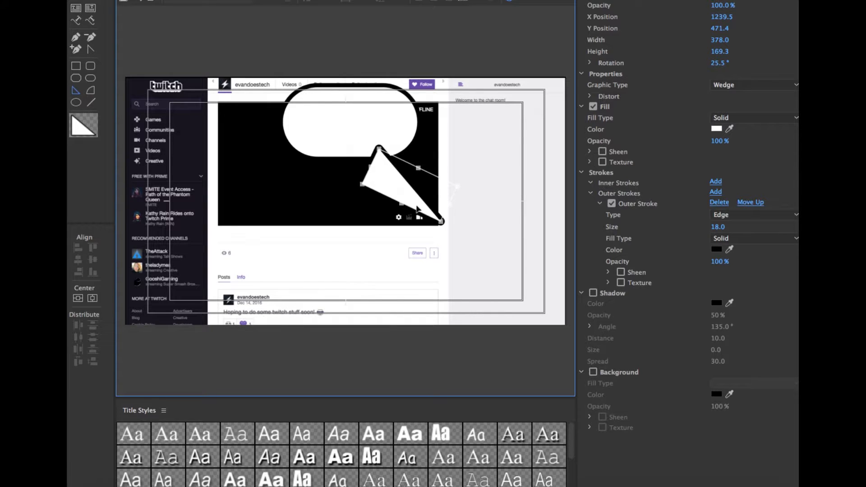
{"action": "left_click_drag", "start_coordinate": [397, 188], "coordinate": [399, 161]}
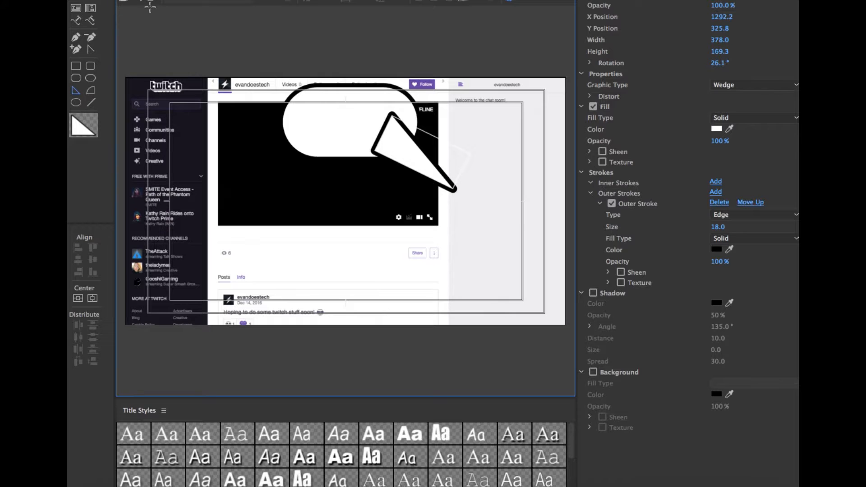
Send the wedge backward so that it sits behind the rounded rectangle
{"action": "right_click", "coordinate": [400, 136]}
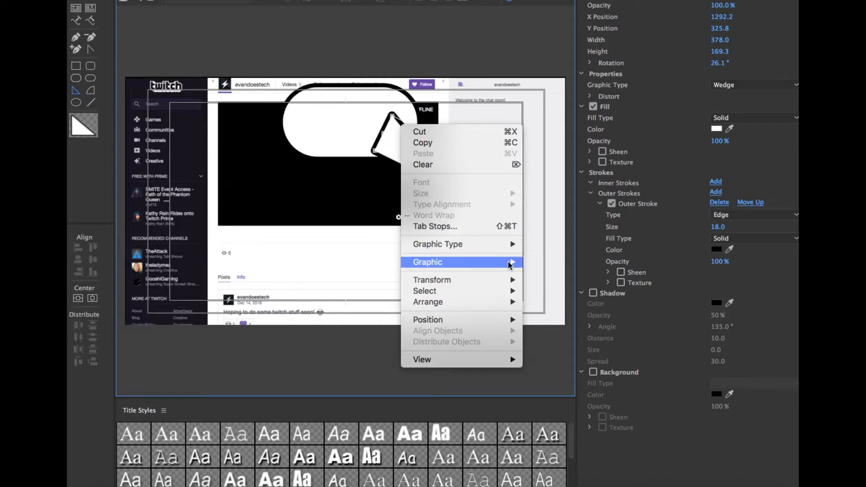
{"action": "mouse_move", "coordinate": [508, 266]}
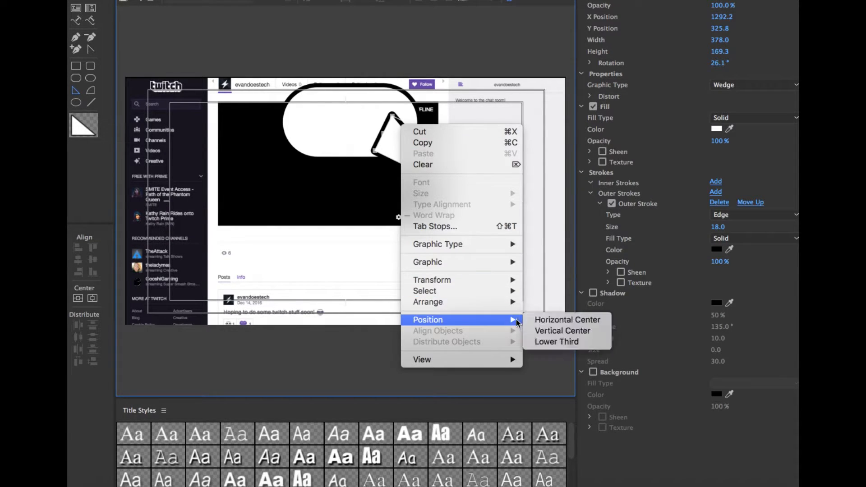
{"action": "mouse_move", "coordinate": [519, 309]}
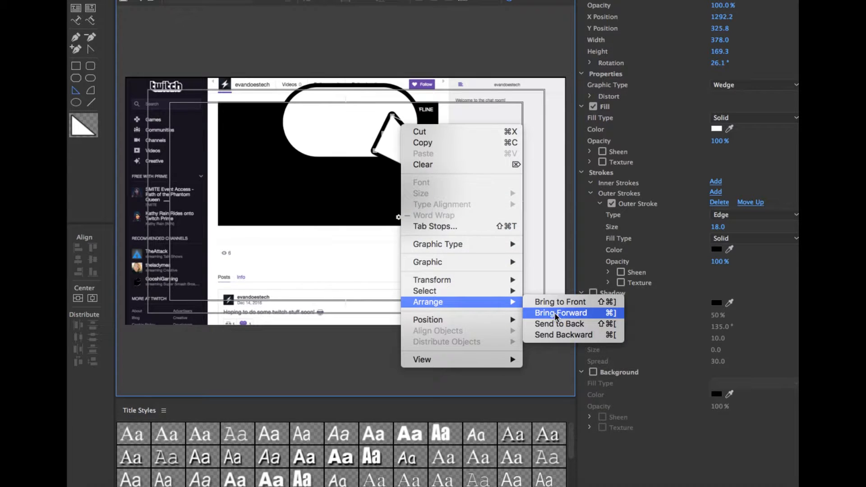
{"action": "left_click", "coordinate": [589, 336]}
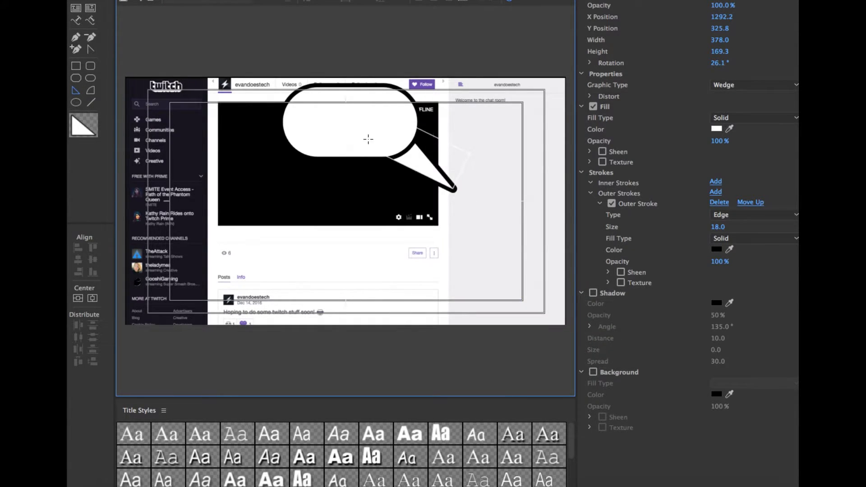
{"action": "left_click_drag", "start_coordinate": [376, 140], "coordinate": [367, 148]}
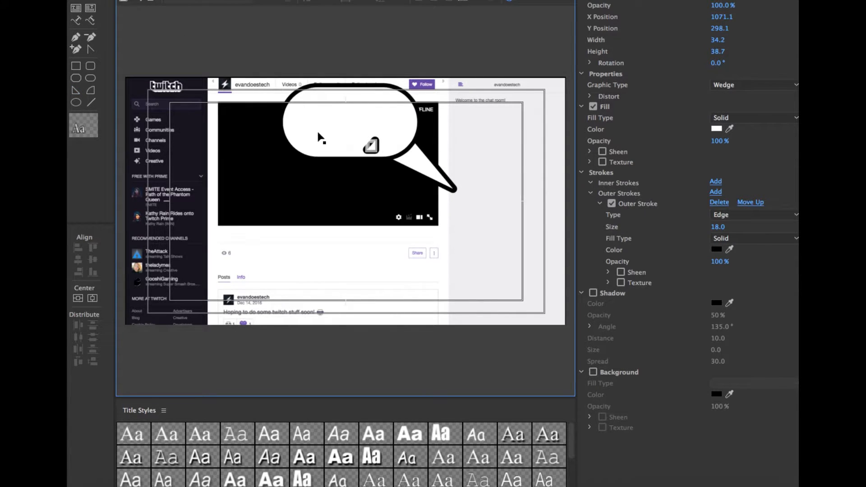
{"action": "key", "text": "Delete"}
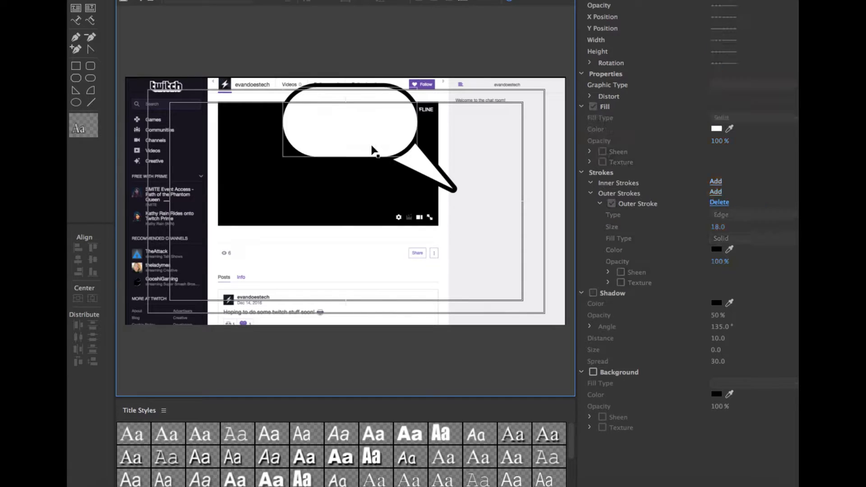
{"action": "left_click", "coordinate": [371, 148]}
{"action": "left_click_drag", "start_coordinate": [499, 148], "coordinate": [310, 141]}
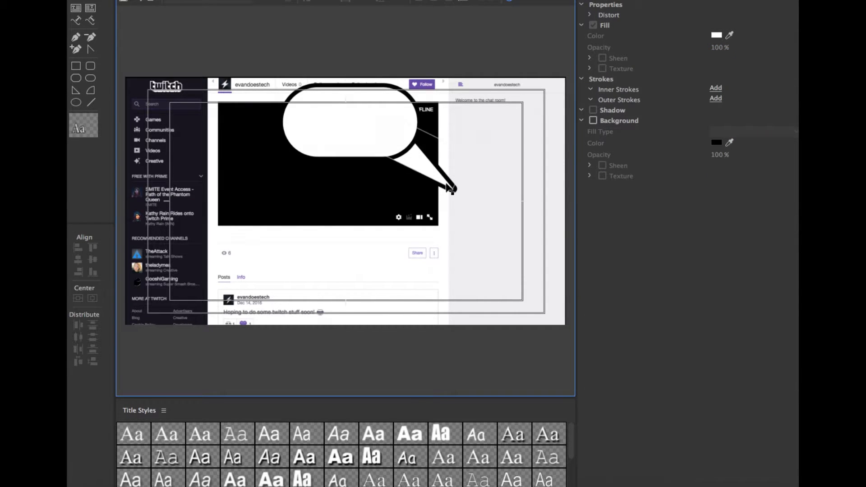
Nudge the wedge tail slightly up and inward against the rounded rectangle
{"action": "left_click", "coordinate": [427, 176]}
{"action": "left_click_drag", "start_coordinate": [409, 160], "coordinate": [401, 154]}
{"action": "left_click", "coordinate": [358, 130]}
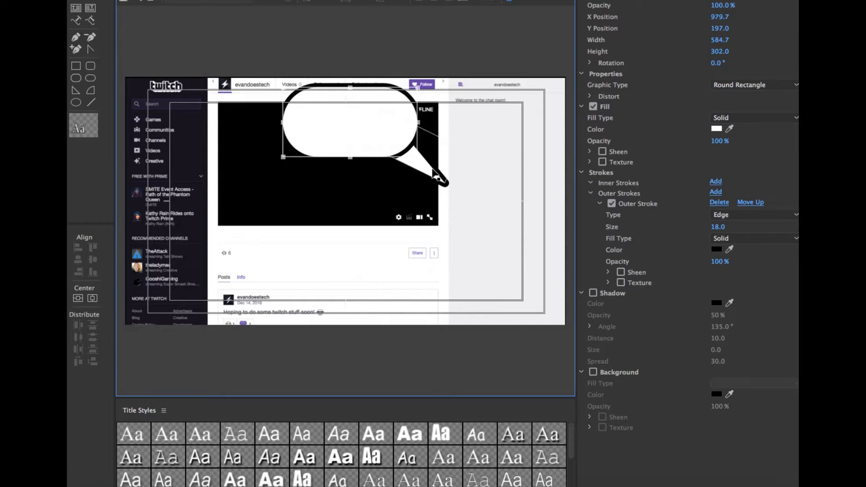
{"action": "left_click", "coordinate": [432, 172], "text": "shift"}
{"action": "right_click", "coordinate": [427, 170]}
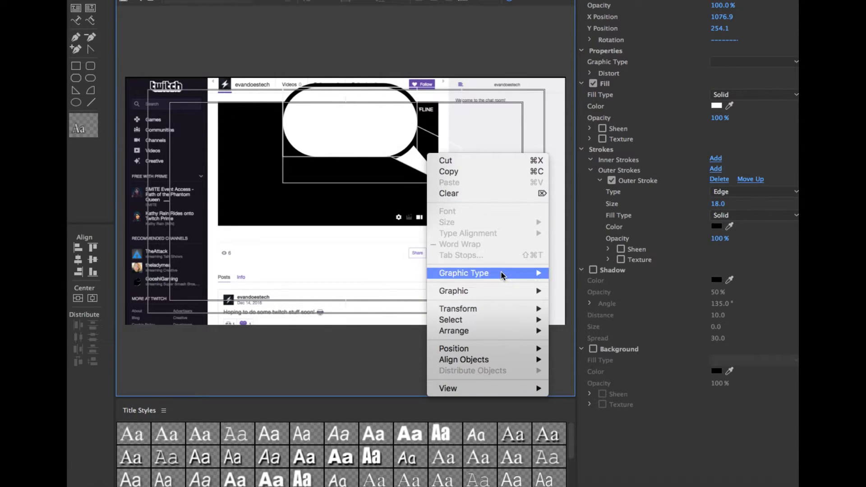
{"action": "mouse_move", "coordinate": [513, 298]}
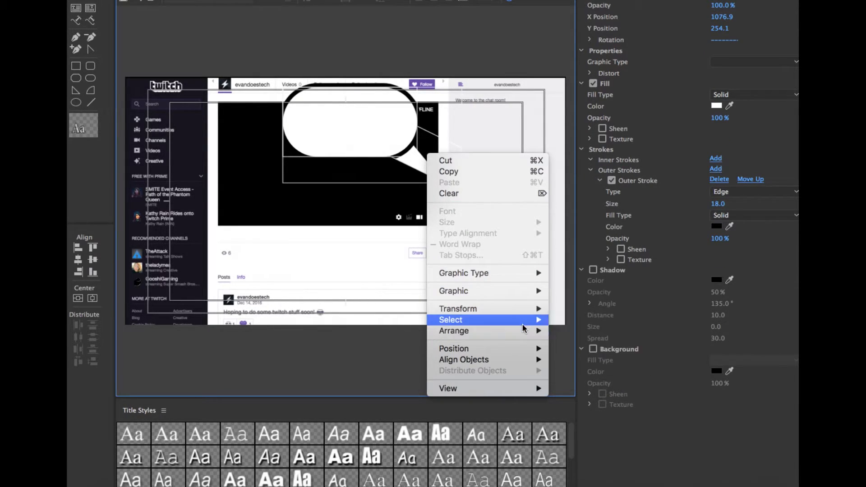
{"action": "mouse_move", "coordinate": [525, 325]}
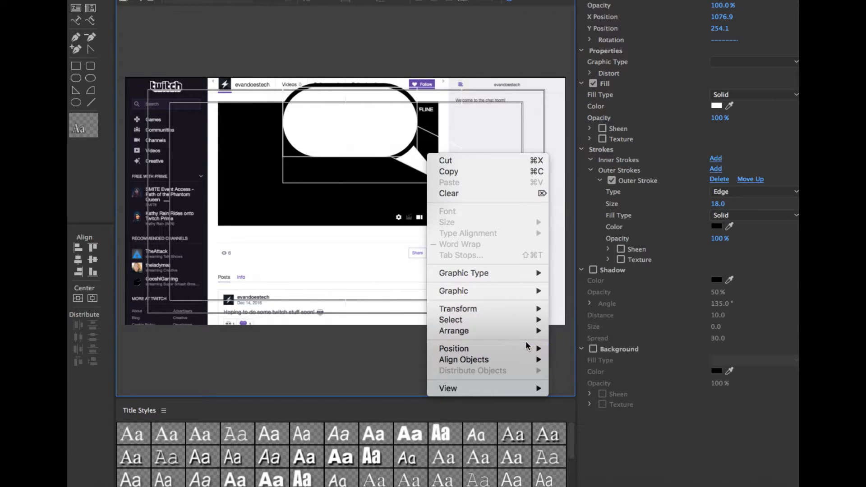
{"action": "mouse_move", "coordinate": [530, 355]}
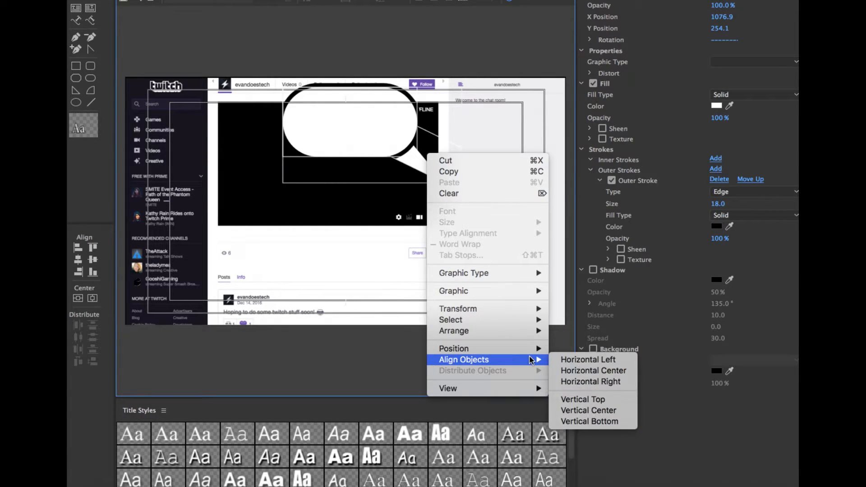
{"action": "left_click", "coordinate": [415, 203]}
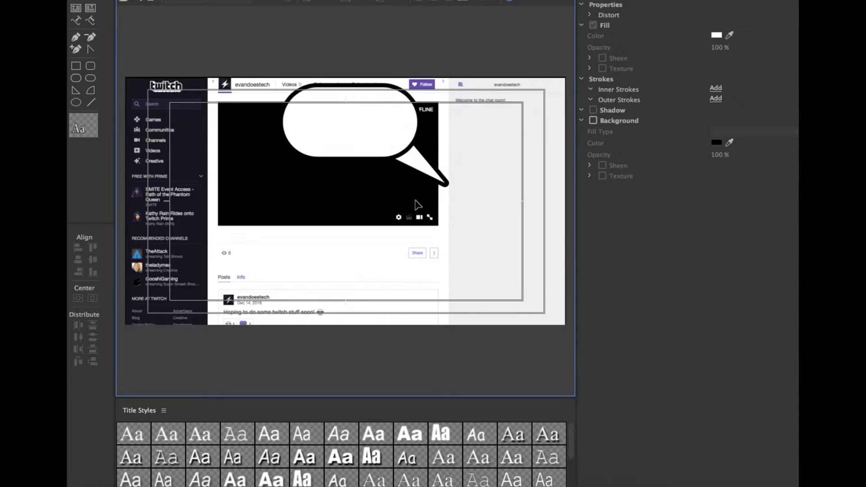
Move the rounded rectangle down over the player's lower edge and reposition the wedge behind its upper-right side, rotated to about 307°
{"action": "left_click_drag", "start_coordinate": [377, 135], "coordinate": [358, 220]}
{"action": "left_click_drag", "start_coordinate": [395, 198], "coordinate": [396, 201]}
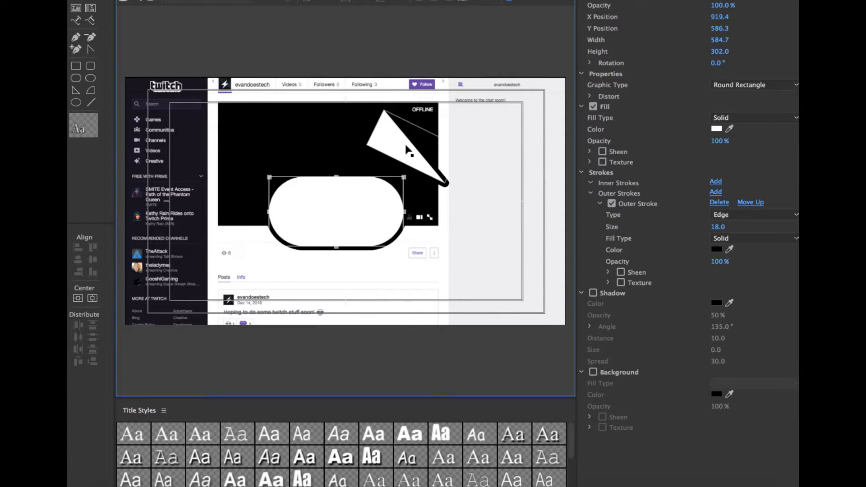
{"action": "mouse_move", "coordinate": [406, 146]}
{"action": "left_mouse_down"}
{"action": "mouse_move", "coordinate": [435, 244]}
{"action": "mouse_move", "coordinate": [415, 209]}
{"action": "mouse_move", "coordinate": [423, 228]}
{"action": "mouse_move", "coordinate": [417, 222]}
{"action": "mouse_move", "coordinate": [454, 215]}
{"action": "mouse_move", "coordinate": [453, 141]}
{"action": "mouse_move", "coordinate": [461, 181]}
{"action": "mouse_move", "coordinate": [442, 176]}
{"action": "mouse_move", "coordinate": [422, 149]}
{"action": "left_mouse_up"}
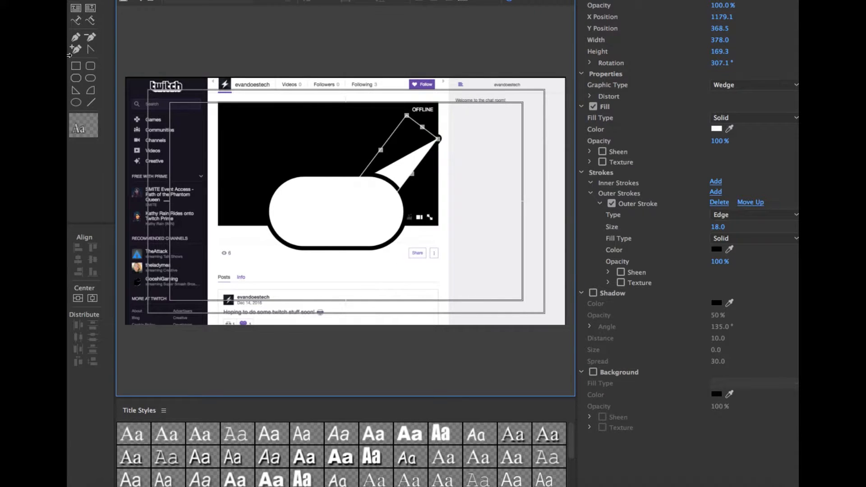
Add the text "Text goes here" inside the rounded rectangle, with "here" on a second line
{"action": "left_click", "coordinate": [76, 20]}
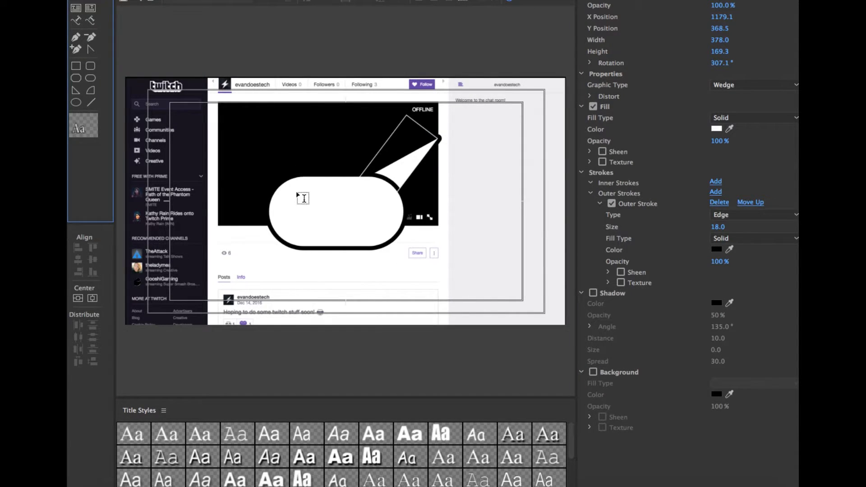
{"action": "left_click", "coordinate": [315, 201]}
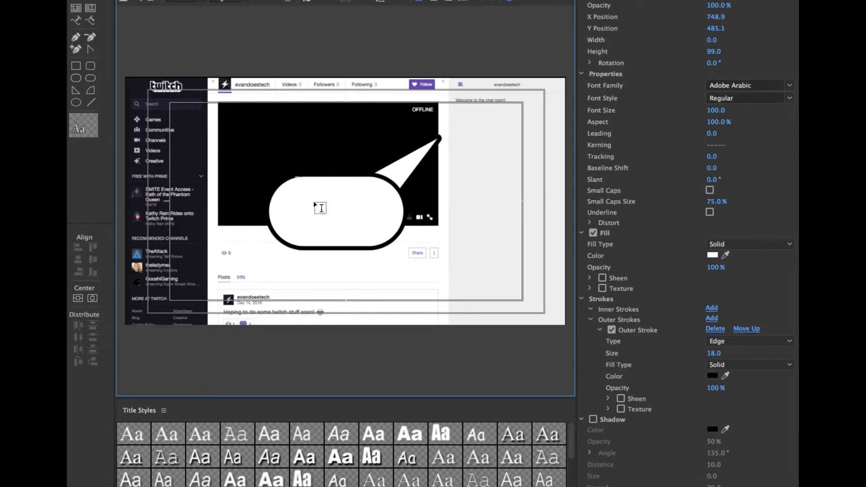
{"action": "type", "text": "Tex"}
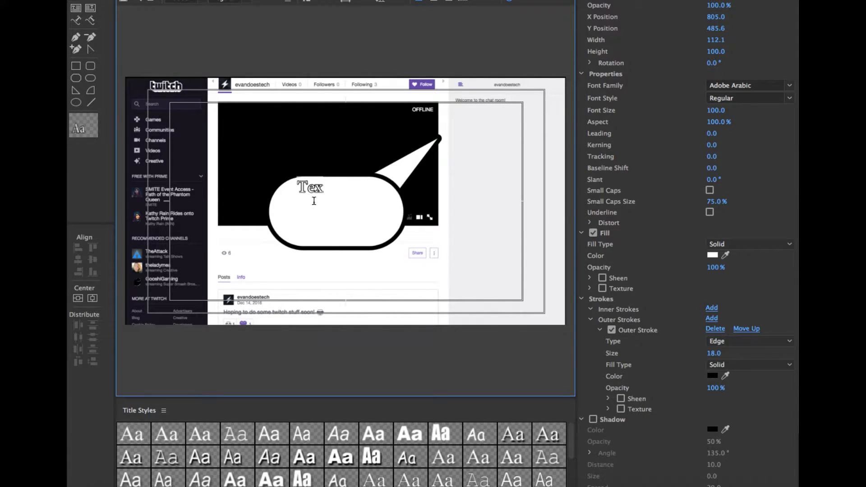
{"action": "type", "text": "t goes"}
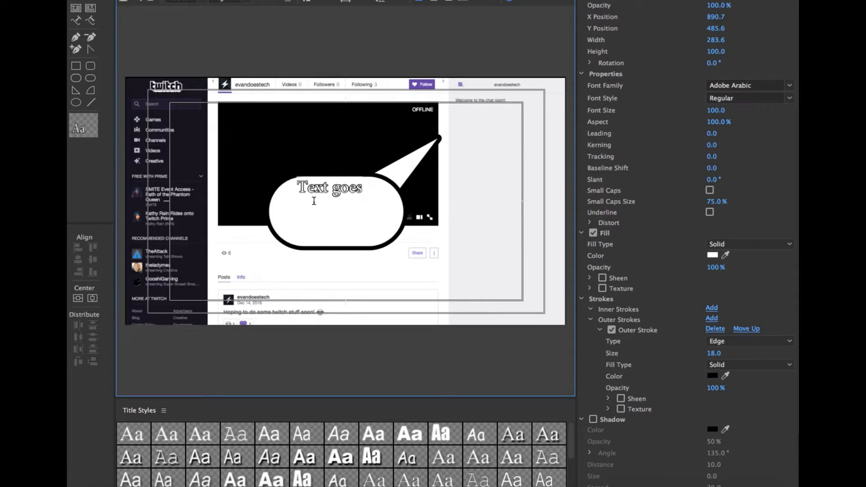
{"action": "key", "text": "Return"}
{"action": "type", "text": "here"}
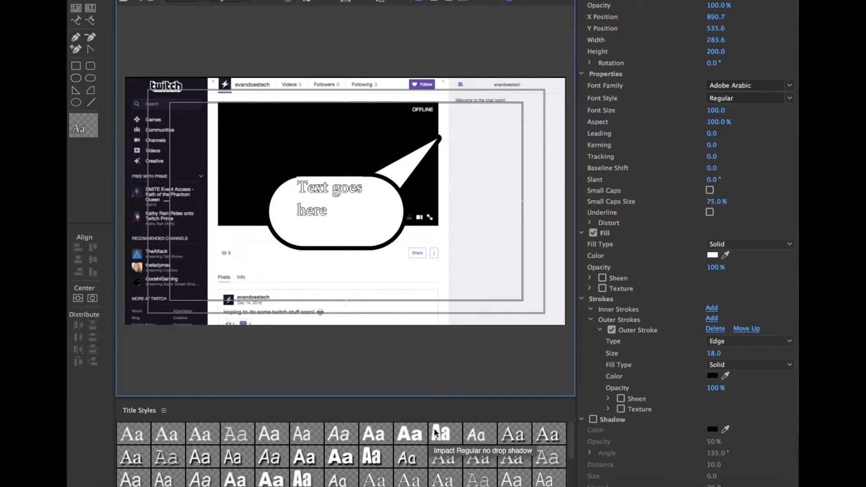
Apply the Impact Regular white outline title style to the text
{"action": "scroll", "coordinate": [442, 448], "scroll_direction": "down", "scroll_amount": 2}
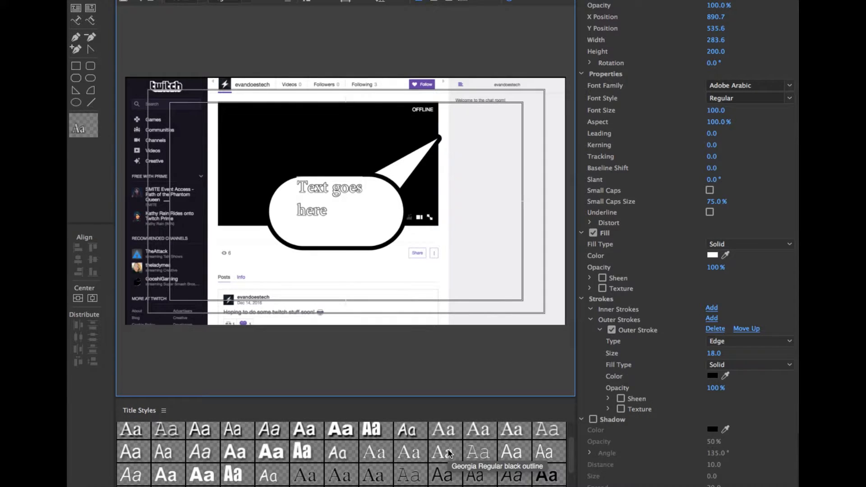
{"action": "scroll", "coordinate": [441, 473], "scroll_direction": "down", "scroll_amount": 2}
{"action": "left_click", "coordinate": [167, 468]}
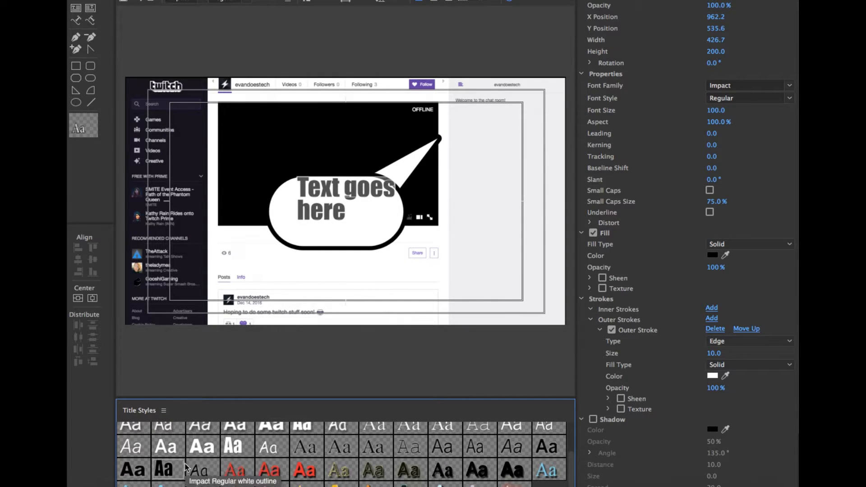
Set the text's font size to 114 and move the text so that it fits inside the speech bubble
{"action": "left_click_drag", "start_coordinate": [324, 0], "coordinate": [332, 1]}
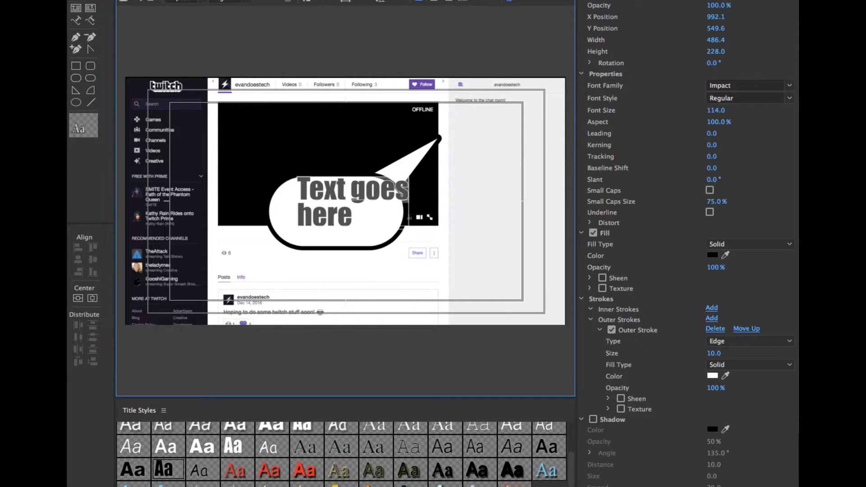
{"action": "left_click_drag", "start_coordinate": [339, 213], "coordinate": [324, 221]}
{"action": "left_click", "coordinate": [521, 263]}
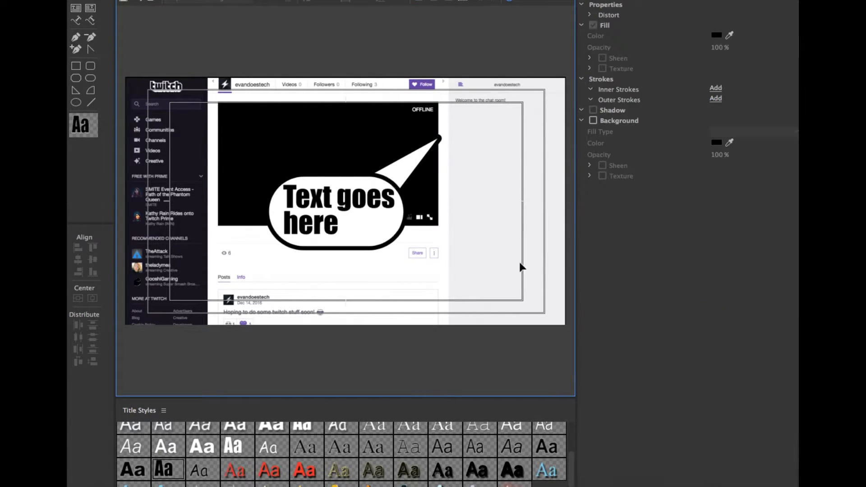
Save the work and import the current title as a user template named "new-speech-bubble"
{"action": "key", "text": "super+s"}
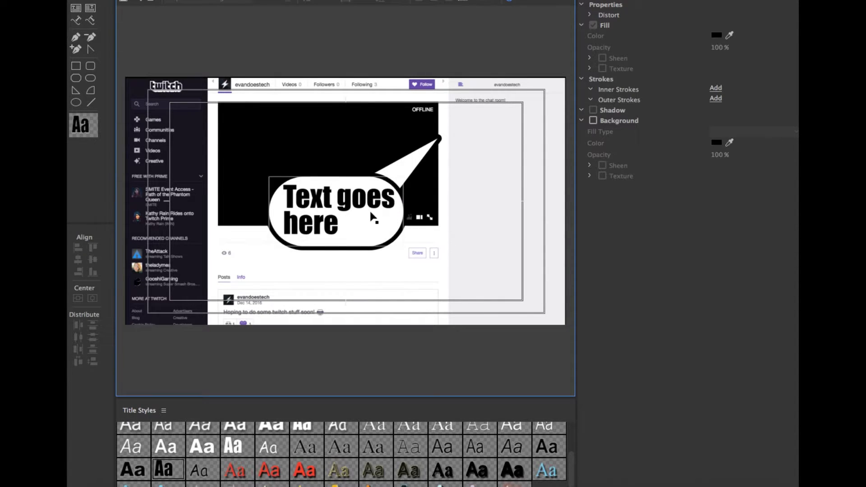
{"action": "left_click", "coordinate": [153, 4]}
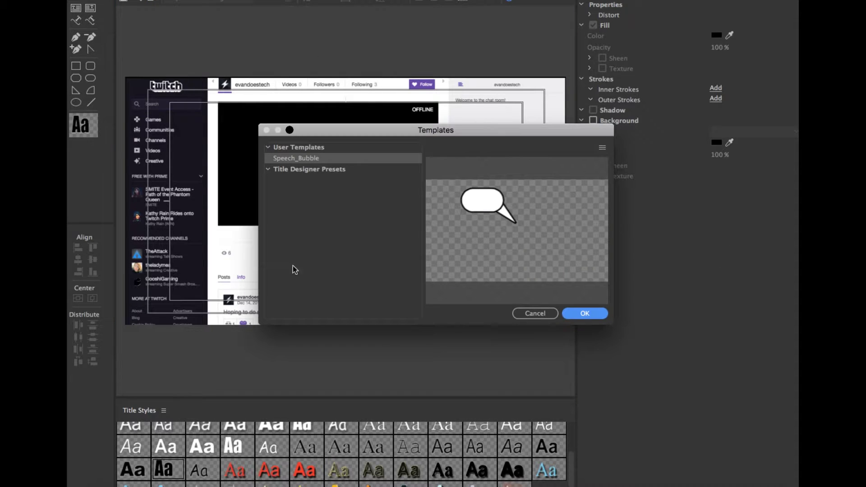
{"action": "left_click", "coordinate": [346, 159]}
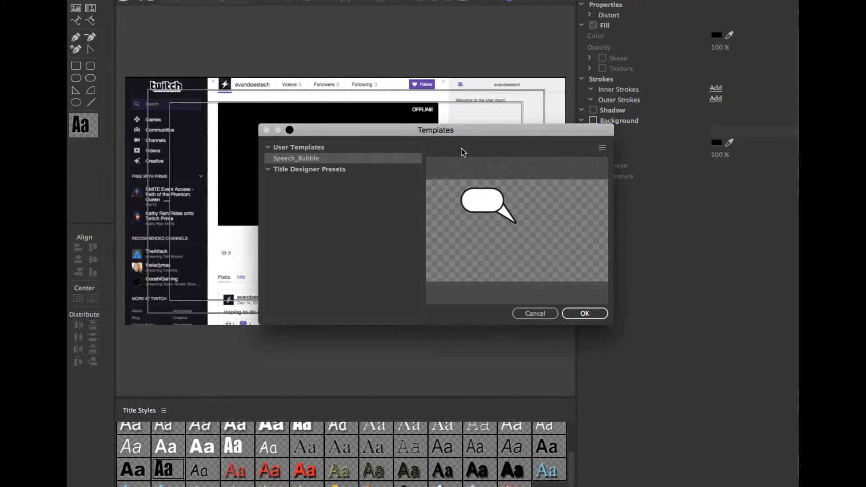
{"action": "left_click_drag", "start_coordinate": [479, 132], "coordinate": [435, 146]}
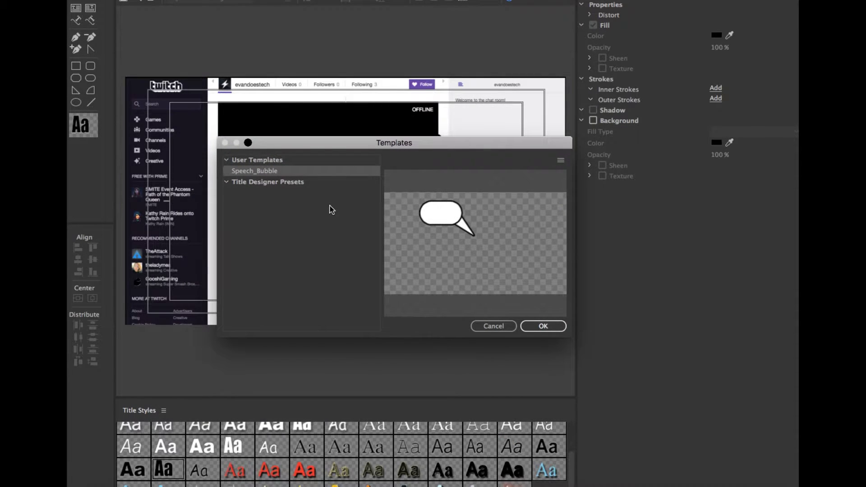
{"action": "left_click", "coordinate": [559, 163]}
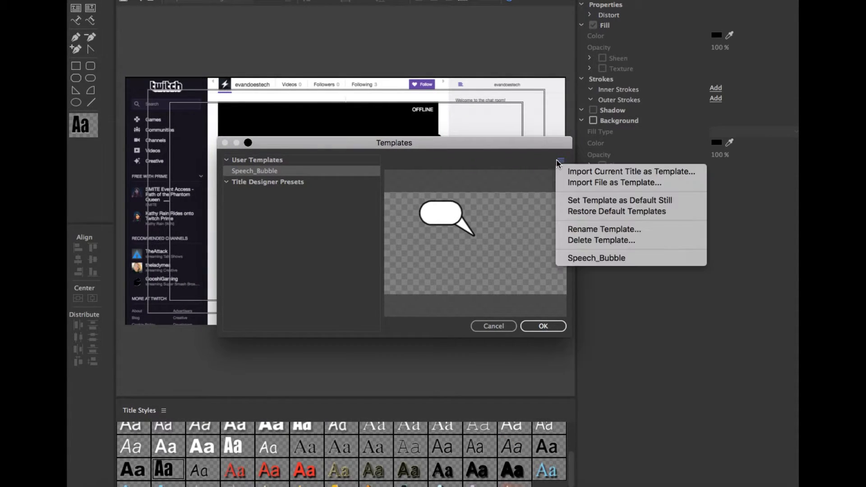
{"action": "left_click", "coordinate": [630, 172]}
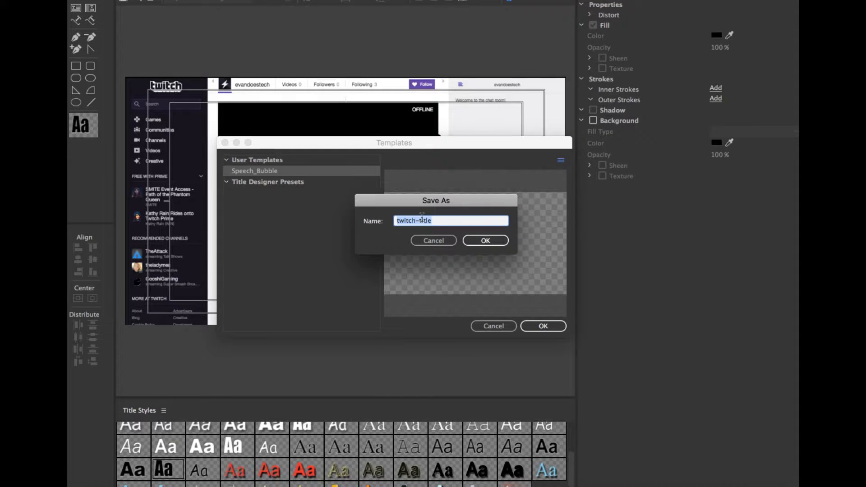
{"action": "type", "text": "new-spee"}
{"action": "key", "text": "Return"}
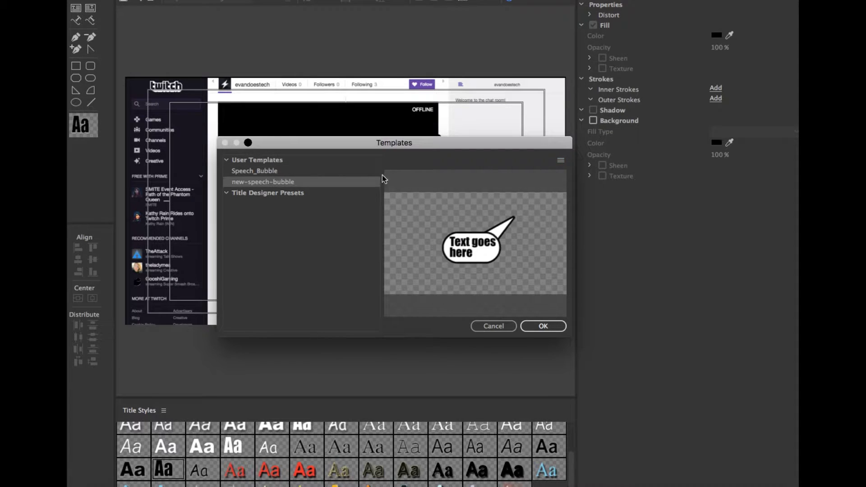
Load the "new-speech-bubble" user template into the current title
{"action": "left_click", "coordinate": [359, 171]}
{"action": "left_click", "coordinate": [359, 193]}
{"action": "left_click", "coordinate": [359, 175]}
{"action": "left_click", "coordinate": [359, 183]}
{"action": "left_click", "coordinate": [361, 170]}
{"action": "left_click", "coordinate": [359, 182]}
{"action": "key", "text": "Up"}
{"action": "key", "text": "Down"}
{"action": "left_click", "coordinate": [558, 326]}
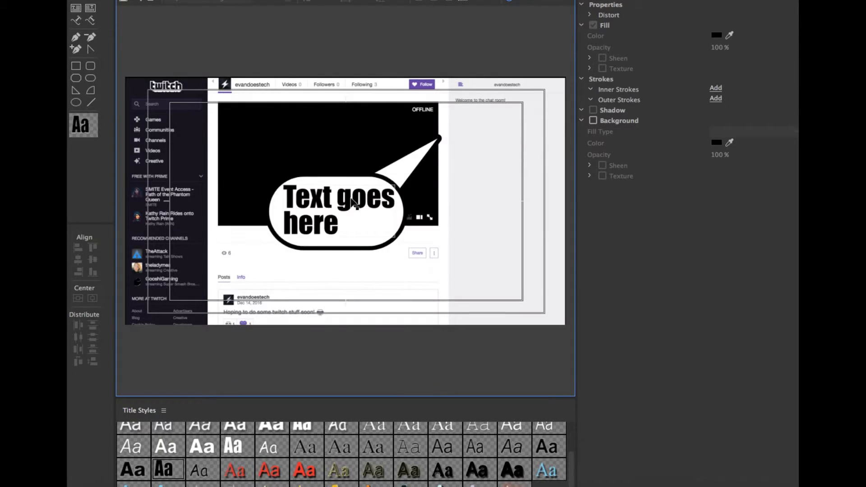
Move the tail so its tip points at the purple Follow button, and move the bubble and its text up beneath the tail
{"action": "left_click", "coordinate": [436, 160]}
{"action": "left_click_drag", "start_coordinate": [437, 160], "coordinate": [392, 122]}
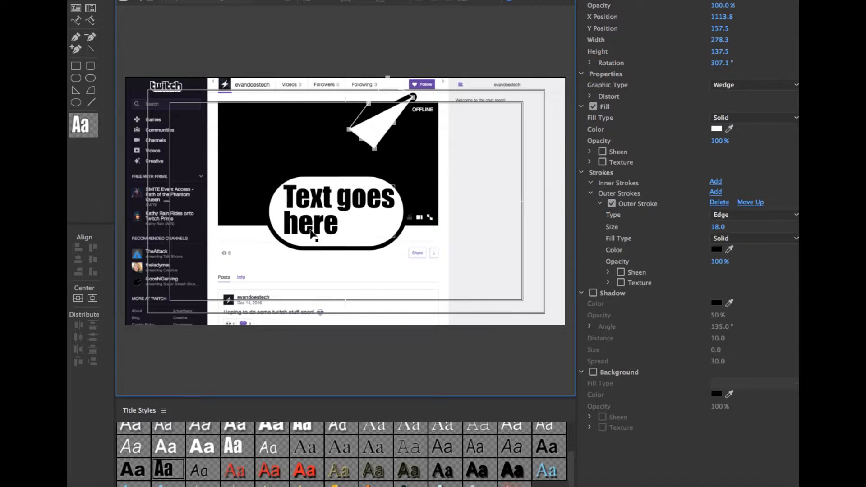
{"action": "left_click", "coordinate": [390, 191]}
{"action": "left_click_drag", "start_coordinate": [391, 191], "coordinate": [384, 162]}
{"action": "left_click", "coordinate": [355, 215]}
{"action": "left_click_drag", "start_coordinate": [357, 215], "coordinate": [328, 161]}
{"action": "left_click", "coordinate": [345, 148]}
{"action": "left_click", "coordinate": [303, 155]}
{"action": "left_click", "coordinate": [320, 156]}
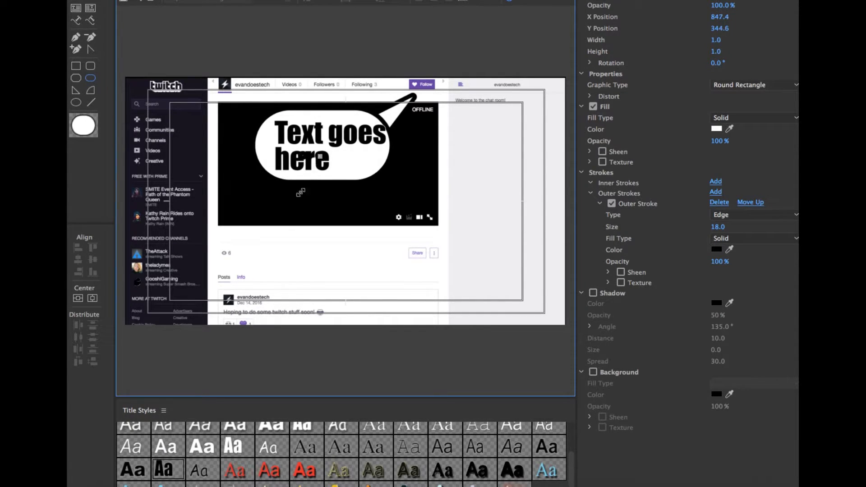
{"action": "key", "text": "v"}
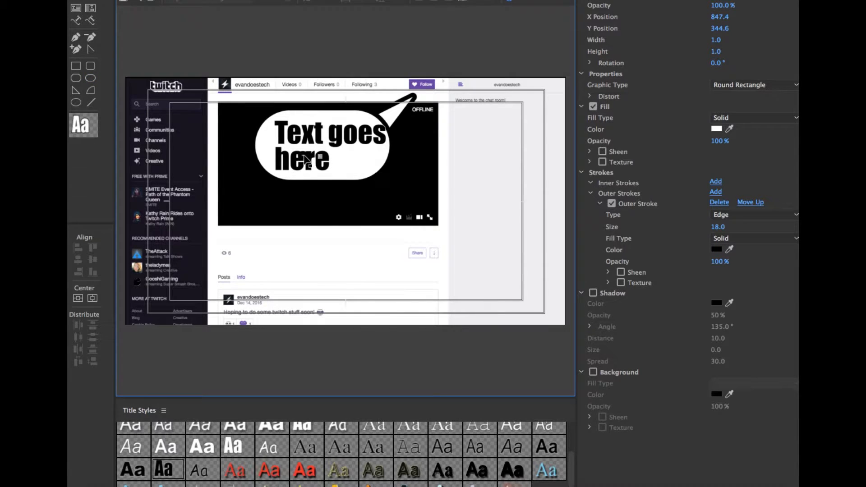
{"action": "left_click", "coordinate": [303, 155]}
{"action": "key", "text": "Delete"}
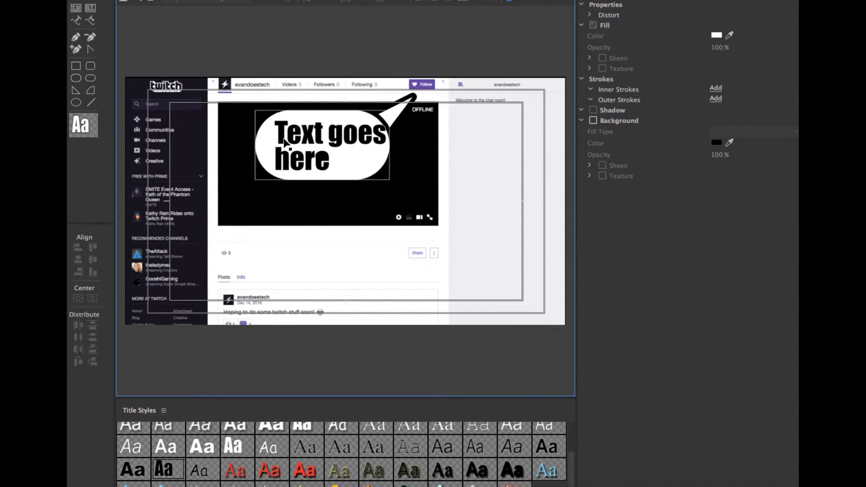
{"action": "left_click", "coordinate": [320, 156]}
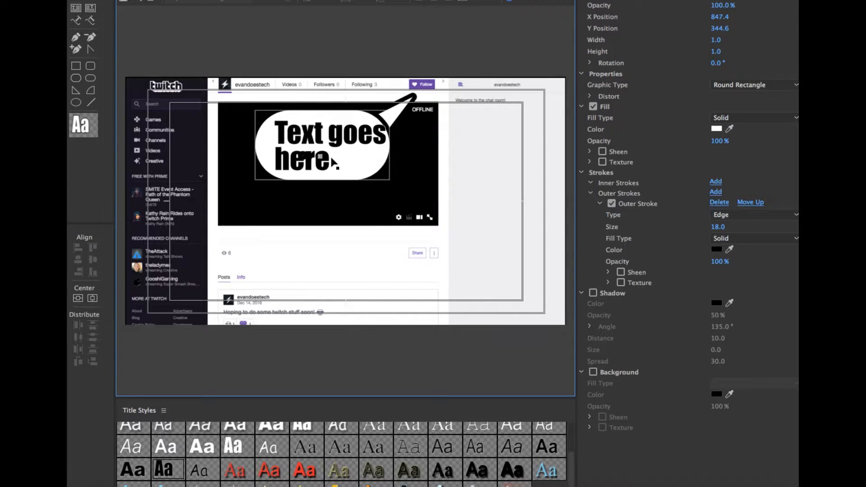
{"action": "key", "text": "Delete"}
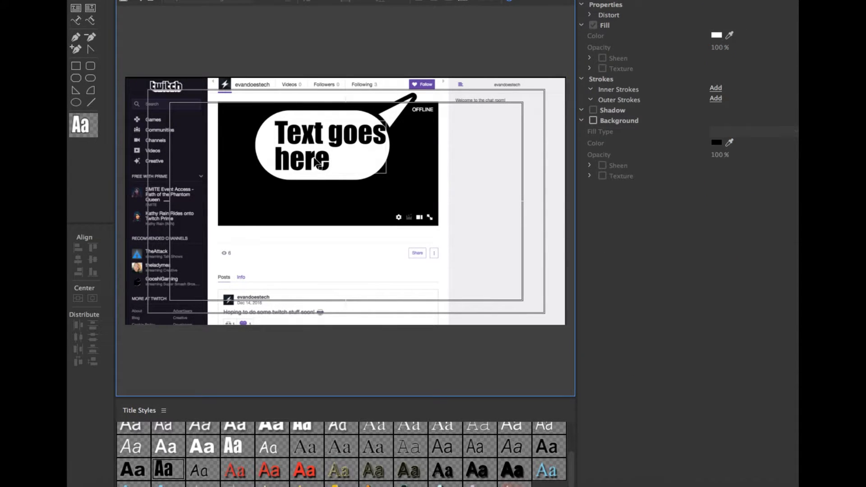
Replace the placeholder text in the speech bubble with "Follow us"
{"action": "left_click", "coordinate": [317, 161]}
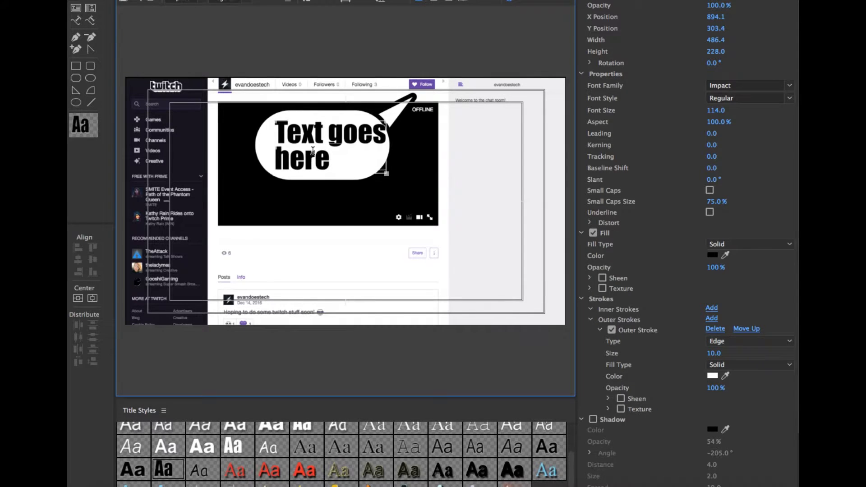
{"action": "double_click", "coordinate": [313, 151]}
{"action": "left_click_drag", "start_coordinate": [329, 159], "coordinate": [285, 133]}
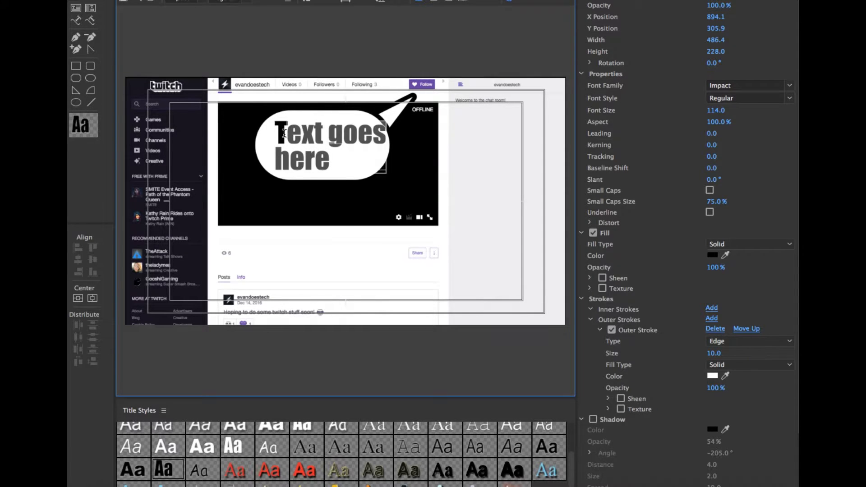
{"action": "type", "text": "Fol"}
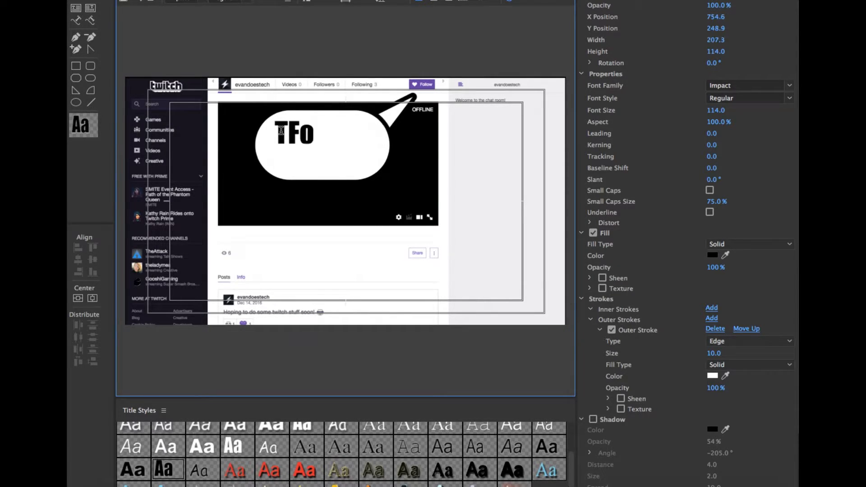
{"action": "key", "text": "BackSpace"}
{"action": "key", "text": "BackSpace"}
{"action": "key", "text": "BackSpace"}
{"action": "key", "text": "BackSpace"}
{"action": "type", "text": "Follow us"}
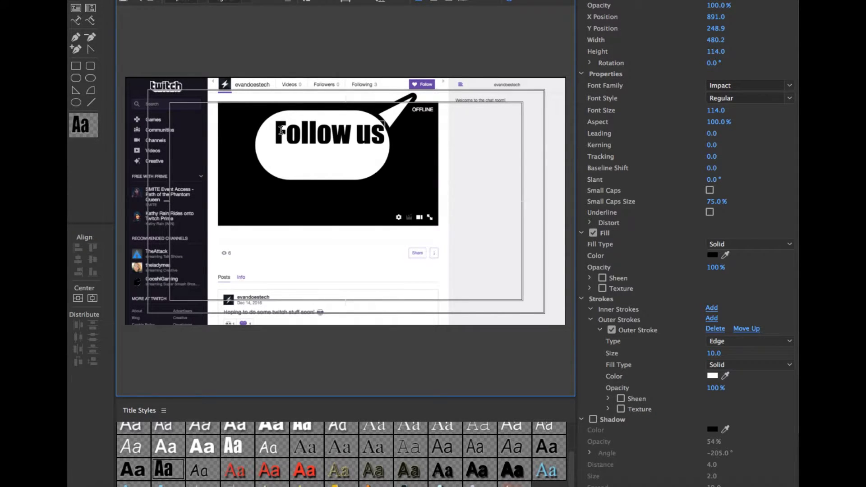
Add a second line reading "on Twitch" to the speech bubble text
{"action": "key", "text": "Return"}
{"action": "type", "text": "ib"}
{"action": "key", "text": "BackSpace"}
{"action": "key", "text": "BackSpace"}
{"action": "type", "text": "on"}
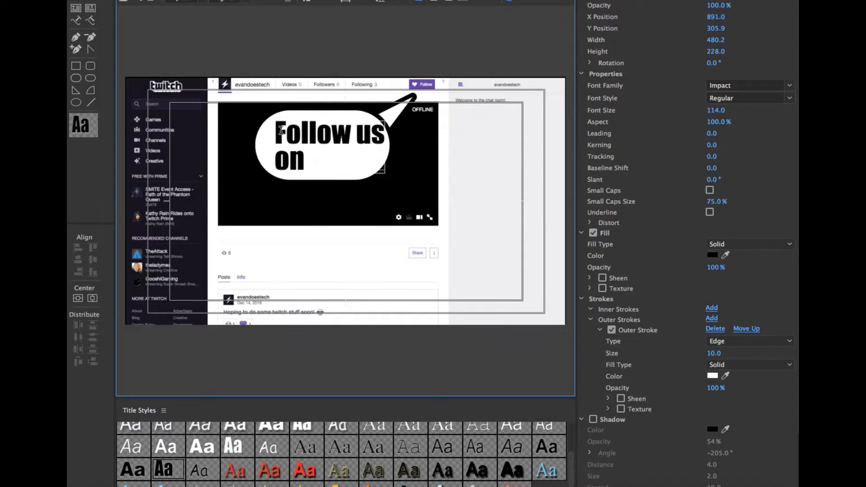
{"action": "type", "text": " Twitch"}
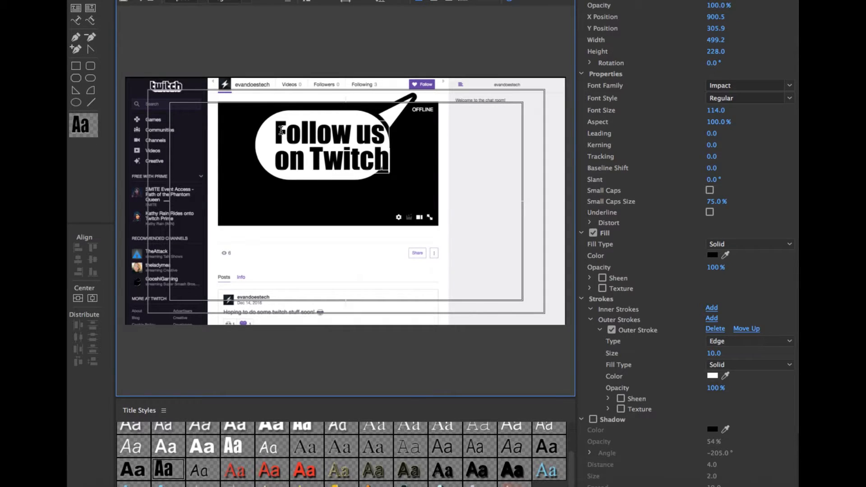
Centre-align the two-line text and set its font size to 97
{"action": "left_click_drag", "start_coordinate": [379, 150], "coordinate": [274, 125]}
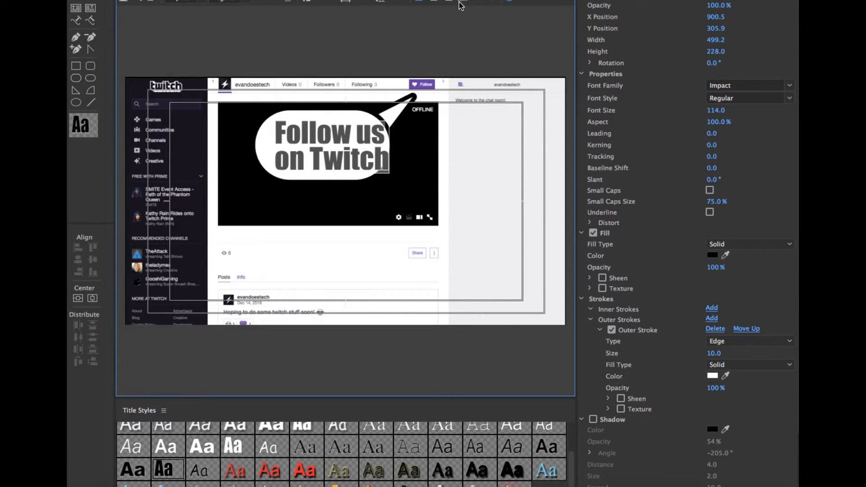
{"action": "left_click", "coordinate": [435, 2]}
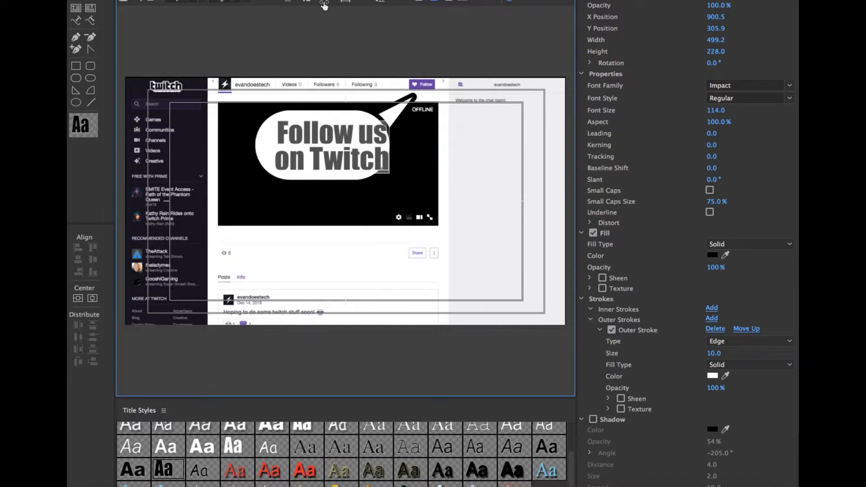
{"action": "left_click_drag", "start_coordinate": [716, 110], "coordinate": [708, 110]}
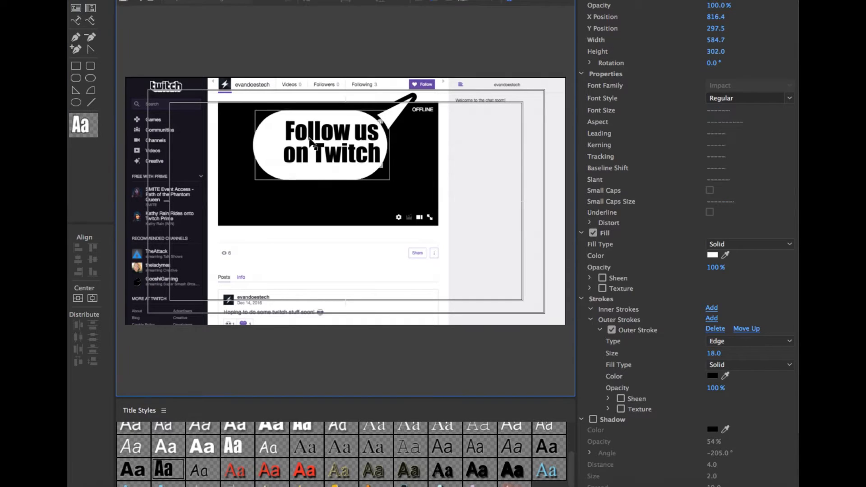
Move the rounded bubble slightly to meet the tail, save the project, and shift the text toward the bubble's middle
{"action": "left_click", "coordinate": [321, 142]}
{"action": "key", "text": "ctrl+s"}
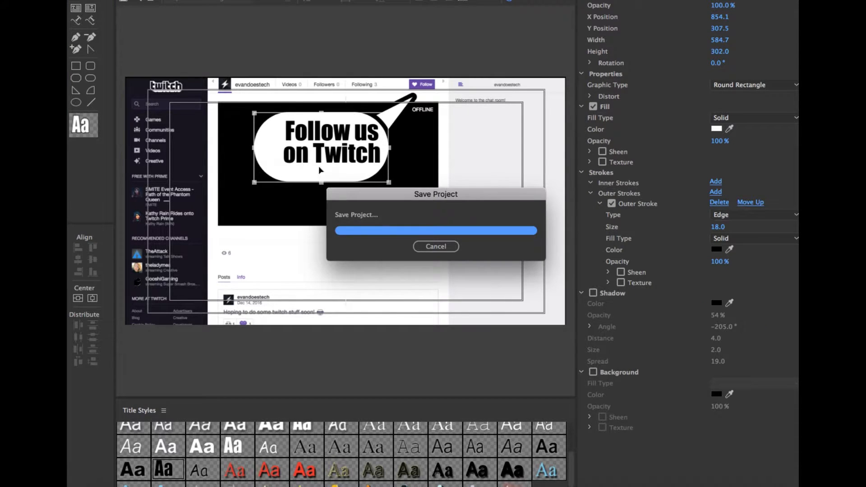
{"action": "left_click", "coordinate": [322, 166]}
{"action": "left_click_drag", "start_coordinate": [322, 166], "coordinate": [306, 163]}
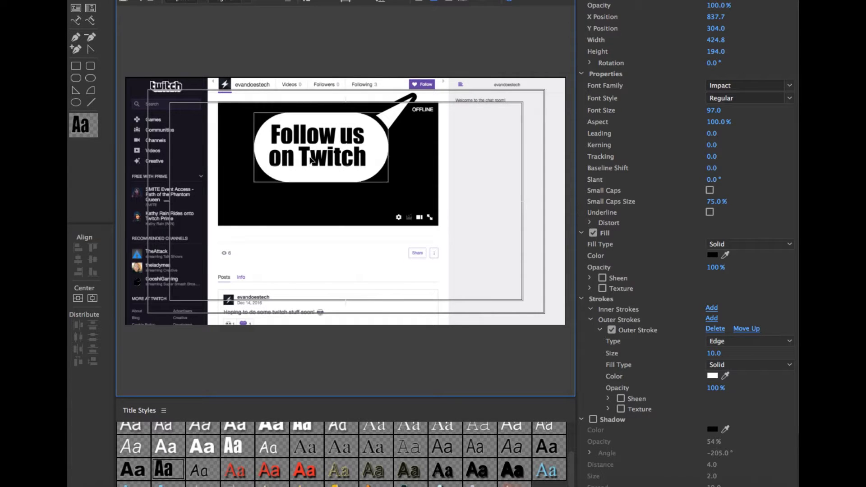
Set the text's font size to 105 and reposition the text at the middle of the bubble
{"action": "left_click_drag", "start_coordinate": [363, 156], "coordinate": [267, 136]}
{"action": "left_click_drag", "start_coordinate": [715, 111], "coordinate": [718, 111]}
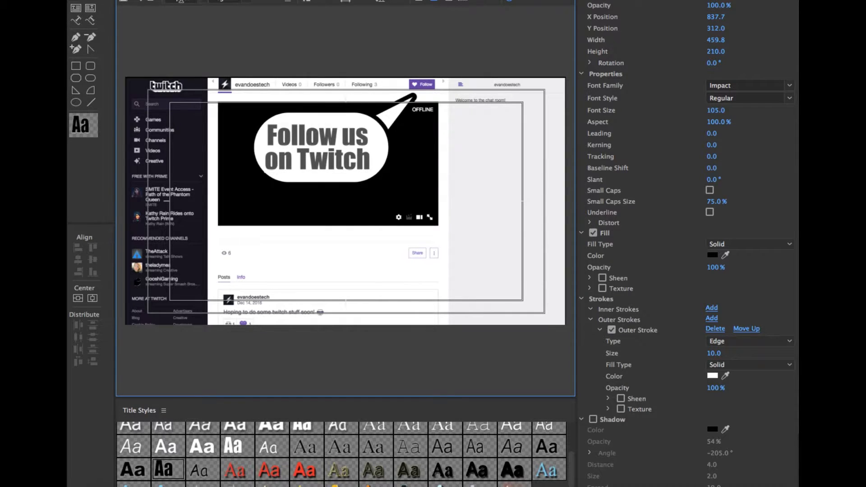
{"action": "left_click", "coordinate": [76, 1]}
{"action": "left_click_drag", "start_coordinate": [300, 144], "coordinate": [306, 141]}
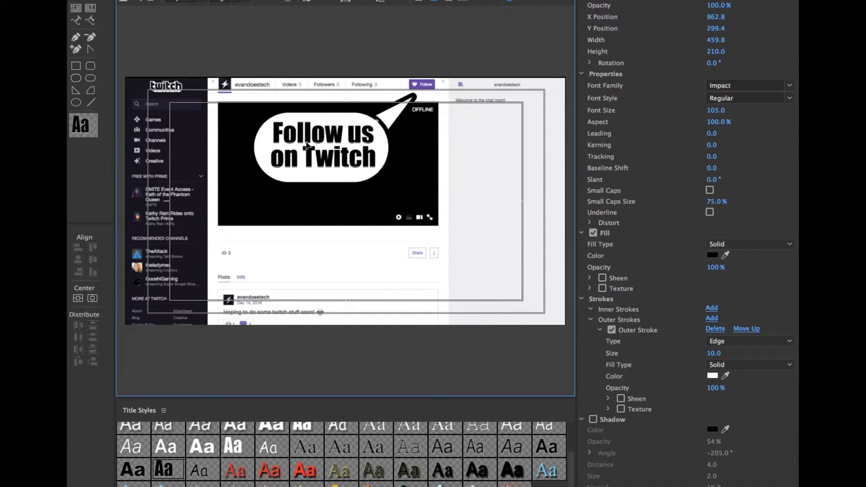
Shorten the rounded bubble from its lower edge to a height of about 279
{"action": "left_click", "coordinate": [498, 238]}
{"action": "left_click", "coordinate": [337, 182]}
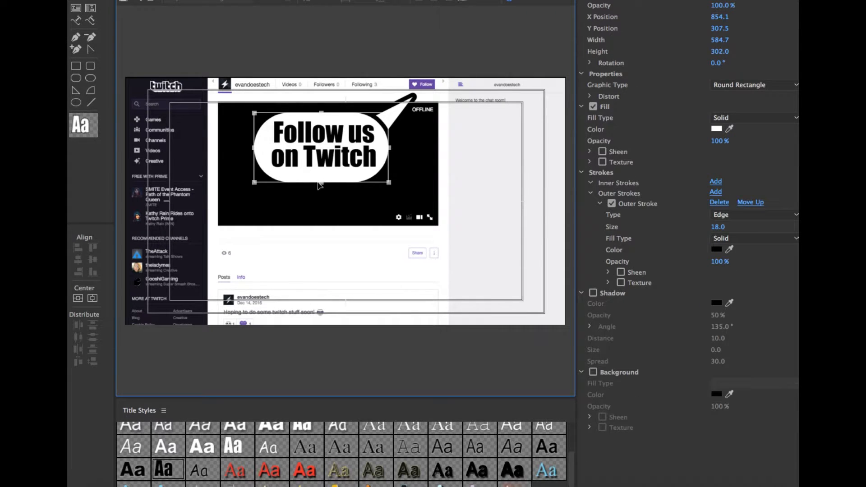
{"action": "left_click_drag", "start_coordinate": [320, 185], "coordinate": [323, 180]}
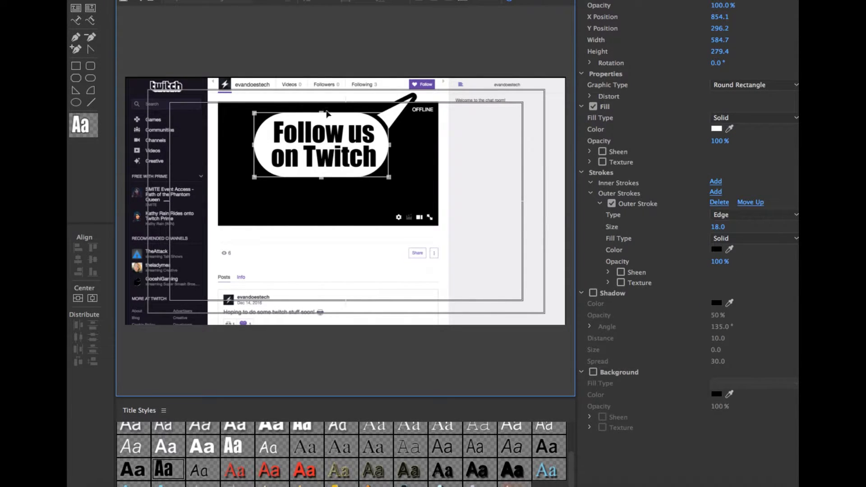
{"action": "left_click", "coordinate": [477, 217]}
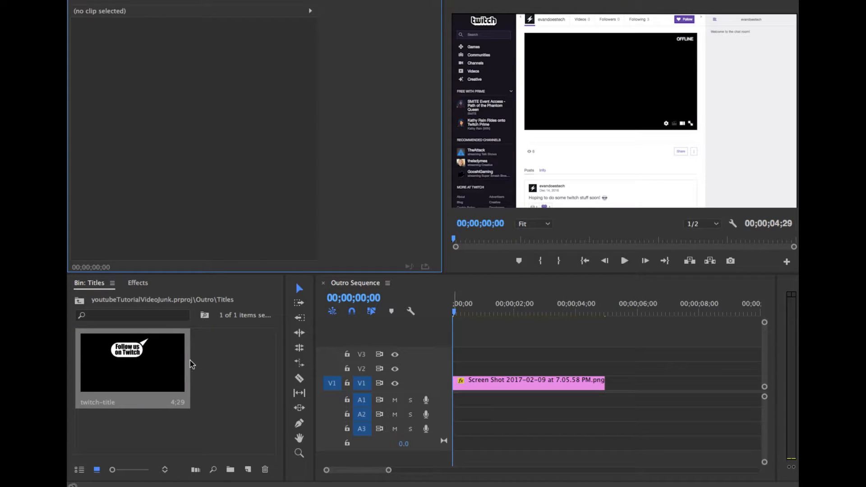
Place the twitch-title clip on V2 above the screenshot clip at the sequence start and play back the result
{"action": "left_click", "coordinate": [72, 350]}
{"action": "left_click_drag", "start_coordinate": [98, 366], "coordinate": [457, 366]}
{"action": "key", "text": "space"}
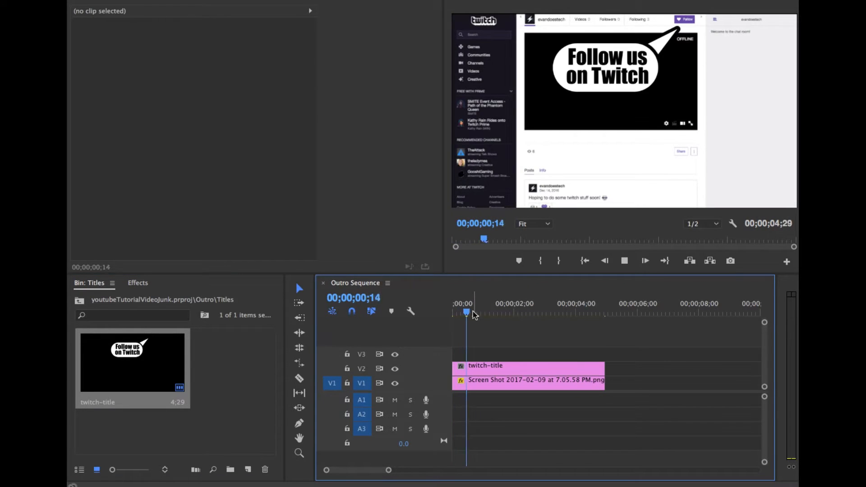
{"action": "key", "text": "space"}
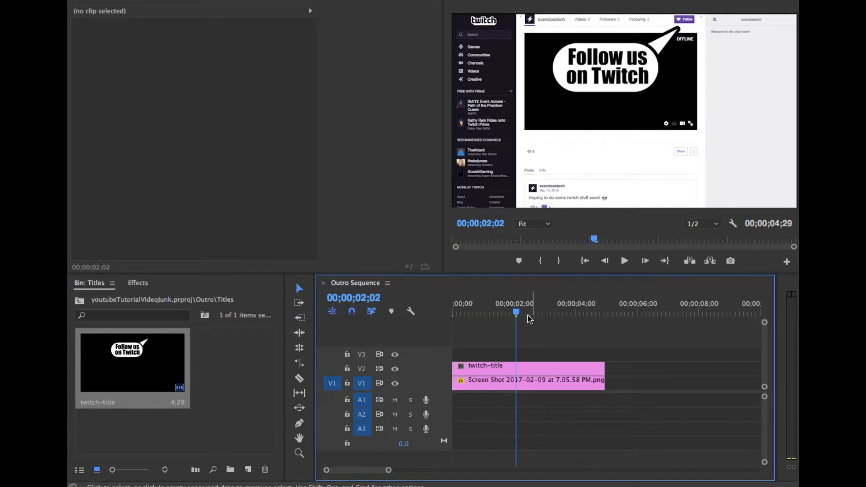
Turn on Scale keyframing for the twitch-title clip at 00;00;00;00
{"action": "left_click_drag", "start_coordinate": [529, 319], "coordinate": [361, 326]}
{"action": "left_click", "coordinate": [468, 372]}
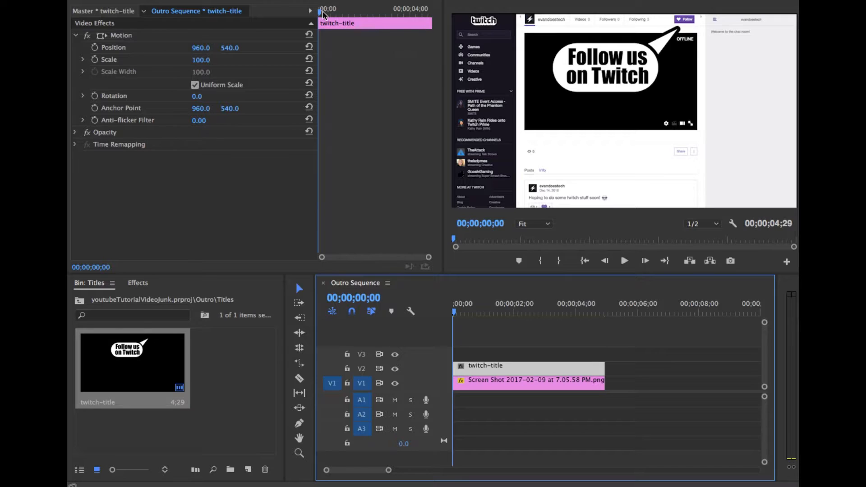
{"action": "left_click_drag", "start_coordinate": [324, 15], "coordinate": [306, 37]}
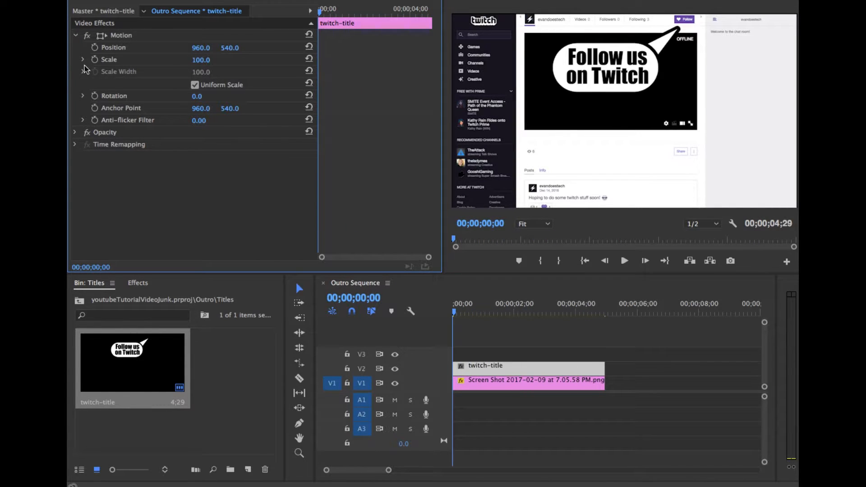
{"action": "left_click", "coordinate": [95, 60]}
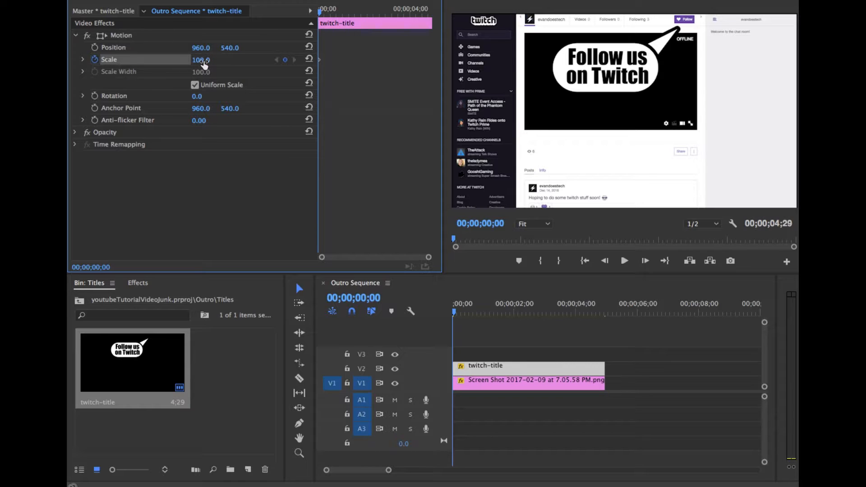
Move the twitch-title clip's anchor point to the tip of the bubble's tail, at about 1246.9, 96.1
{"action": "left_click", "coordinate": [640, 86]}
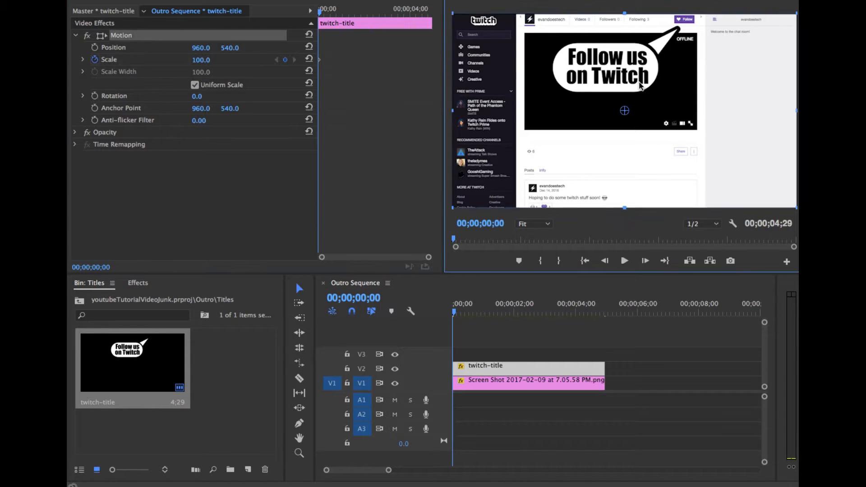
{"action": "left_click_drag", "start_coordinate": [626, 111], "coordinate": [676, 31]}
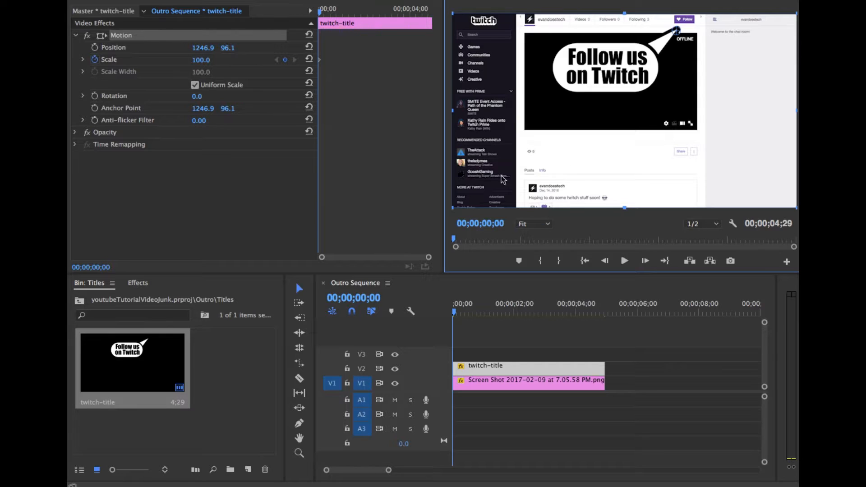
{"action": "left_click", "coordinate": [359, 201]}
{"action": "left_click", "coordinate": [648, 124]}
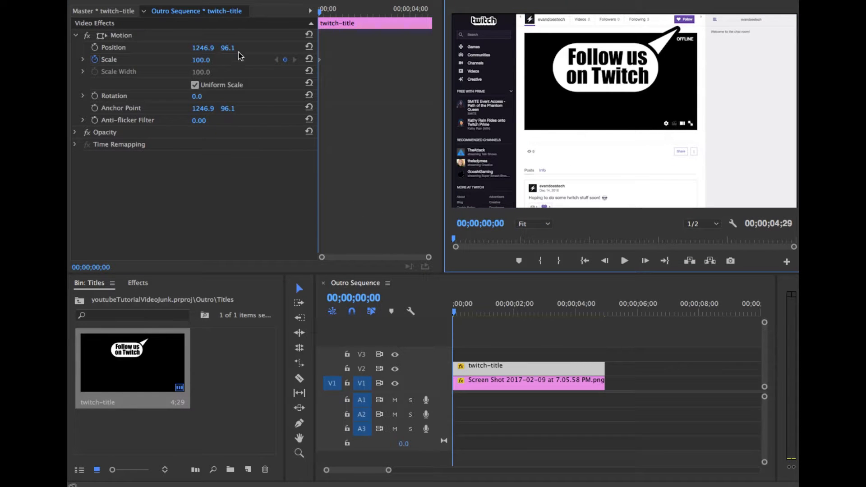
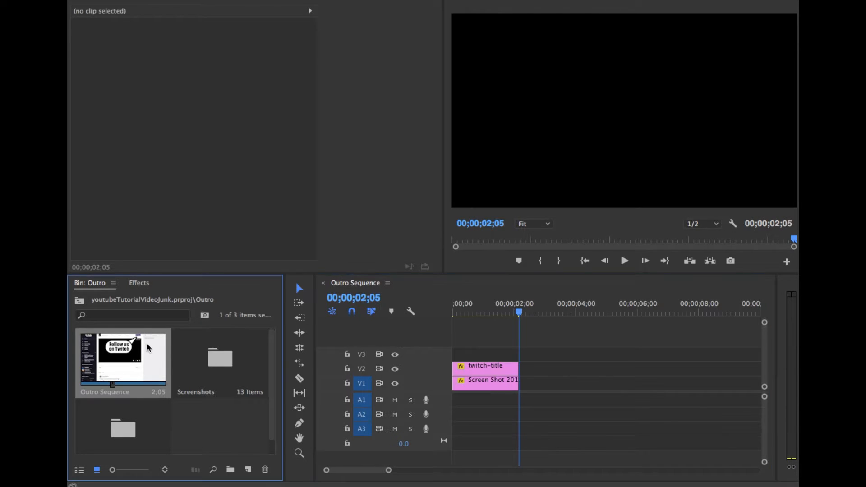
Open the Outro Sequence from the Outro bin
{"action": "double_click", "coordinate": [164, 332]}
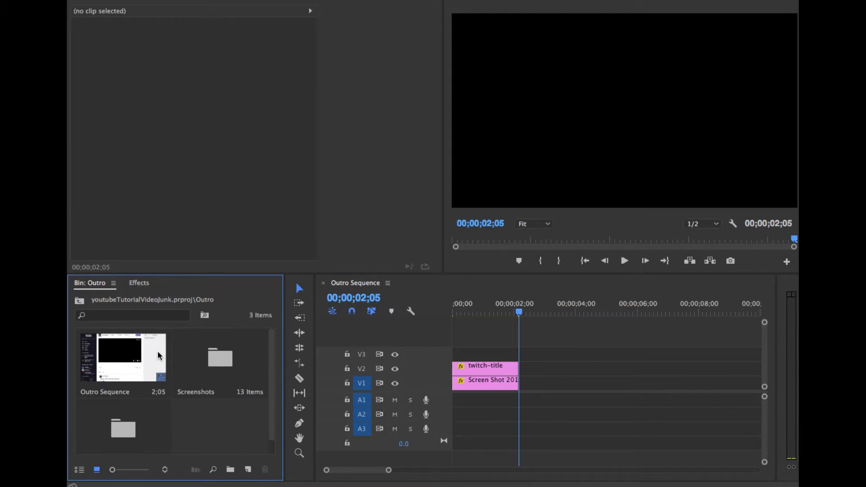
{"action": "left_click", "coordinate": [560, 256]}
{"action": "left_click", "coordinate": [117, 353]}
{"action": "left_click", "coordinate": [121, 369]}
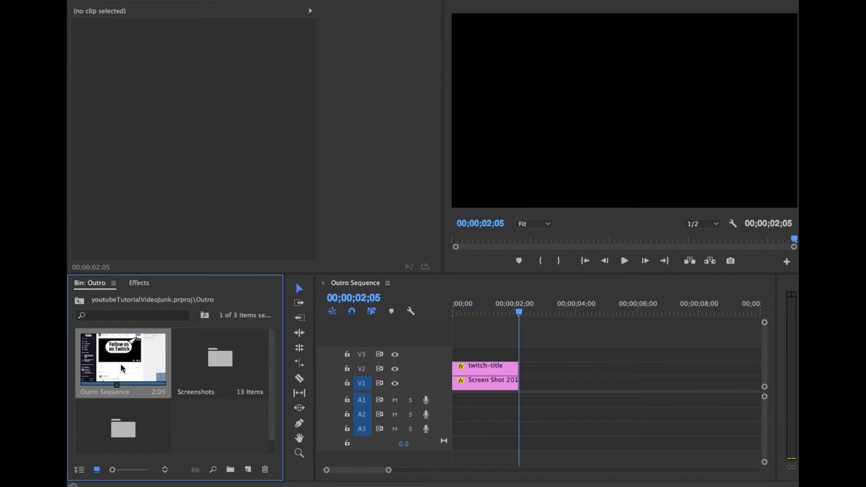
{"action": "double_click", "coordinate": [122, 367]}
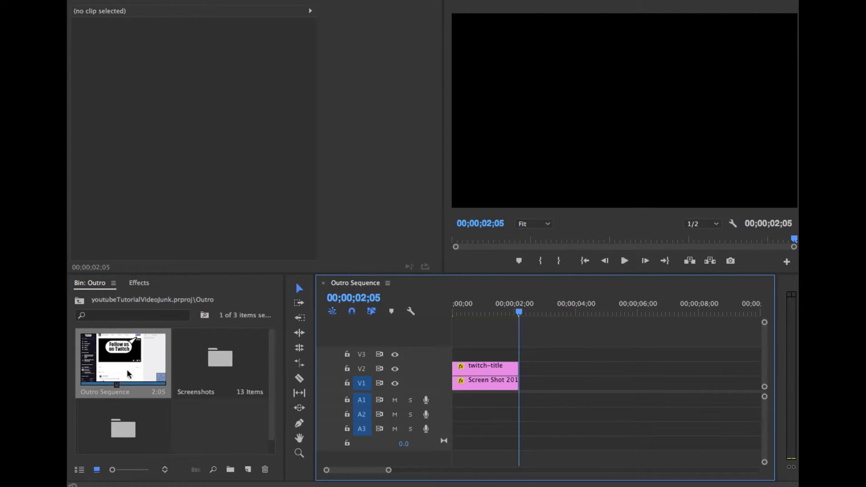
Add the Discord screenshot from the Screenshots bin to V1 directly after the first screenshot and park the playhead at 00;00;02;25
{"action": "scroll", "coordinate": [142, 414], "scroll_direction": "down", "scroll_amount": 1}
{"action": "double_click", "coordinate": [196, 376]}
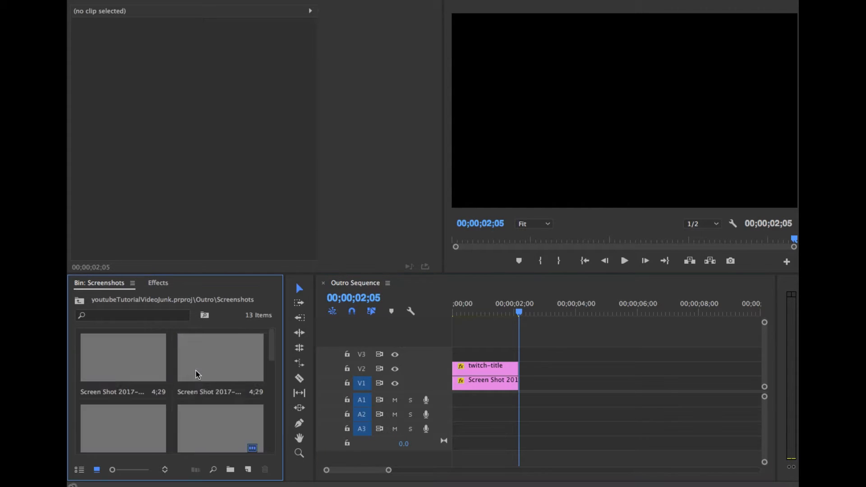
{"action": "scroll", "coordinate": [147, 371], "scroll_direction": "down", "scroll_amount": 1}
{"action": "scroll", "coordinate": [147, 371], "scroll_direction": "up", "scroll_amount": 10}
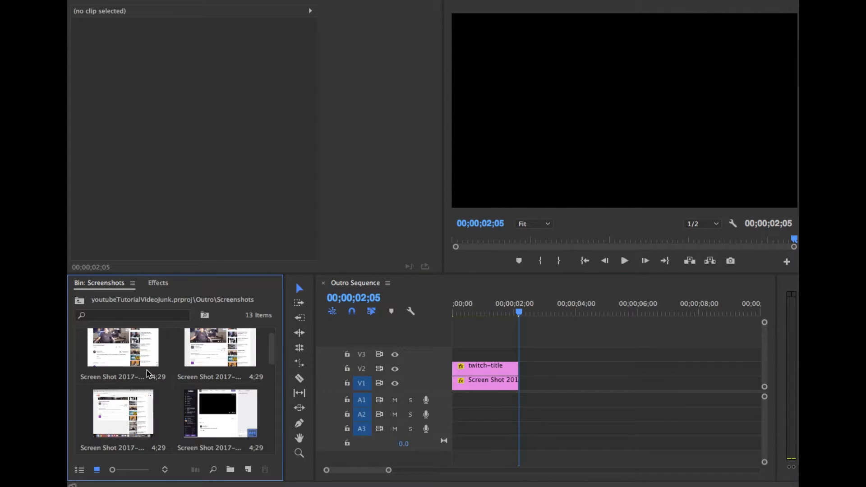
{"action": "scroll", "coordinate": [217, 383], "scroll_direction": "down", "scroll_amount": 2}
{"action": "scroll", "coordinate": [213, 381], "scroll_direction": "up", "scroll_amount": 1}
{"action": "scroll", "coordinate": [213, 383], "scroll_direction": "up", "scroll_amount": 1}
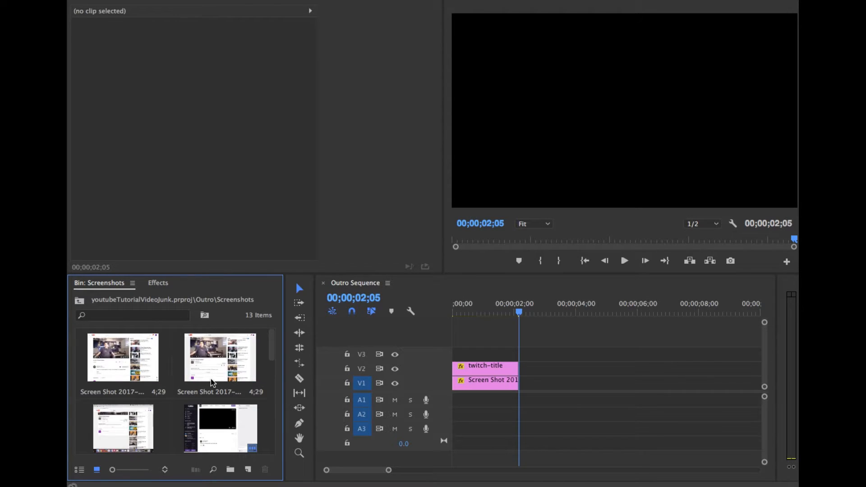
{"action": "scroll", "coordinate": [213, 382], "scroll_direction": "down", "scroll_amount": 2}
{"action": "left_click_drag", "start_coordinate": [108, 423], "coordinate": [523, 387]}
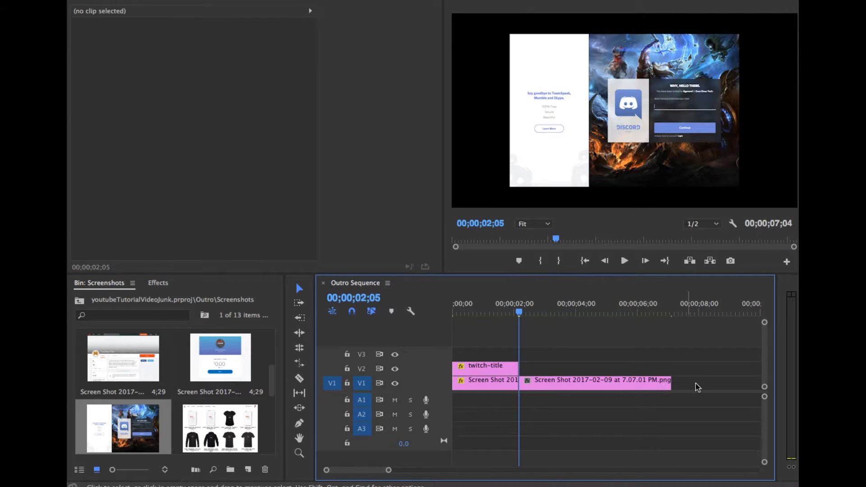
{"action": "left_click_drag", "start_coordinate": [524, 314], "coordinate": [540, 314]}
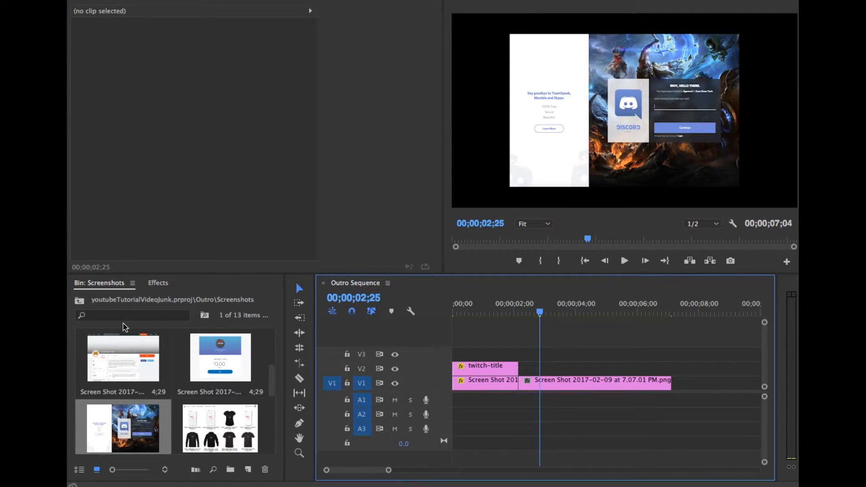
Create a new title named discord-title in the Titles bin with the default video settings
{"action": "left_click", "coordinate": [80, 300]}
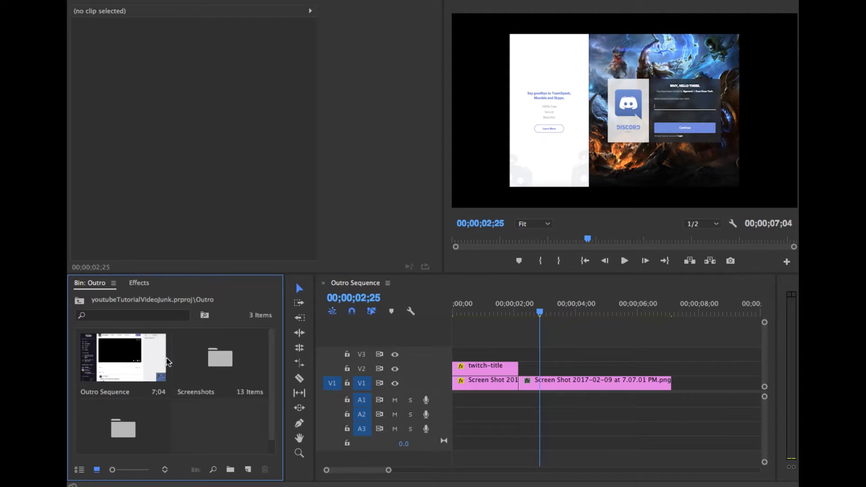
{"action": "double_click", "coordinate": [127, 423]}
{"action": "right_click", "coordinate": [215, 388]}
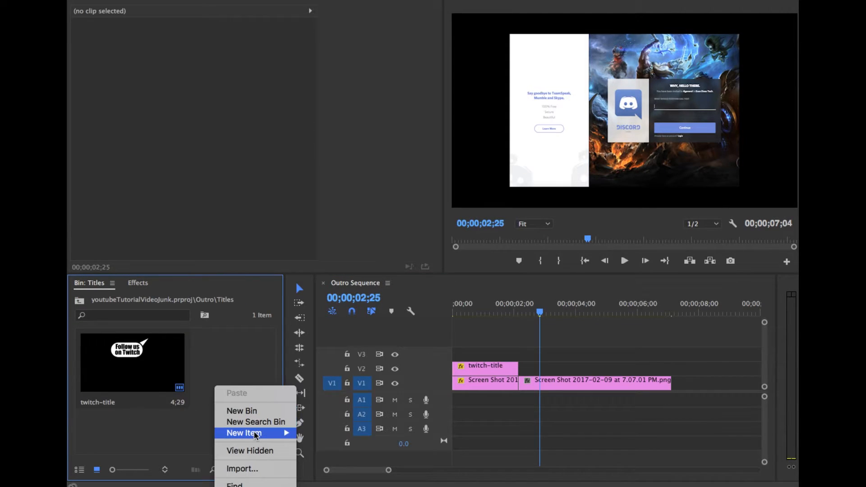
{"action": "mouse_move", "coordinate": [256, 435]}
{"action": "left_click", "coordinate": [318, 408]}
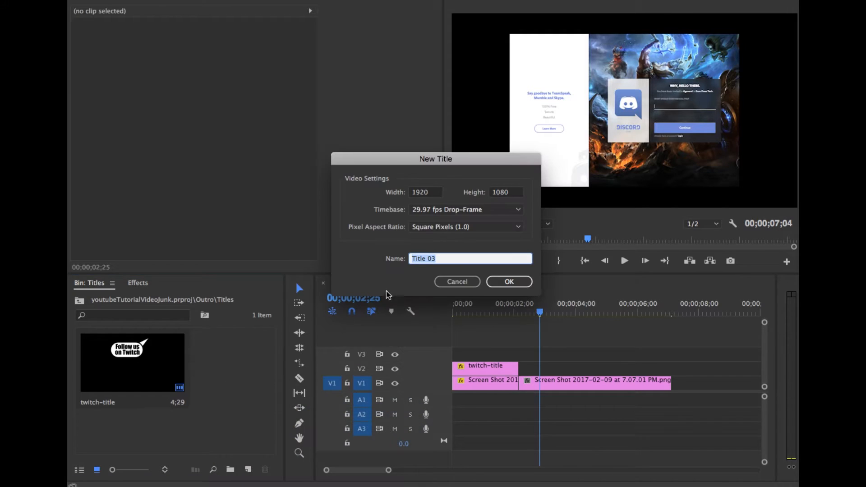
{"action": "type", "text": "discord-title"}
{"action": "key", "text": "Return"}
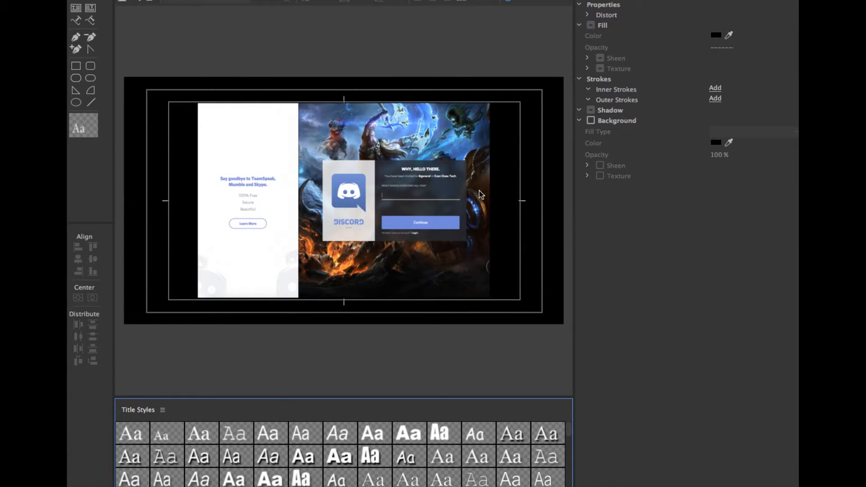
Close the title designer and scale the Discord screenshot to 152 so it fills the frame
{"action": "key", "text": "super+w"}
{"action": "left_click", "coordinate": [582, 134]}
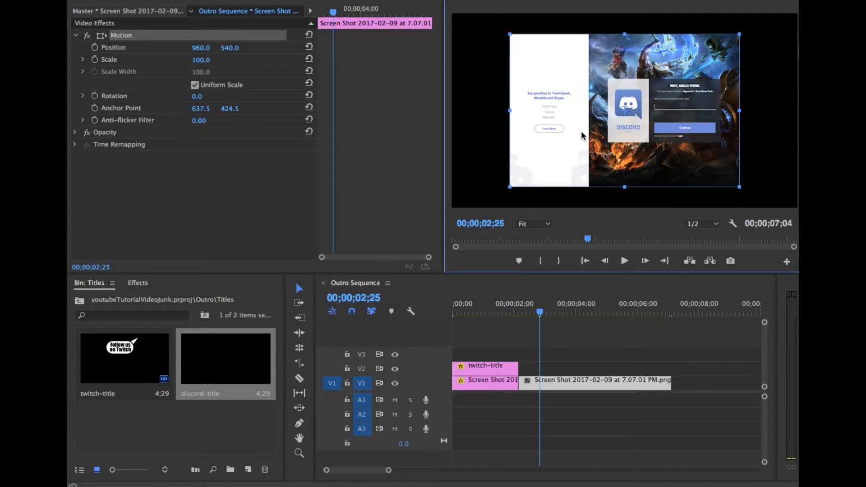
{"action": "left_click_drag", "start_coordinate": [211, 59], "coordinate": [235, 60]}
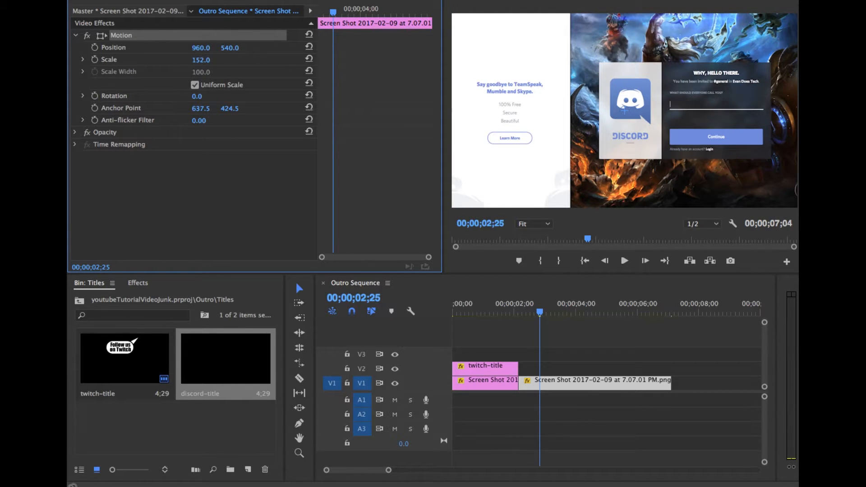
{"action": "left_click_drag", "start_coordinate": [234, 59], "coordinate": [234, 59]}
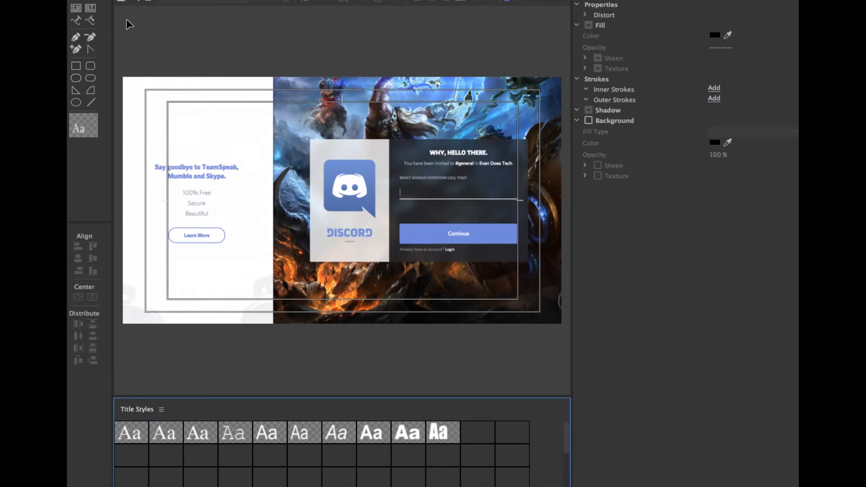
Load the new-speech-bubble user template into the discord-title
{"action": "left_click", "coordinate": [150, 3]}
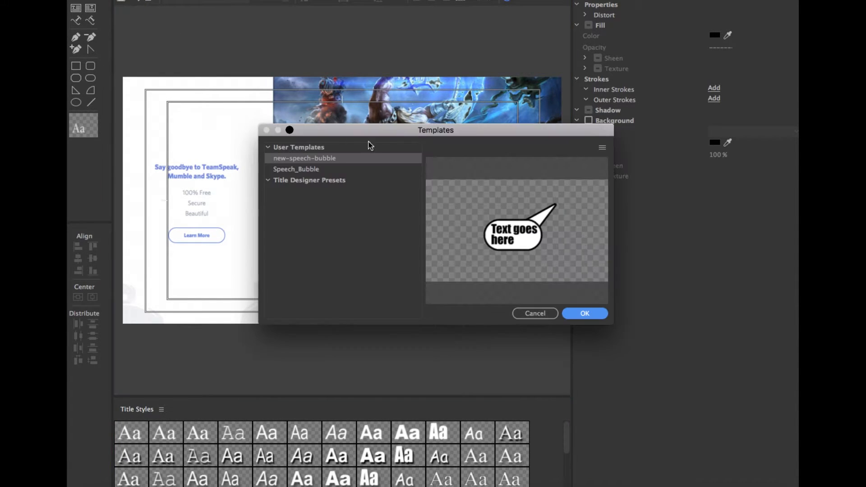
{"action": "left_click", "coordinate": [604, 317]}
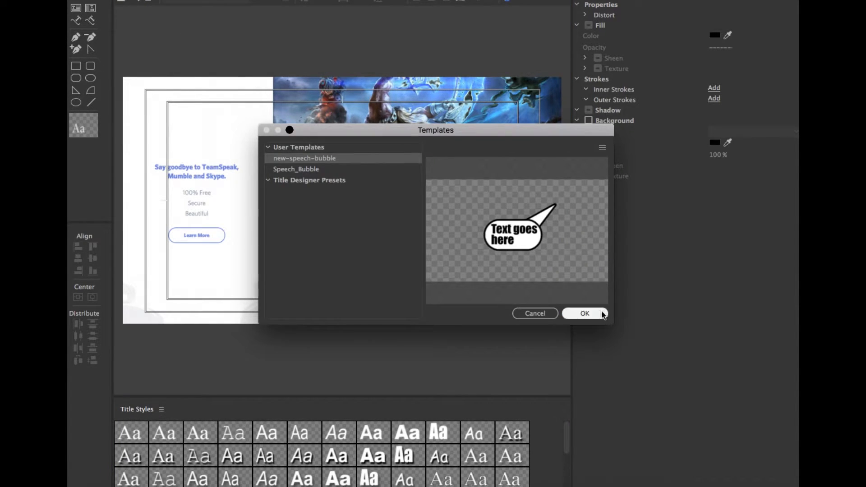
{"action": "left_click", "coordinate": [592, 315]}
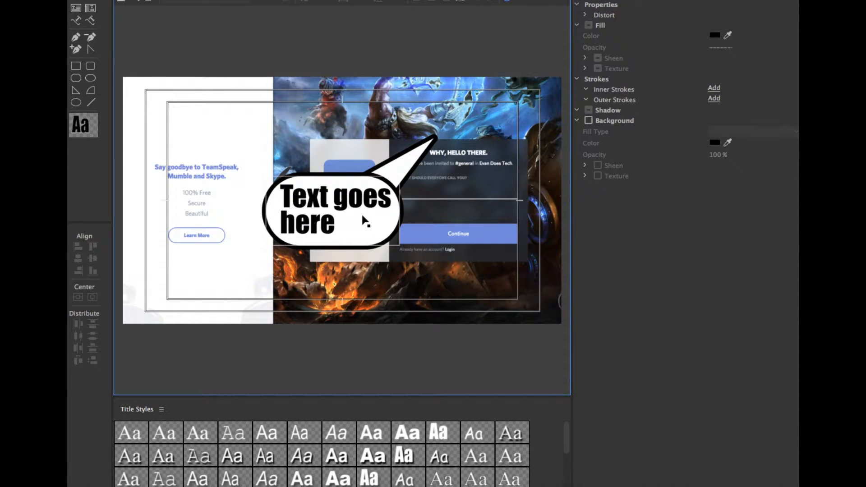
Move the bubble body over the lower-right area of the Discord screenshot, at about 1564, 781
{"action": "left_click", "coordinate": [361, 218]}
{"action": "left_click_drag", "start_coordinate": [387, 226], "coordinate": [512, 274]}
{"action": "key", "text": "super+s"}
Attach the tail to the bubble's upper-left edge pointing at the Discord name field, and move the text into the bubble at about 1568, 794
{"action": "left_click_drag", "start_coordinate": [402, 168], "coordinate": [484, 198]}
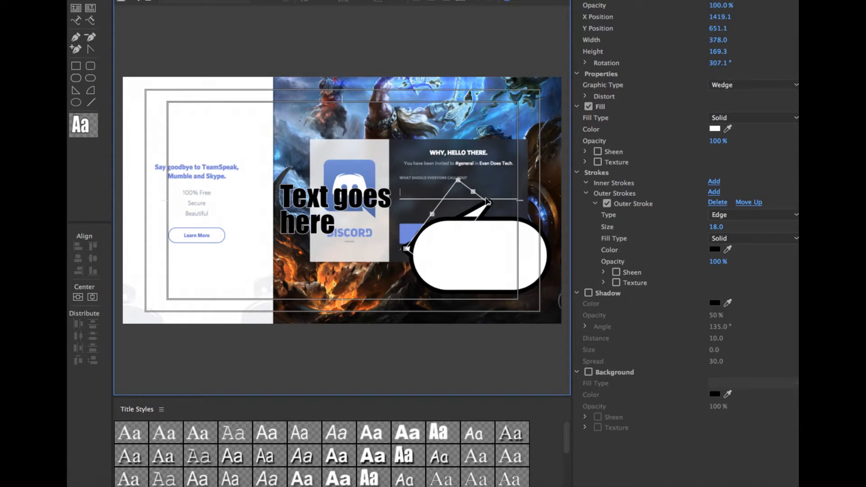
{"action": "left_click_drag", "start_coordinate": [494, 201], "coordinate": [433, 231]}
{"action": "left_click_drag", "start_coordinate": [311, 198], "coordinate": [453, 240]}
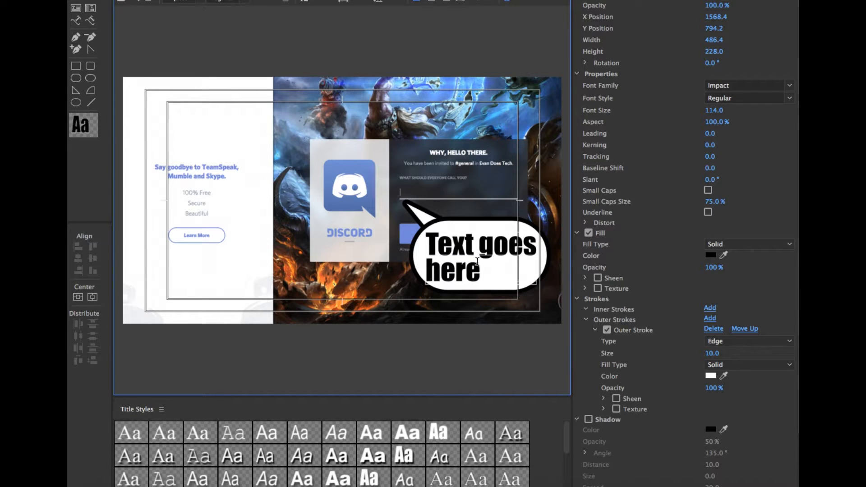
Replace the placeholder text with "Your odd nickname here" on three lines and centre-align it
{"action": "triple_click", "coordinate": [436, 226]}
{"action": "type", "text": "Your"}
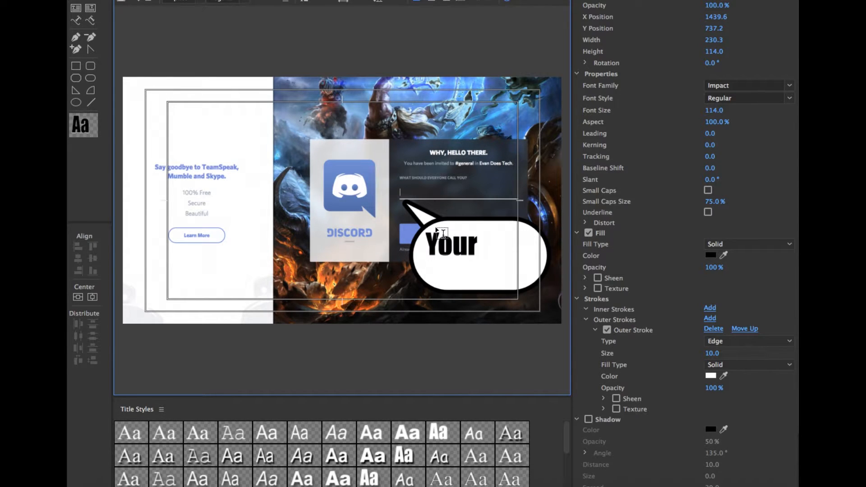
{"action": "type", "text": " odd nickname here"}
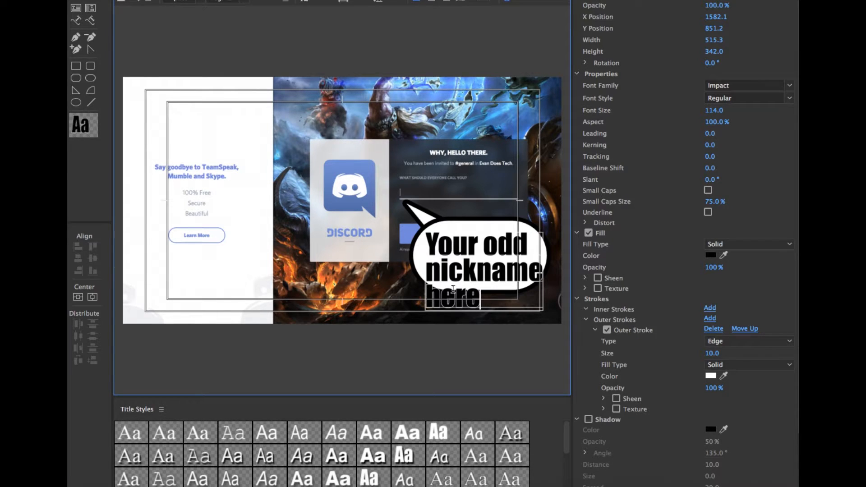
{"action": "left_click_drag", "start_coordinate": [482, 291], "coordinate": [407, 234]}
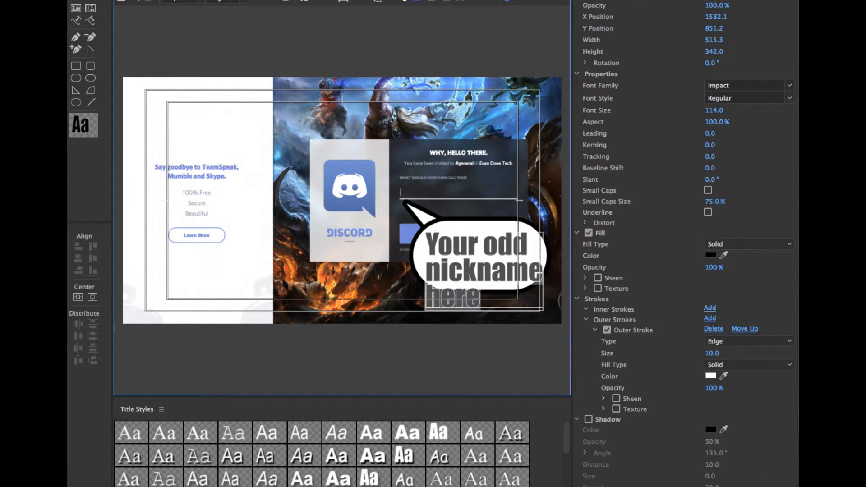
{"action": "left_click", "coordinate": [432, 2]}
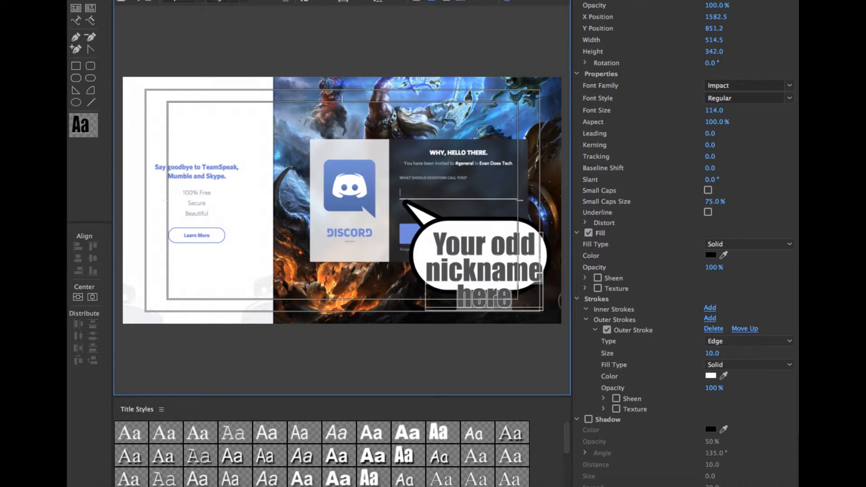
Stretch the round rectangle bubble downward to a height of about 418 to enclose the three lines of text
{"action": "left_click", "coordinate": [412, 262]}
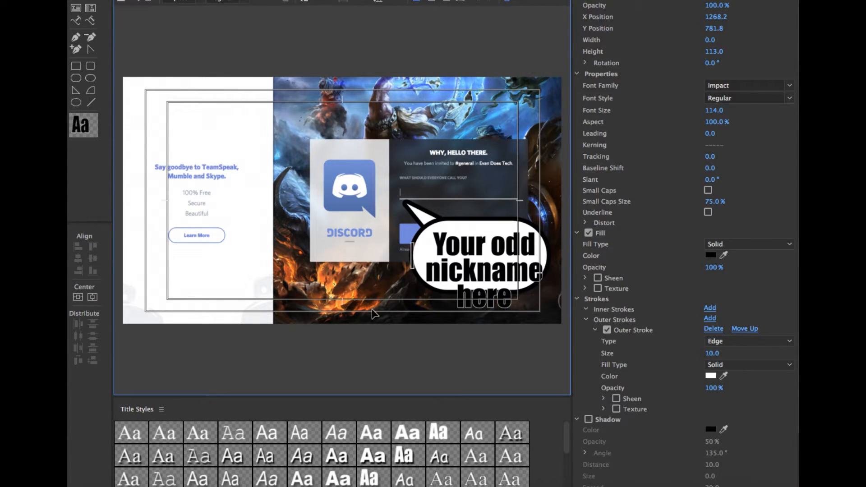
{"action": "left_click", "coordinate": [379, 307]}
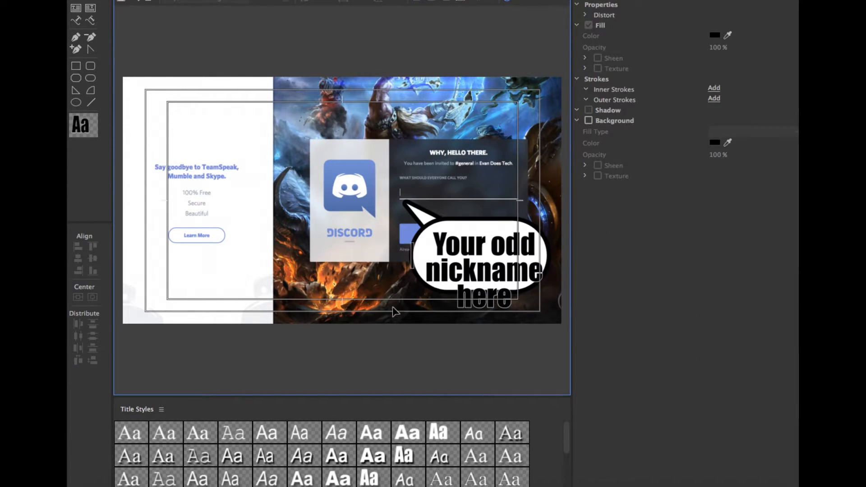
{"action": "left_click", "coordinate": [414, 264]}
{"action": "left_click", "coordinate": [415, 266]}
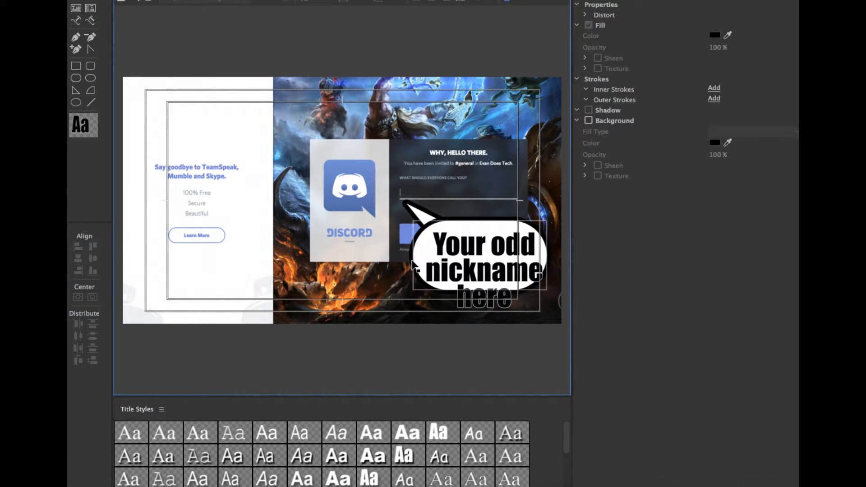
{"action": "left_click", "coordinate": [410, 267]}
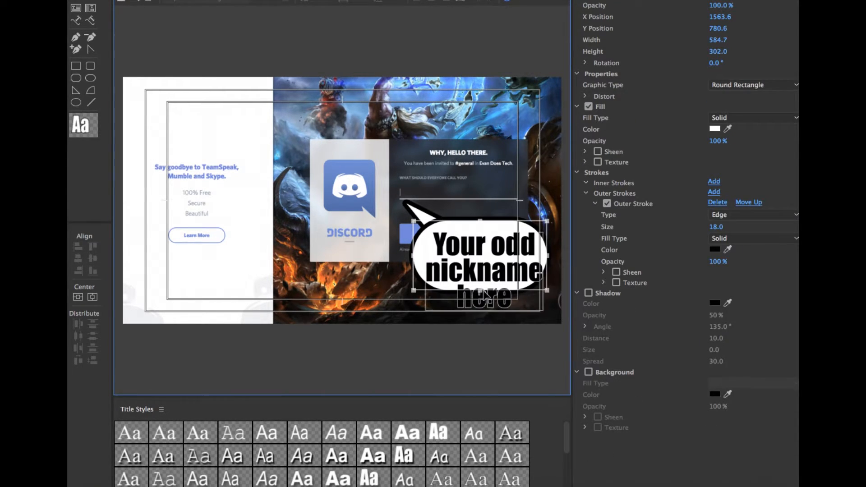
{"action": "left_click_drag", "start_coordinate": [482, 293], "coordinate": [489, 315]}
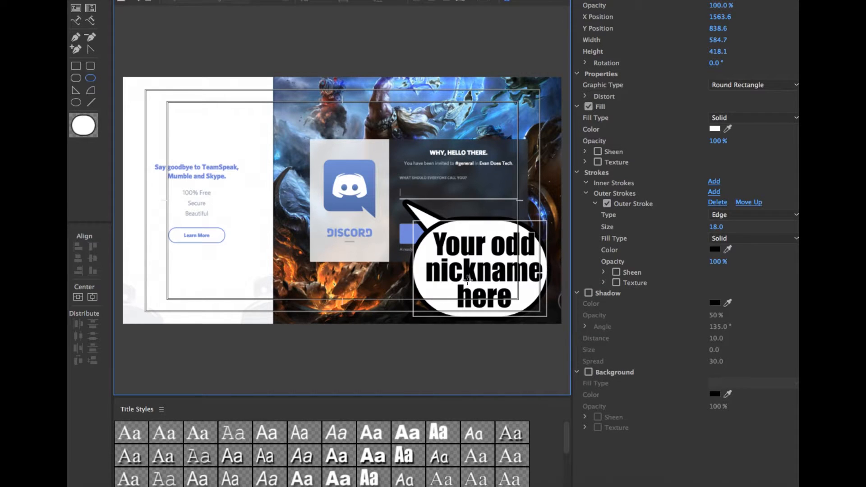
Shift the text slightly toward the bubble's centre and join "here" onto the "nickname" line
{"action": "key", "text": "v"}
{"action": "left_click", "coordinate": [479, 280]}
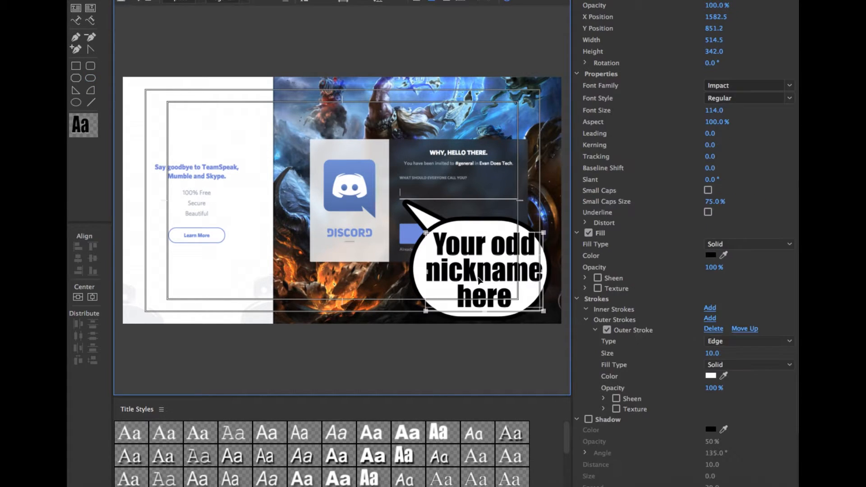
{"action": "left_click_drag", "start_coordinate": [478, 279], "coordinate": [474, 282]}
{"action": "double_click", "coordinate": [459, 301]}
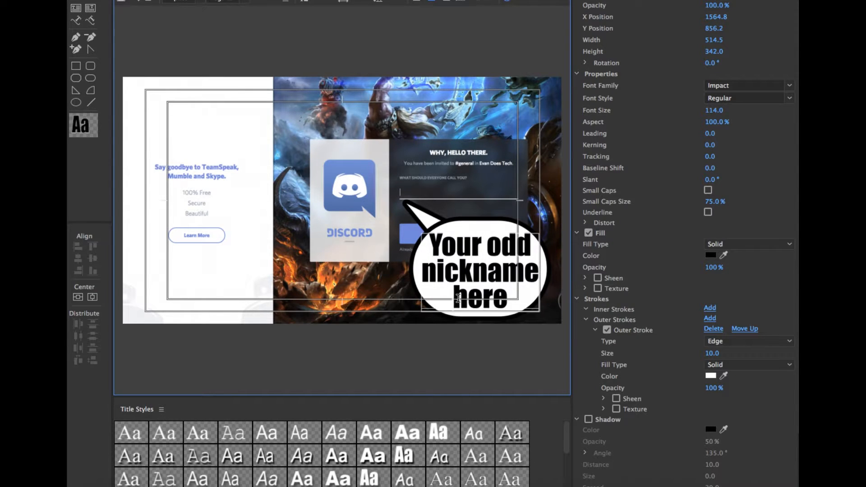
{"action": "key", "text": "BackSpace"}
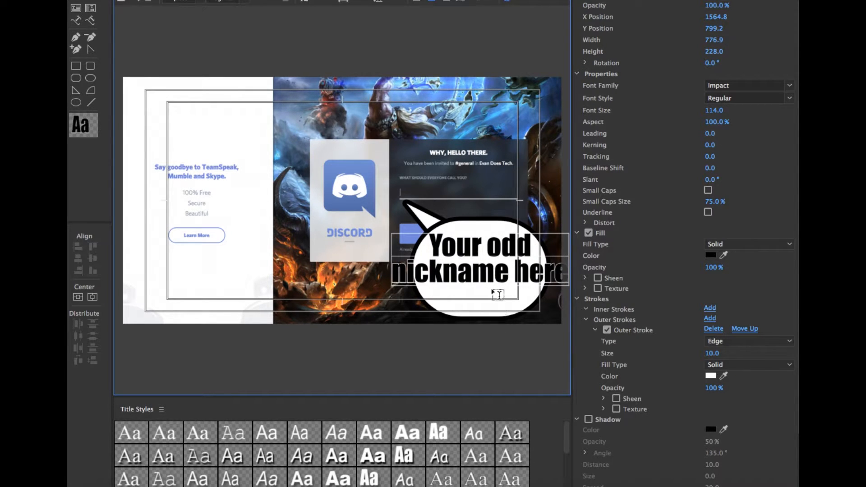
Widen the bubble leftward to about 847, move the two-line text inside it, and reduce the bubble's height to fit
{"action": "left_click", "coordinate": [467, 313]}
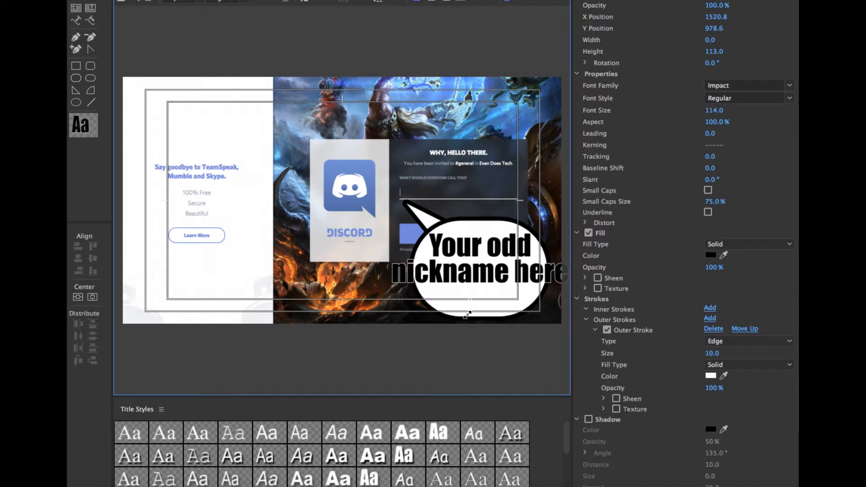
{"action": "left_click", "coordinate": [471, 314]}
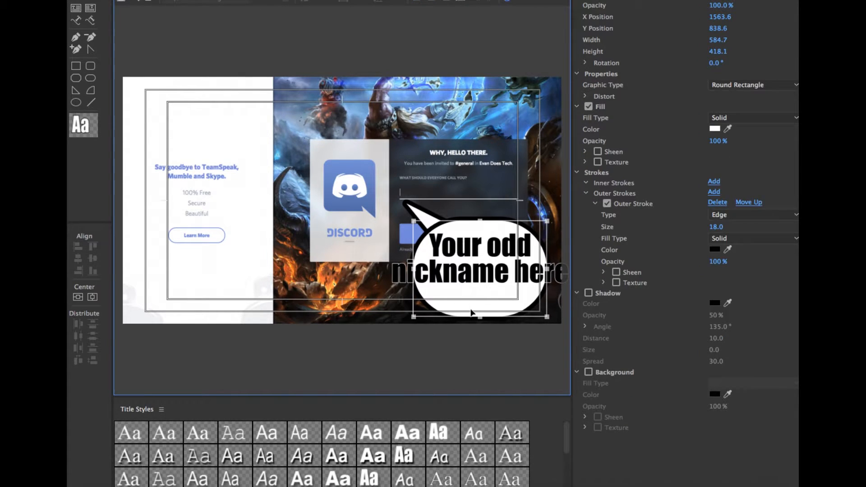
{"action": "key", "text": "ctrl+s"}
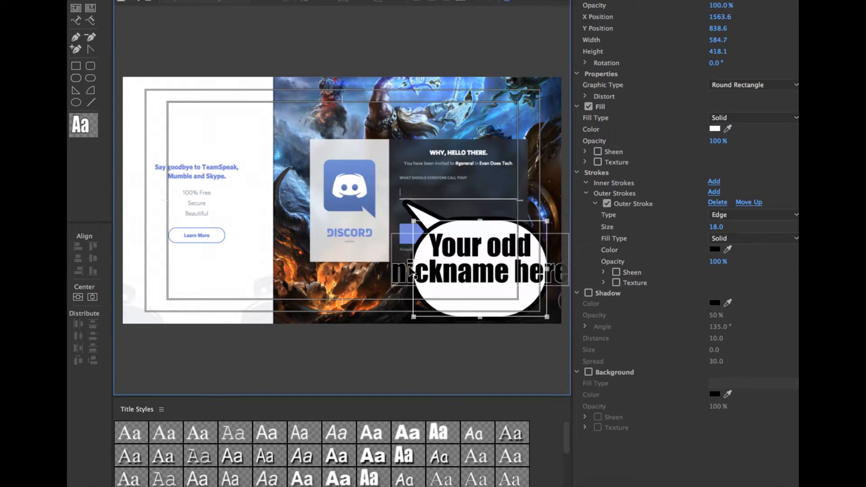
{"action": "left_click_drag", "start_coordinate": [414, 269], "coordinate": [354, 260]}
{"action": "left_click_drag", "start_coordinate": [499, 285], "coordinate": [402, 257]}
{"action": "left_click", "coordinate": [441, 311]}
{"action": "left_click_drag", "start_coordinate": [442, 311], "coordinate": [451, 292]}
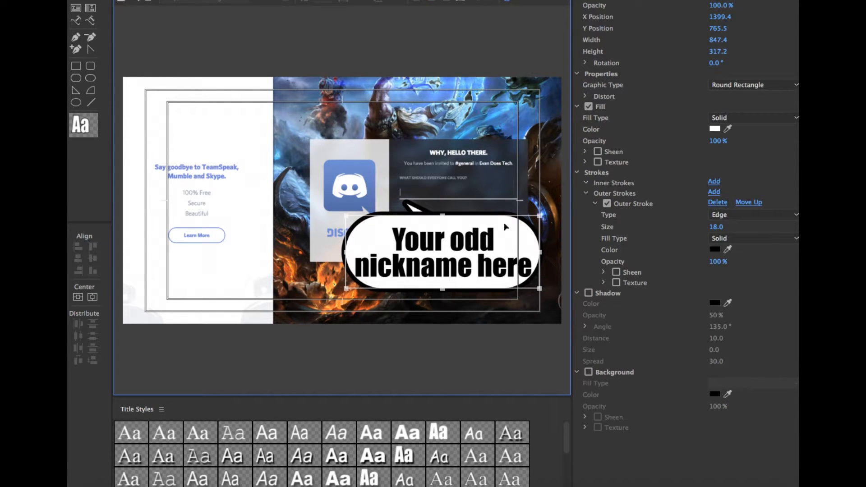
{"action": "mouse_move", "coordinate": [444, 216]}
{"action": "left_mouse_down"}
{"action": "mouse_move", "coordinate": [444, 233]}
{"action": "mouse_move", "coordinate": [443, 227]}
{"action": "left_mouse_up"}
Move the bubble and its text to the lower centre of the frame and reattach the wedge so it points at the nickname field
{"action": "left_click", "coordinate": [475, 243]}
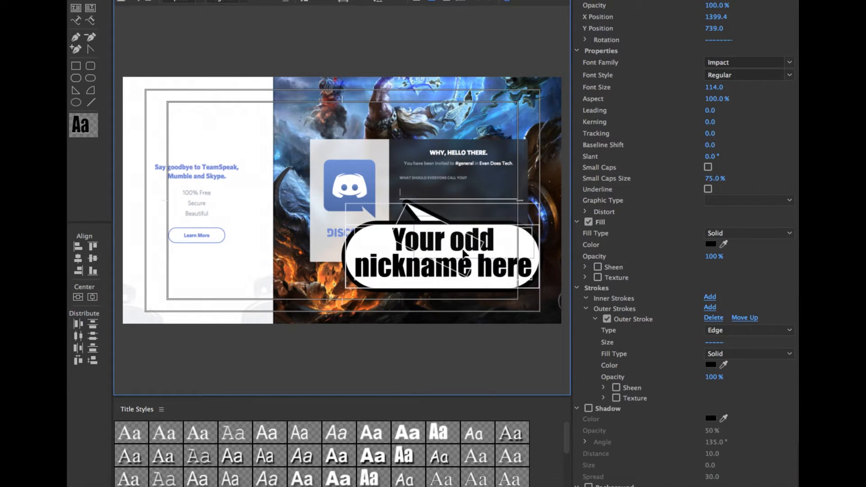
{"action": "left_click", "coordinate": [450, 272]}
{"action": "left_click_drag", "start_coordinate": [450, 272], "coordinate": [332, 280]}
{"action": "left_click", "coordinate": [435, 228]}
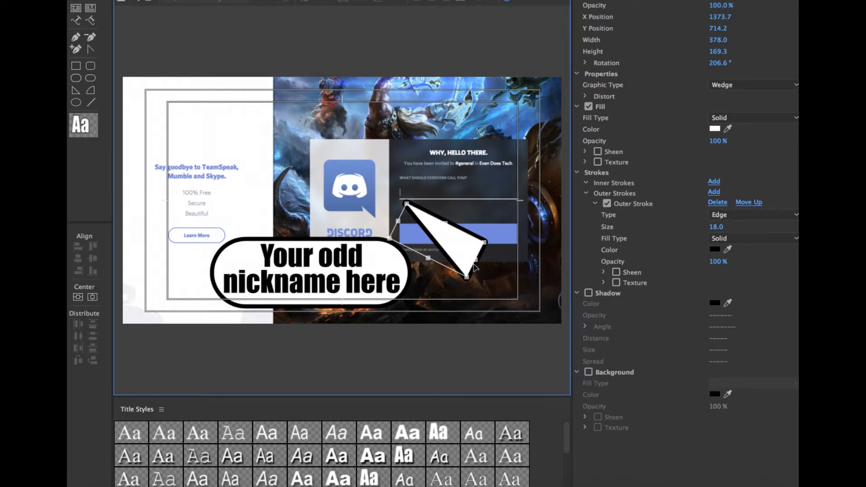
{"action": "left_click_drag", "start_coordinate": [481, 260], "coordinate": [453, 202]}
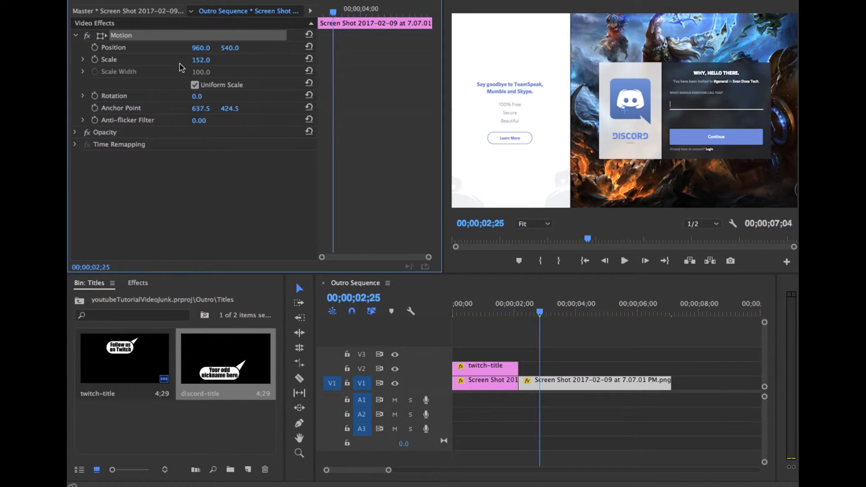
Try the ***POP IN*** preset on the Discord screenshot clip, preview it, and undo it
{"action": "left_click", "coordinate": [138, 283]}
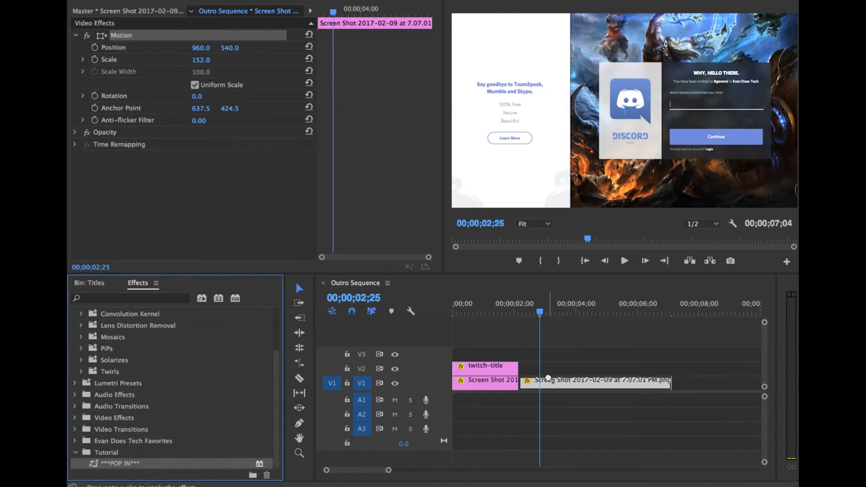
{"action": "left_click_drag", "start_coordinate": [549, 379], "coordinate": [549, 380]}
{"action": "left_click_drag", "start_coordinate": [529, 310], "coordinate": [511, 306]}
{"action": "key", "text": "space"}
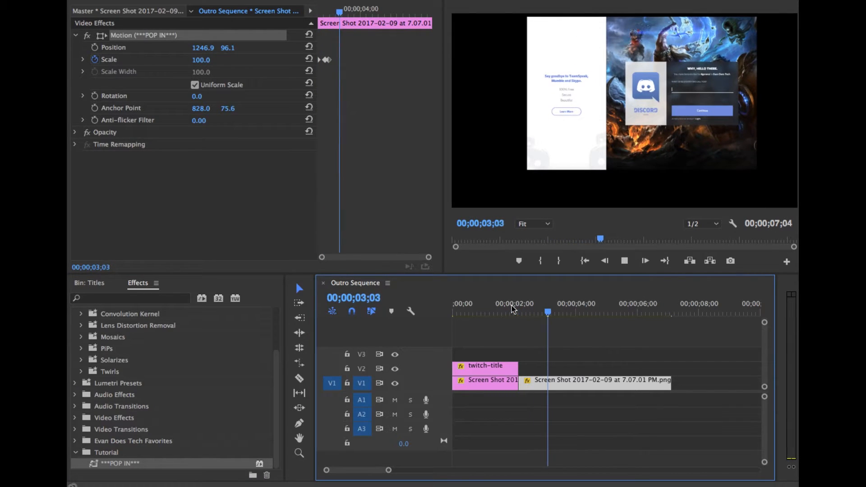
{"action": "key", "text": "space"}
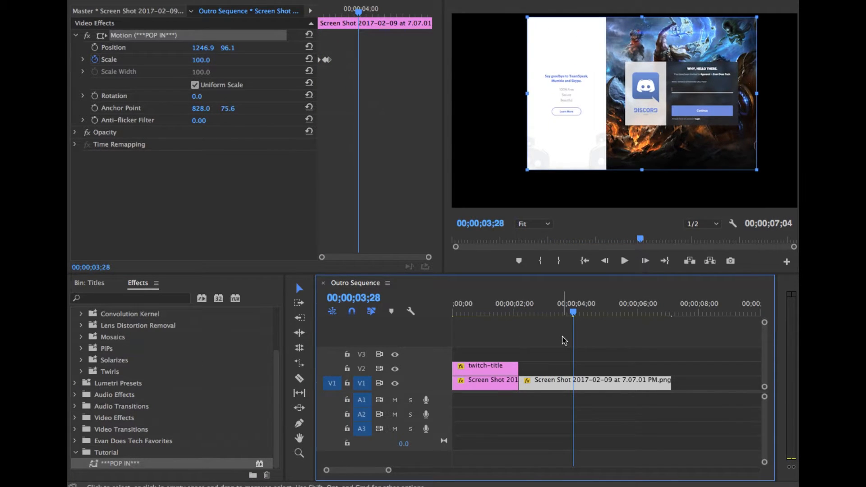
{"action": "key", "text": "super+z"}
Place discord-title on V2 directly above the Discord screenshot clip and apply the ***POP IN*** preset to the title
{"action": "left_click_drag", "start_coordinate": [567, 311], "coordinate": [517, 319]}
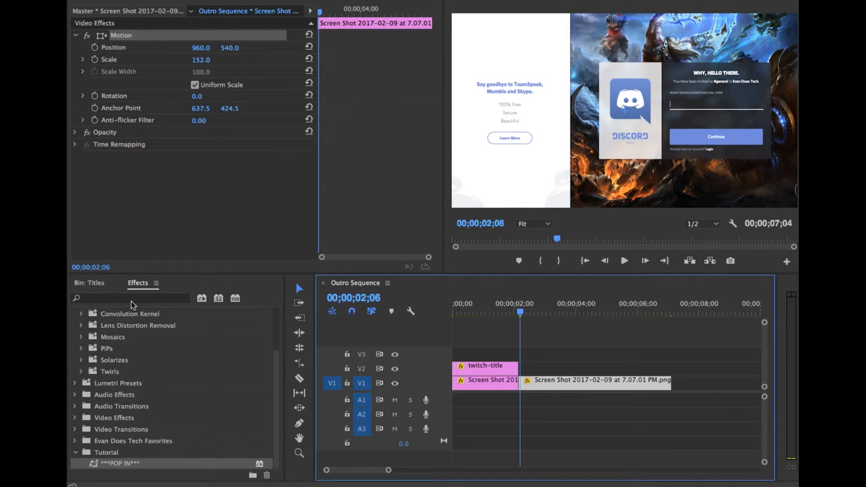
{"action": "left_click", "coordinate": [100, 285]}
{"action": "left_click_drag", "start_coordinate": [208, 366], "coordinate": [522, 371]}
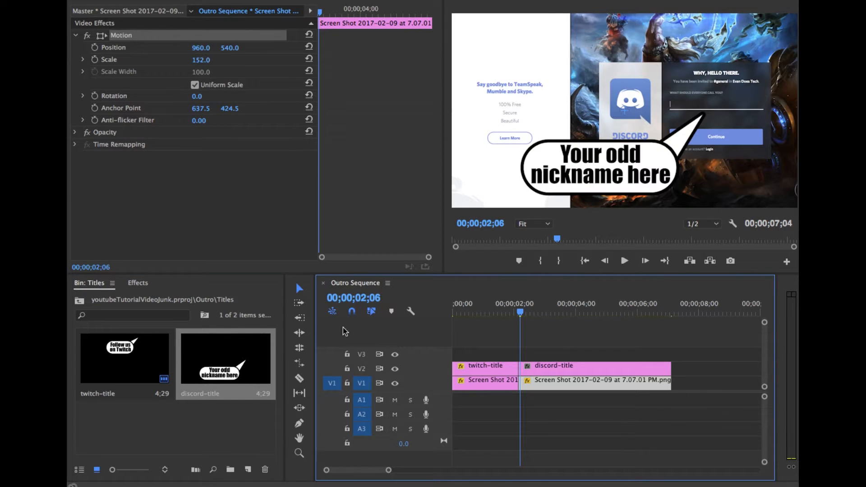
{"action": "left_click", "coordinate": [135, 284]}
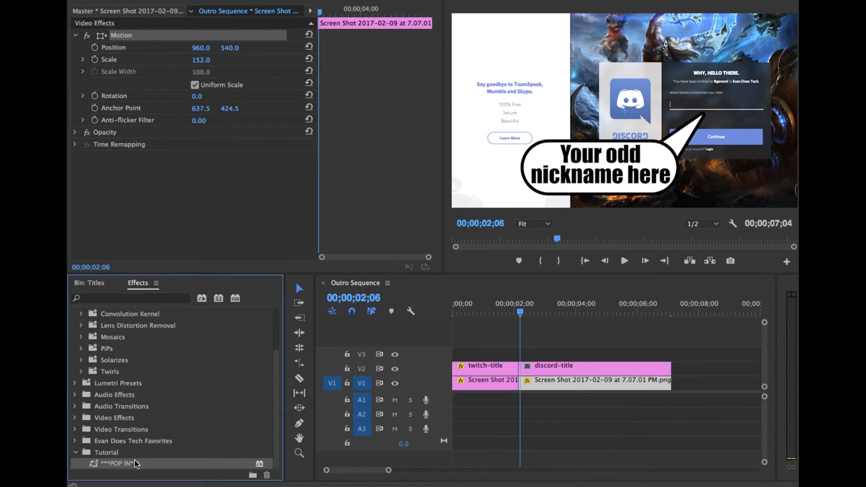
{"action": "left_click_drag", "start_coordinate": [538, 375], "coordinate": [537, 373]}
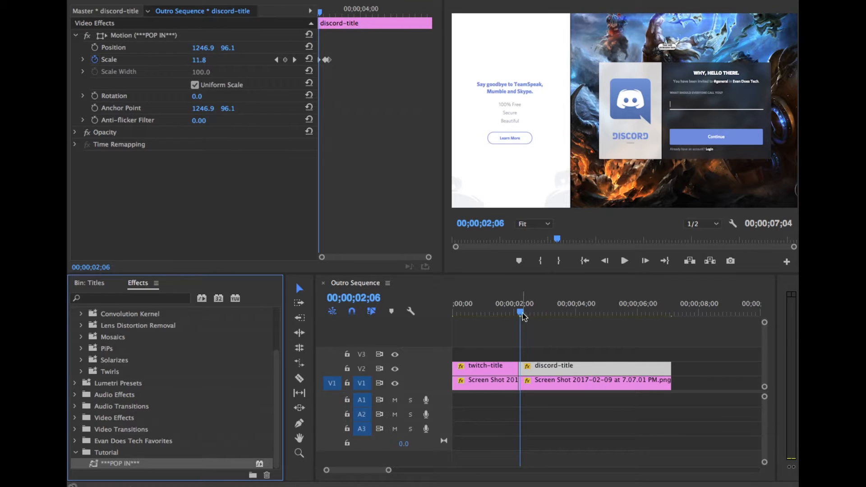
Save the project and move discord-title's Motion anchor point to the tip of the bubble's pointer, at about 1387.9, 570.4
{"action": "left_click", "coordinate": [573, 371]}
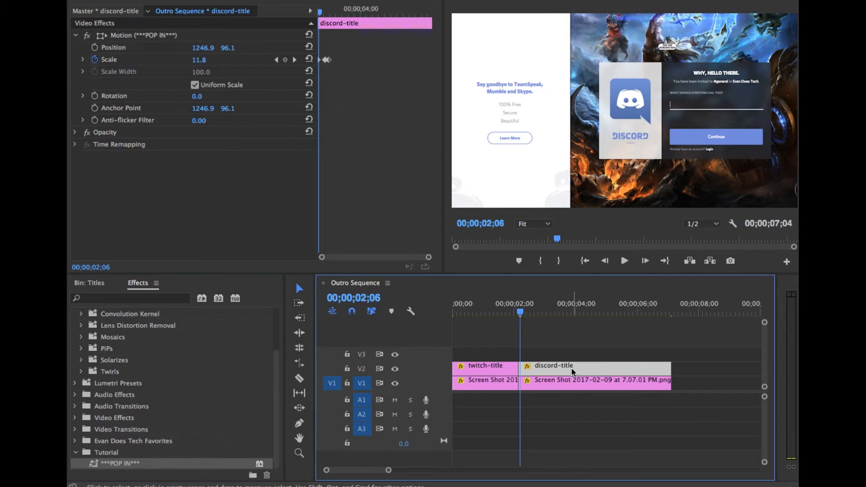
{"action": "left_click", "coordinate": [550, 313]}
{"action": "key", "text": "super+s"}
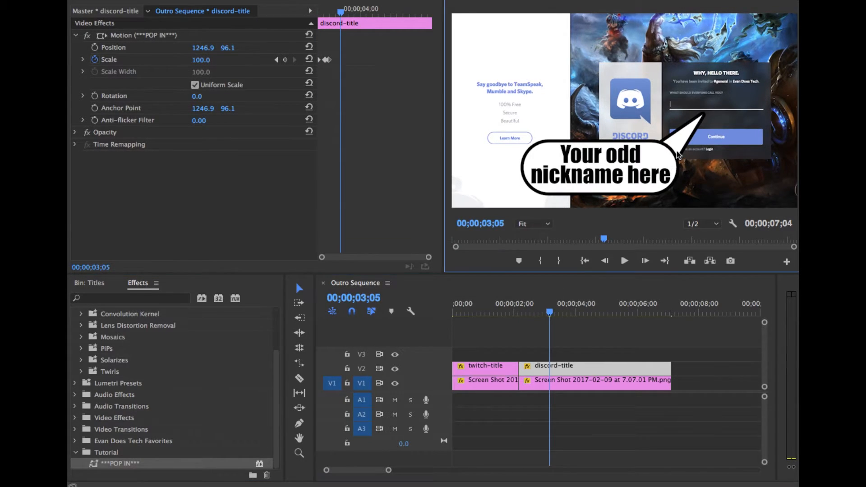
{"action": "left_click", "coordinate": [678, 155]}
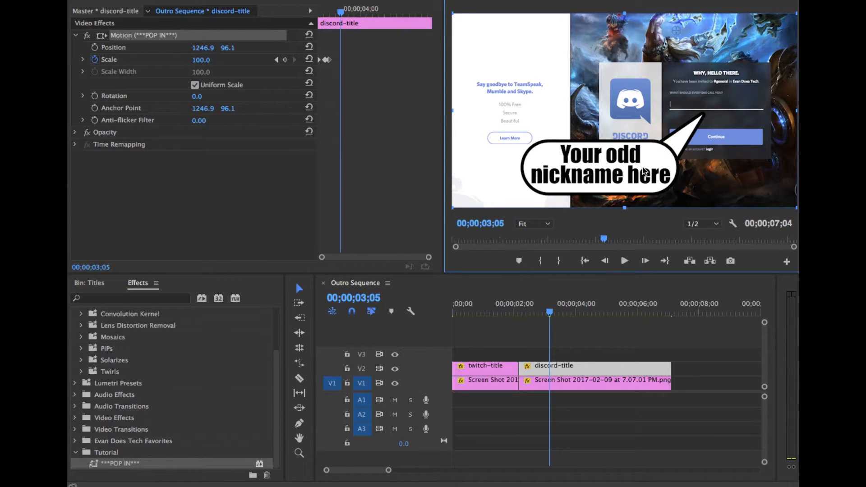
{"action": "left_click", "coordinate": [585, 367]}
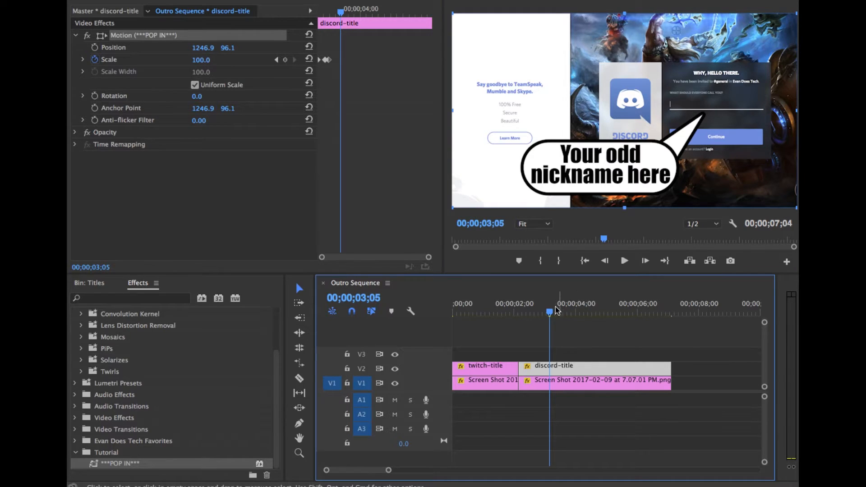
{"action": "left_click_drag", "start_coordinate": [606, 143], "coordinate": [606, 141]}
{"action": "left_click_drag", "start_coordinate": [675, 29], "coordinate": [696, 119]}
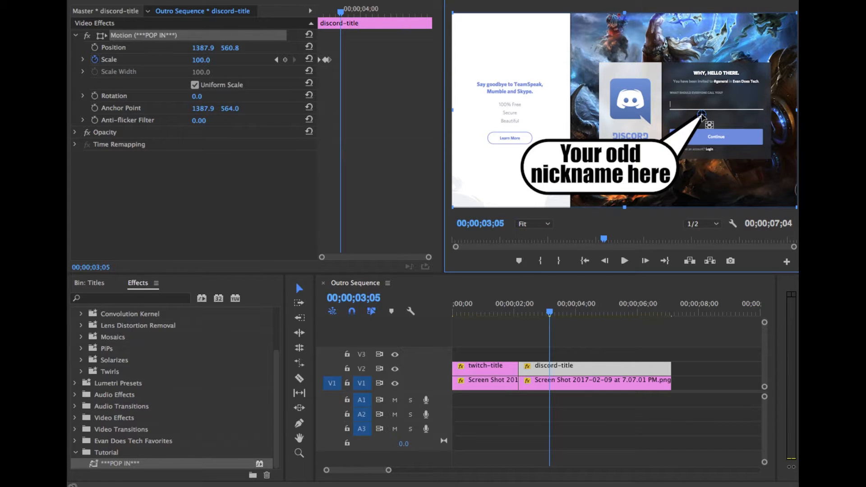
Play back the start of discord-title several times to check its pop-in animation
{"action": "left_click", "coordinate": [513, 312]}
{"action": "key", "text": "space"}
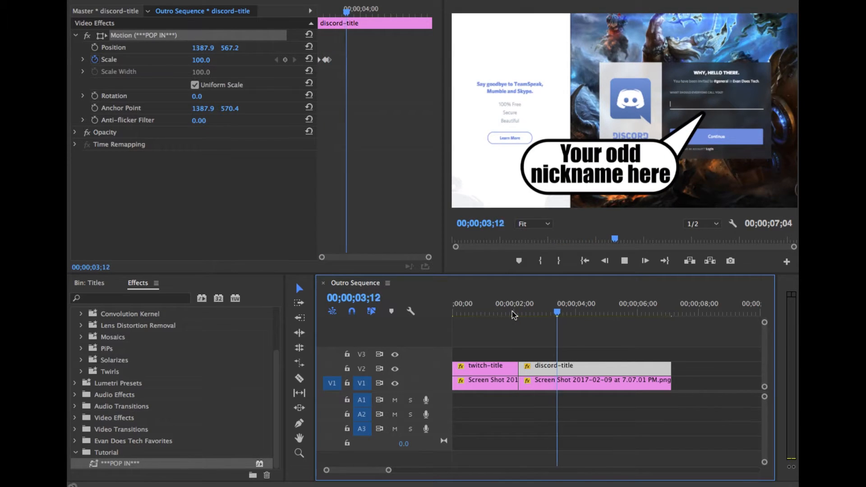
{"action": "left_click", "coordinate": [512, 311]}
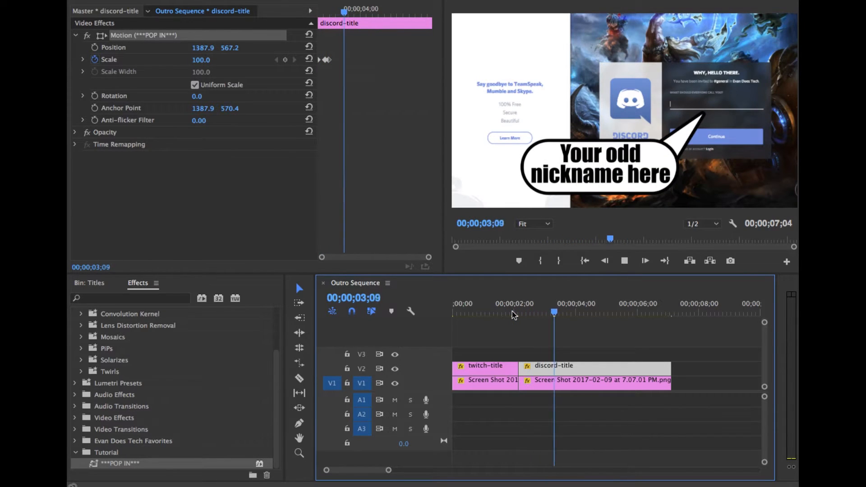
{"action": "key", "text": "space"}
{"action": "left_click_drag", "start_coordinate": [566, 311], "coordinate": [512, 313]}
{"action": "key", "text": "space"}
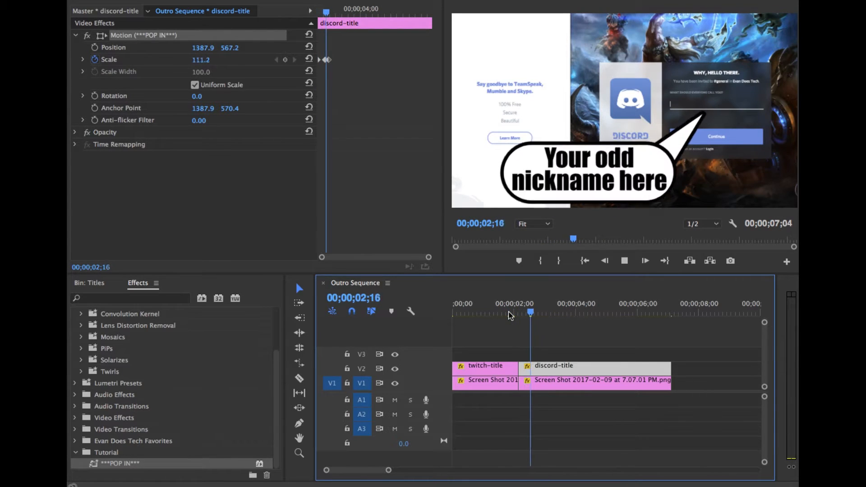
{"action": "key", "text": "space"}
{"action": "key", "text": "space"}
Cut discord-title and the Discord screenshot at 00;00;04;02 and delete the remaining portions of both clips
{"action": "key", "text": "space"}
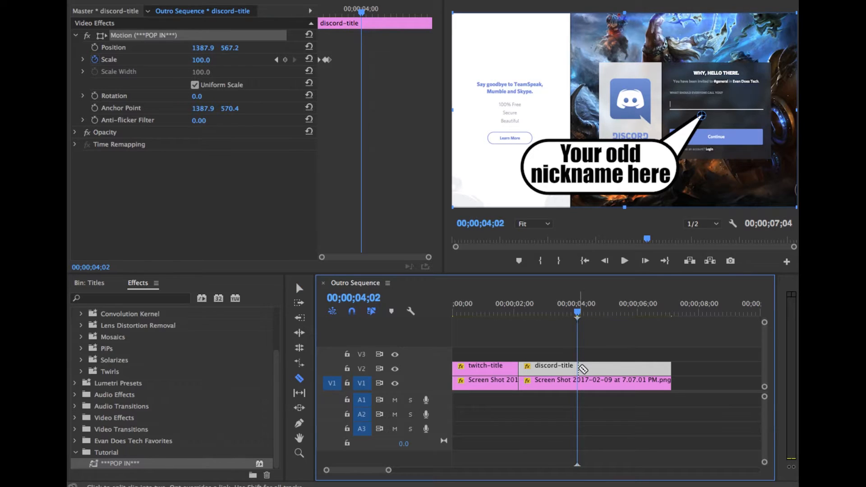
{"action": "left_click", "coordinate": [583, 369]}
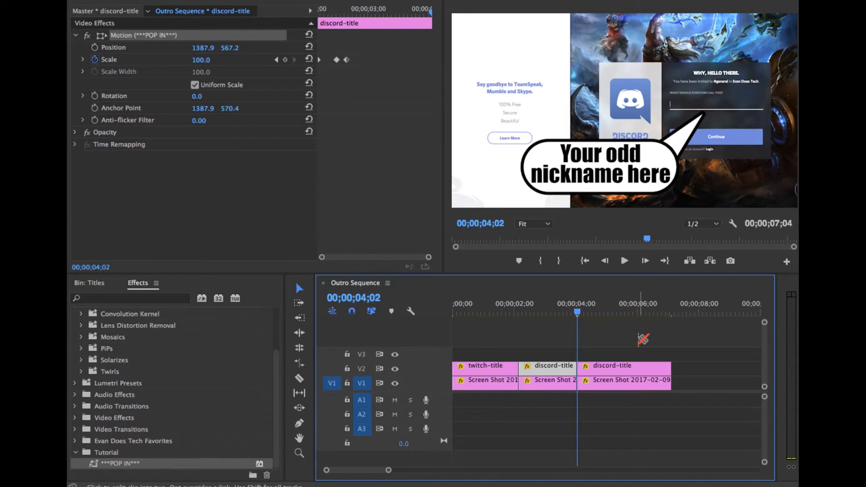
{"action": "left_click_drag", "start_coordinate": [634, 351], "coordinate": [624, 394]}
{"action": "key", "text": "Delete"}
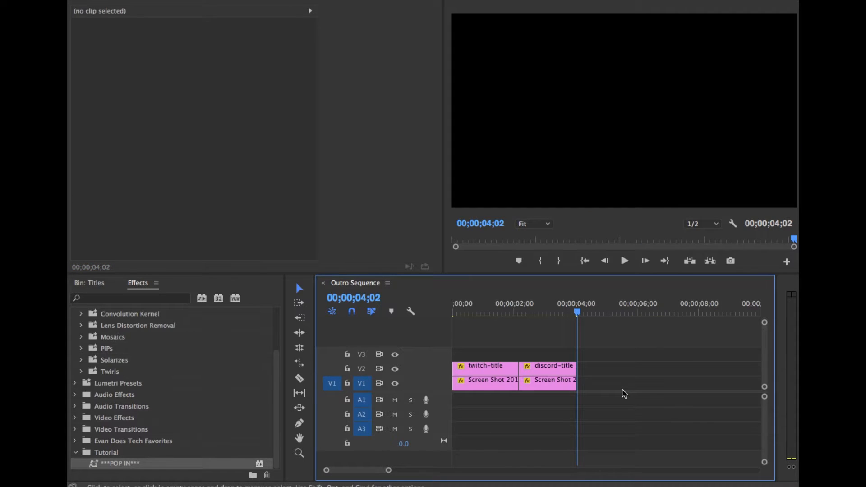
{"action": "left_click_drag", "start_coordinate": [565, 314], "coordinate": [547, 314]}
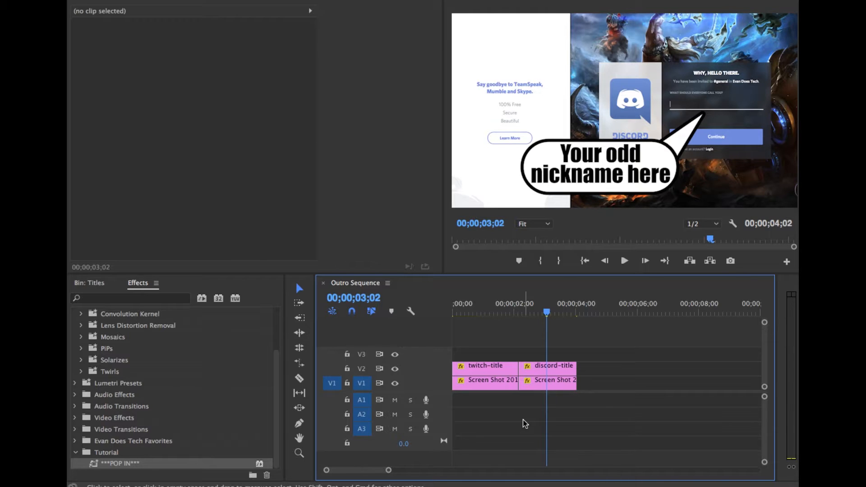
Add the Patreon screenshot after the Discord clips, with a scale of 153 and a position of 960, 441
{"action": "left_click", "coordinate": [89, 284]}
{"action": "left_click", "coordinate": [80, 300]}
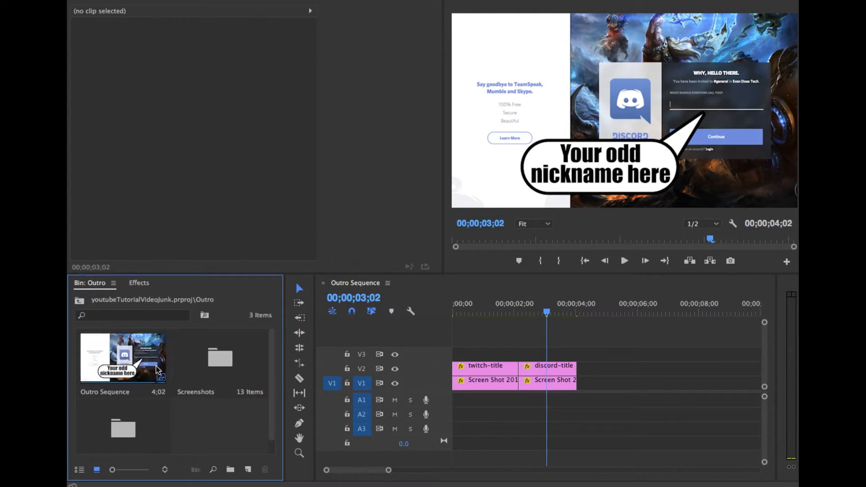
{"action": "double_click", "coordinate": [220, 358]}
{"action": "scroll", "coordinate": [132, 397], "scroll_direction": "down", "scroll_amount": 5}
{"action": "left_click_drag", "start_coordinate": [122, 357], "coordinate": [579, 369]}
{"action": "left_click", "coordinate": [586, 312]}
{"action": "left_click", "coordinate": [605, 368]}
{"action": "left_click_drag", "start_coordinate": [201, 60], "coordinate": [224, 60]}
{"action": "left_click_drag", "start_coordinate": [230, 47], "coordinate": [186, 48]}
Create a new 1920 by 1080 title named "patreon-title" in the Titles bin
{"action": "left_click", "coordinate": [79, 300]}
{"action": "double_click", "coordinate": [123, 429]}
{"action": "left_click", "coordinate": [247, 470]}
{"action": "left_click", "coordinate": [302, 408]}
{"action": "type", "text": "patreon-title"}
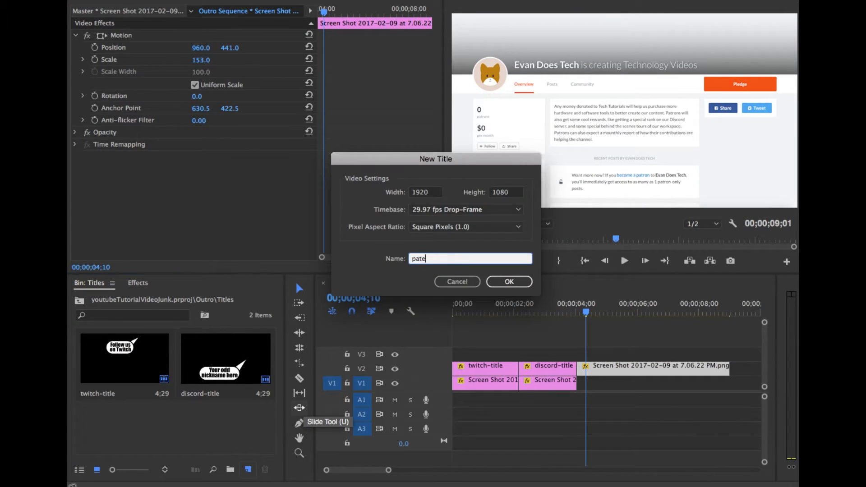
{"action": "key", "text": "Return"}
Load the speech bubble template into the title and position the wedge so it points at the Pledge button
{"action": "left_click", "coordinate": [147, 1]}
{"action": "left_click", "coordinate": [318, 158]}
{"action": "left_click", "coordinate": [585, 313]}
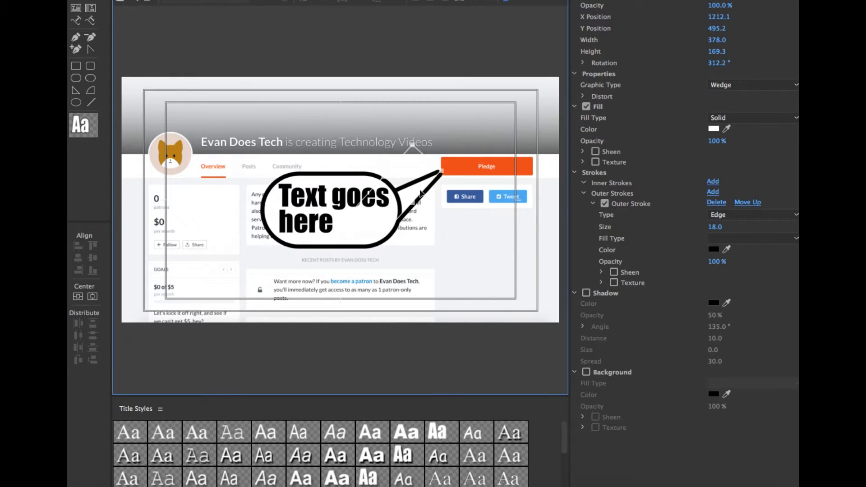
{"action": "left_click_drag", "start_coordinate": [420, 193], "coordinate": [427, 190]}
Try wording beginning with "Support us" in place of the Patreon bubble's placeholder text
{"action": "double_click", "coordinate": [285, 193]}
{"action": "key", "text": "super+a"}
{"action": "type", "text": "Support us"}
{"action": "key", "text": "Return"}
{"action": "type", "text": "mounth"}
{"action": "key", "text": "super+a"}
{"action": "type", "text": "Suppo"}
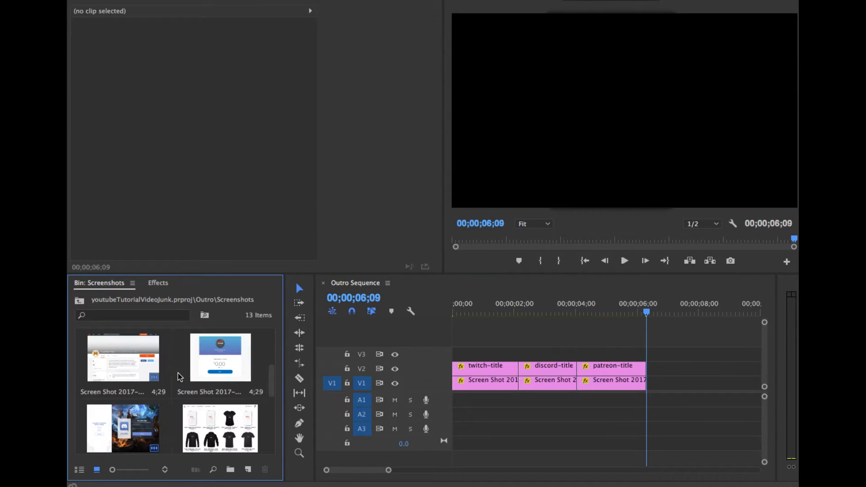
Set the PayPal screenshot clip's scale to 275 and its vertical position to 585, and save the project
{"action": "left_click_drag", "start_coordinate": [200, 60], "coordinate": [320, 60]}
{"action": "left_click_drag", "start_coordinate": [229, 48], "coordinate": [264, 48]}
{"action": "key", "text": "super+s"}
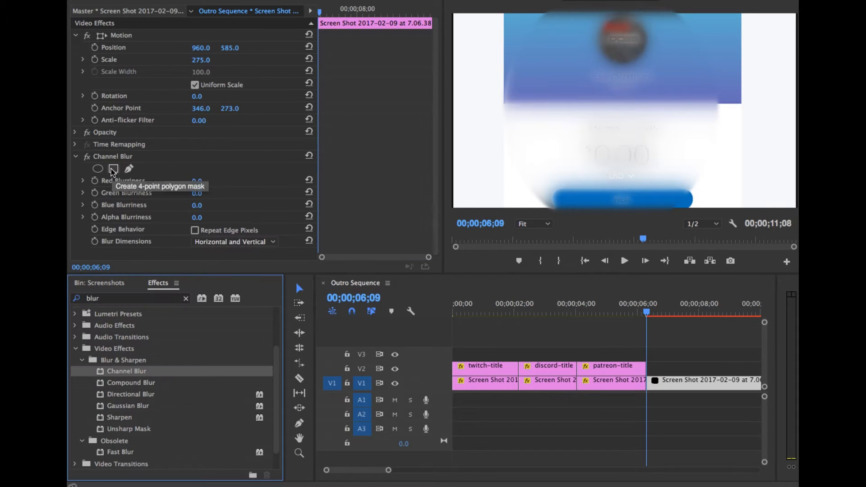
Try a four-point polygon mask with Channel Blur on the PayPal screenshot and remove the effect
{"action": "left_click", "coordinate": [113, 169]}
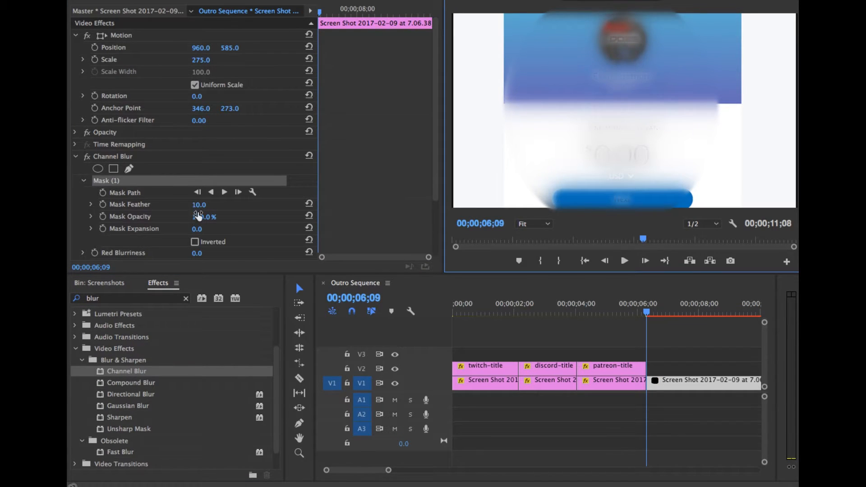
{"action": "scroll", "coordinate": [196, 209], "scroll_direction": "down", "scroll_amount": 3}
{"action": "left_click_drag", "start_coordinate": [210, 224], "coordinate": [216, 224]}
{"action": "left_click", "coordinate": [113, 99]}
{"action": "key", "text": "Delete"}
Apply Compound Blur to the PayPal screenshot, masked with a four-point polygon over the account name, with Maximum Blur at 7
{"action": "left_click_drag", "start_coordinate": [131, 383], "coordinate": [672, 380]}
{"action": "left_click", "coordinate": [114, 171]}
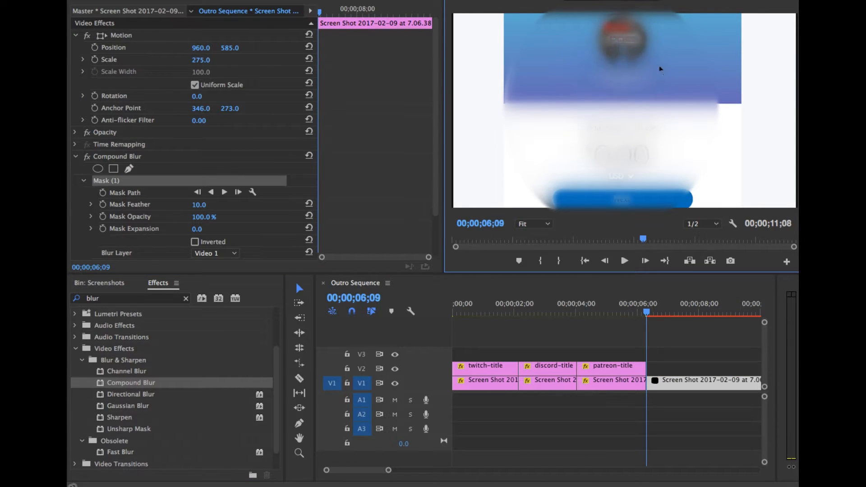
{"action": "scroll", "coordinate": [199, 219], "scroll_direction": "down", "scroll_amount": 3}
{"action": "left_click_drag", "start_coordinate": [199, 219], "coordinate": [221, 219]}
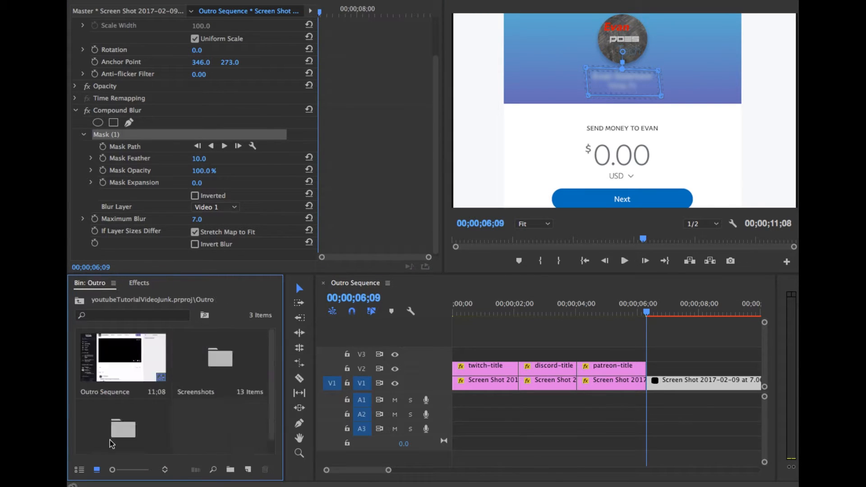
Create a new title named "paypal-title" in the Titles bin
{"action": "left_click", "coordinate": [366, 406]}
{"action": "type", "text": "paypal-titl"}
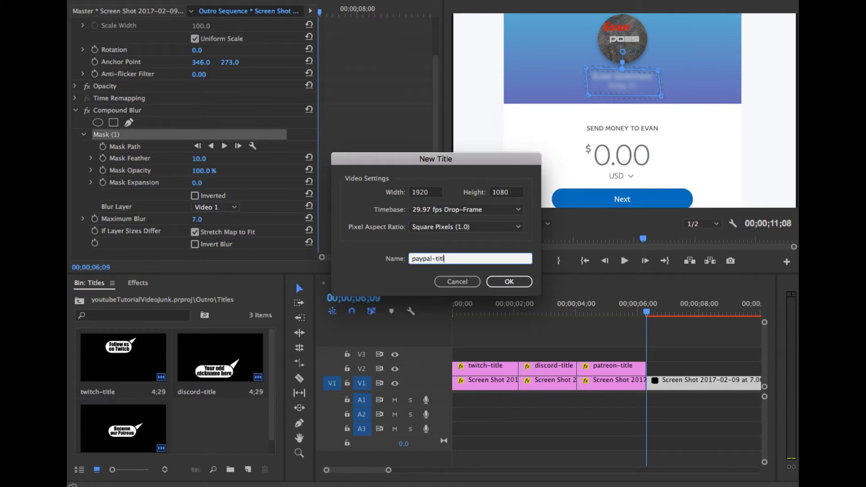
{"action": "type", "text": "e"}
{"action": "key", "text": "Return"}
Load the speech bubble template and rearrange the bubble, text and wedge so the pointer aims at the PayPal amount
{"action": "left_click", "coordinate": [145, 0]}
{"action": "left_click", "coordinate": [585, 313]}
{"action": "left_click", "coordinate": [413, 158], "text": "shift"}
{"action": "left_click_drag", "start_coordinate": [393, 216], "coordinate": [444, 259]}
{"action": "left_click", "coordinate": [542, 253]}
{"action": "left_click_drag", "start_coordinate": [408, 298], "coordinate": [466, 221]}
{"action": "left_click_drag", "start_coordinate": [420, 255], "coordinate": [409, 237]}
{"action": "left_click_drag", "start_coordinate": [319, 197], "coordinate": [404, 170]}
Replace the placeholder text with "Put a big number here" on two lines and widen the bubble to enclose it
{"action": "double_click", "coordinate": [442, 207]}
{"action": "type", "text": "Put a big number here"}
{"action": "left_click", "coordinate": [464, 225]}
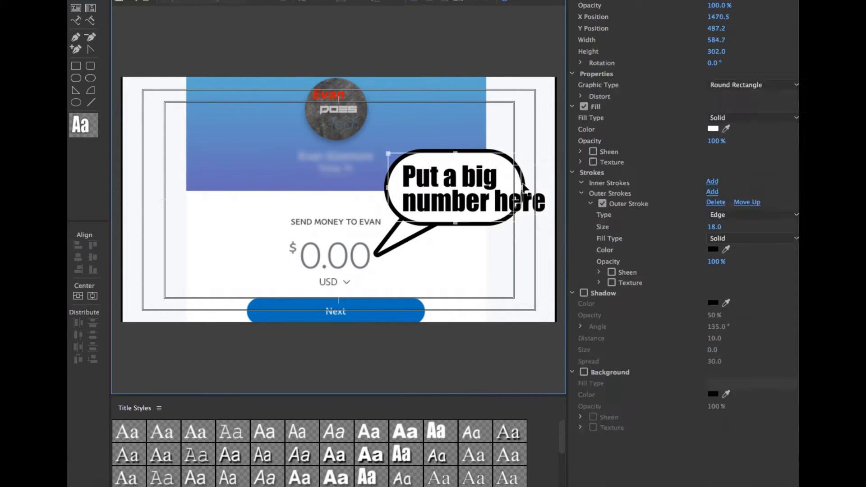
{"action": "left_click", "coordinate": [530, 190]}
{"action": "left_click", "coordinate": [238, 199]}
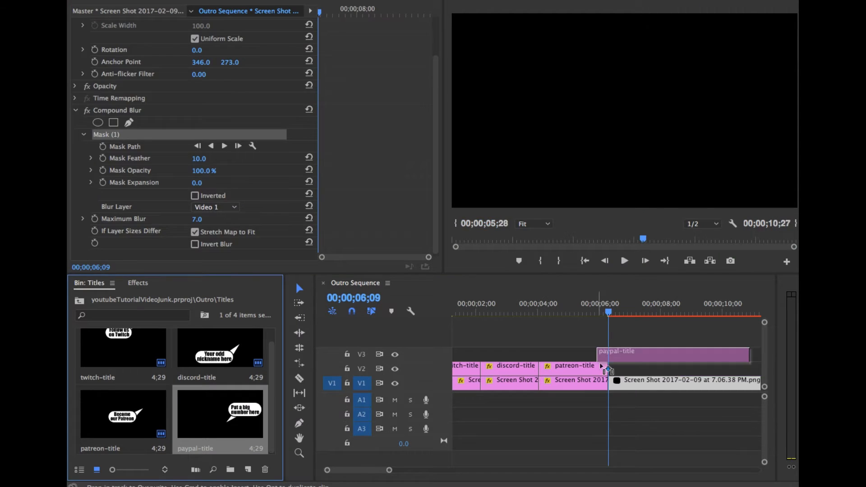
Place paypal-title on V2 above the PayPal screenshot clip and apply the ***POP IN*** preset to it
{"action": "left_click_drag", "start_coordinate": [603, 367], "coordinate": [649, 367]}
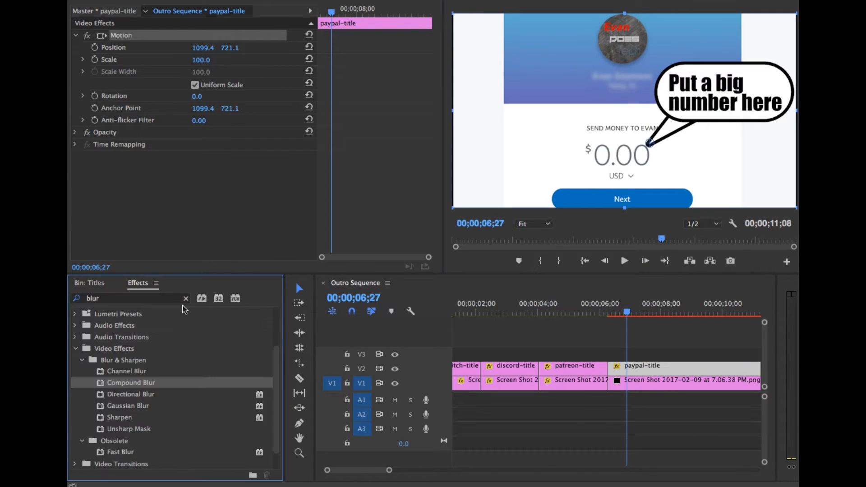
{"action": "left_click_drag", "start_coordinate": [120, 405], "coordinate": [668, 374]}
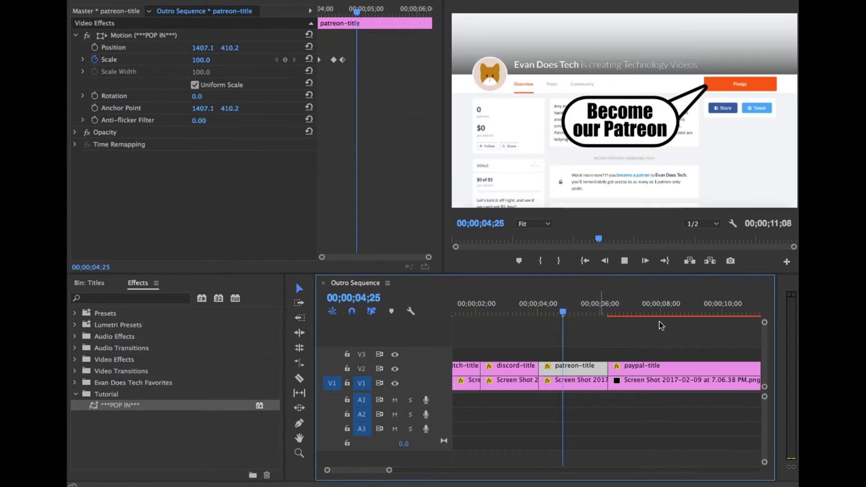
Save the project, trim the PayPal clips to end at 00;00;08;13 and add the merchandise shop screenshot after them on V1
{"action": "key", "text": "super+s"}
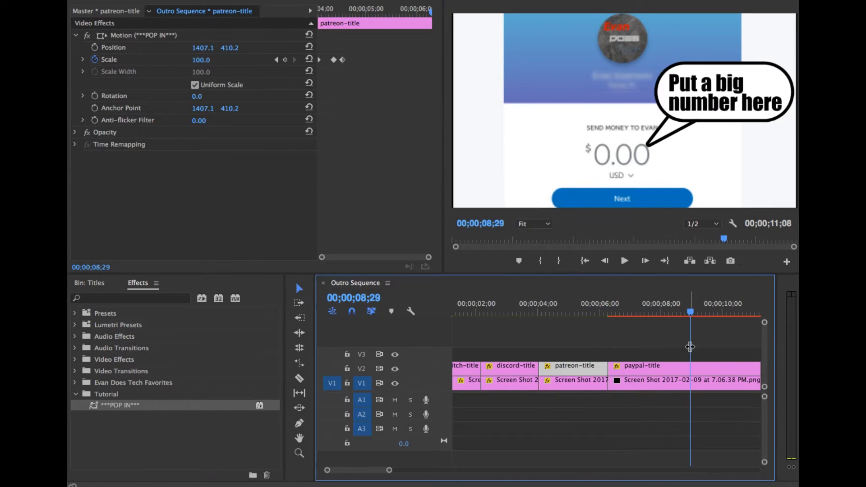
{"action": "left_click", "coordinate": [698, 369]}
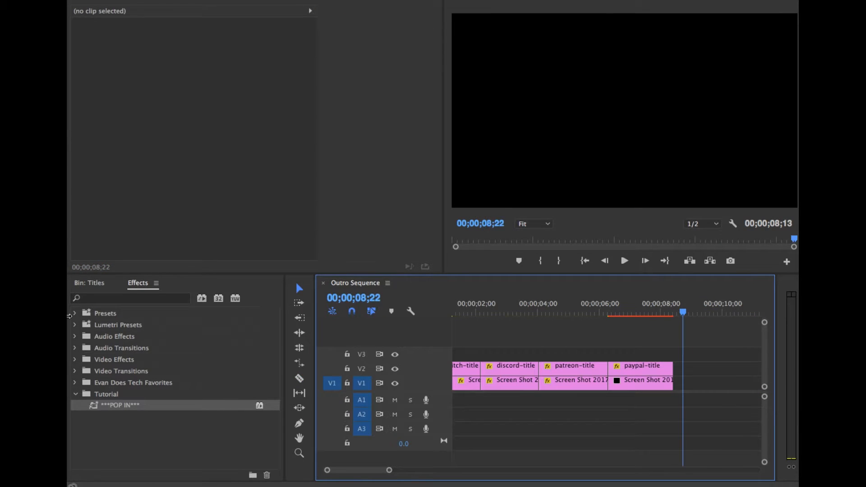
{"action": "left_click", "coordinate": [90, 283]}
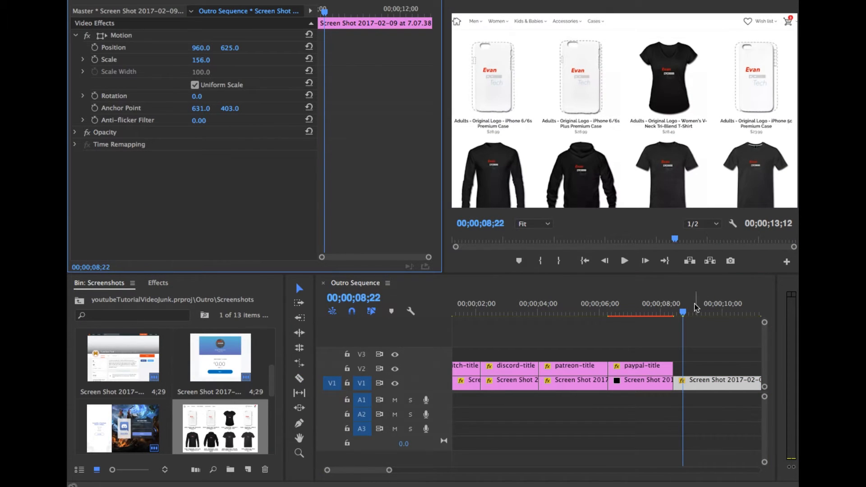
Keyframe the vertical position of the shop screenshot at two times so the page scrolls
{"action": "left_click", "coordinate": [95, 47]}
{"action": "left_click_drag", "start_coordinate": [230, 47], "coordinate": [314, 50]}
{"action": "left_click_drag", "start_coordinate": [319, 12], "coordinate": [372, 12]}
{"action": "left_click_drag", "start_coordinate": [229, 48], "coordinate": [145, 71]}
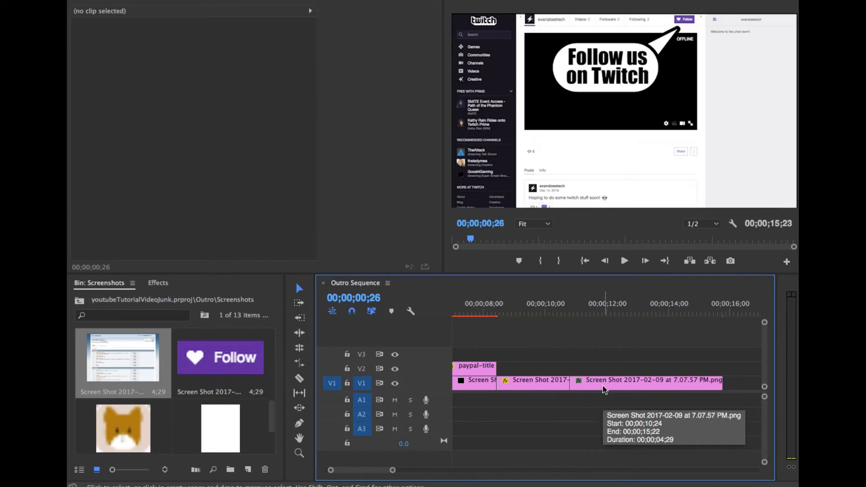
Scale the forum screenshot to 152 at position 960, 638 and create a title named "forum-title"
{"action": "left_click", "coordinate": [603, 383]}
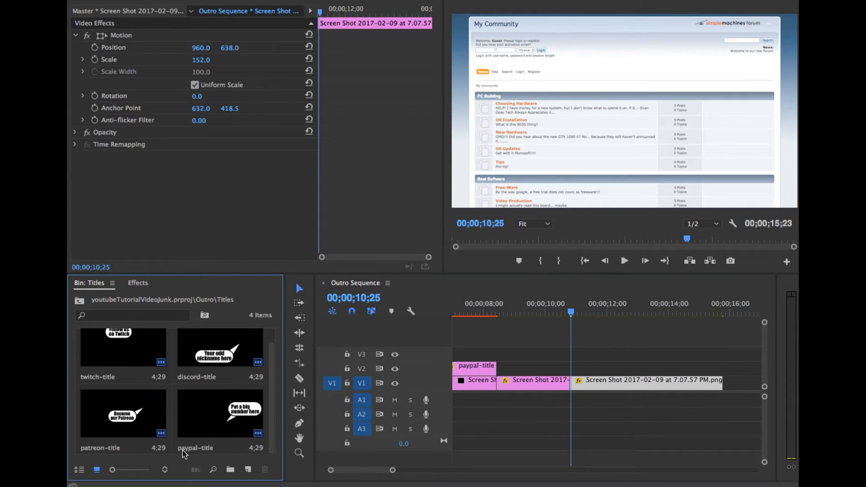
{"action": "key", "text": "super+t"}
{"action": "type", "text": "forum-title"}
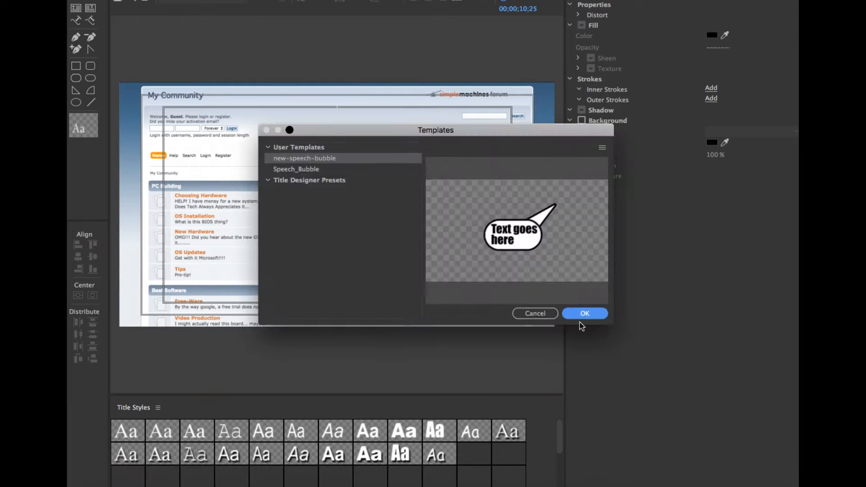
Load the new-speech-bubble template, replace its text with "Join our forum!" on two lines and aim the wedge at the forum's register link
{"action": "left_click", "coordinate": [580, 312]}
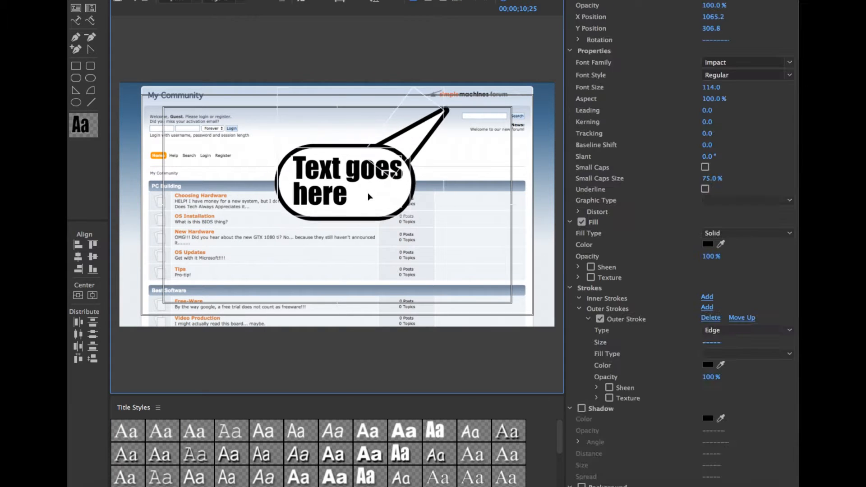
{"action": "type", "text": "Join our"}
{"action": "key", "text": "Return"}
{"action": "type", "text": "forum!"}
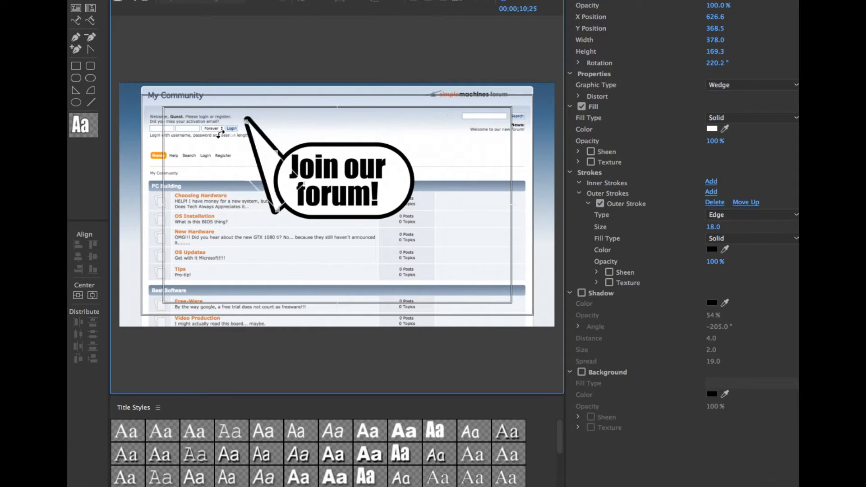
{"action": "left_click", "coordinate": [418, 147]}
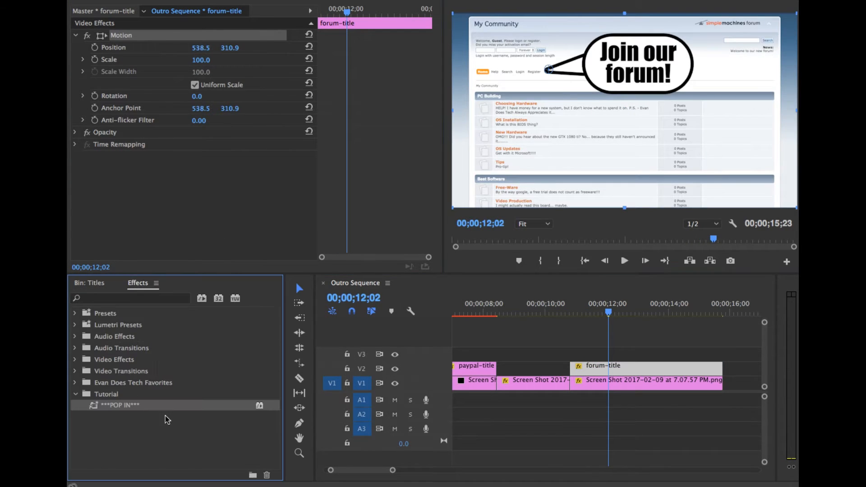
Apply the ***POP IN*** preset to forum-title and play it back from the clip's start
{"action": "left_click_drag", "start_coordinate": [120, 405], "coordinate": [181, 113]}
{"action": "key", "text": "space"}
{"action": "left_click", "coordinate": [570, 312]}
{"action": "key", "text": "space"}
{"action": "key", "text": "space"}
Cut forum-title and the forum screenshot at 00;00;12;12 and delete the remainder of both
{"action": "left_click", "coordinate": [619, 369]}
{"action": "left_click", "coordinate": [619, 384]}
{"action": "left_click_drag", "start_coordinate": [643, 354], "coordinate": [665, 391]}
{"action": "key", "text": "Delete"}
Try the 7.02.14 PM YouTube screenshot after the forum clip on V1, enlarge it, and remove it
{"action": "left_click", "coordinate": [90, 283]}
{"action": "left_click", "coordinate": [80, 301]}
{"action": "double_click", "coordinate": [116, 366]}
{"action": "left_click_drag", "start_coordinate": [116, 366], "coordinate": [621, 384]}
{"action": "left_click", "coordinate": [652, 313]}
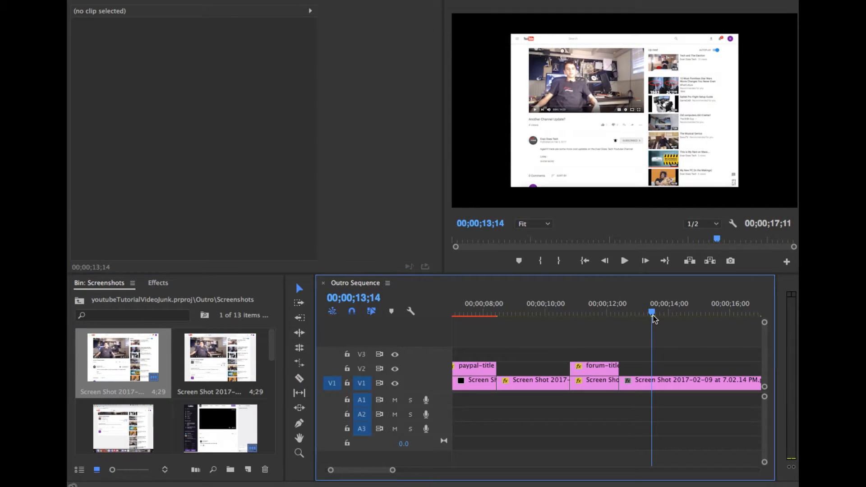
{"action": "left_click_drag", "start_coordinate": [652, 315], "coordinate": [647, 315]}
{"action": "left_click", "coordinate": [650, 383]}
{"action": "left_click_drag", "start_coordinate": [200, 60], "coordinate": [225, 60]}
{"action": "left_click", "coordinate": [647, 382]}
{"action": "key", "text": "Delete"}
Place the 2017-02-19 3.38.08 PM YouTube screenshot after the forum clip on V1, at scale 155 and position 960, 641
{"action": "scroll", "coordinate": [144, 388], "scroll_direction": "down", "scroll_amount": 10}
{"action": "left_click_drag", "start_coordinate": [123, 414], "coordinate": [622, 384]}
{"action": "left_click", "coordinate": [648, 383]}
{"action": "left_click_drag", "start_coordinate": [200, 60], "coordinate": [272, 52]}
Create a black color matte named "black-matte'" and fit it over the YouTube video player on V2 at scale 51.9, position 626.6, 379.8
{"action": "left_click", "coordinate": [247, 469]}
{"action": "left_click", "coordinate": [319, 458]}
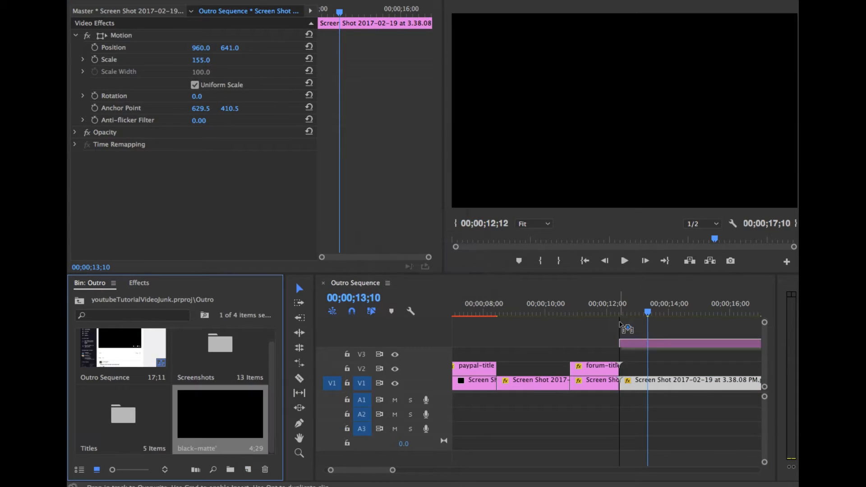
{"action": "left_click_drag", "start_coordinate": [220, 414], "coordinate": [654, 368]}
{"action": "left_click", "coordinate": [121, 35]}
{"action": "left_click_drag", "start_coordinate": [622, 109], "coordinate": [627, 113]}
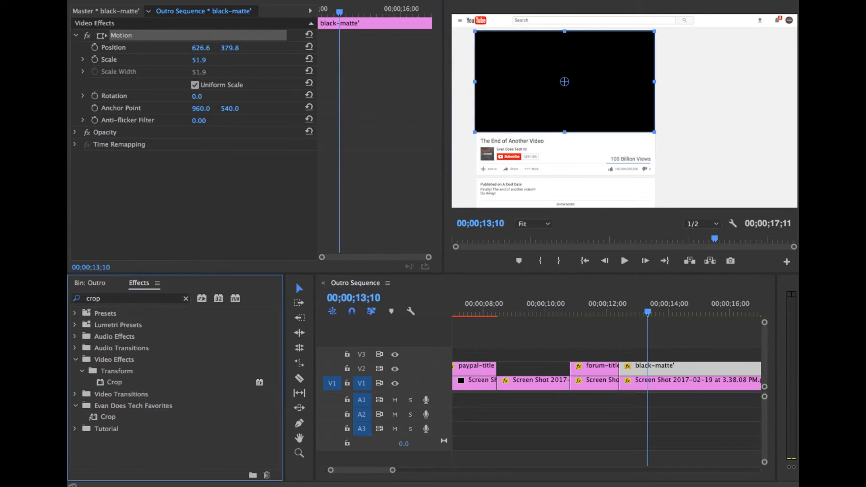
Apply the Crop effect to black-matte' with Left 1.0% and Bottom 13.0% to expose the player controls
{"action": "double_click", "coordinate": [108, 416]}
{"action": "left_click_drag", "start_coordinate": [201, 217], "coordinate": [212, 217]}
{"action": "left_click_drag", "start_coordinate": [200, 181], "coordinate": [207, 182]}
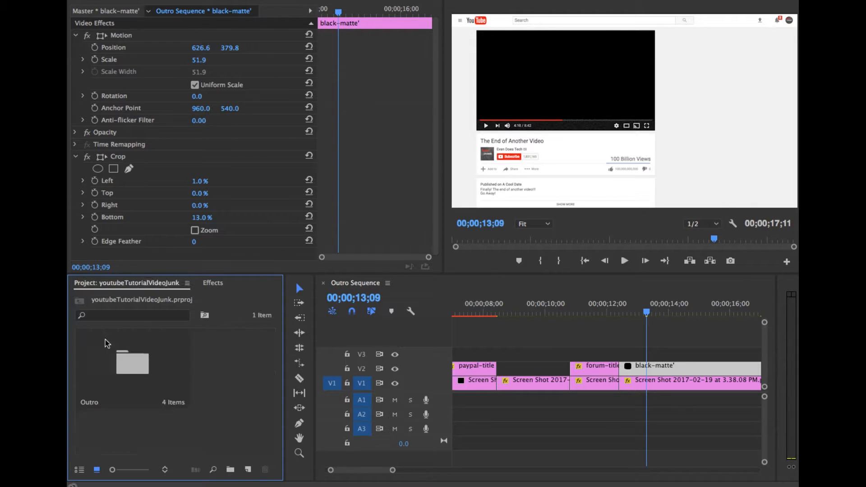
Create "like-title" from the speech bubble template, shrink its wedge and shift the bubble and text right of the YouTube video
{"action": "key", "text": "super+t"}
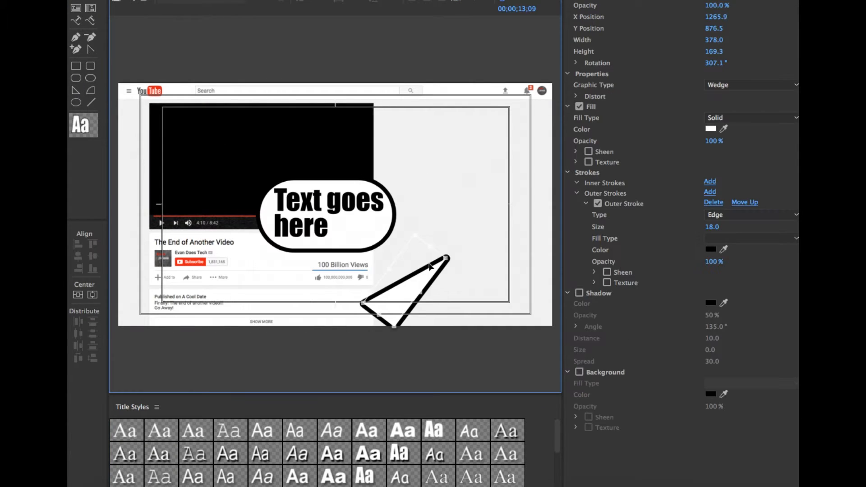
{"action": "left_click_drag", "start_coordinate": [444, 316], "coordinate": [406, 282]}
{"action": "left_click", "coordinate": [394, 219], "text": "shift"}
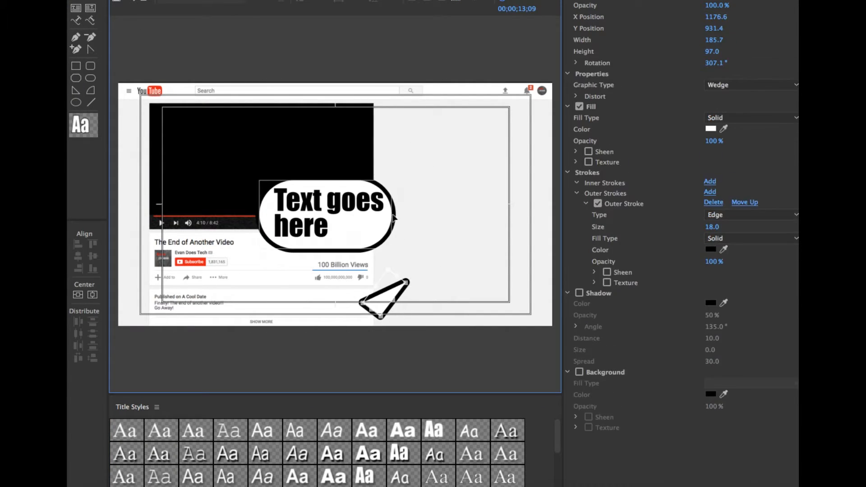
{"action": "left_click_drag", "start_coordinate": [361, 222], "coordinate": [476, 221]}
{"action": "left_click_drag", "start_coordinate": [333, 212], "coordinate": [448, 210]}
{"action": "mouse_move", "coordinate": [498, 237]}
{"action": "left_mouse_down"}
{"action": "mouse_move", "coordinate": [483, 222]}
{"action": "mouse_move", "coordinate": [476, 227]}
{"action": "mouse_move", "coordinate": [488, 226]}
{"action": "left_mouse_up"}
Move the bubble and text down near the frame's lower edge and reshape the wedge to point at the like count
{"action": "left_click", "coordinate": [492, 233]}
{"action": "left_click", "coordinate": [429, 221], "text": "shift"}
{"action": "left_click_drag", "start_coordinate": [429, 221], "coordinate": [457, 260]}
{"action": "left_click_drag", "start_coordinate": [384, 302], "coordinate": [397, 280]}
{"action": "left_click_drag", "start_coordinate": [423, 257], "coordinate": [397, 236]}
{"action": "left_click_drag", "start_coordinate": [385, 269], "coordinate": [346, 275]}
{"action": "left_click_drag", "start_coordinate": [450, 216], "coordinate": [449, 277]}
{"action": "left_click_drag", "start_coordinate": [451, 236], "coordinate": [440, 285]}
{"action": "left_click_drag", "start_coordinate": [385, 255], "coordinate": [329, 312]}
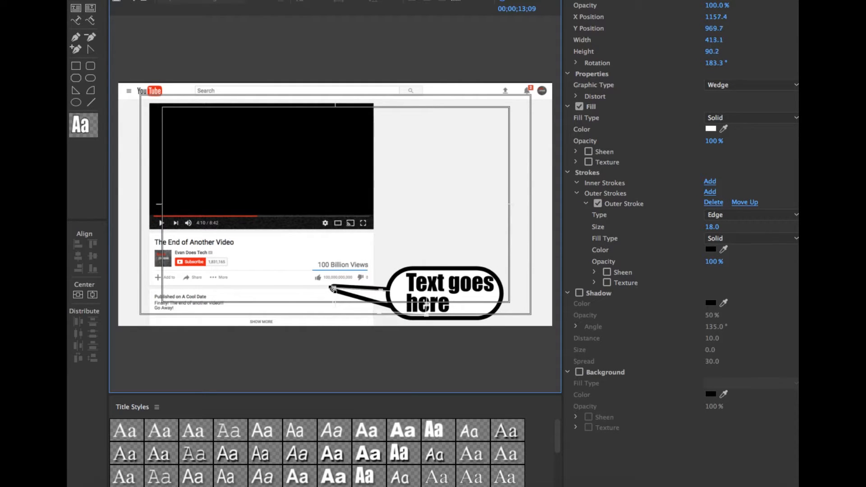
Replace the placeholder text with "Leave a Like!" on two lines and place like-title on V3 above black-matte'
{"action": "left_click", "coordinate": [409, 274]}
{"action": "key", "text": "ctrl+a"}
{"action": "type", "text": "Leave a Li"}
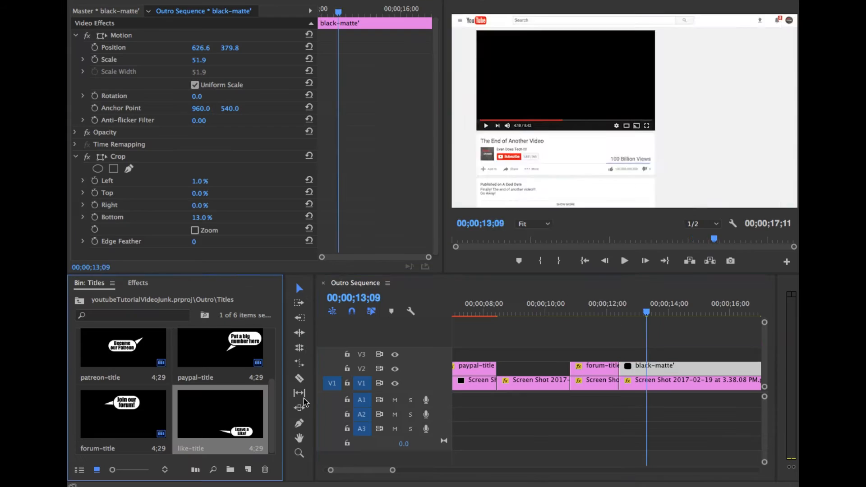
{"action": "left_click_drag", "start_coordinate": [651, 358], "coordinate": [665, 357]}
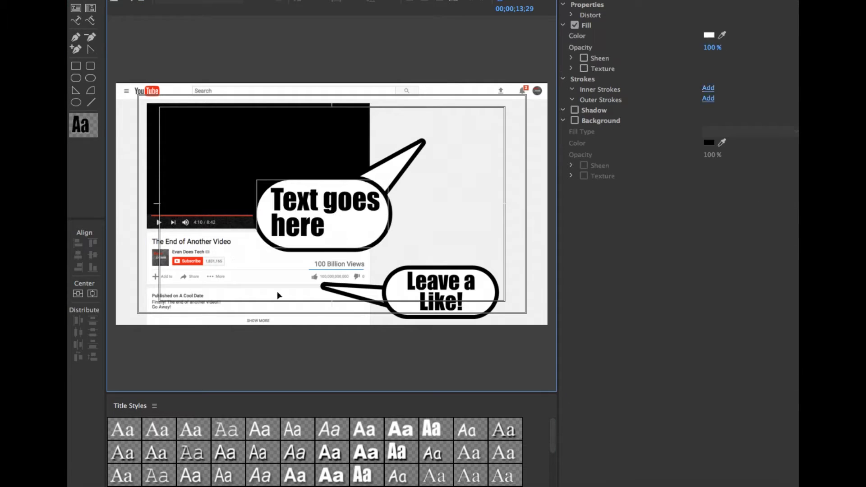
Rearrange the template's bubble, text and wedge in subscribe-title so the bubble sits over the player's lower part near the Subscribe button
{"action": "left_click_drag", "start_coordinate": [368, 233], "coordinate": [276, 306]}
{"action": "left_click_drag", "start_coordinate": [319, 203], "coordinate": [232, 293]}
{"action": "left_click_drag", "start_coordinate": [348, 180], "coordinate": [211, 294]}
{"action": "left_click_drag", "start_coordinate": [286, 308], "coordinate": [319, 310]}
{"action": "left_click_drag", "start_coordinate": [199, 312], "coordinate": [221, 240]}
{"action": "left_click_drag", "start_coordinate": [275, 309], "coordinate": [262, 219]}
{"action": "left_click_drag", "start_coordinate": [182, 272], "coordinate": [179, 204]}
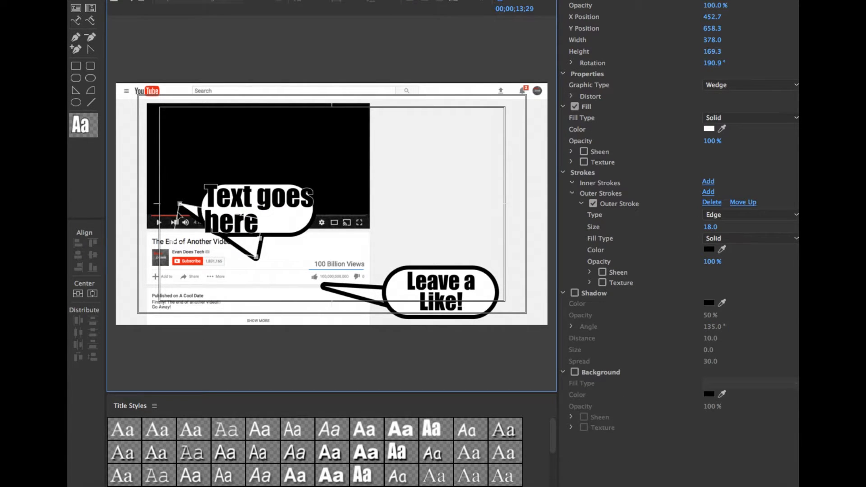
Replace the placeholder with centered text "Subscribe NOW!!!" on two lines and reduce its font size to fit the bubble
{"action": "key", "text": "t"}
{"action": "left_click_drag", "start_coordinate": [259, 223], "coordinate": [182, 198]}
{"action": "type", "text": "Subscribe"}
{"action": "key", "text": "Return"}
{"action": "type", "text": "NOW!!!"}
{"action": "left_click_drag", "start_coordinate": [283, 224], "coordinate": [199, 195]}
{"action": "left_click", "coordinate": [424, 1]}
{"action": "left_click_drag", "start_coordinate": [319, 2], "coordinate": [304, 2]}
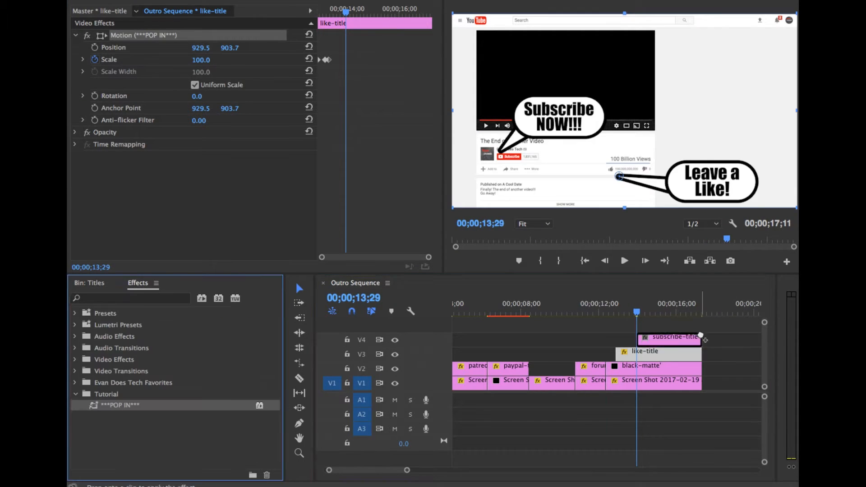
Apply the ***POP IN*** preset to subscribe-title on V4 and play back the animation
{"action": "key", "text": "space"}
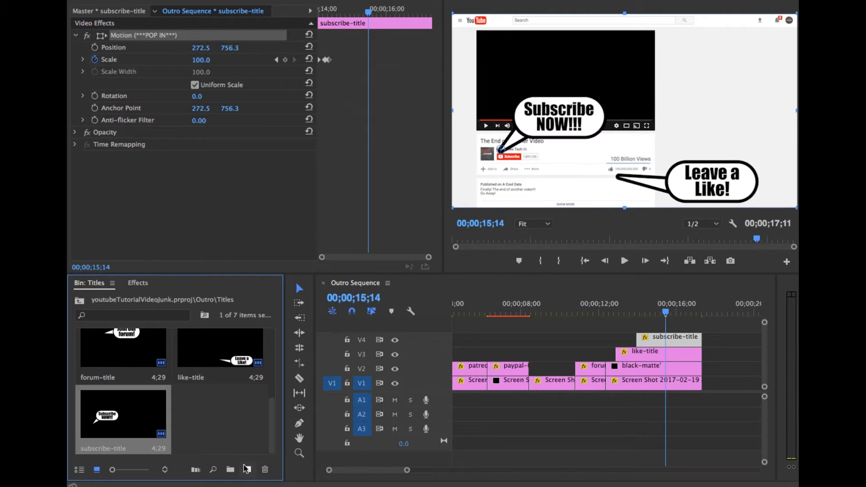
{"action": "left_click", "coordinate": [676, 342]}
Create a new title named "turnOnNotifications-title" in the Titles bin
{"action": "left_click", "coordinate": [247, 471]}
{"action": "left_click", "coordinate": [280, 401]}
{"action": "type", "text": "turnOnNotifications-title"}
{"action": "left_click", "coordinate": [501, 284]}
Draw a white rounded-rectangle bubble with a thick black outer stroke in the empty area beside the YouTube video player
{"action": "left_click", "coordinate": [90, 66]}
{"action": "left_click_drag", "start_coordinate": [391, 131], "coordinate": [489, 196]}
{"action": "left_click", "coordinate": [707, 204]}
{"action": "left_click_drag", "start_coordinate": [709, 238], "coordinate": [713, 239]}
{"action": "left_click", "coordinate": [709, 141]}
{"action": "left_click", "coordinate": [304, 222]}
{"action": "left_click", "coordinate": [561, 69]}
{"action": "left_click_drag", "start_coordinate": [450, 183], "coordinate": [450, 173]}
Add "Click the bell, too" in a black Impact style on three lines inside the bubble and place the title on V5
{"action": "key", "text": "t"}
{"action": "left_click", "coordinate": [417, 128]}
{"action": "scroll", "coordinate": [316, 451], "scroll_direction": "down", "scroll_amount": 2}
{"action": "left_click", "coordinate": [291, 479]}
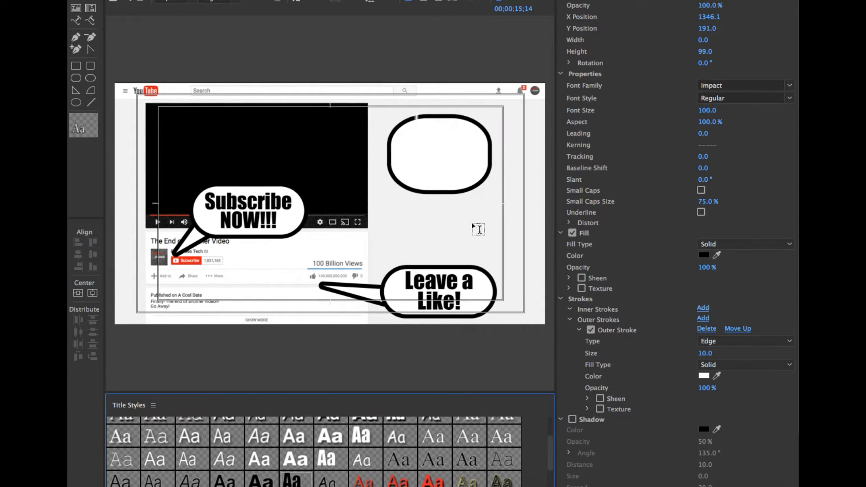
{"action": "type", "text": "Click the bell, too"}
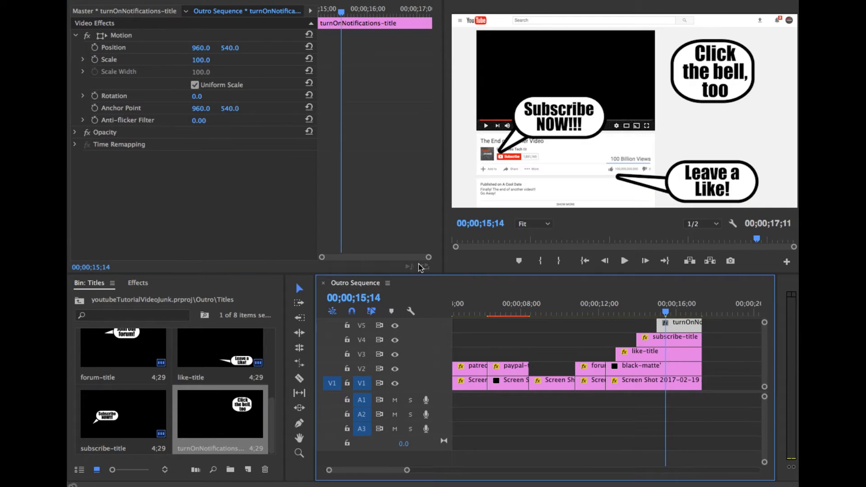
Apply the ***POP IN*** preset to turnOnNotifications-title and copy like-title's scale keyframes to its clip end for a pop-out
{"action": "left_click", "coordinate": [137, 282]}
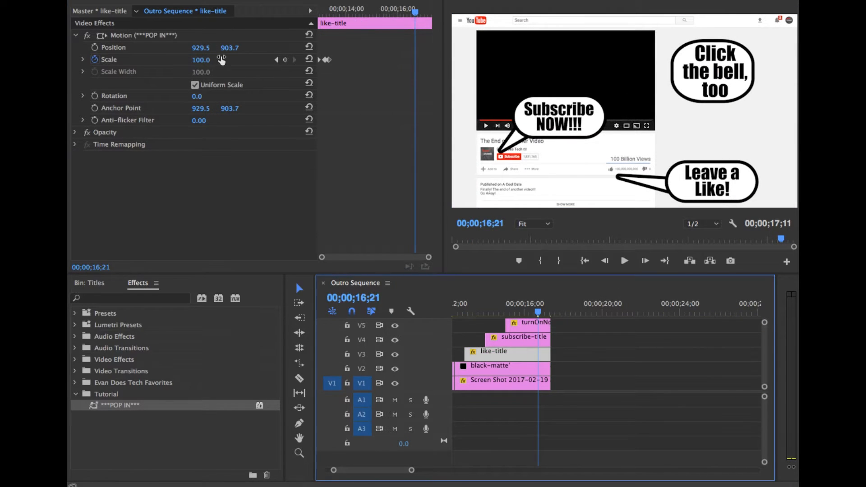
{"action": "left_click", "coordinate": [325, 60]}
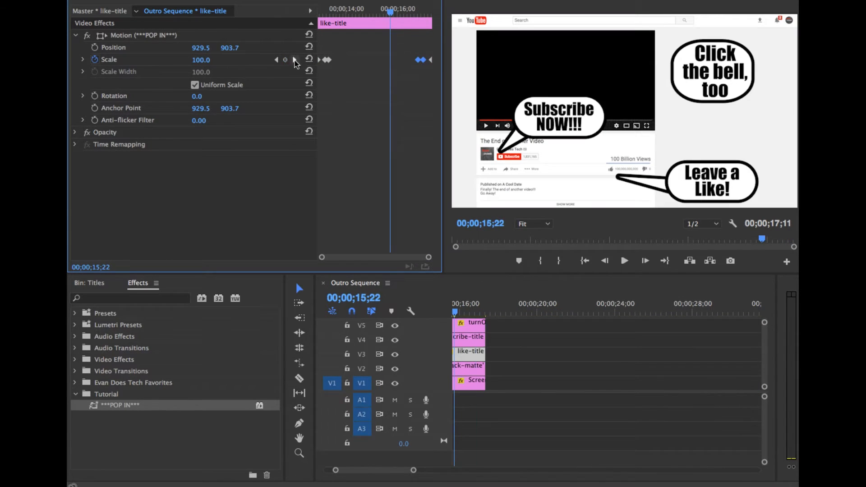
{"action": "left_click", "coordinate": [472, 341]}
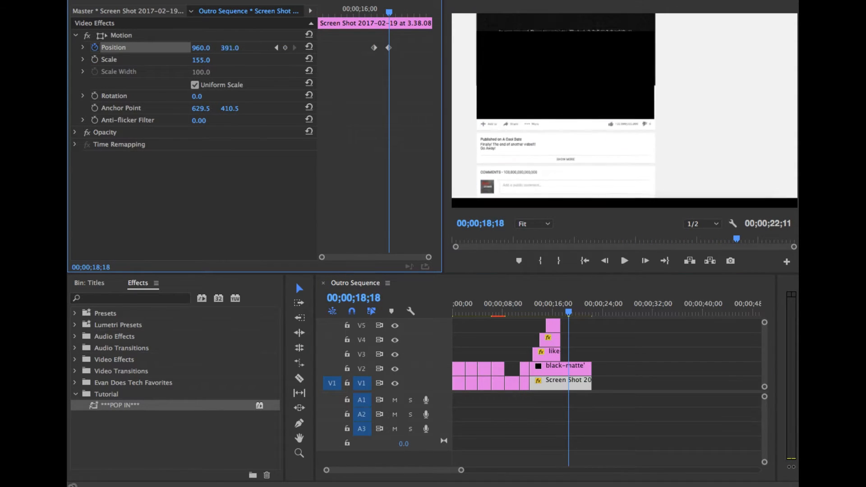
Save the project and create a new title named "comment-title"
{"action": "key", "text": "ctrl+s"}
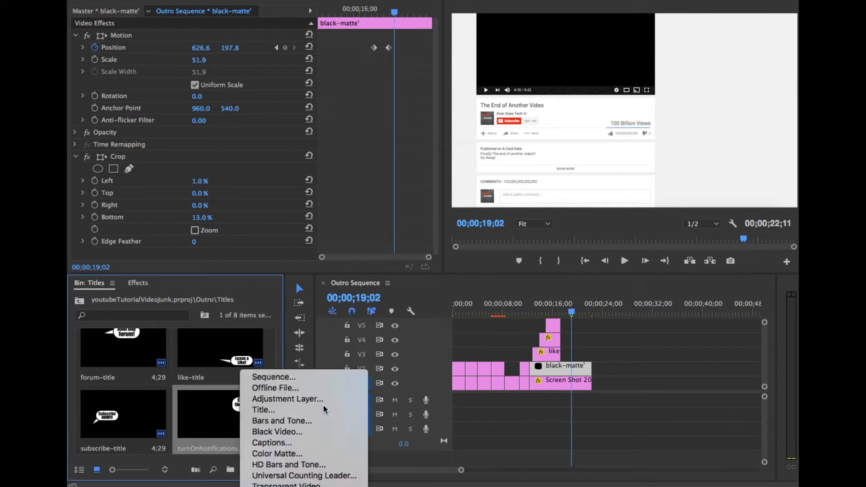
{"action": "left_click", "coordinate": [323, 408]}
{"action": "type", "text": "comment-title"}
{"action": "key", "text": "Return"}
Load the speech bubble template and move the bubble, text and wedge so the pointer aims at the public comment field
{"action": "left_click", "coordinate": [137, 2]}
{"action": "left_click", "coordinate": [598, 337]}
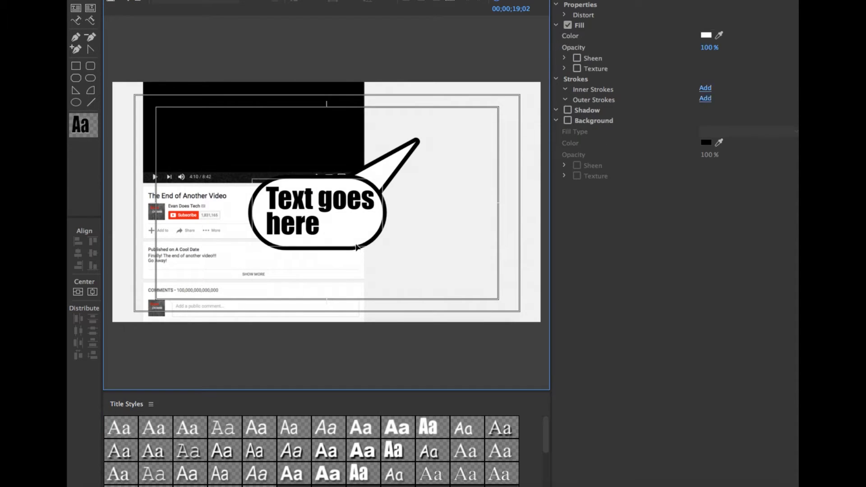
{"action": "left_click_drag", "start_coordinate": [356, 247], "coordinate": [379, 281]}
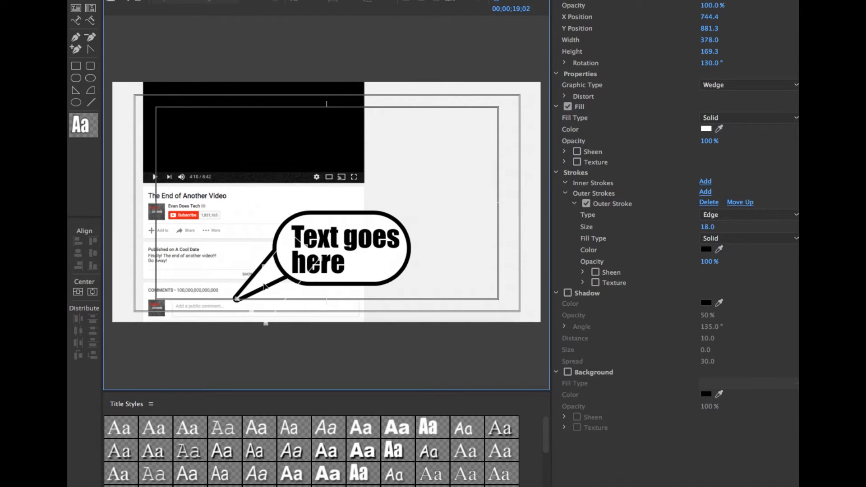
Replace the placeholder text with "Leave your mean comment here" on three lines
{"action": "left_click", "coordinate": [286, 220]}
{"action": "key", "text": "ctrl+a"}
{"action": "type", "text": "Leave you"}
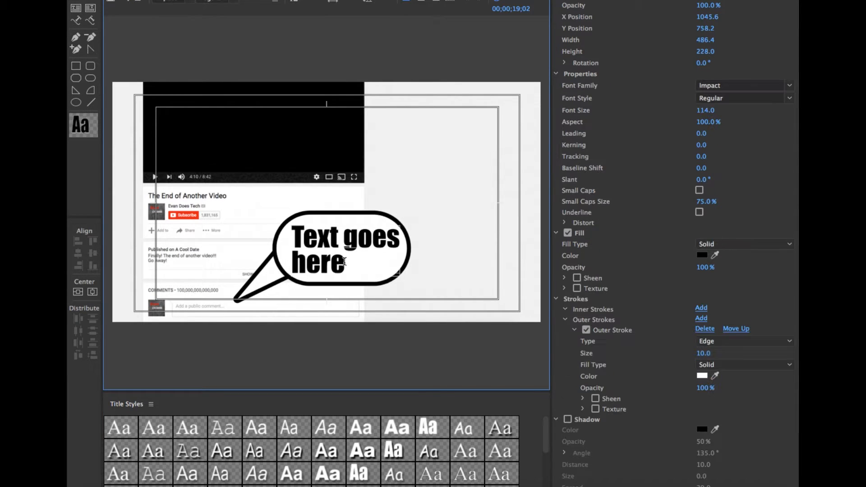
{"action": "type", "text": "r"}
{"action": "key", "text": "Return"}
{"action": "type", "text": "mean comment"}
{"action": "key", "text": "Return"}
{"action": "type", "text": "here"}
Center the comment text, reduce its font size and adjust the bubble so it encloses all three lines
{"action": "left_click", "coordinate": [421, 1]}
{"action": "left_click_drag", "start_coordinate": [705, 111], "coordinate": [693, 111]}
{"action": "left_click_drag", "start_coordinate": [401, 269], "coordinate": [367, 268]}
{"action": "mouse_move", "coordinate": [706, 111]}
{"action": "left_mouse_down"}
{"action": "mouse_move", "coordinate": [687, 110]}
{"action": "mouse_move", "coordinate": [701, 111]}
{"action": "left_mouse_up"}
{"action": "left_click_drag", "start_coordinate": [360, 252], "coordinate": [356, 249]}
{"action": "left_click", "coordinate": [355, 284]}
{"action": "left_click_drag", "start_coordinate": [341, 282], "coordinate": [341, 276]}
{"action": "left_click_drag", "start_coordinate": [422, 246], "coordinate": [370, 271]}
{"action": "left_click_drag", "start_coordinate": [365, 277], "coordinate": [349, 287]}
Place comment-title on V3 ending flush with the YouTube clip, apply the ***POP IN*** preset to it and save the project
{"action": "key", "text": "super+w"}
{"action": "left_click_drag", "start_coordinate": [123, 415], "coordinate": [582, 355]}
{"action": "left_click_drag", "start_coordinate": [602, 355], "coordinate": [592, 354]}
{"action": "key", "text": "Left"}
{"action": "key", "text": "Left"}
{"action": "key", "text": "super+s"}
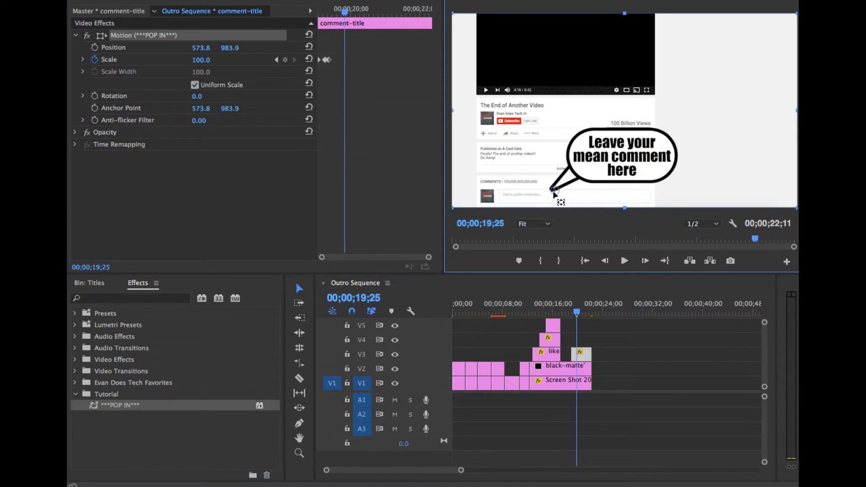
Play the whole outro sequence from its start with the program monitor maximized
{"action": "left_click_drag", "start_coordinate": [576, 314], "coordinate": [591, 315]}
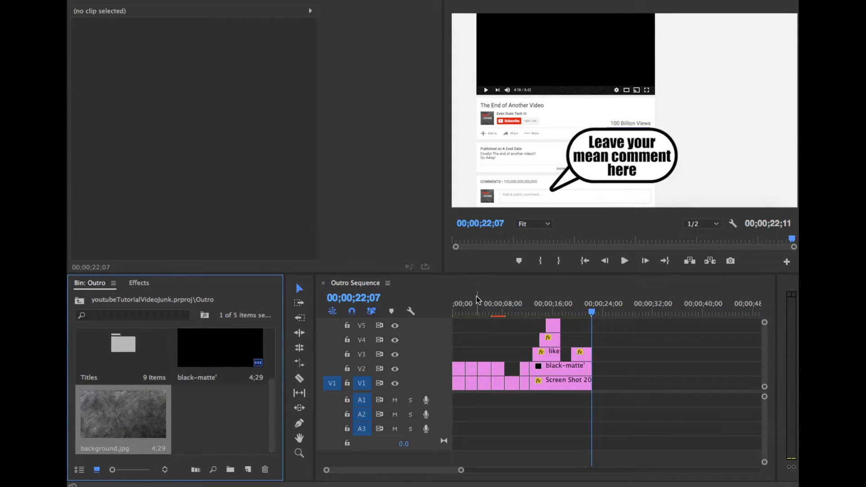
{"action": "left_click", "coordinate": [452, 311]}
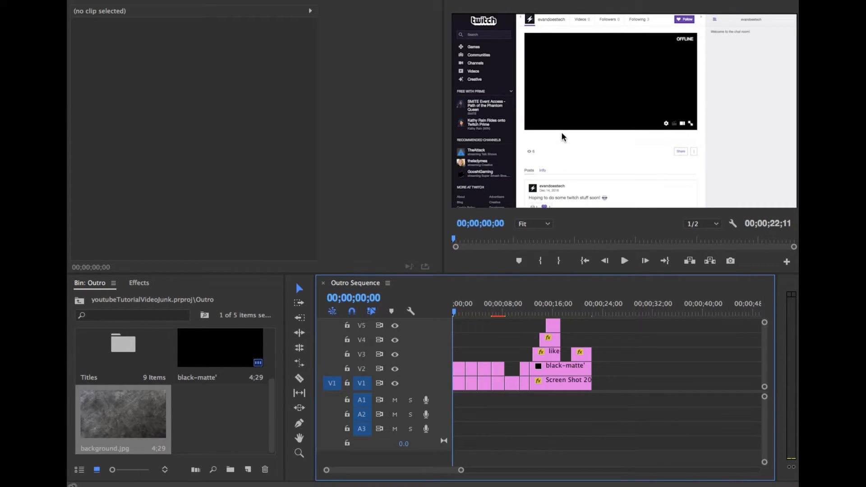
{"action": "key", "text": "grave"}
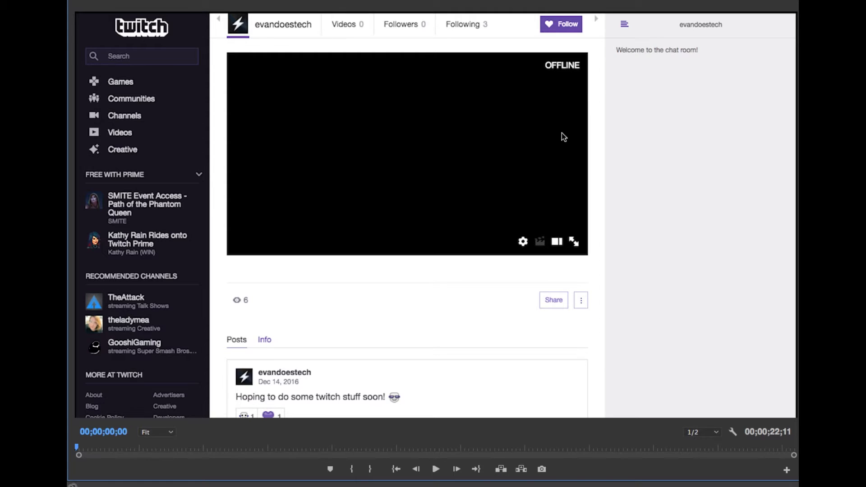
{"action": "key", "text": "space"}
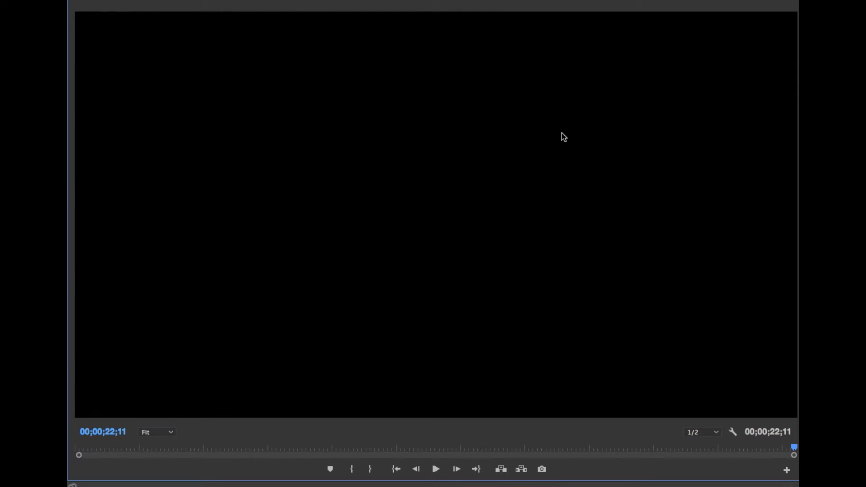
Place background.jpg on V1 right after the YouTube clip, extend it to about 20 seconds and save the project
{"action": "key", "text": "grave"}
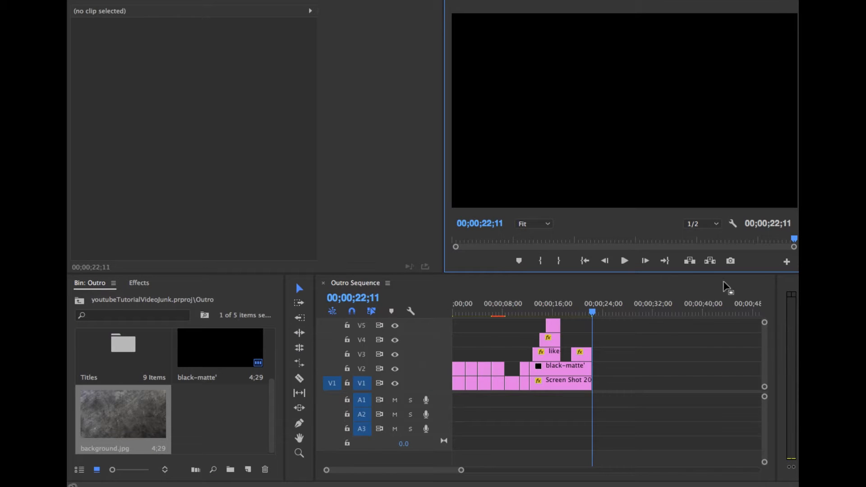
{"action": "left_click_drag", "start_coordinate": [118, 417], "coordinate": [602, 392]}
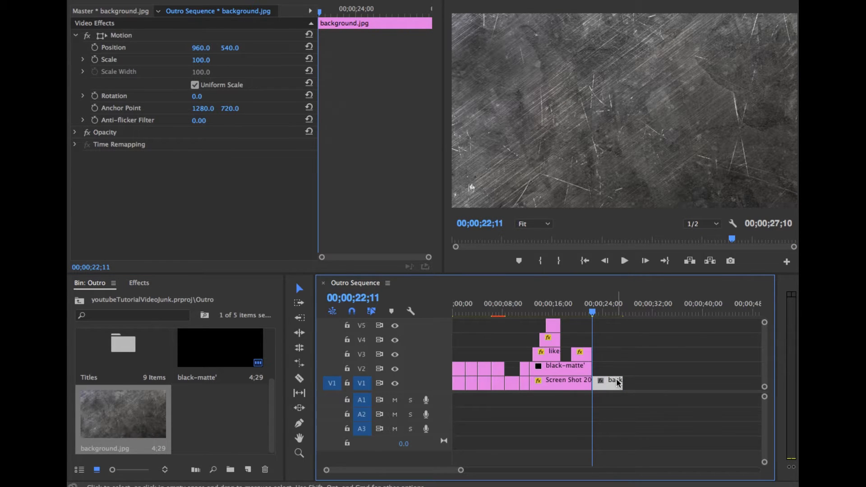
{"action": "left_click_drag", "start_coordinate": [619, 382], "coordinate": [711, 376]}
{"action": "key", "text": "super+s"}
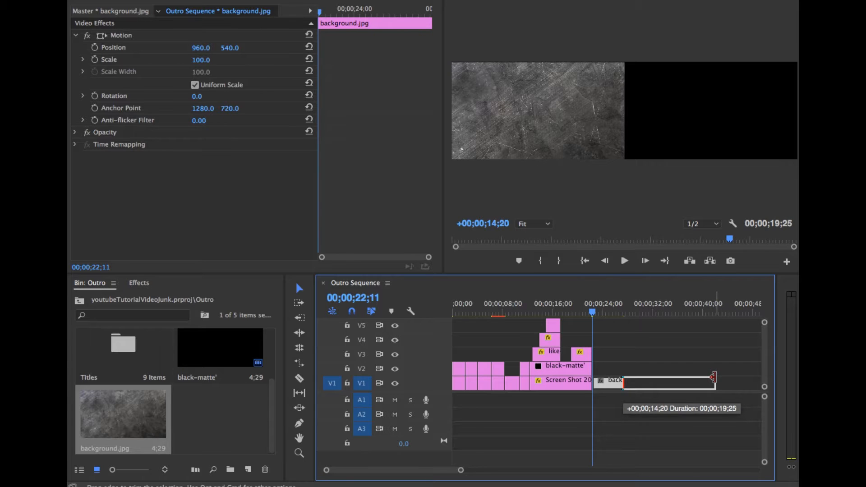
{"action": "left_click_drag", "start_coordinate": [714, 377], "coordinate": [714, 377]}
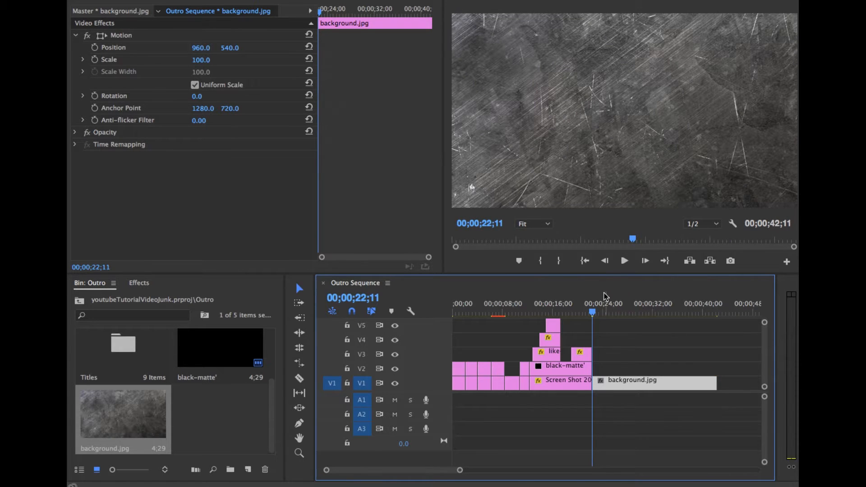
{"action": "key", "text": "space"}
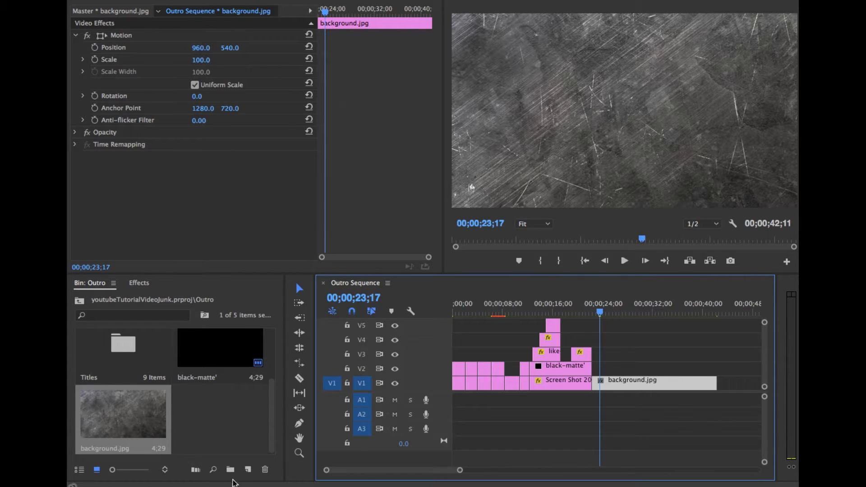
Create a new 1920 × 1080 title named end-card-text in the Titles bin
{"action": "double_click", "coordinate": [138, 359]}
{"action": "scroll", "coordinate": [228, 433], "scroll_direction": "down", "scroll_amount": 8}
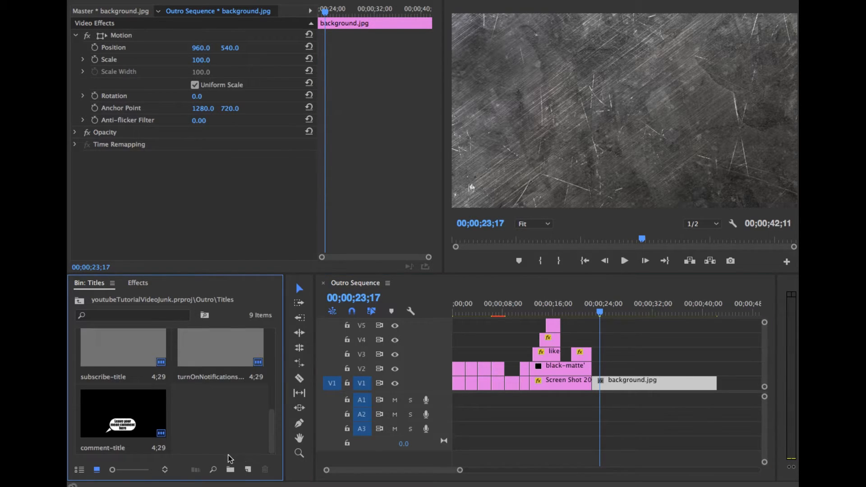
{"action": "left_click", "coordinate": [248, 470]}
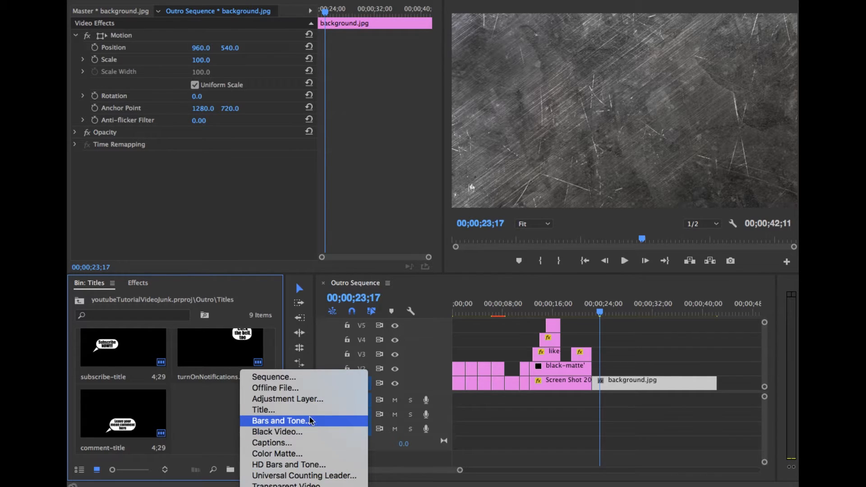
{"action": "left_click", "coordinate": [314, 412]}
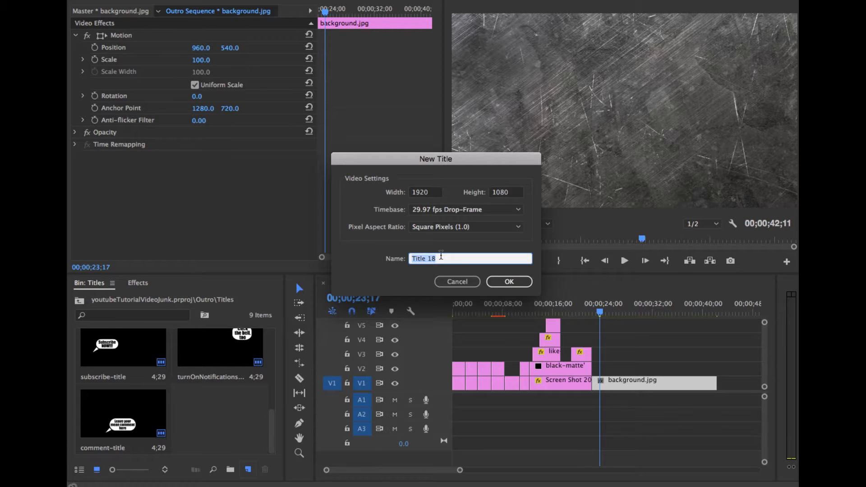
{"action": "type", "text": "end-cs"}
{"action": "key", "text": "BackSpace"}
{"action": "key", "text": "BackSpace"}
{"action": "type", "text": "cs"}
{"action": "key", "text": "BackSpace"}
{"action": "type", "text": "ard-text"}
{"action": "key", "text": "Return"}
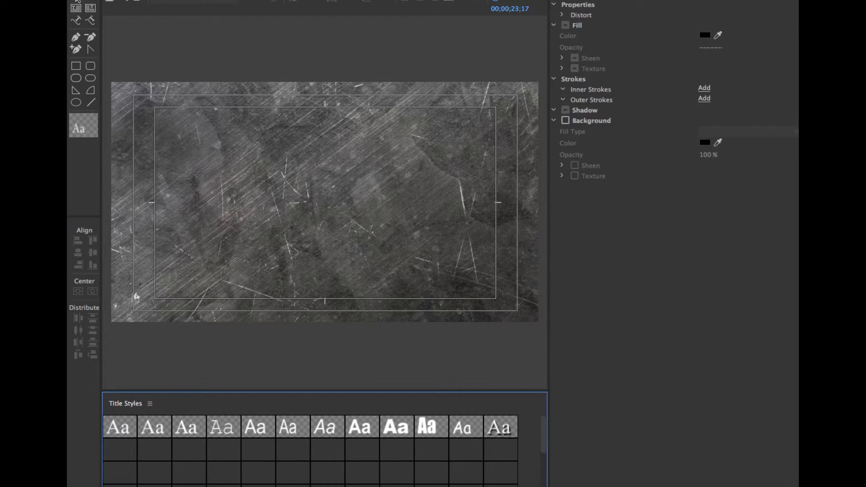
Add the text "Subscribe :" near the frame's upper left and apply the black Impact style with white outline
{"action": "left_click", "coordinate": [183, 115]}
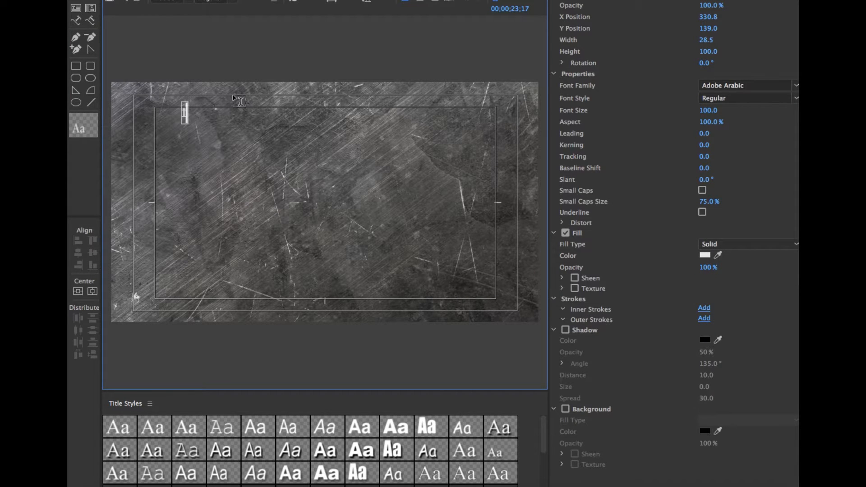
{"action": "type", "text": "Subscrieb"}
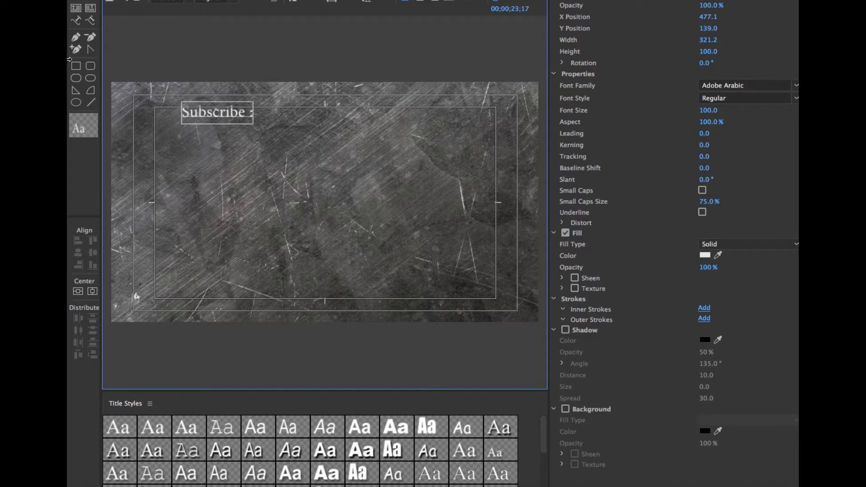
{"action": "left_click_drag", "start_coordinate": [187, 113], "coordinate": [269, 113]}
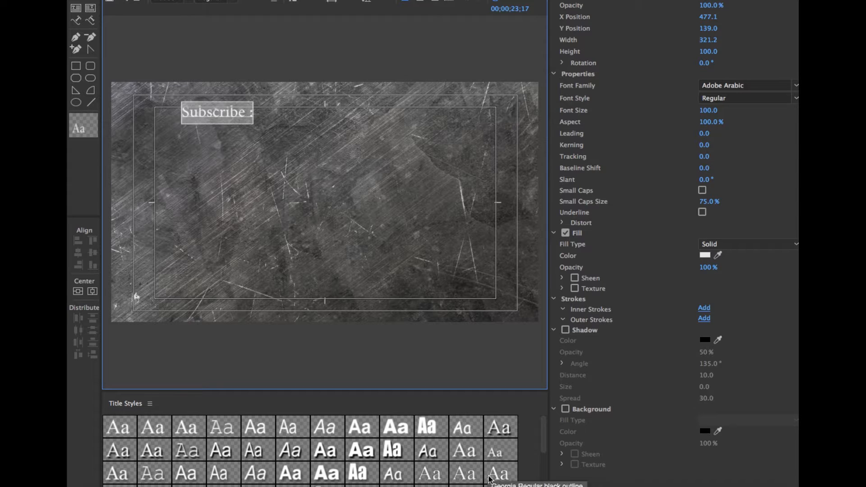
{"action": "scroll", "coordinate": [487, 478], "scroll_direction": "down", "scroll_amount": 2}
{"action": "left_click", "coordinate": [300, 481]}
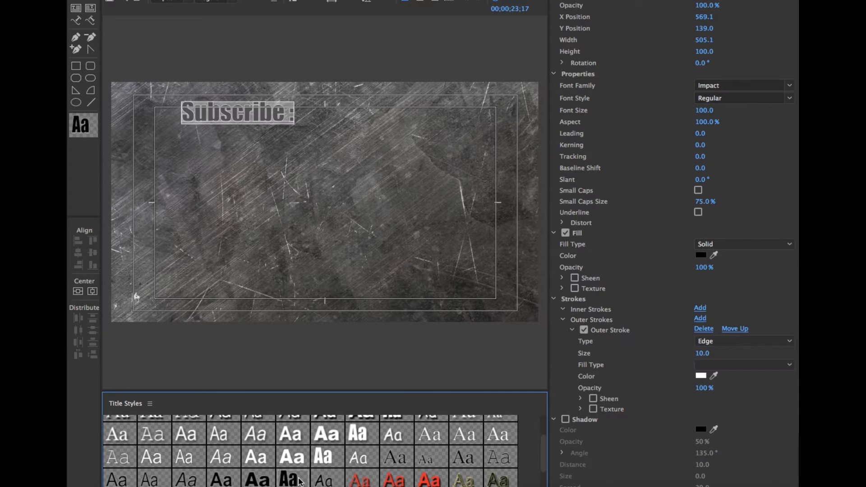
Enlarge the "Subscribe :" text to font size 122 and move it into the upper left corner of the title-safe area
{"action": "left_click_drag", "start_coordinate": [313, 1], "coordinate": [314, 1]}
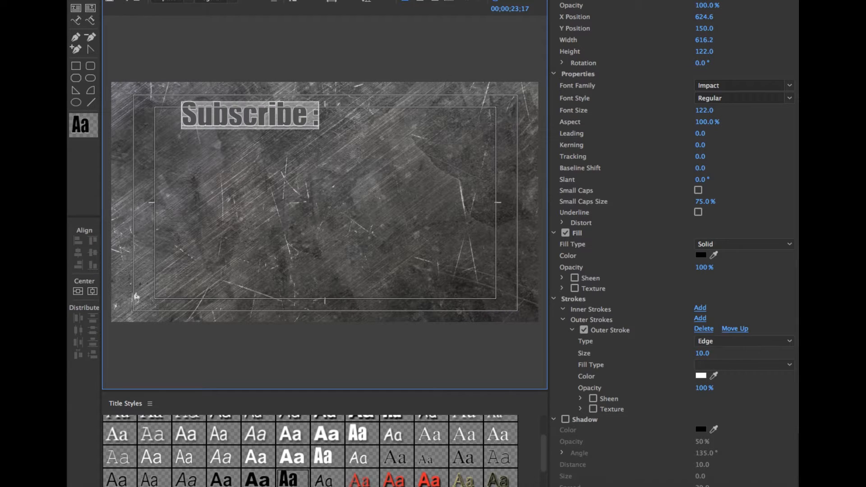
{"action": "left_click", "coordinate": [224, 120]}
{"action": "left_click_drag", "start_coordinate": [223, 120], "coordinate": [199, 124]}
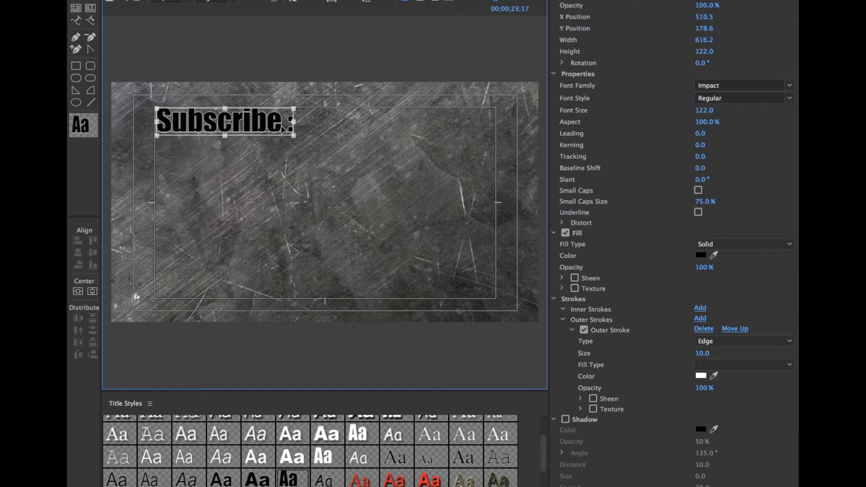
{"action": "left_click", "coordinate": [232, 198]}
Add a two-line text near the frame's upper right, with lines beginning "Watch Ou" and "Other Vid"
{"action": "left_click", "coordinate": [79, 2]}
{"action": "left_click", "coordinate": [433, 117]}
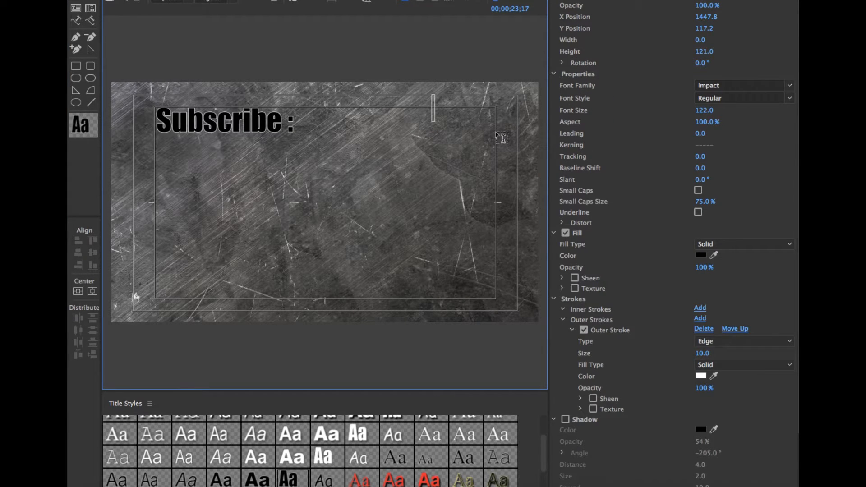
{"action": "key", "text": "ctrl+s"}
{"action": "type", "text": "We"}
{"action": "key", "text": "BackSpace"}
{"action": "type", "text": "atch Ou"}
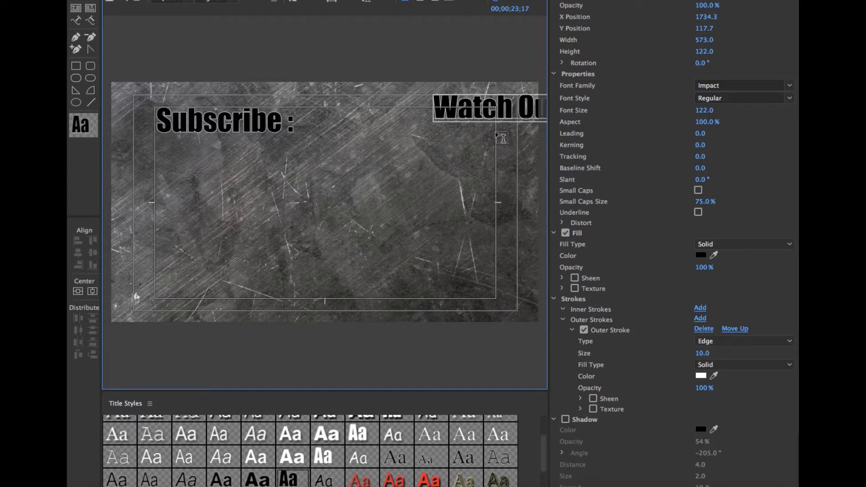
{"action": "key", "text": "Return"}
{"action": "type", "text": "Other Vid"}
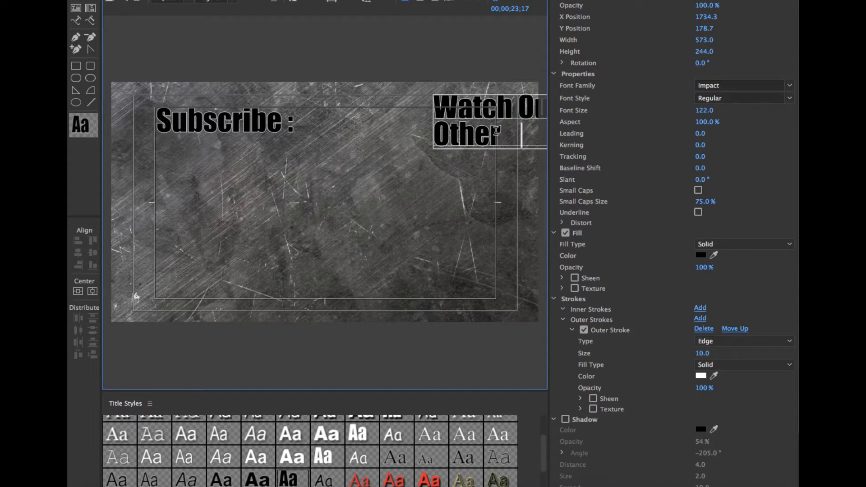
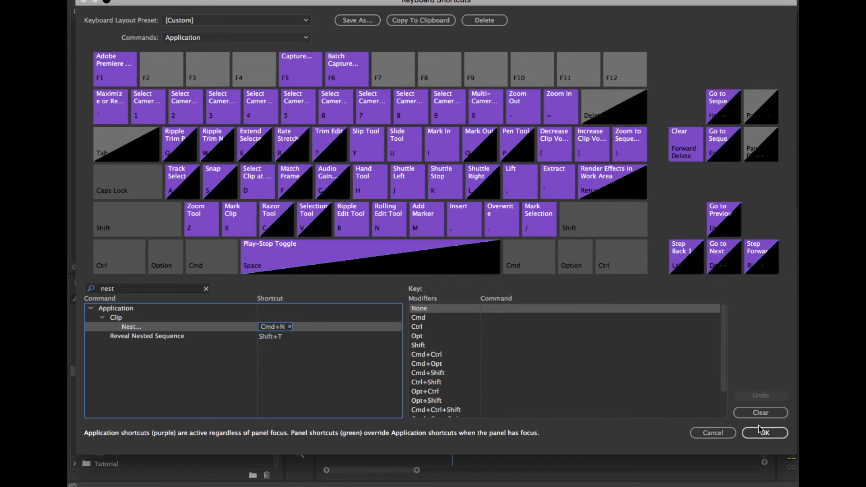
Nest the Twitch title and its screenshot clip at the start of the timeline into one named sequence
{"action": "left_click_drag", "start_coordinate": [463, 356], "coordinate": [465, 386]}
{"action": "key", "text": "alt+n"}
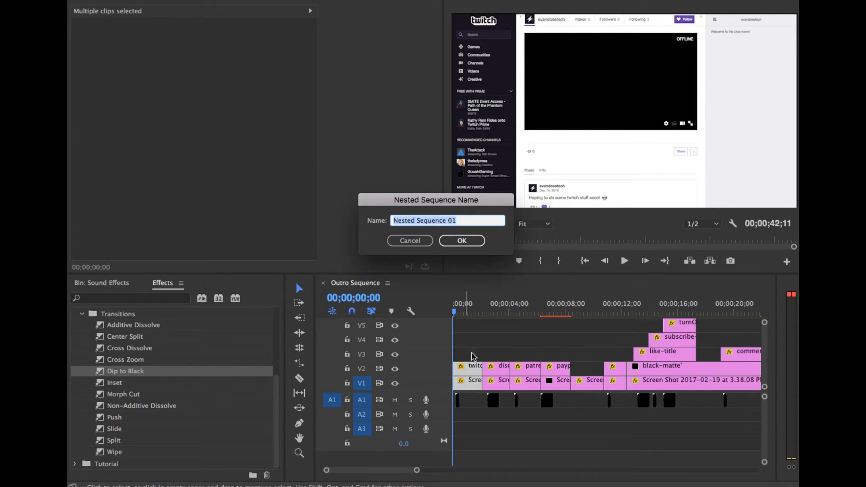
{"action": "type", "text": "Nes"}
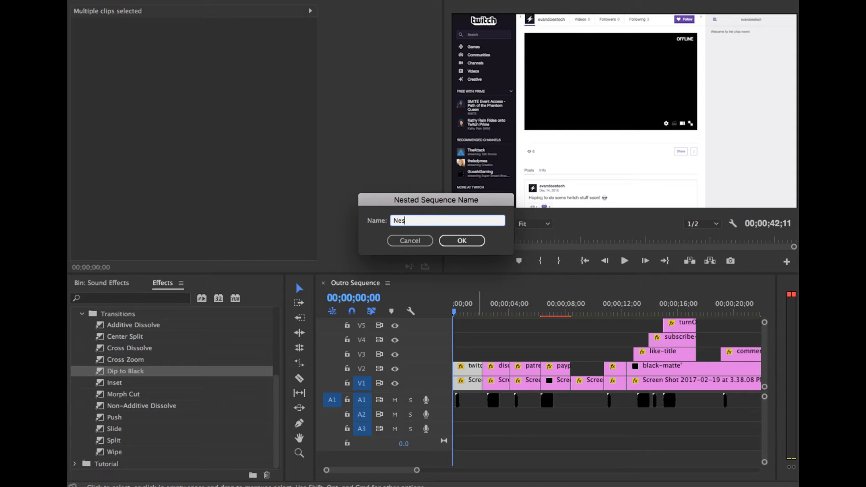
{"action": "type", "text": "Tw"}
{"action": "key", "text": "Return"}
Nest the Discord title and its screenshot clip into a sequence named Discord
{"action": "left_click_drag", "start_coordinate": [501, 341], "coordinate": [492, 383]}
{"action": "key", "text": "shift+n"}
{"action": "key", "text": "BackSpace"}
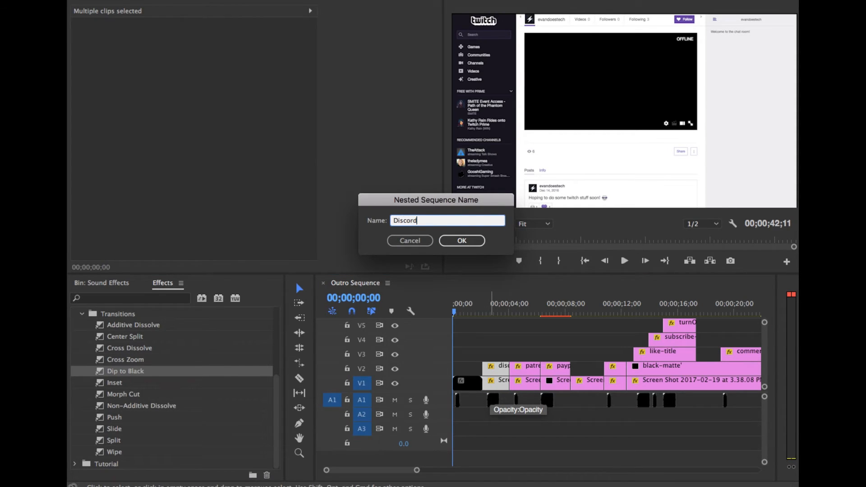
{"action": "key", "text": "Return"}
Nest the Patreon title and its screenshot clip into their own named sequence
{"action": "left_click_drag", "start_coordinate": [529, 352], "coordinate": [520, 388]}
{"action": "key", "text": "a"}
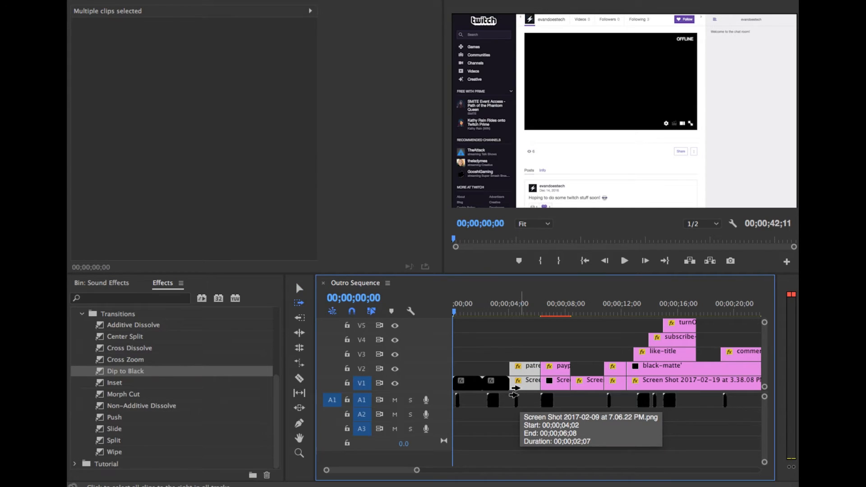
{"action": "key", "text": "super+s"}
{"action": "key", "text": "super+shift+n"}
{"action": "type", "text": "Pa"}
{"action": "key", "text": "Return"}
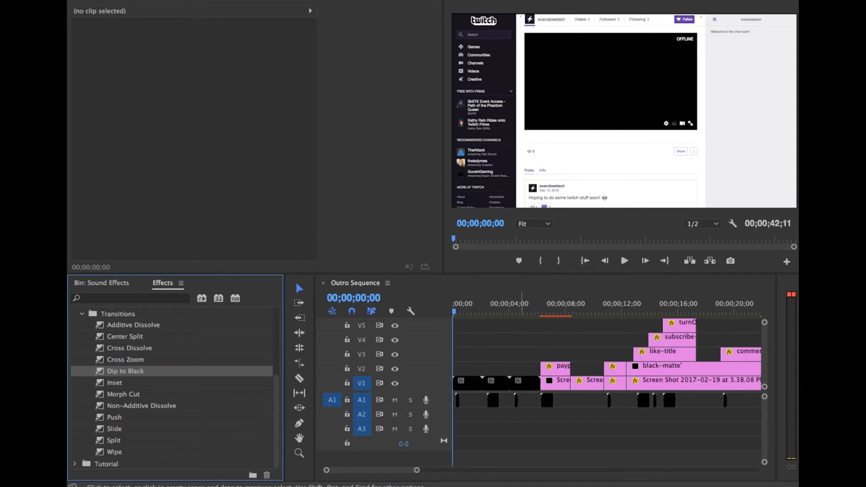
Nest the PayPal title and its screenshot clip into a sequence named Paypal
{"action": "left_click_drag", "start_coordinate": [557, 352], "coordinate": [564, 386]}
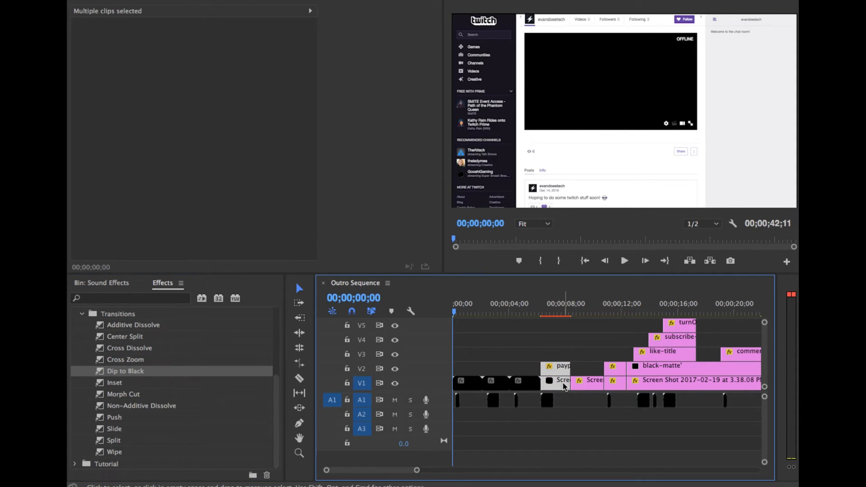
{"action": "key", "text": "super+shift+n"}
{"action": "type", "text": "Paypal"}
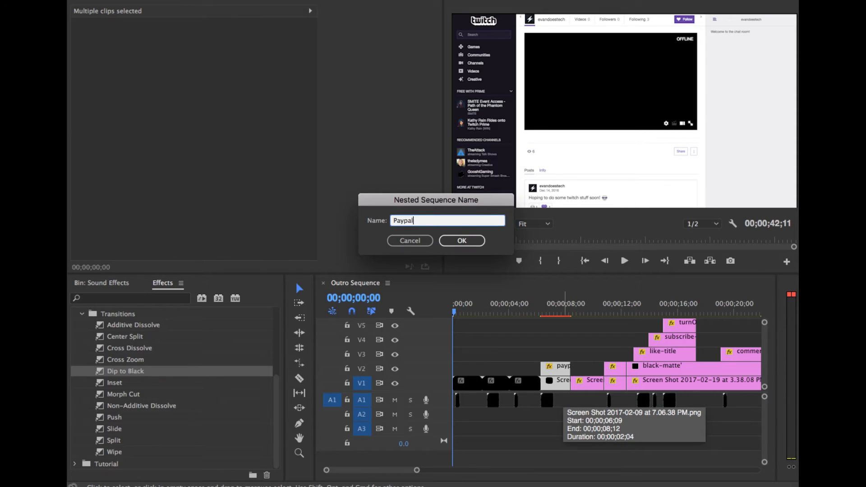
{"action": "key", "text": "Return"}
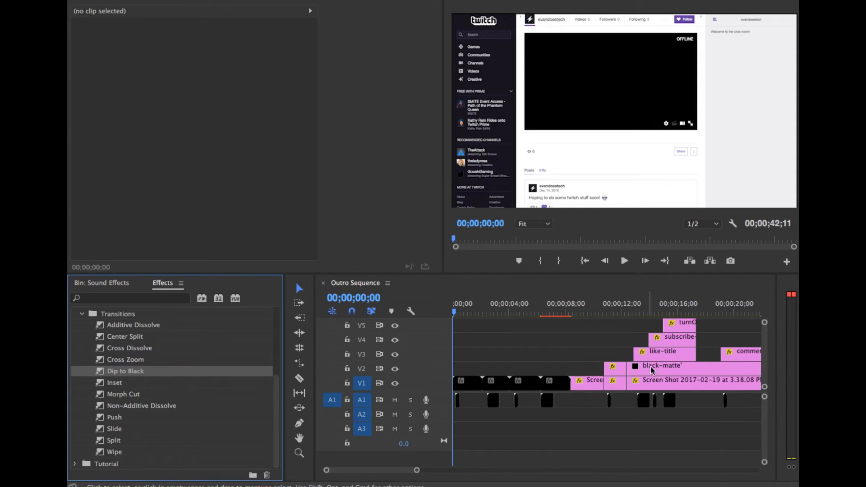
Nest the two stacked forum clips just before the YouTube section into a sequence named Forum
{"action": "left_click", "coordinate": [581, 373]}
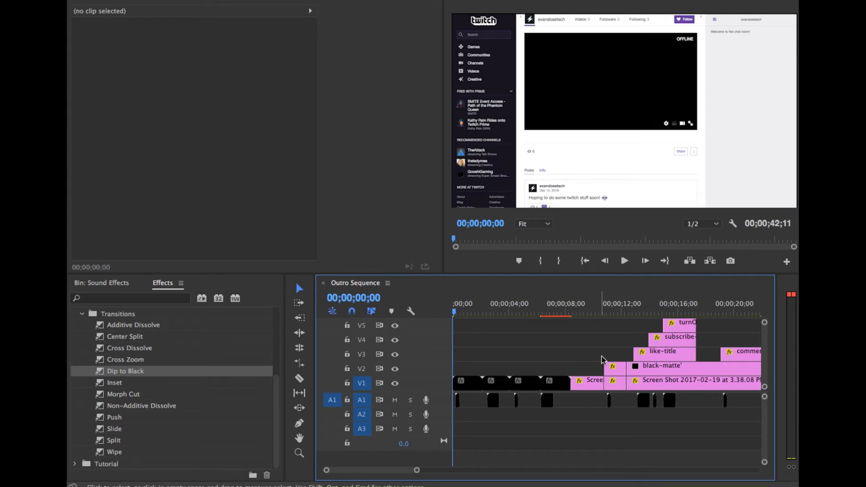
{"action": "left_click_drag", "start_coordinate": [621, 356], "coordinate": [617, 386]}
{"action": "key", "text": "super+shift+n"}
{"action": "type", "text": "Fpr"}
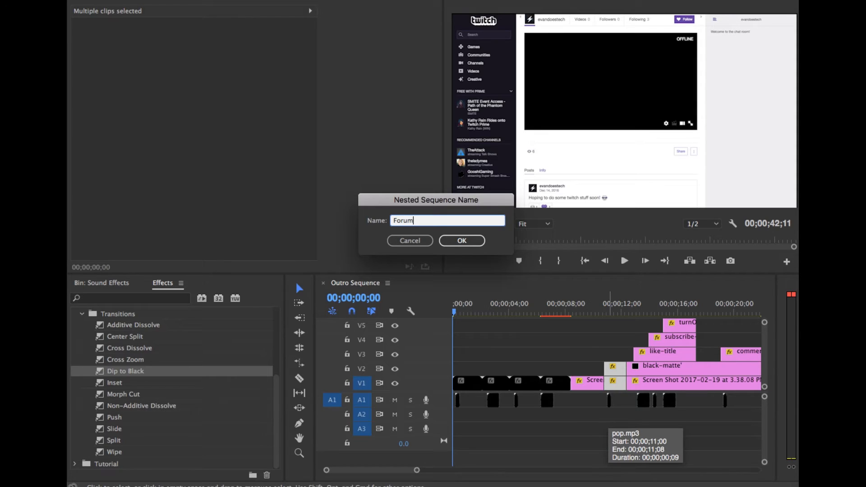
{"action": "type", "text": "um"}
{"action": "key", "text": "Return"}
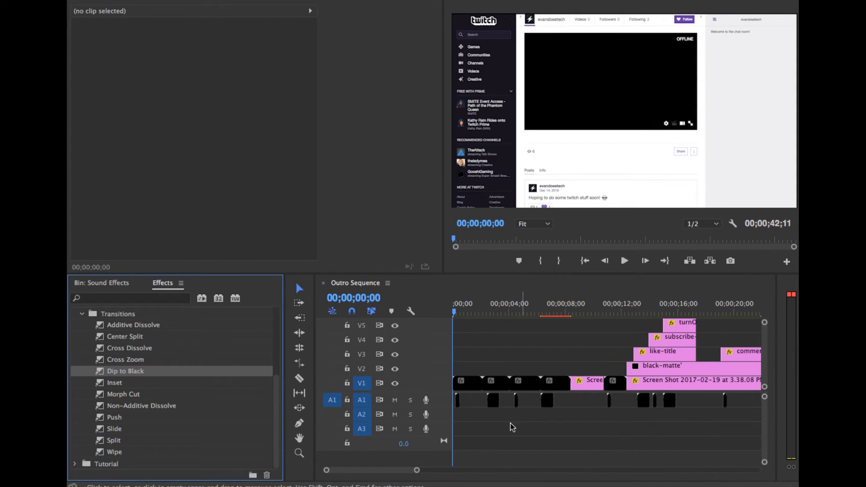
Nest the YouTube screenshot, black matte and the like, subscribe, turn-on and comment titles into a sequence named Youtube Page
{"action": "scroll", "coordinate": [509, 441], "scroll_direction": "down", "scroll_amount": 5}
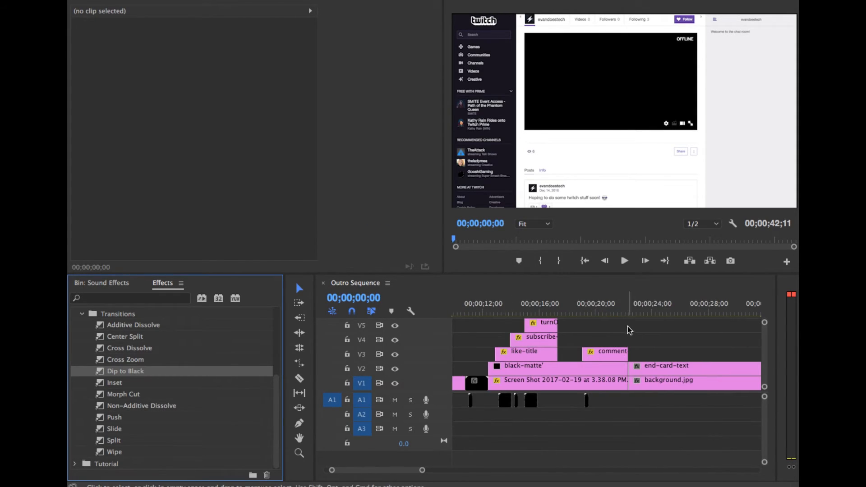
{"action": "scroll", "coordinate": [598, 333], "scroll_direction": "up", "scroll_amount": 5}
{"action": "scroll", "coordinate": [604, 334], "scroll_direction": "down", "scroll_amount": 3}
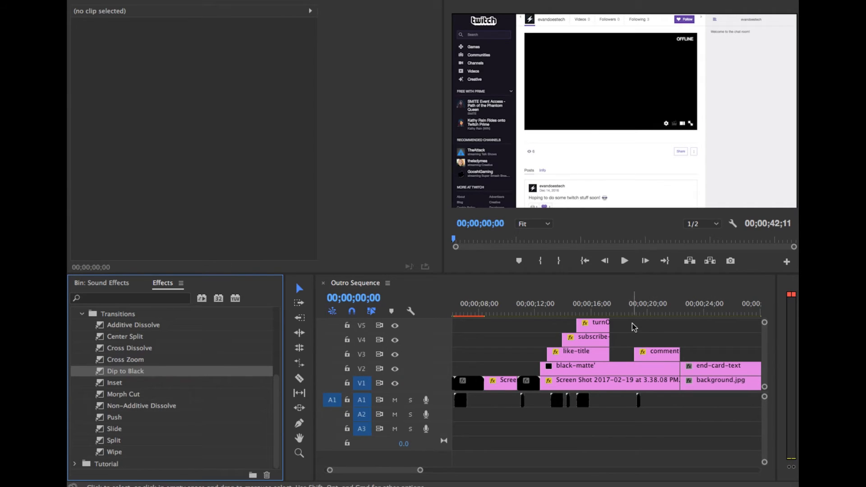
{"action": "left_click", "coordinate": [542, 319]}
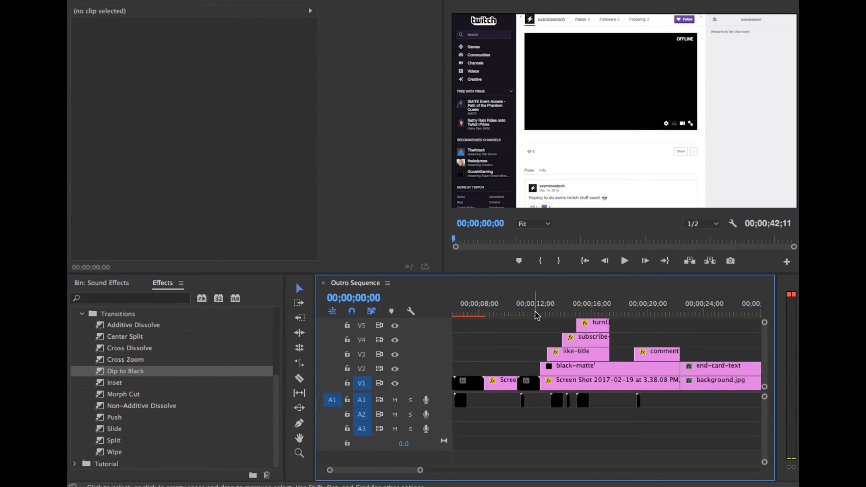
{"action": "left_click_drag", "start_coordinate": [536, 323], "coordinate": [662, 376]}
{"action": "left_click_drag", "start_coordinate": [694, 325], "coordinate": [599, 378]}
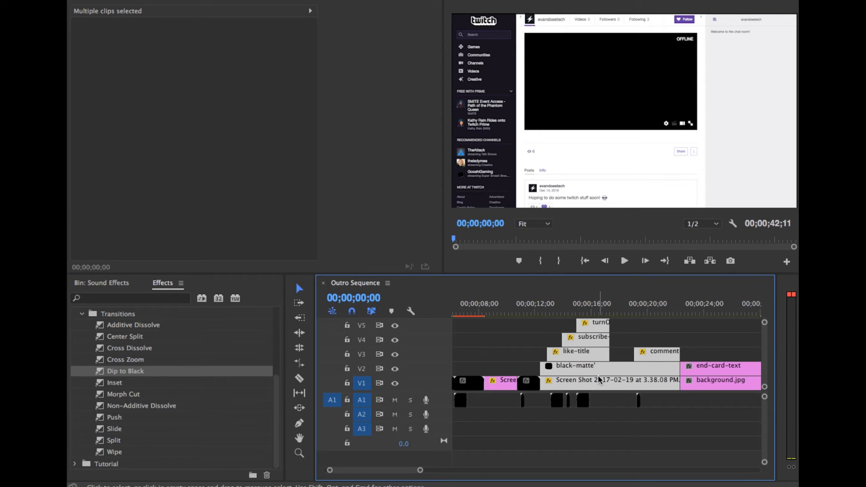
{"action": "key", "text": "super+shift+n"}
{"action": "type", "text": "Yout"}
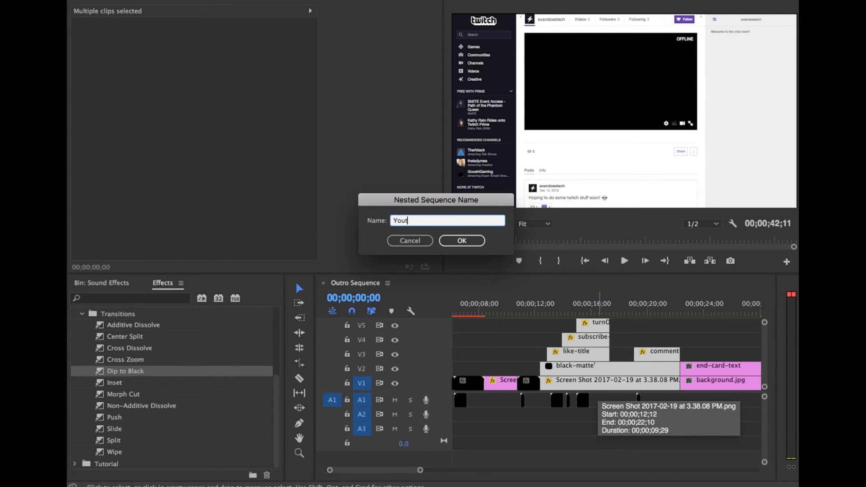
{"action": "type", "text": "ube Page"}
{"action": "key", "text": "Return"}
Nest the end-card-text and background.jpg clips into a sequence named End Card
{"action": "left_click_drag", "start_coordinate": [694, 351], "coordinate": [707, 384]}
{"action": "key", "text": "shift+n"}
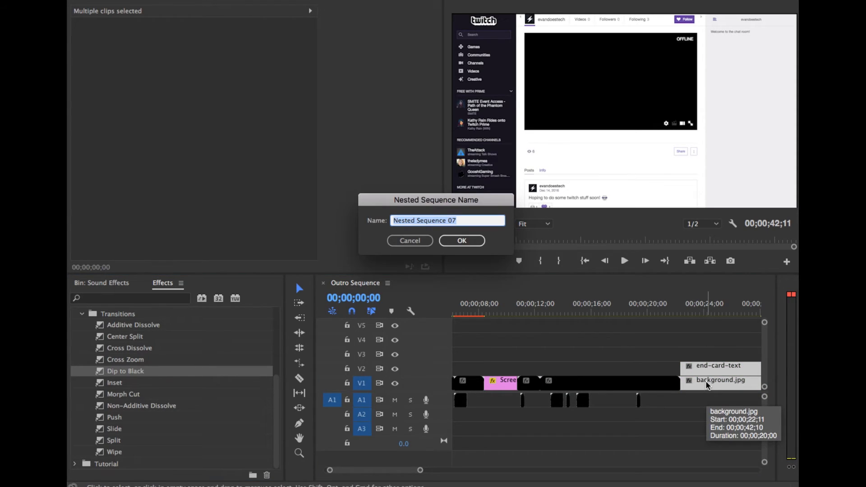
{"action": "type", "text": "End Card"}
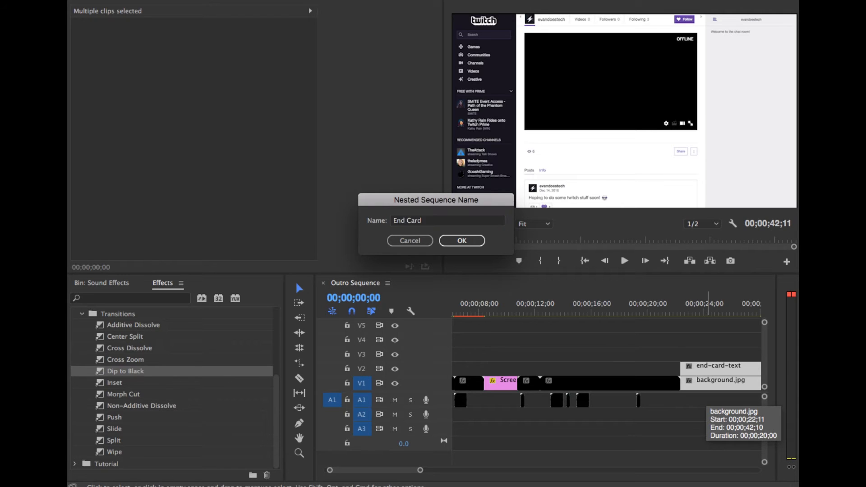
{"action": "key", "text": "Return"}
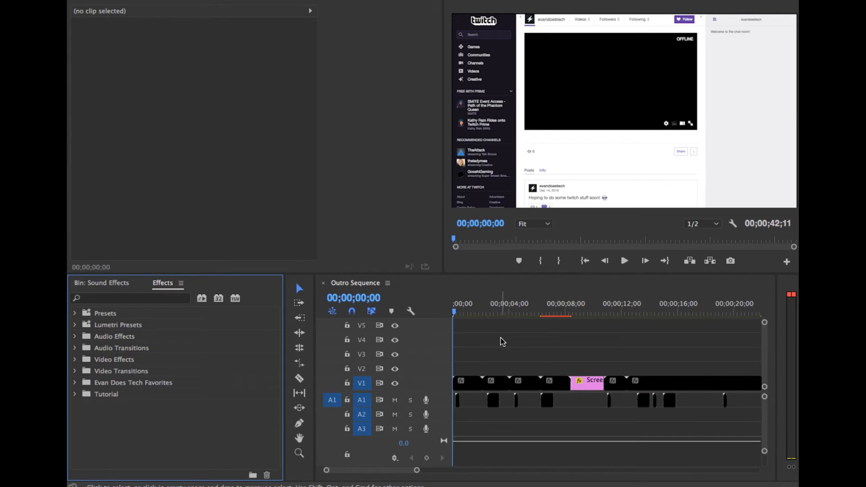
Group the nested Twitch clip with its sound effect, and the nested Discord clip with its own
{"action": "left_click_drag", "start_coordinate": [474, 357], "coordinate": [458, 398]}
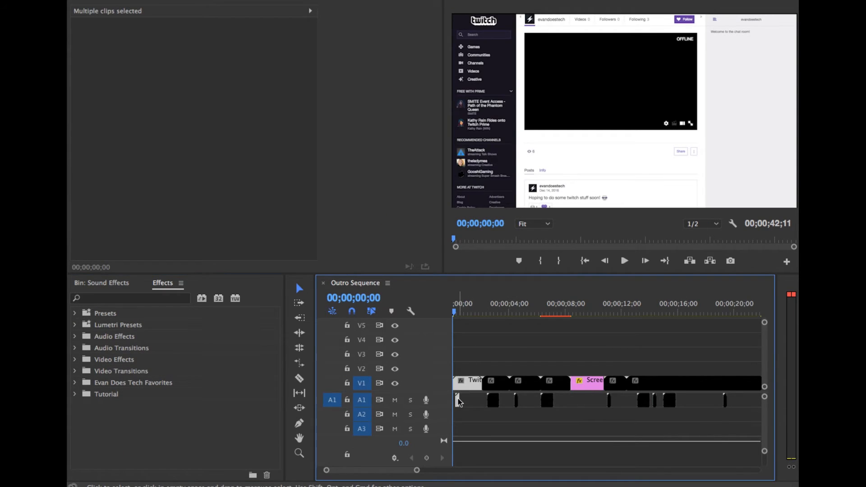
{"action": "right_click", "coordinate": [459, 399]}
{"action": "left_click", "coordinate": [522, 171]}
{"action": "left_click_drag", "start_coordinate": [501, 367], "coordinate": [495, 401]}
{"action": "right_click", "coordinate": [495, 400]}
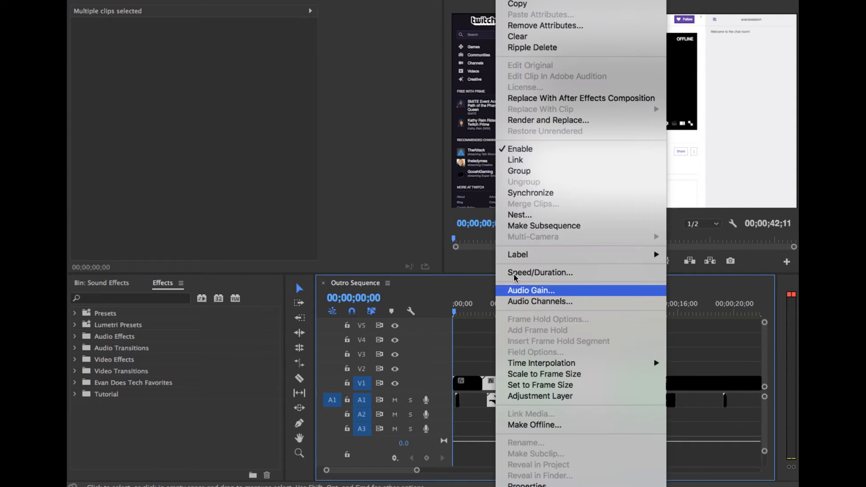
{"action": "left_click", "coordinate": [552, 172]}
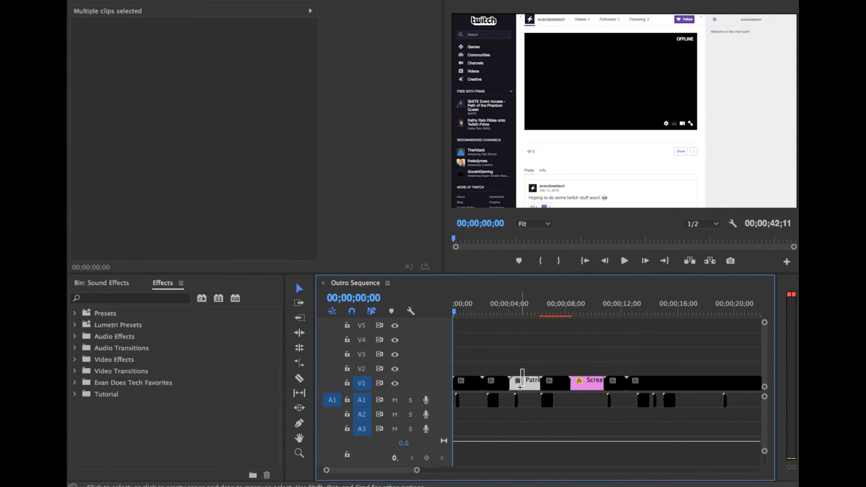
Group each of the nested Patreon, Paypal and Forum clips with the sound effect beneath it
{"action": "right_click", "coordinate": [517, 401]}
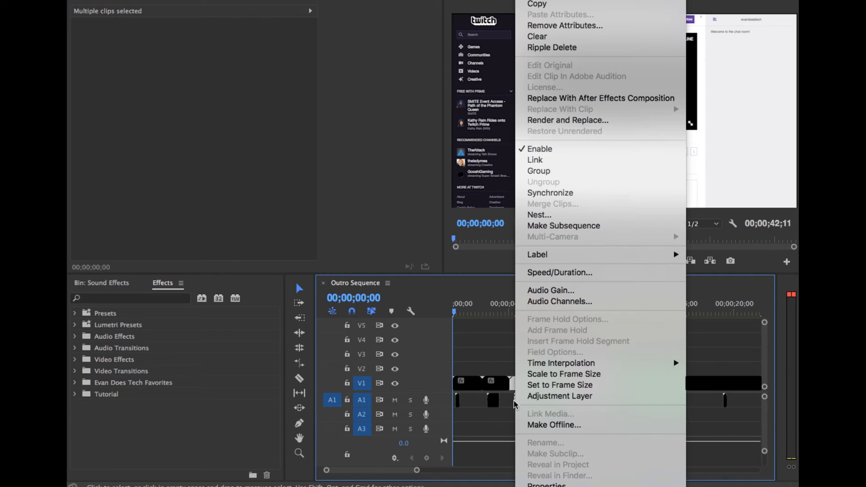
{"action": "left_click", "coordinate": [583, 175]}
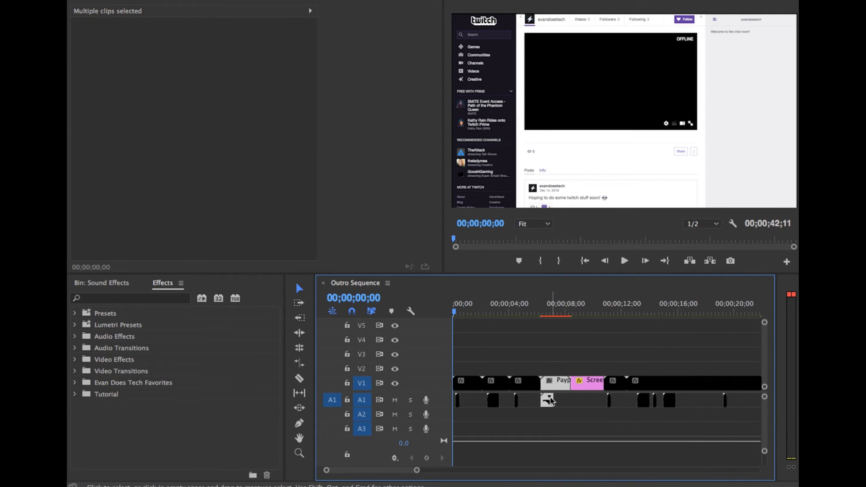
{"action": "right_click", "coordinate": [553, 382]}
{"action": "left_click", "coordinate": [627, 171]}
{"action": "left_click", "coordinate": [612, 383]}
{"action": "right_click", "coordinate": [609, 403]}
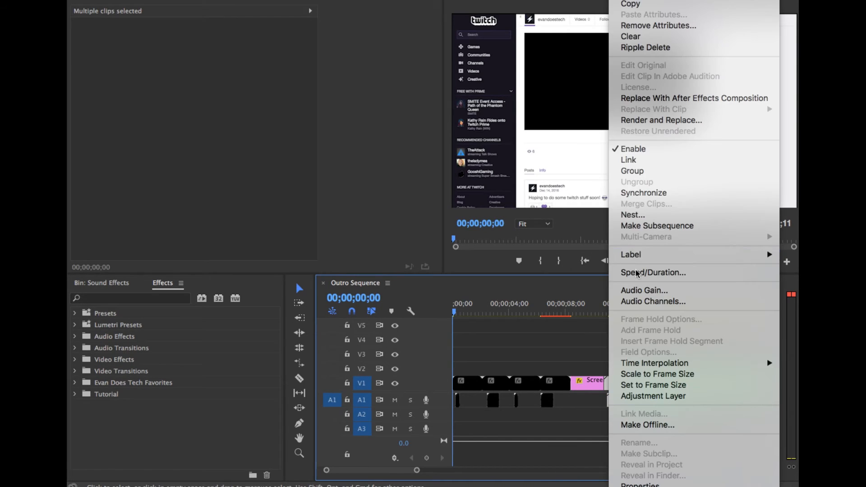
{"action": "left_click", "coordinate": [628, 169]}
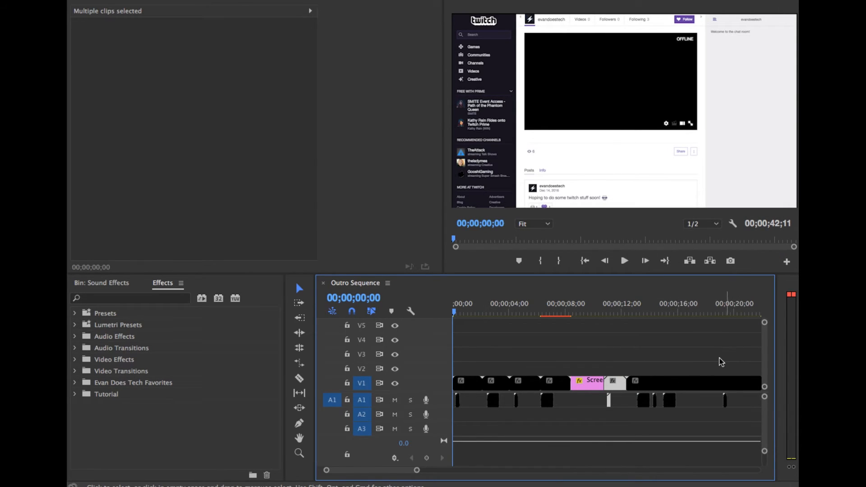
Group the nested Youtube Page clip with the sound effects beneath it and check that they select together
{"action": "scroll", "coordinate": [532, 424], "scroll_direction": "right", "scroll_amount": 5}
{"action": "left_click_drag", "start_coordinate": [613, 343], "coordinate": [502, 410]}
{"action": "right_click", "coordinate": [527, 378]}
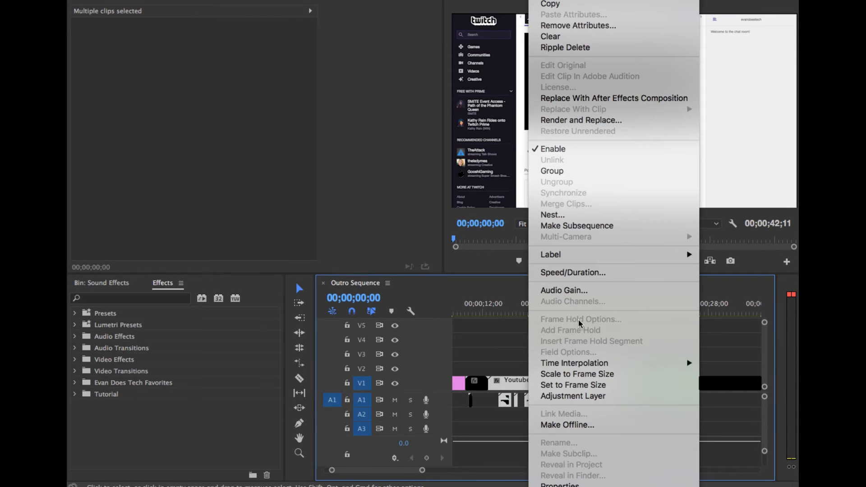
{"action": "left_click", "coordinate": [611, 171]}
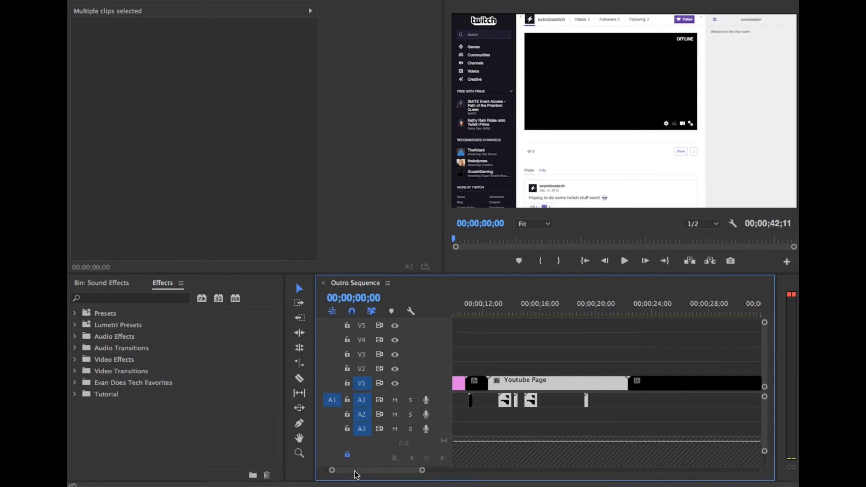
{"action": "left_click", "coordinate": [561, 429]}
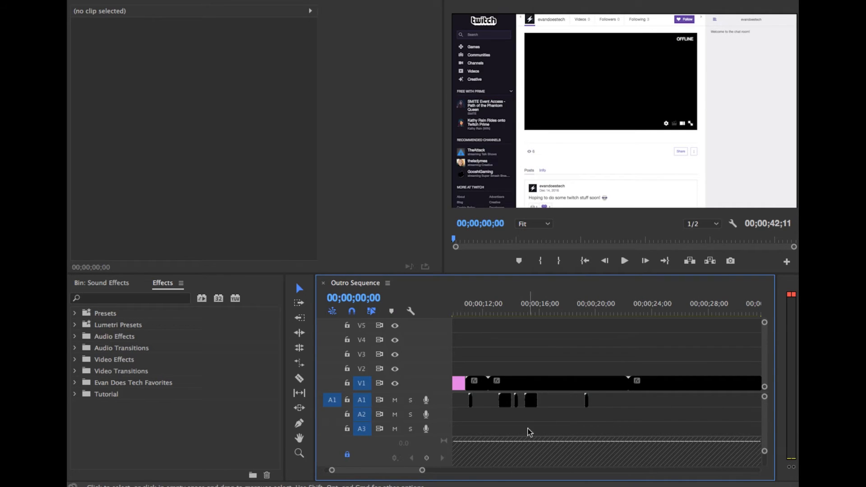
{"action": "mouse_move", "coordinate": [536, 383]}
{"action": "left_mouse_down"}
{"action": "mouse_move", "coordinate": [556, 386]}
{"action": "mouse_move", "coordinate": [532, 383]}
{"action": "left_mouse_up"}
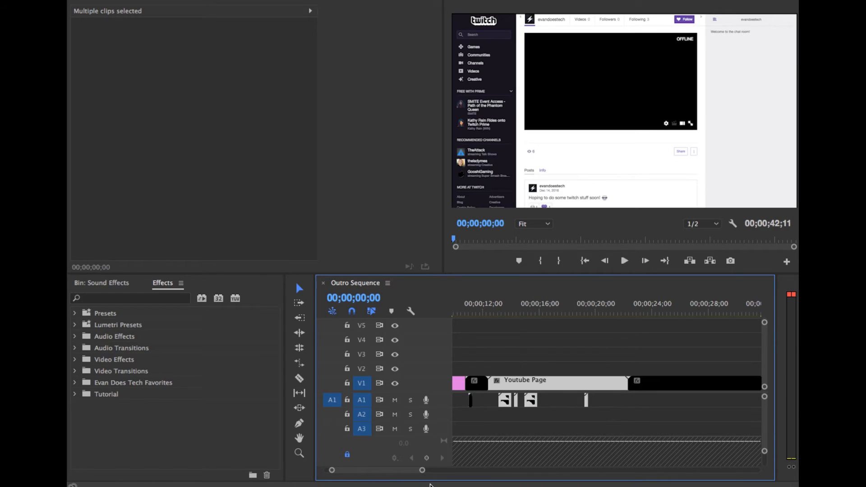
{"action": "scroll", "coordinate": [496, 397], "scroll_direction": "right", "scroll_amount": 5}
{"action": "scroll", "coordinate": [520, 393], "scroll_direction": "left", "scroll_amount": 5}
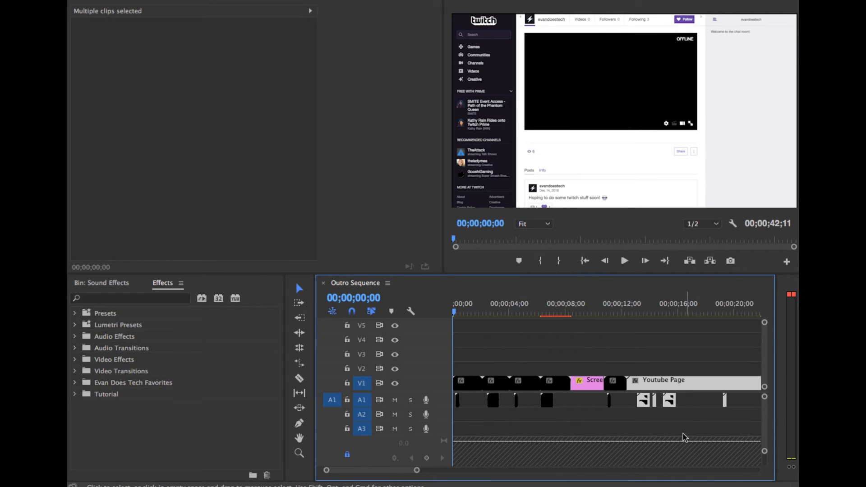
Play the start of the outro and expand the Transitions folder within the Evan Does Tech Favorites effects
{"action": "key", "text": "space"}
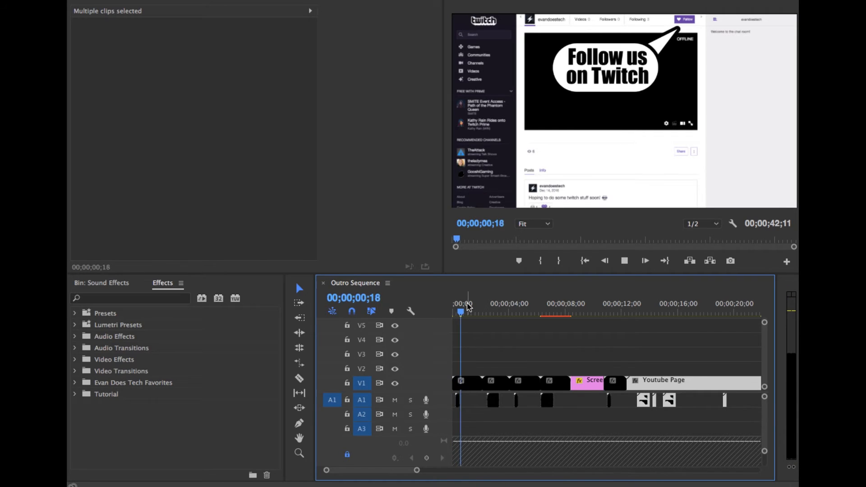
{"action": "key", "text": "space"}
{"action": "left_click", "coordinate": [100, 283]}
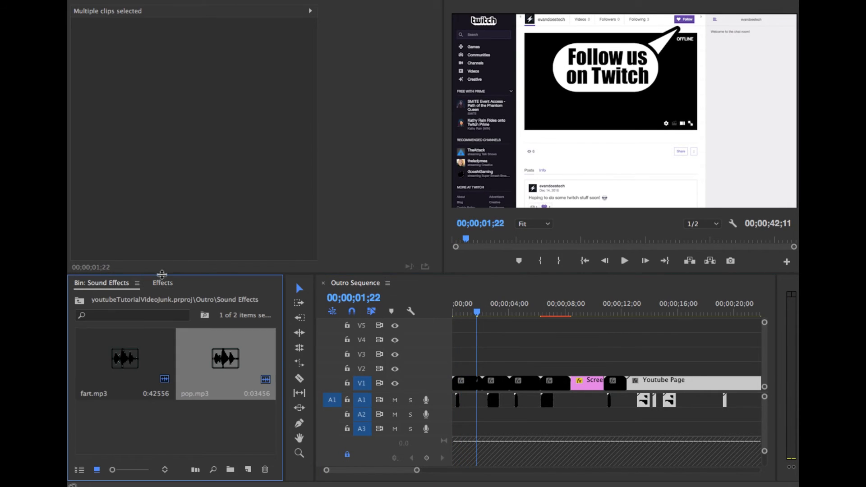
{"action": "left_click", "coordinate": [161, 283]}
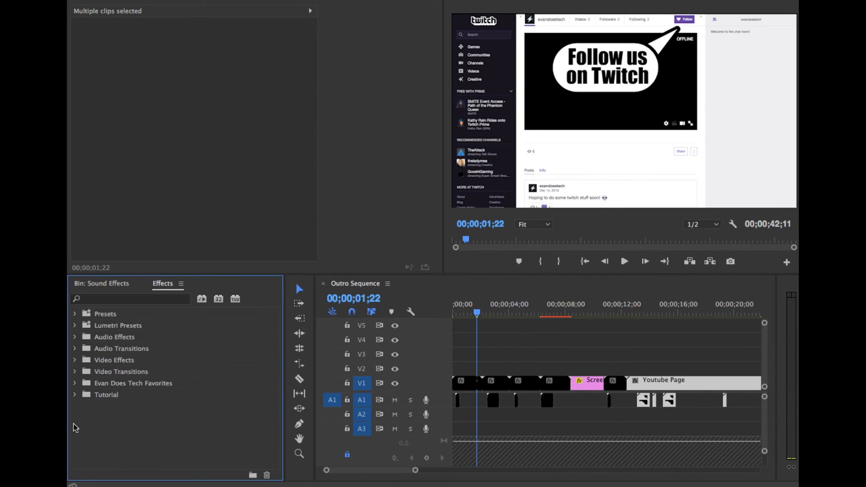
{"action": "left_click", "coordinate": [120, 386]}
{"action": "left_click", "coordinate": [105, 427]}
{"action": "left_click", "coordinate": [105, 427]}
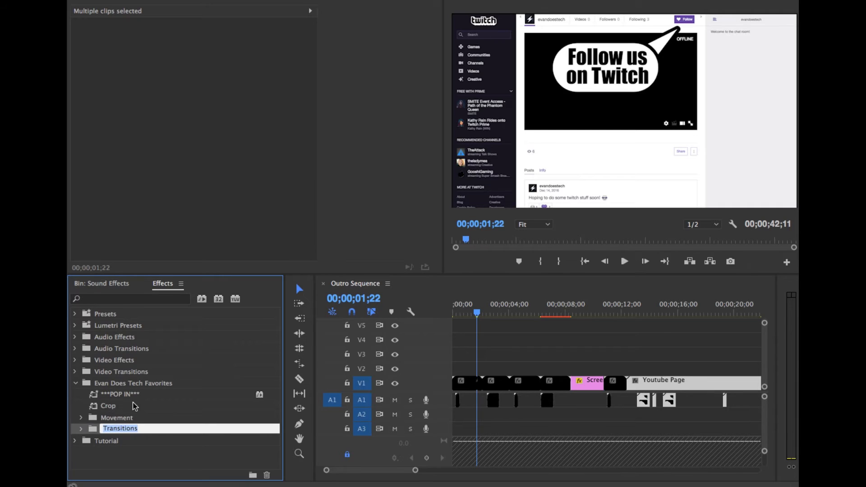
{"action": "left_click", "coordinate": [89, 429]}
{"action": "left_click", "coordinate": [82, 429]}
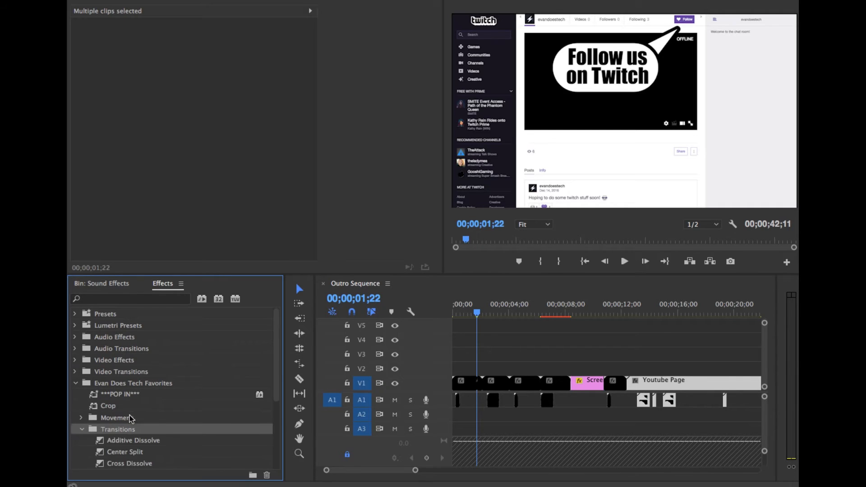
{"action": "scroll", "coordinate": [132, 414], "scroll_direction": "down", "scroll_amount": 3}
{"action": "scroll", "coordinate": [132, 414], "scroll_direction": "down", "scroll_amount": 5}
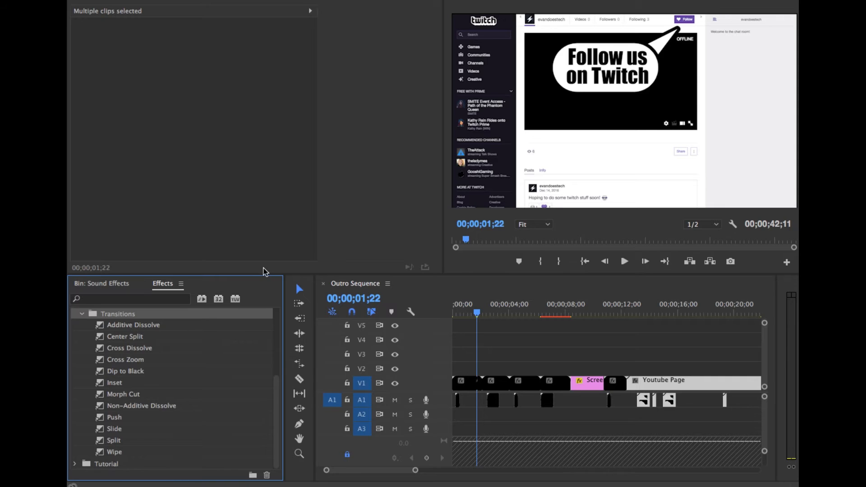
Add an Additive Dissolve at the cut between the Twitch and Discord clips and play it back
{"action": "left_click_drag", "start_coordinate": [149, 331], "coordinate": [481, 385]}
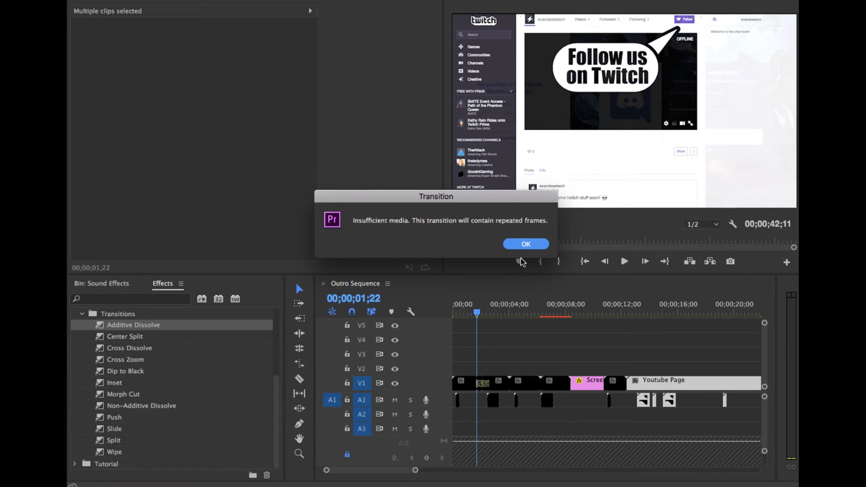
{"action": "left_click", "coordinate": [526, 244]}
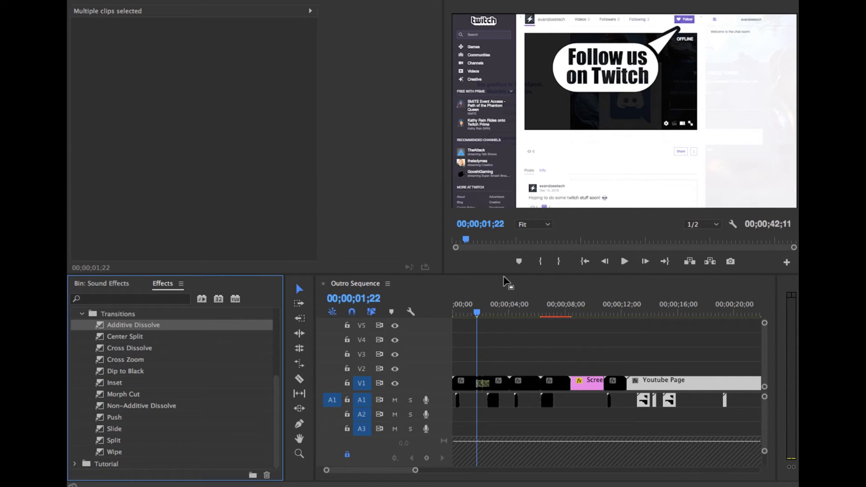
{"action": "left_click", "coordinate": [466, 310]}
{"action": "key", "text": "space"}
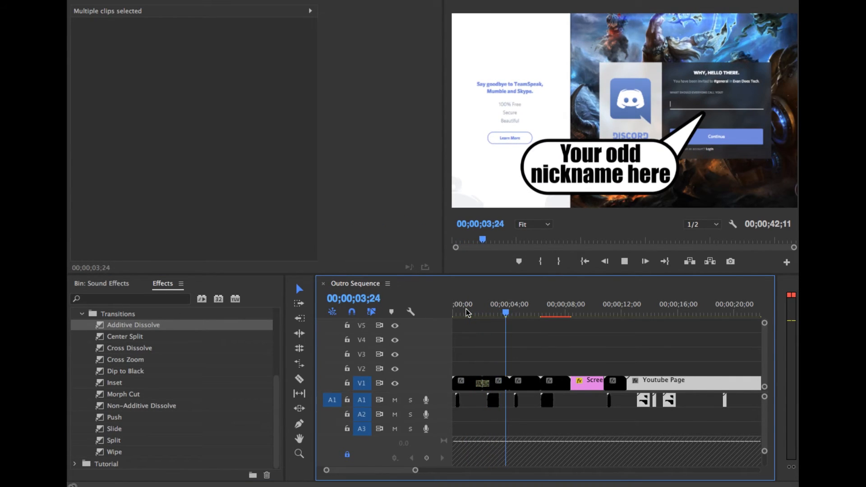
{"action": "key", "text": "space"}
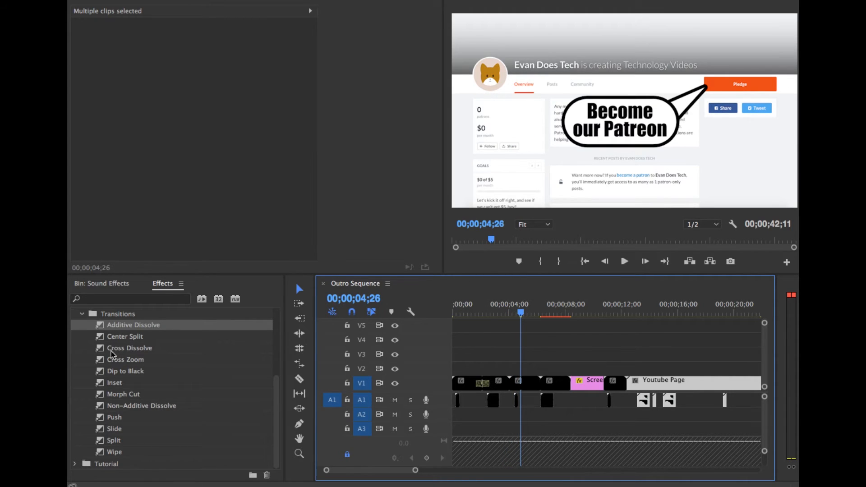
Add and preview a Cross Dissolve between the Discord and Patreon clips, and save the project
{"action": "left_click_drag", "start_coordinate": [195, 348], "coordinate": [509, 385]}
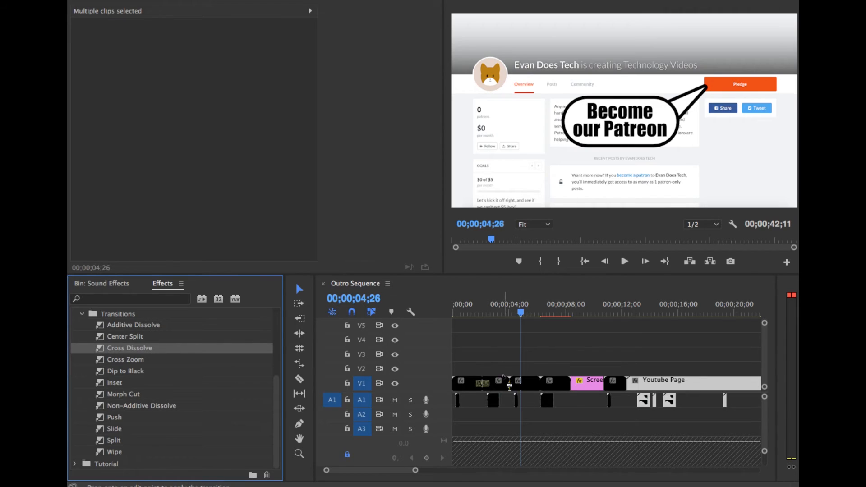
{"action": "key", "text": "Return"}
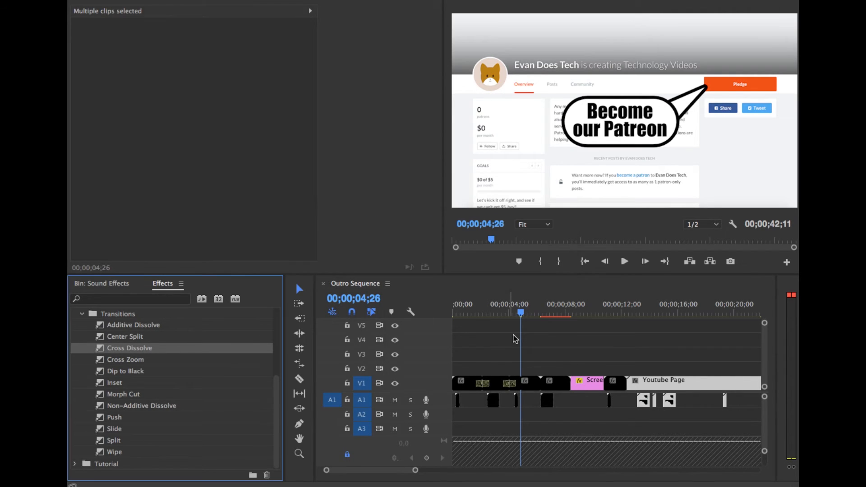
{"action": "left_click_drag", "start_coordinate": [518, 317], "coordinate": [495, 314]}
{"action": "key", "text": "space"}
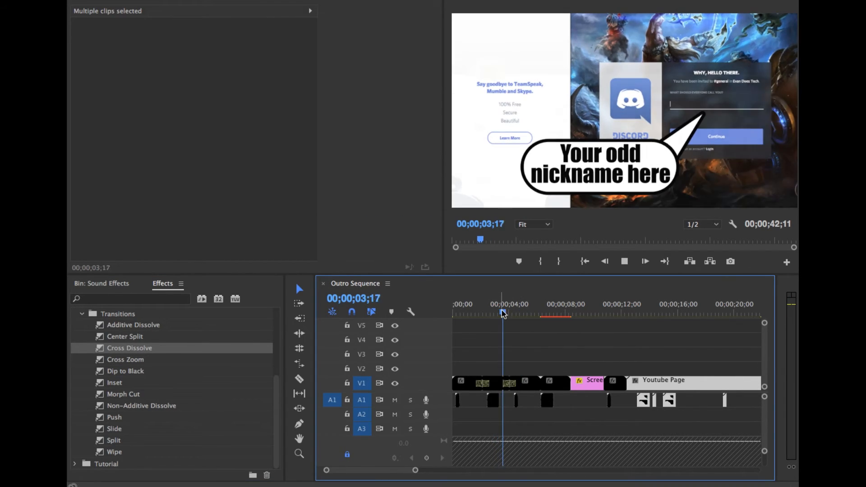
{"action": "key", "text": "space"}
{"action": "key", "text": "super+s"}
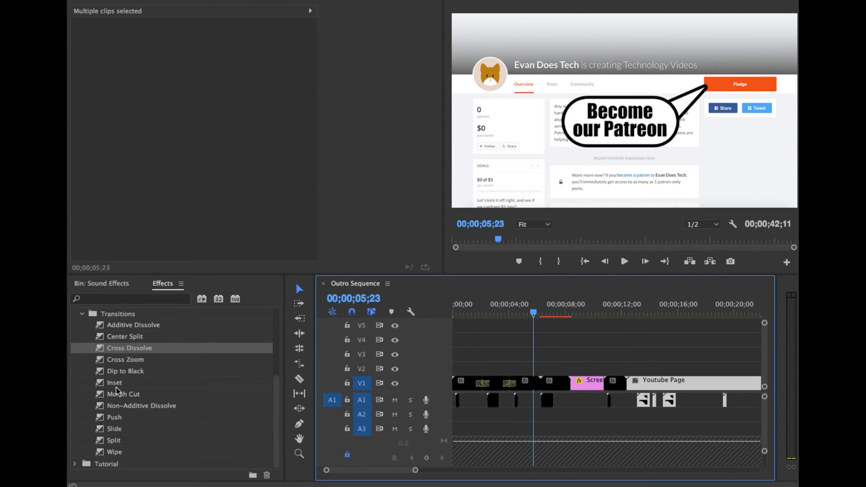
Add a Dip to Black transition at the cut between the Patreon and Paypal clips and play it back
{"action": "left_click_drag", "start_coordinate": [122, 367], "coordinate": [544, 383]}
{"action": "key", "text": "Return"}
{"action": "key", "text": "space"}
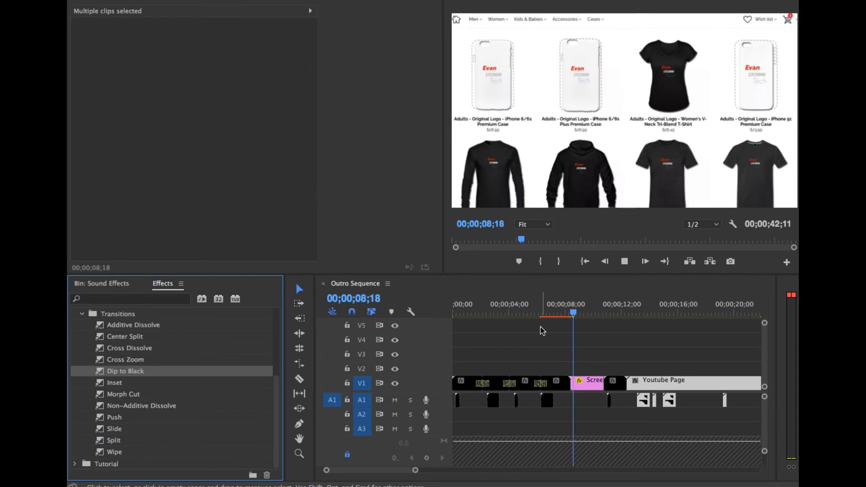
Add a Push transition at the cut between the Paypal clip and the merchandise store screenshot, and play it back
{"action": "left_click", "coordinate": [565, 310]}
{"action": "left_click_drag", "start_coordinate": [565, 307], "coordinate": [563, 310]}
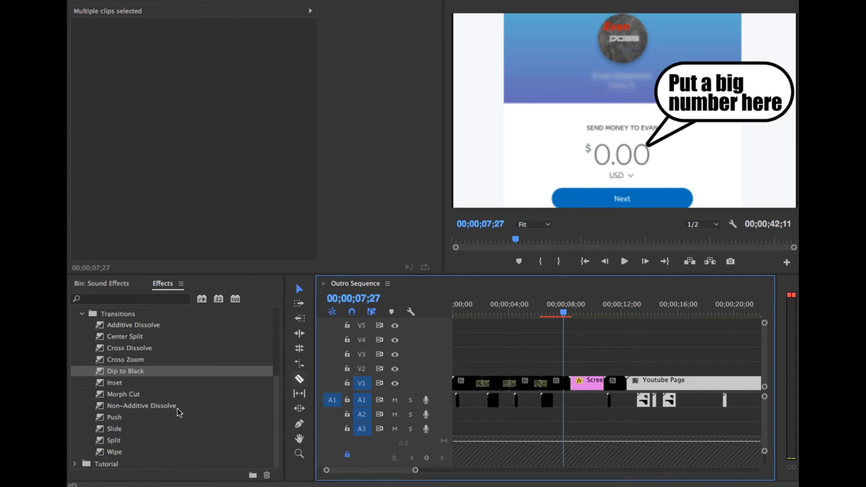
{"action": "left_click_drag", "start_coordinate": [115, 418], "coordinate": [574, 386]}
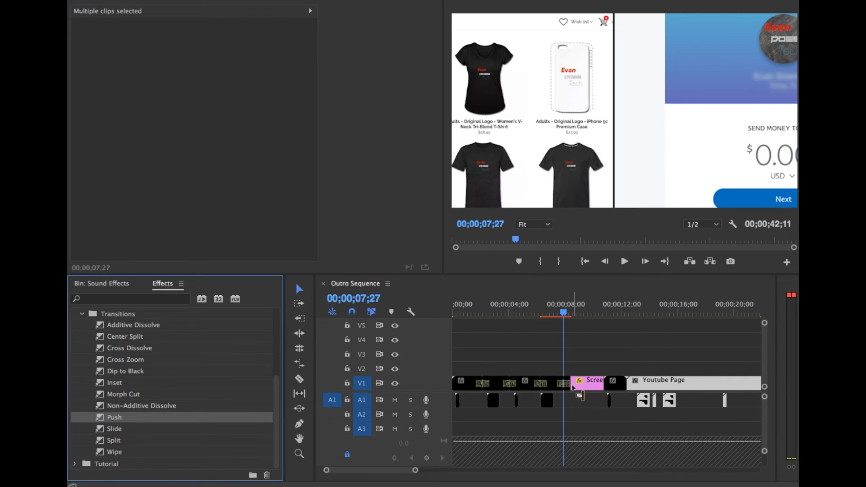
{"action": "left_click_drag", "start_coordinate": [562, 310], "coordinate": [546, 314]}
{"action": "key", "text": "space"}
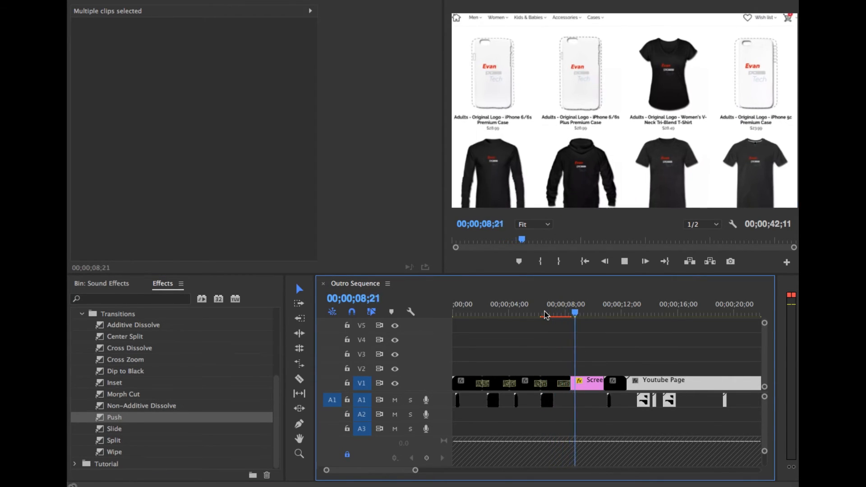
{"action": "key", "text": "space"}
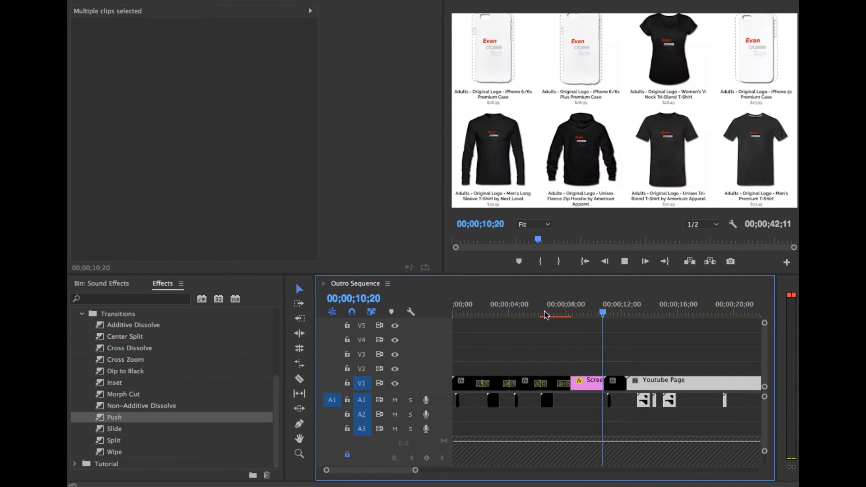
Try a Slide transition at the cut between the merchandise store screenshot and the forum clip, play it back and delete it
{"action": "left_click_drag", "start_coordinate": [116, 431], "coordinate": [614, 384]}
{"action": "key", "text": "space"}
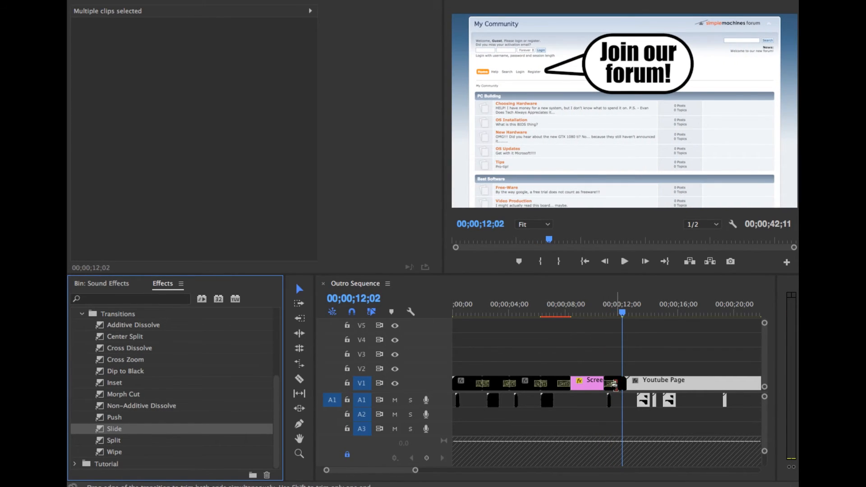
{"action": "left_click_drag", "start_coordinate": [615, 385], "coordinate": [609, 386]}
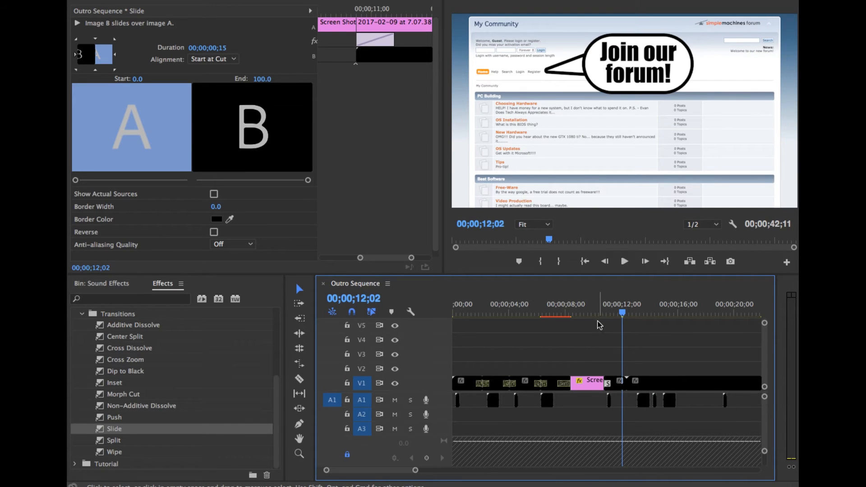
{"action": "left_click", "coordinate": [597, 314]}
{"action": "key", "text": "space"}
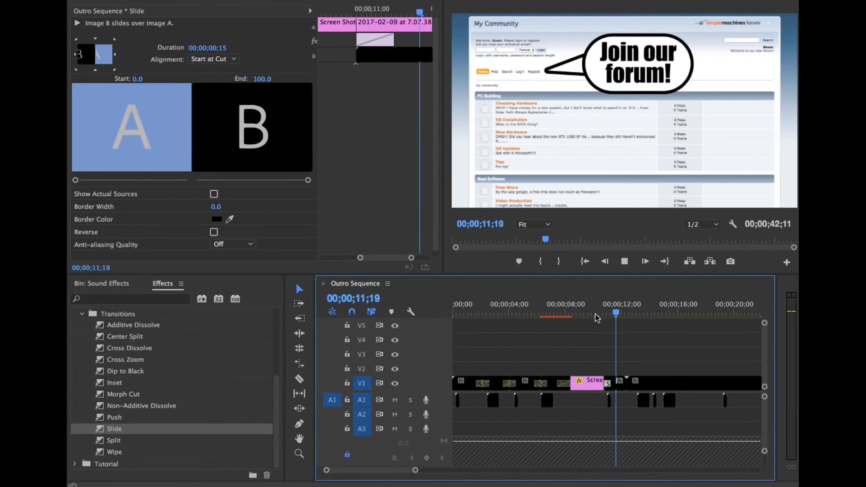
{"action": "key", "text": "space"}
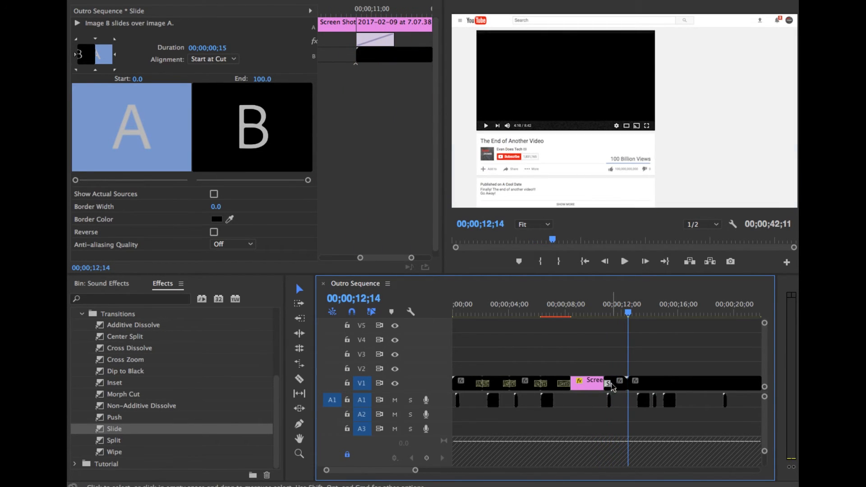
{"action": "key", "text": "Delete"}
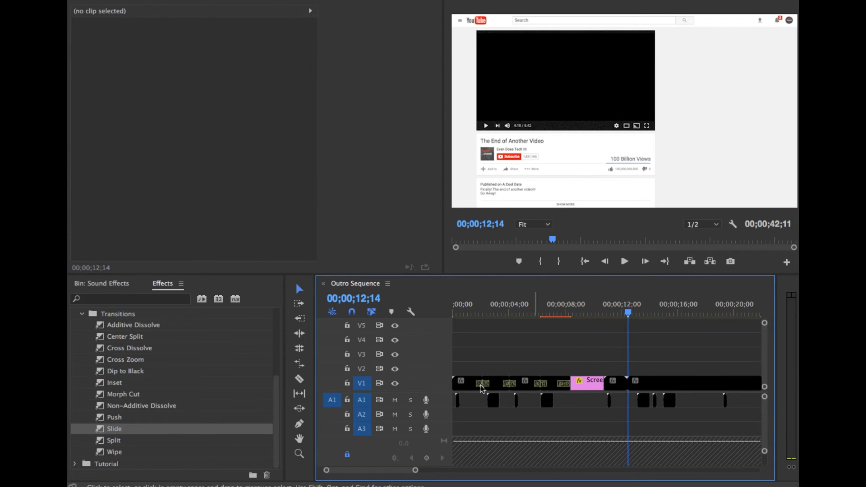
Nest the merchandise store screenshot clip into its own named sequence
{"action": "left_click_drag", "start_coordinate": [117, 442], "coordinate": [396, 404]}
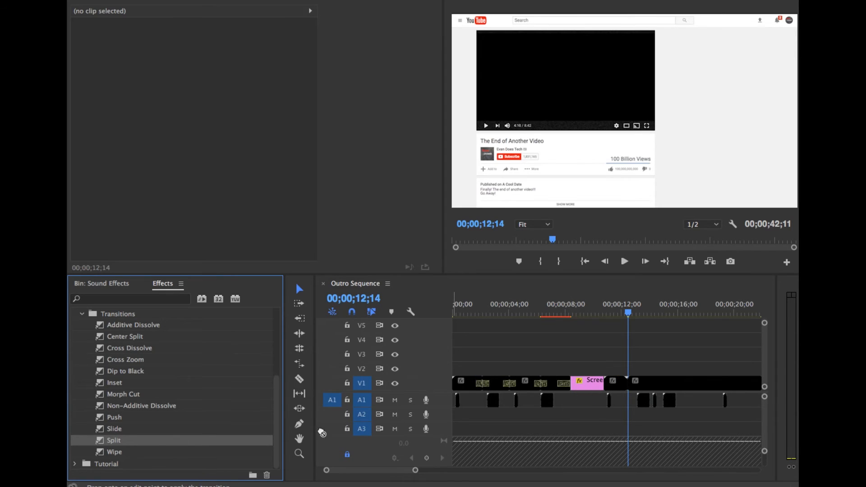
{"action": "left_click", "coordinate": [593, 384]}
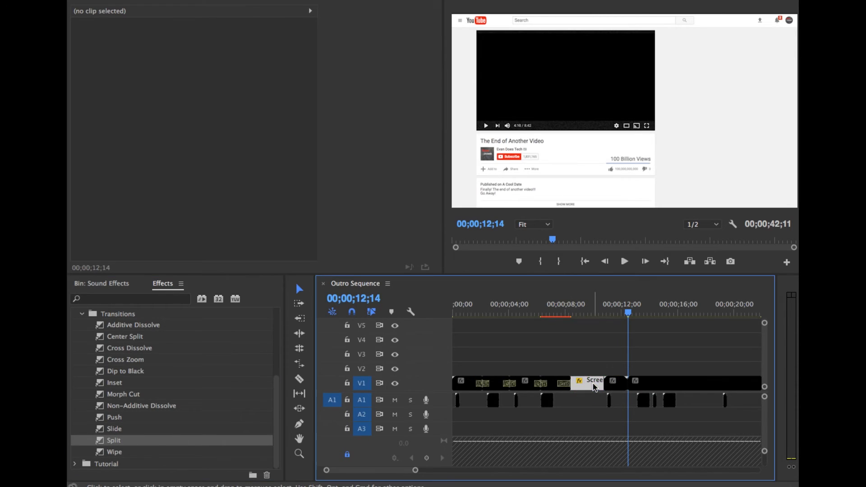
{"action": "key", "text": "super+n"}
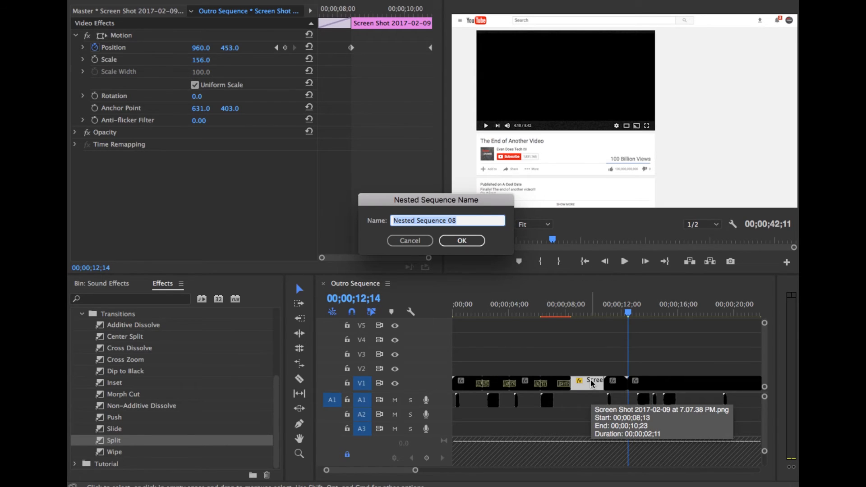
{"action": "type", "text": "W"}
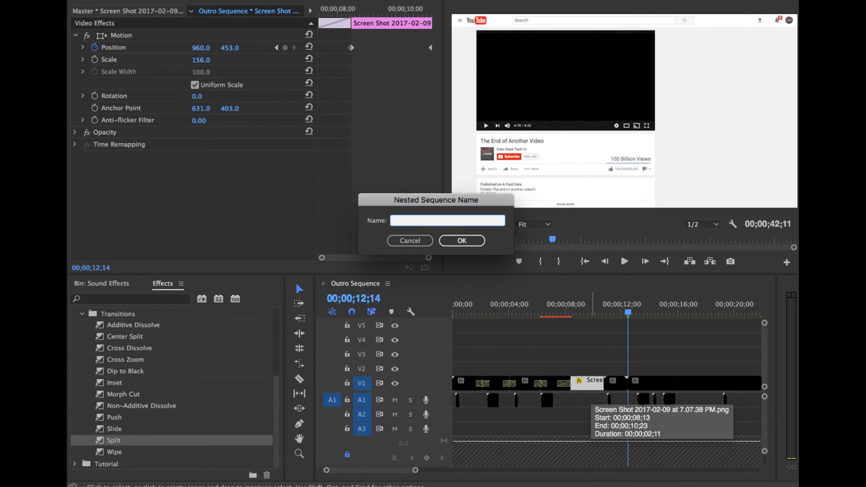
{"action": "type", "text": "tor"}
{"action": "key", "text": "Return"}
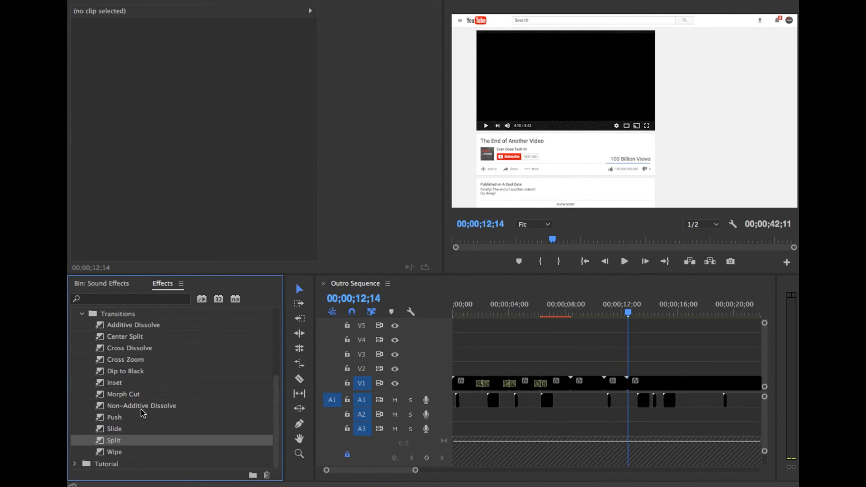
Add a Slide transition at the cut between the nested merchandise store clip and the forum clip, and play it back
{"action": "left_click_drag", "start_coordinate": [110, 430], "coordinate": [605, 394]}
{"action": "left_click", "coordinate": [516, 246]}
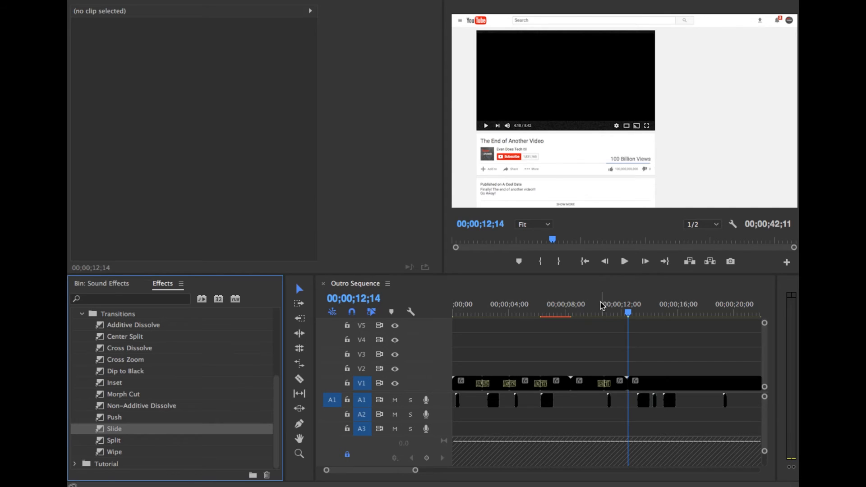
{"action": "left_click", "coordinate": [588, 306]}
{"action": "key", "text": "space"}
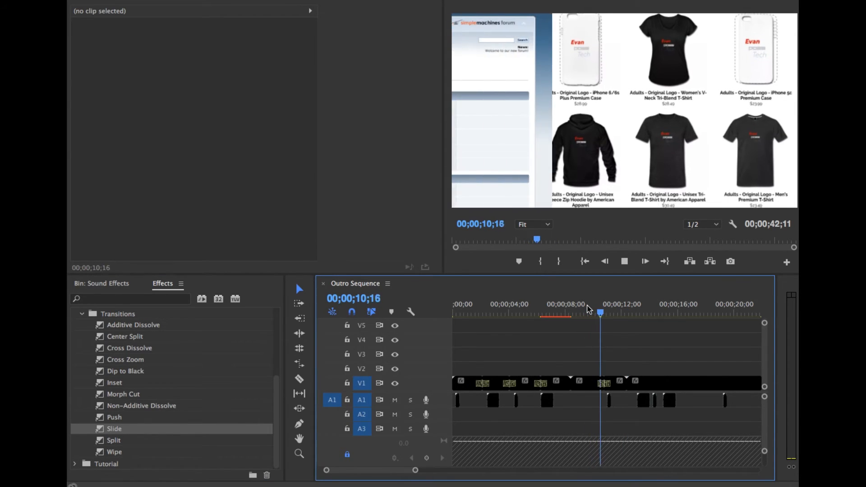
{"action": "key", "text": "space"}
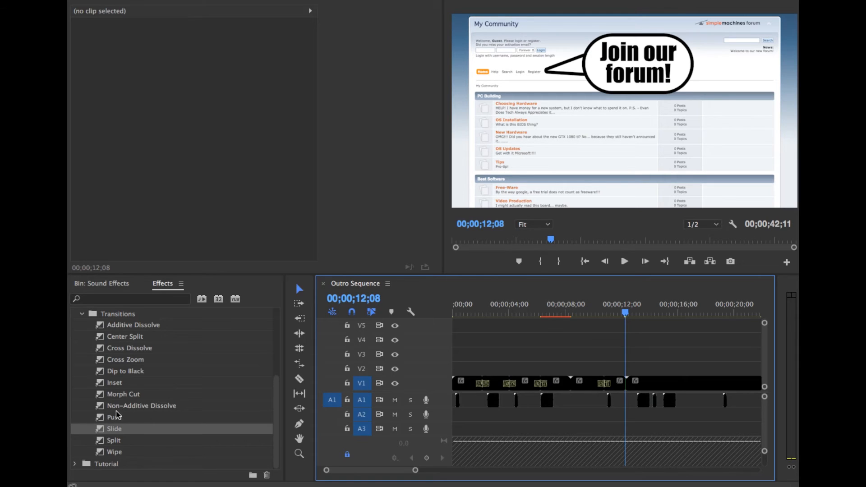
Try a Wipe transition at the cut between the forum clip and the Youtube Page clip, and delete it
{"action": "left_click_drag", "start_coordinate": [114, 452], "coordinate": [628, 384]}
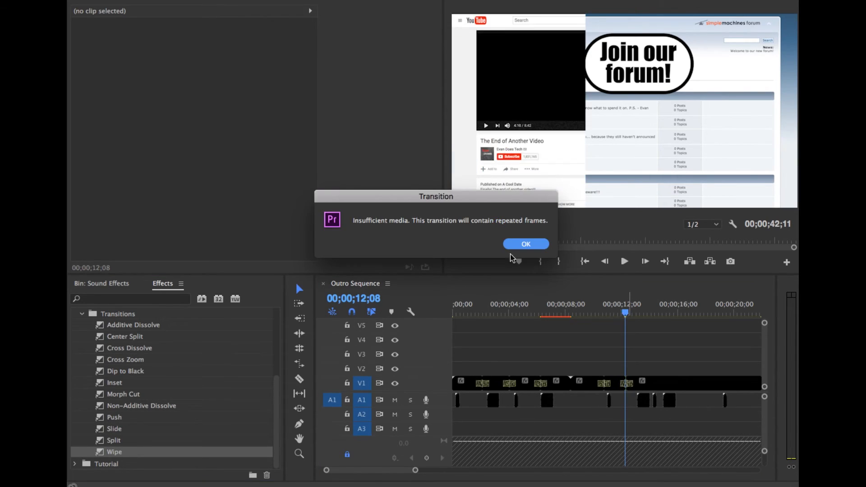
{"action": "left_click", "coordinate": [523, 247]}
{"action": "left_click", "coordinate": [626, 382]}
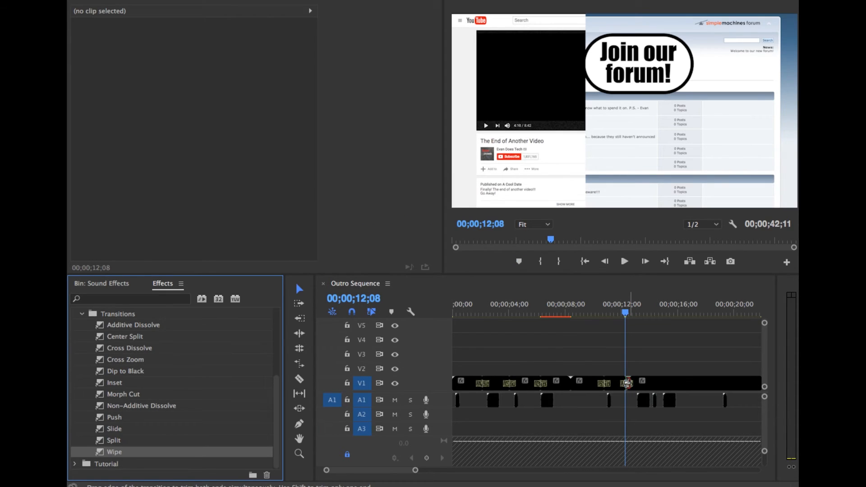
{"action": "key", "text": "Delete"}
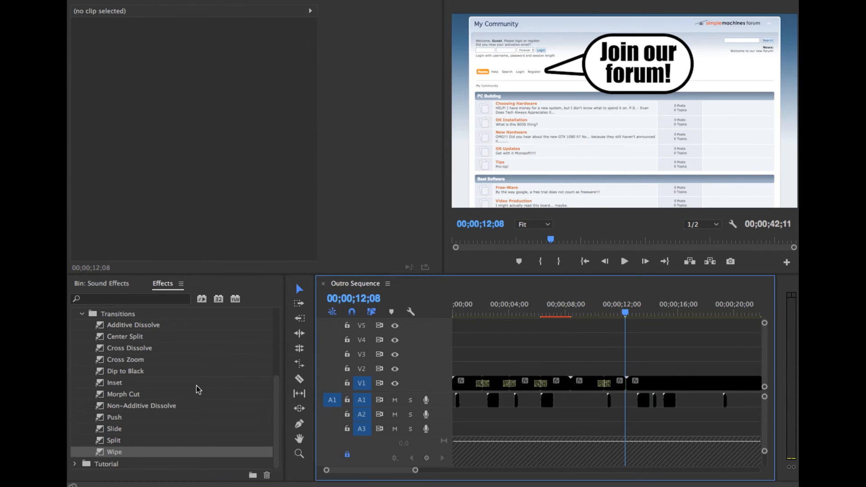
Look over the transitions available in the Transitions folder
{"action": "left_click", "coordinate": [120, 373]}
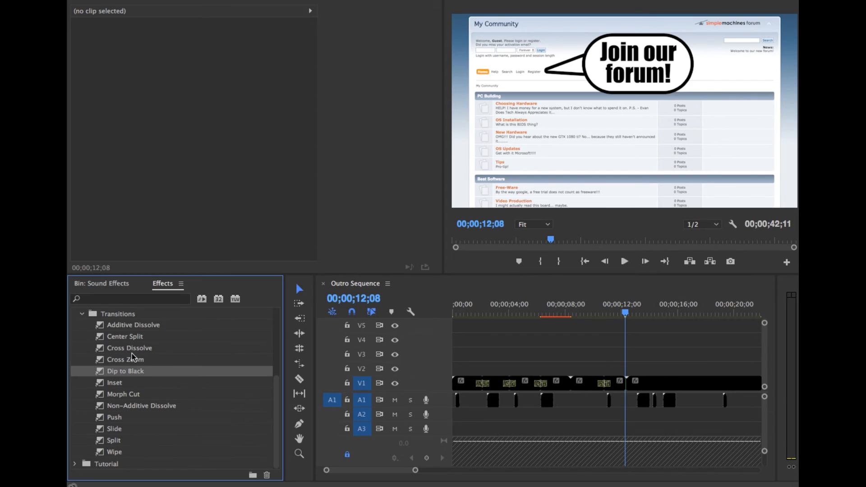
{"action": "left_click", "coordinate": [131, 355]}
{"action": "left_click", "coordinate": [140, 314]}
{"action": "left_click", "coordinate": [136, 326]}
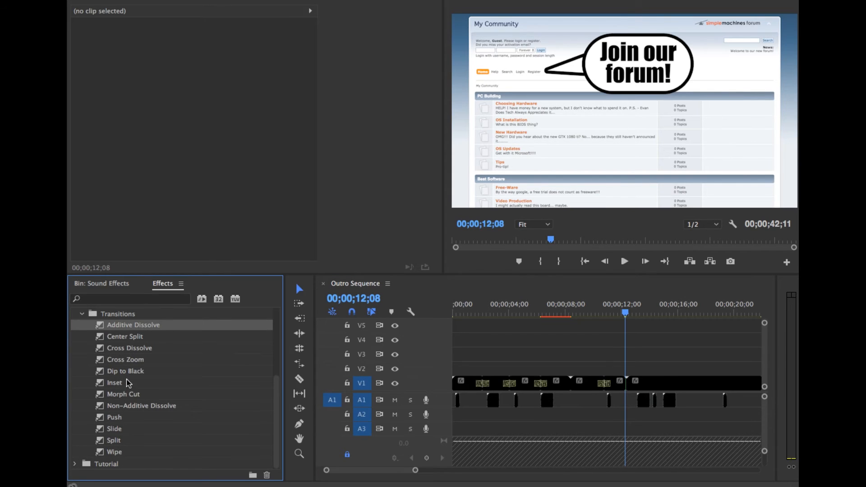
{"action": "left_click", "coordinate": [128, 334]}
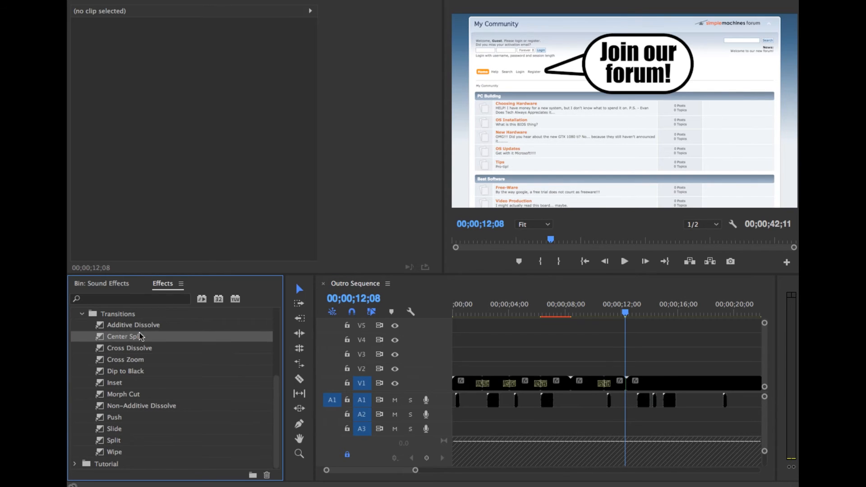
{"action": "left_click", "coordinate": [145, 328]}
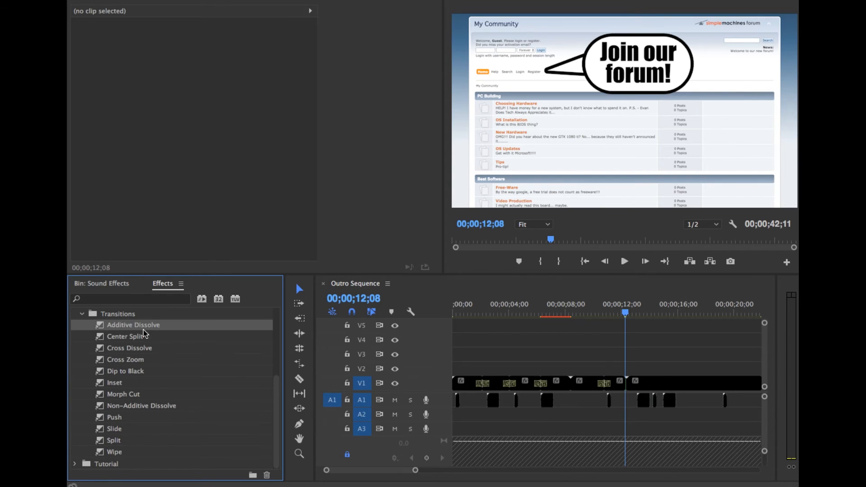
{"action": "left_click", "coordinate": [142, 339]}
{"action": "key", "text": "ctrl+s"}
{"action": "left_click", "coordinate": [136, 395]}
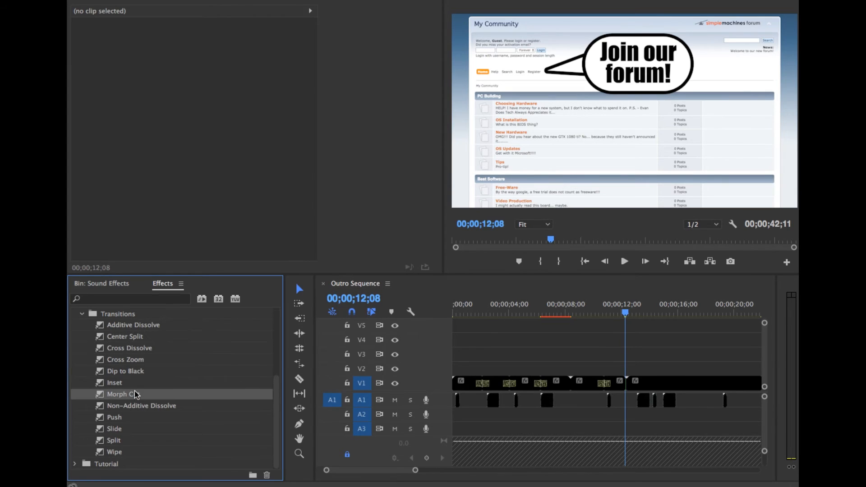
Try a Non-Additive Dissolve between the forum and Youtube Page clips, play it back and delete it
{"action": "left_click_drag", "start_coordinate": [139, 409], "coordinate": [626, 385]}
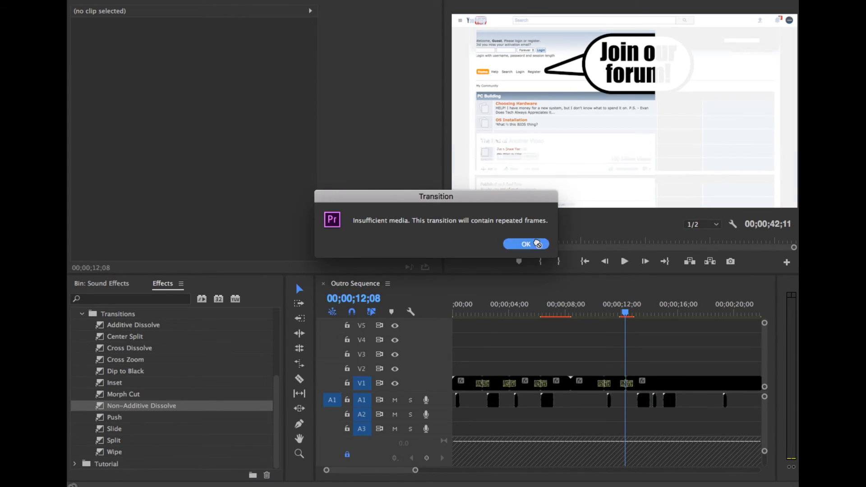
{"action": "left_click", "coordinate": [527, 244]}
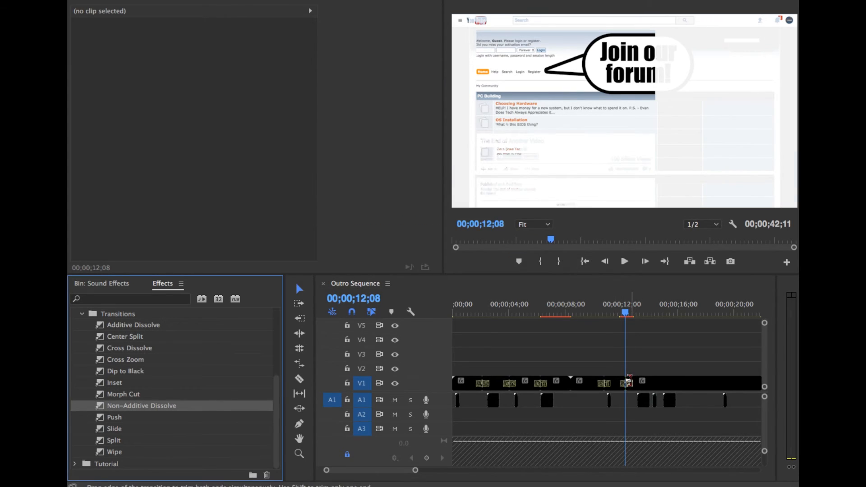
{"action": "left_click", "coordinate": [621, 315]}
{"action": "key", "text": "space"}
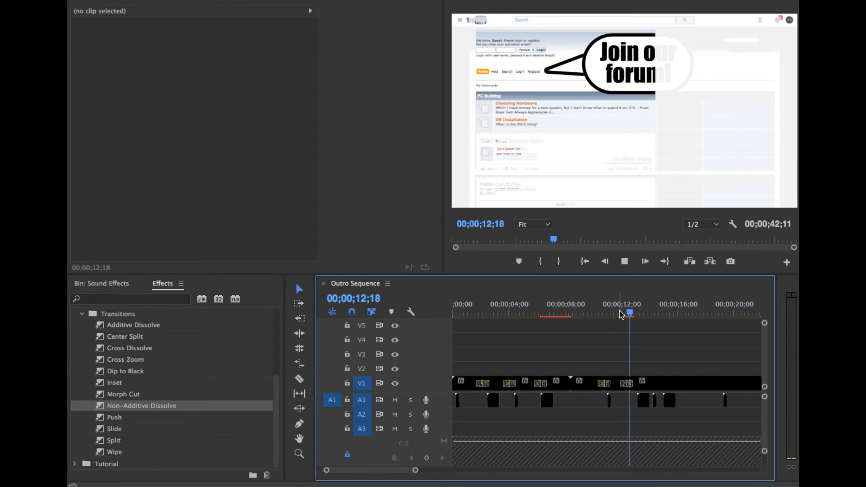
{"action": "key", "text": "space"}
{"action": "left_click_drag", "start_coordinate": [627, 310], "coordinate": [637, 311]}
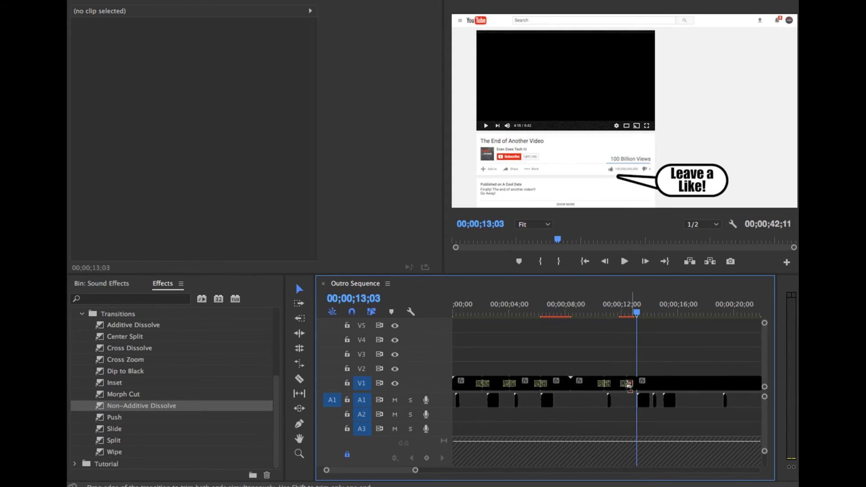
{"action": "left_click", "coordinate": [629, 385]}
{"action": "key", "text": "Delete"}
Add a Center Split between the Paypal and nested merchandise store clips, play it back and select the transition to show its settings
{"action": "left_click", "coordinate": [566, 309]}
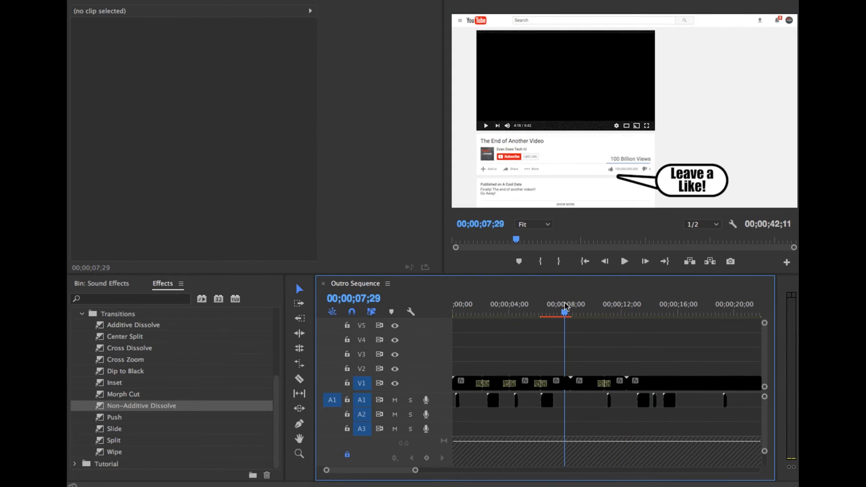
{"action": "mouse_move", "coordinate": [566, 315]}
{"action": "left_mouse_down"}
{"action": "mouse_move", "coordinate": [575, 341]}
{"action": "mouse_move", "coordinate": [567, 319]}
{"action": "left_mouse_up"}
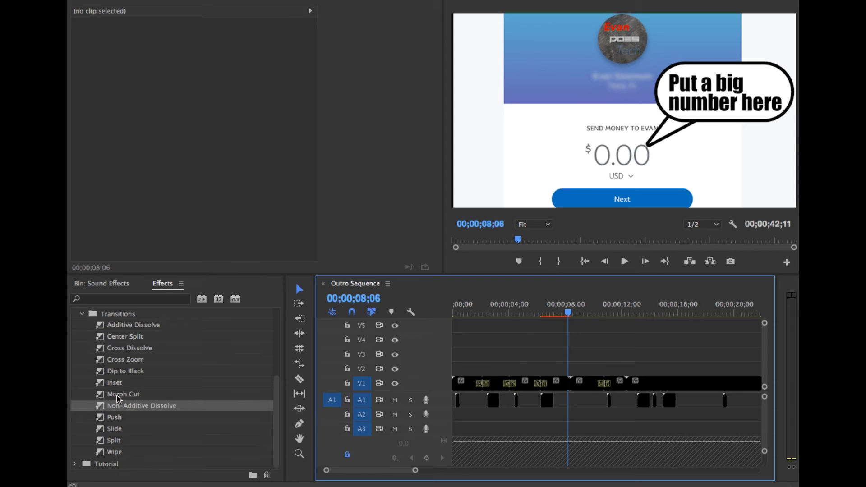
{"action": "left_click_drag", "start_coordinate": [125, 340], "coordinate": [573, 388]}
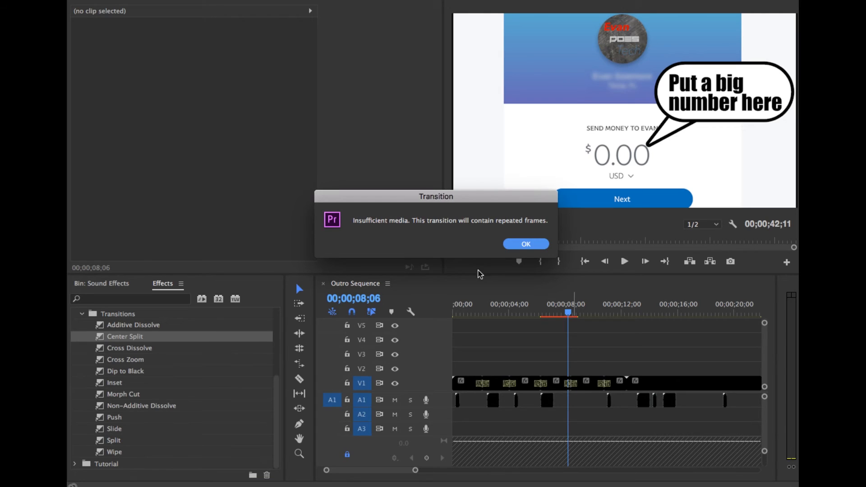
{"action": "left_click", "coordinate": [526, 243]}
{"action": "left_click", "coordinate": [559, 308]}
{"action": "key", "text": "space"}
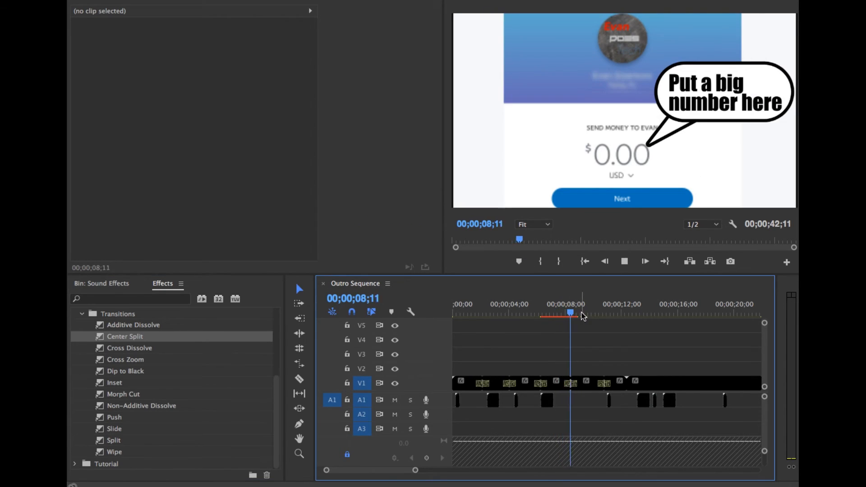
{"action": "key", "text": "space"}
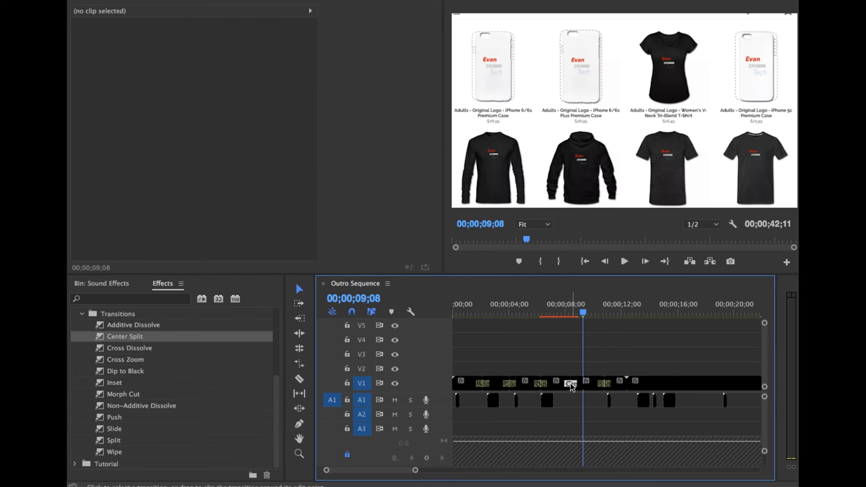
{"action": "left_click", "coordinate": [571, 383]}
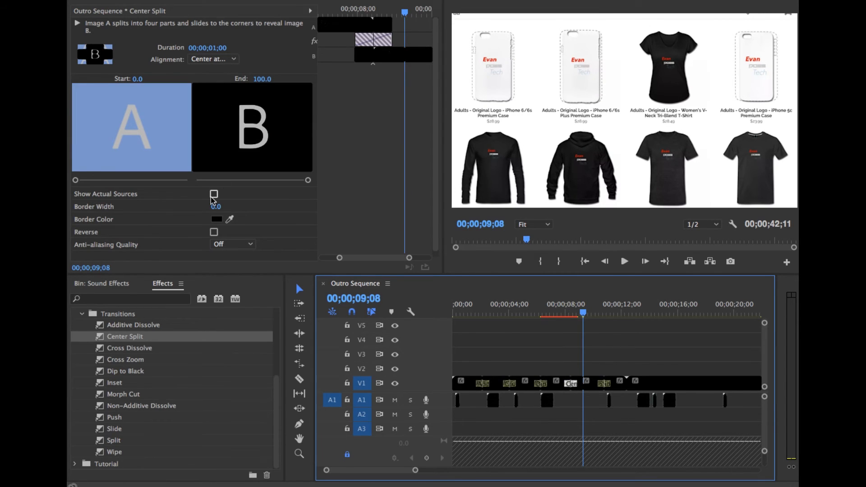
Replace the Center Split between the Paypal and merchandise store clips with a Cube Spin from the 3D Motion video transitions
{"action": "scroll", "coordinate": [243, 199], "scroll_direction": "down", "scroll_amount": 1}
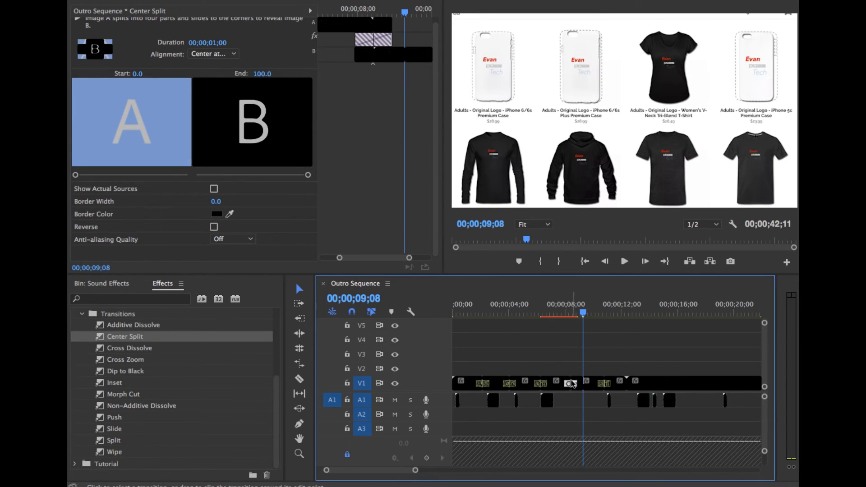
{"action": "key", "text": "Delete"}
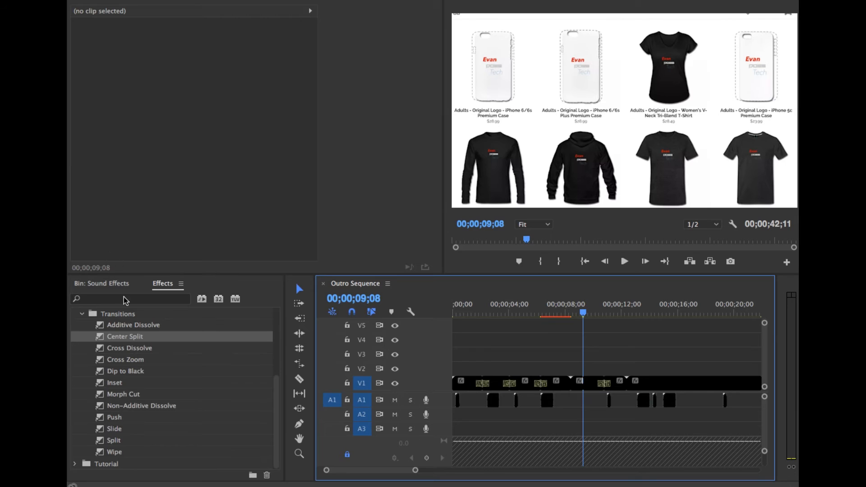
{"action": "scroll", "coordinate": [124, 330], "scroll_direction": "up", "scroll_amount": 5}
{"action": "left_click", "coordinate": [75, 360]}
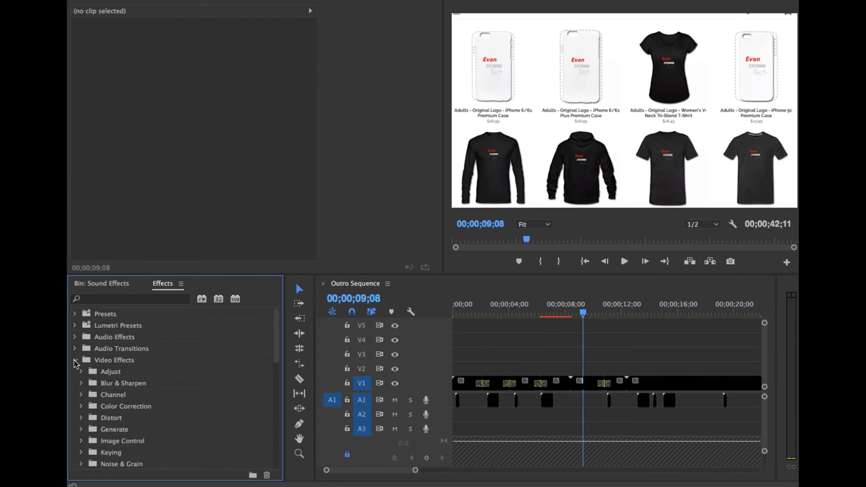
{"action": "left_click", "coordinate": [77, 359]}
{"action": "left_click", "coordinate": [75, 370]}
{"action": "scroll", "coordinate": [110, 385], "scroll_direction": "down", "scroll_amount": 2}
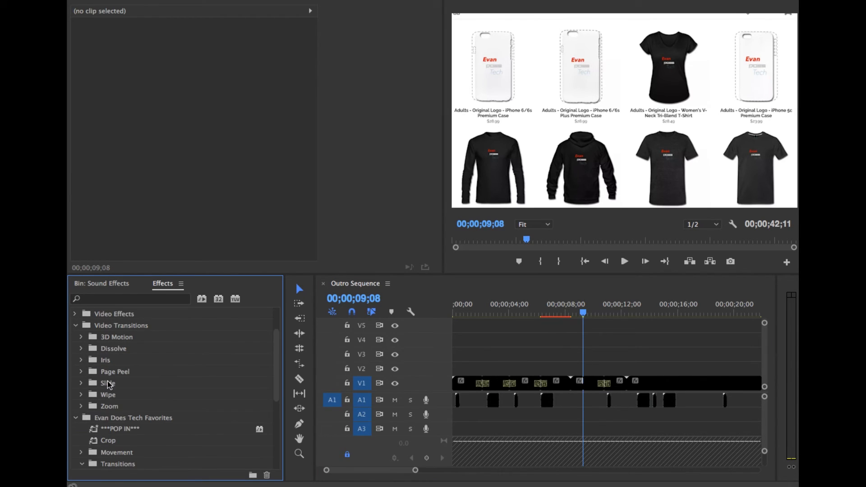
{"action": "left_click", "coordinate": [81, 337]}
{"action": "left_click_drag", "start_coordinate": [120, 352], "coordinate": [570, 384]}
Play back the Cube Spin between the Paypal and merchandise store clips
{"action": "key", "text": "Return"}
{"action": "mouse_move", "coordinate": [557, 307]}
{"action": "left_mouse_down"}
{"action": "mouse_move", "coordinate": [576, 315]}
{"action": "mouse_move", "coordinate": [557, 307]}
{"action": "mouse_move", "coordinate": [562, 317]}
{"action": "left_mouse_up"}
{"action": "key", "text": "space"}
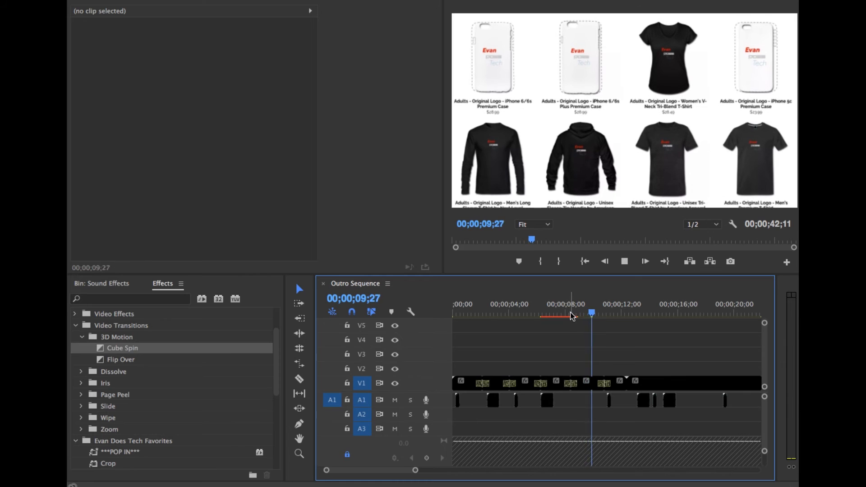
{"action": "key", "text": "space"}
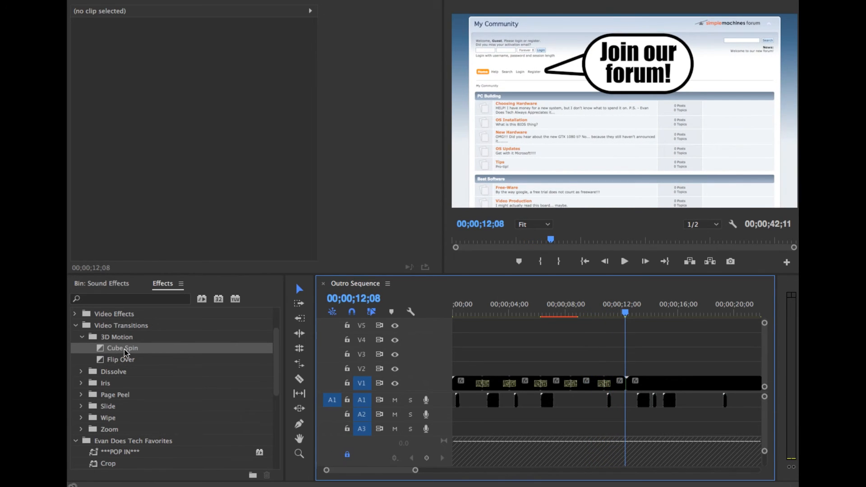
Add a Flip Over transition at the cut between the forum and Youtube Page clips and play it back
{"action": "left_click_drag", "start_coordinate": [125, 359], "coordinate": [626, 384]}
{"action": "left_click", "coordinate": [523, 244]}
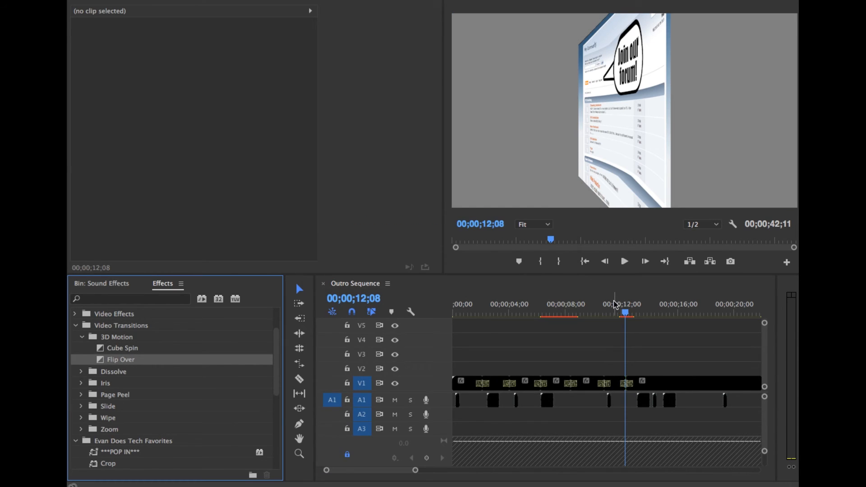
{"action": "left_click", "coordinate": [616, 311]}
{"action": "key", "text": "space"}
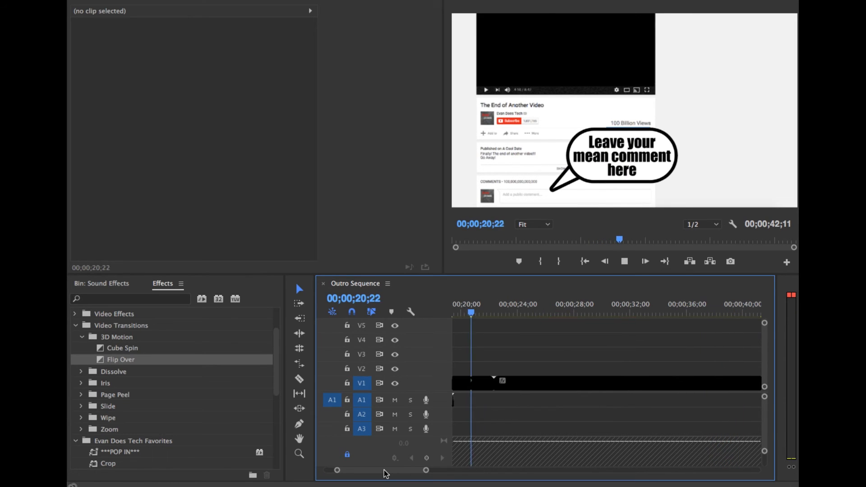
{"action": "key", "text": "space"}
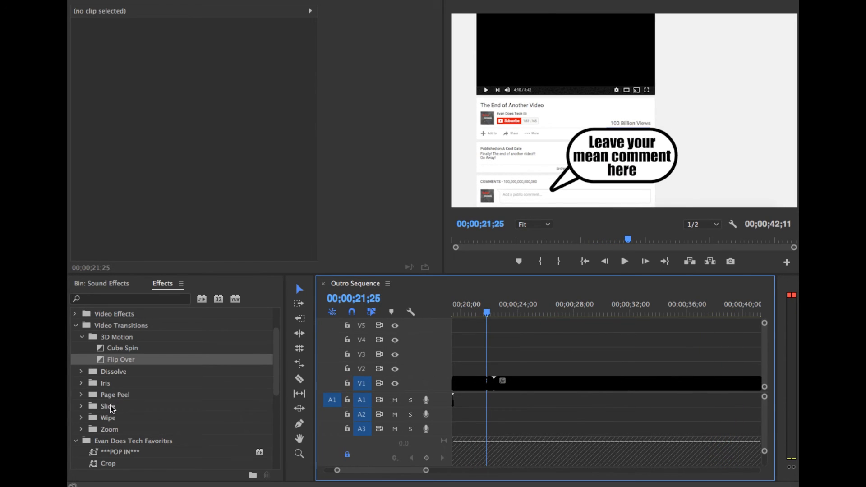
Add a Cross Zoom from the favorite transitions between the Youtube Page clip and the end card, ending at the cut, and play it back
{"action": "left_click", "coordinate": [81, 337]}
{"action": "left_click", "coordinate": [75, 325]}
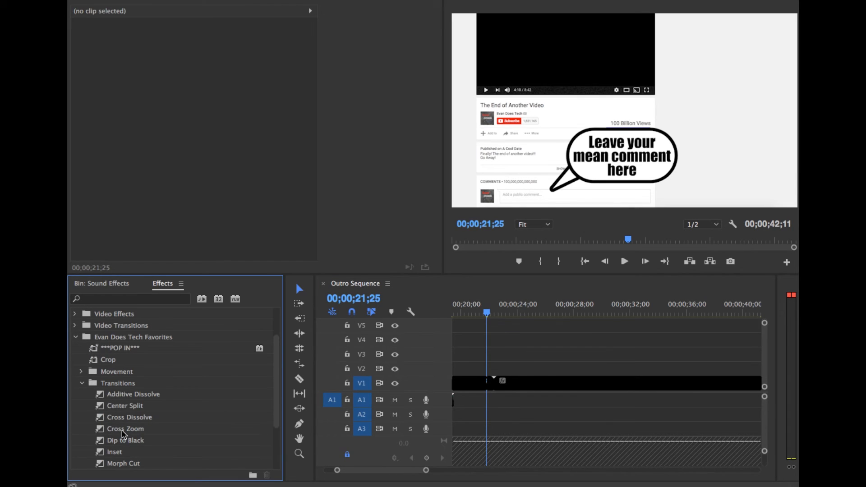
{"action": "scroll", "coordinate": [121, 422], "scroll_direction": "down", "scroll_amount": 2}
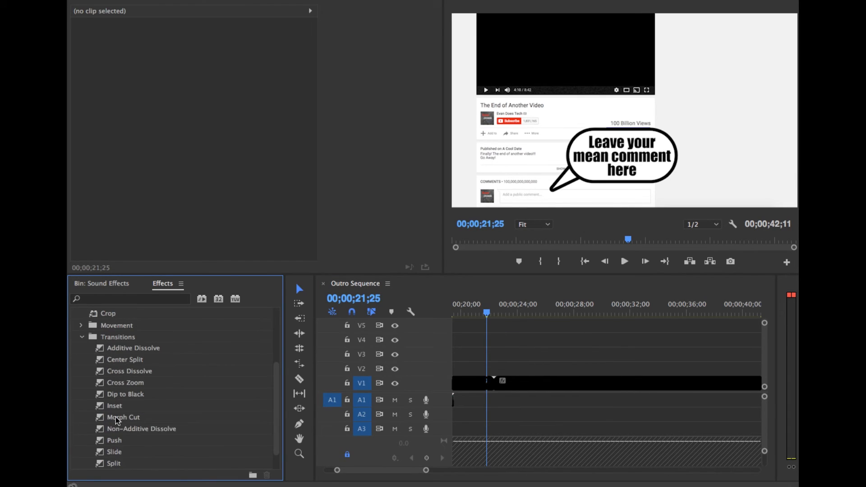
{"action": "left_click_drag", "start_coordinate": [123, 383], "coordinate": [488, 385]}
{"action": "left_click", "coordinate": [537, 247]}
{"action": "left_click", "coordinate": [476, 306]}
{"action": "key", "text": "space"}
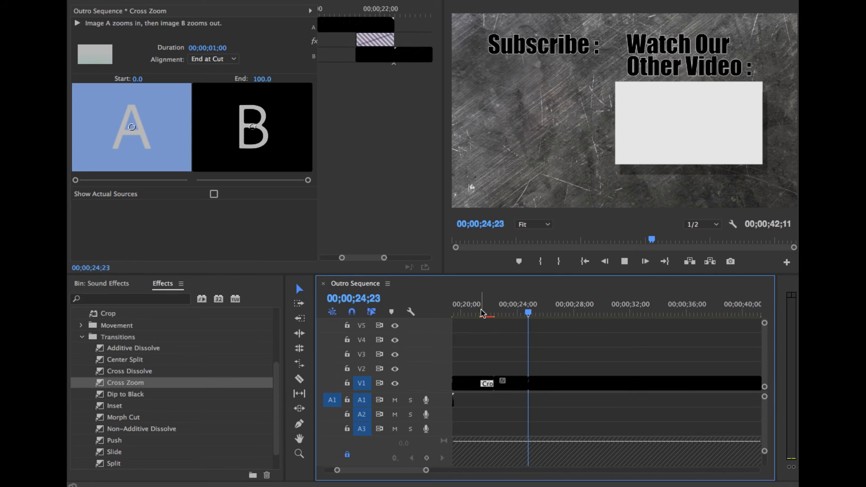
{"action": "key", "text": "space"}
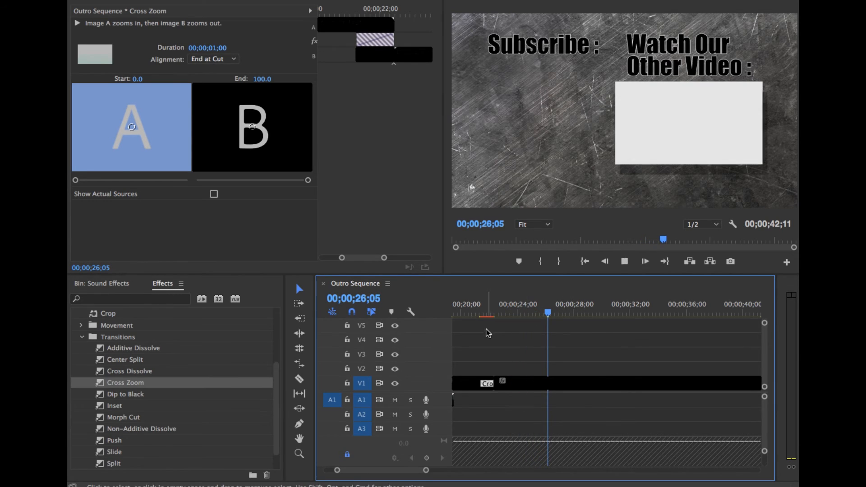
{"action": "scroll", "coordinate": [489, 327], "scroll_direction": "right", "scroll_amount": 3}
{"action": "key", "text": "space"}
{"action": "key", "text": "space"}
Play the outro sequence from its start through to the end card to review all the transitions
{"action": "scroll", "coordinate": [495, 323], "scroll_direction": "down", "scroll_amount": 10}
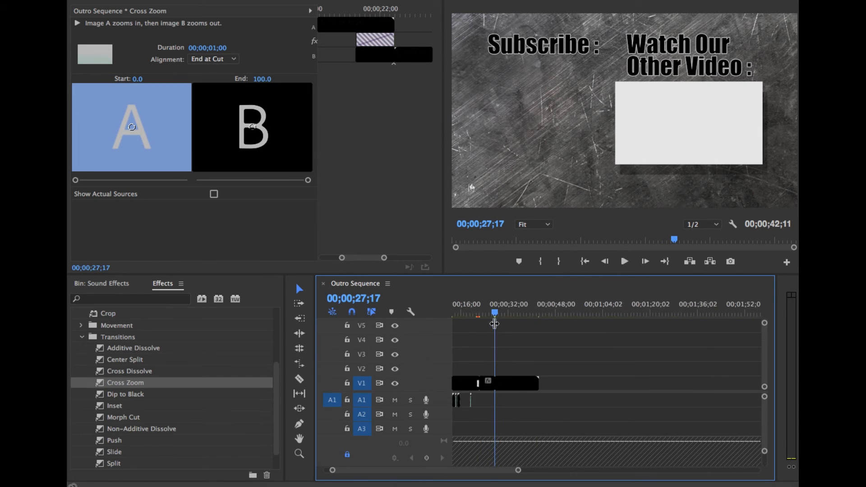
{"action": "scroll", "coordinate": [481, 323], "scroll_direction": "up", "scroll_amount": 4}
{"action": "scroll", "coordinate": [481, 323], "scroll_direction": "up", "scroll_amount": 1}
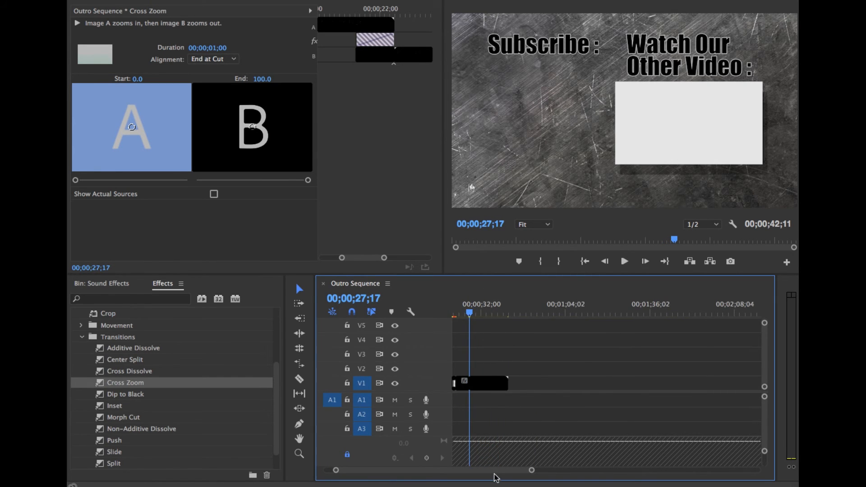
{"action": "left_click_drag", "start_coordinate": [494, 470], "coordinate": [319, 450]}
{"action": "key", "text": "Home"}
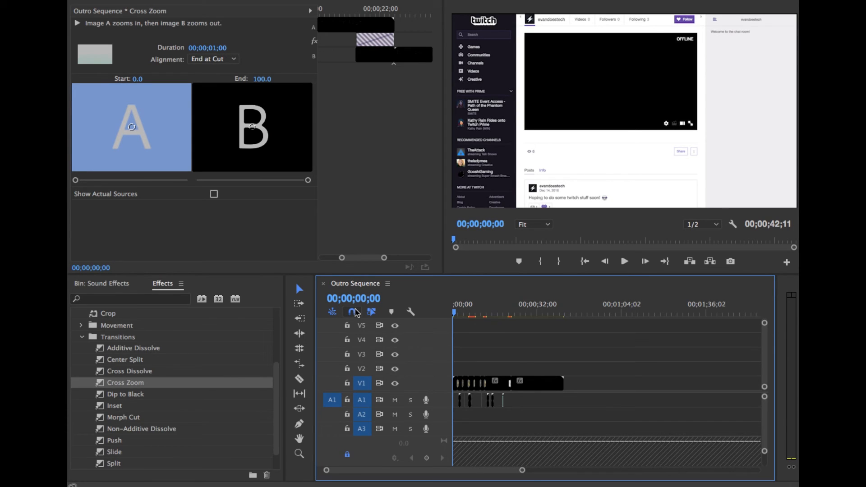
{"action": "key", "text": "space"}
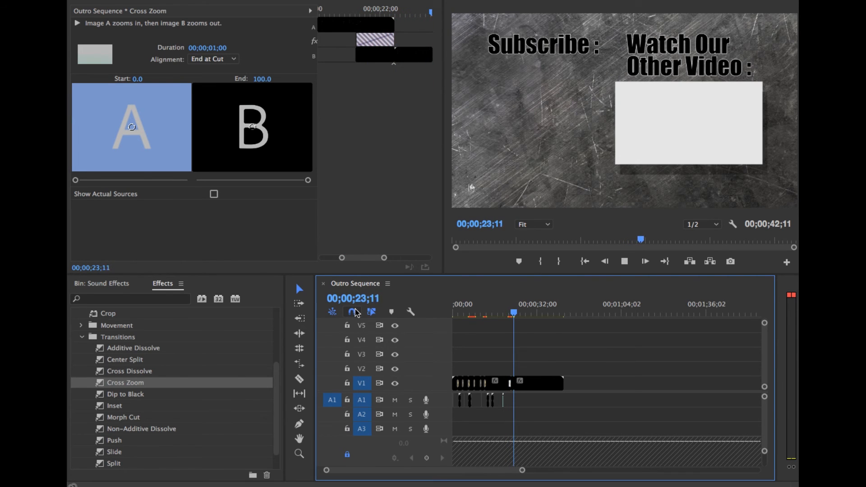
{"action": "key", "text": "space"}
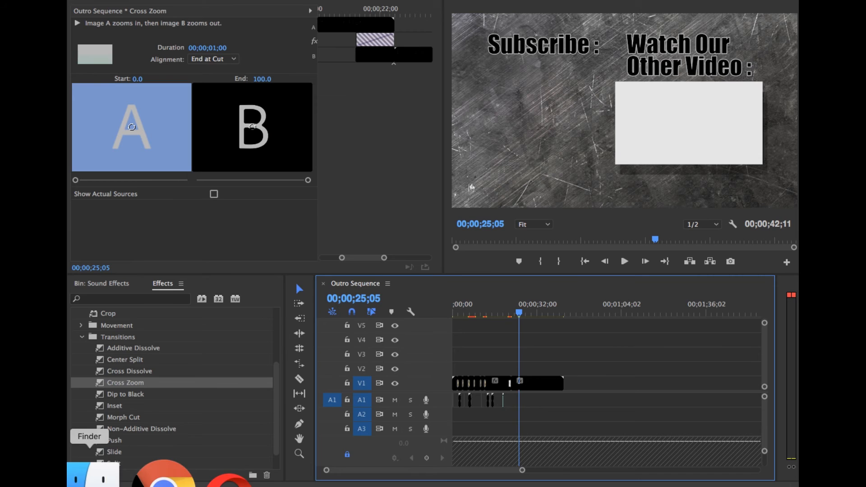
Switch to Finder and go back from the SFX folder to the References folder
{"action": "left_click", "coordinate": [110, 472]}
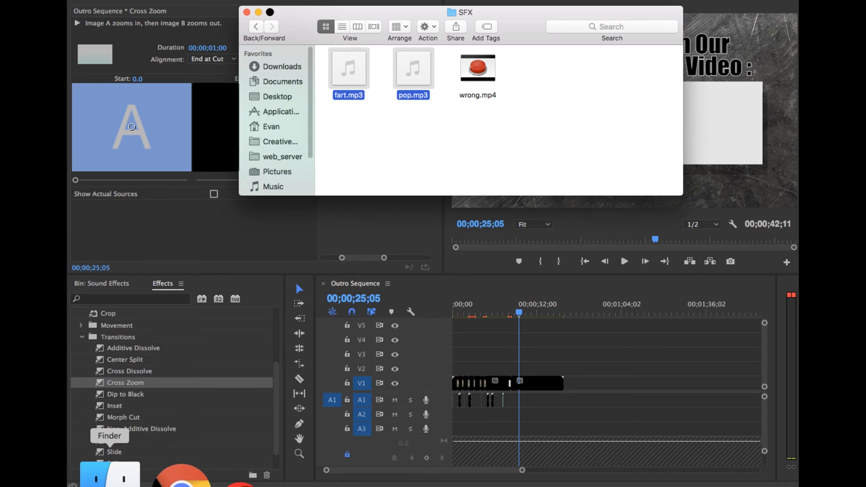
{"action": "left_click", "coordinate": [256, 27]}
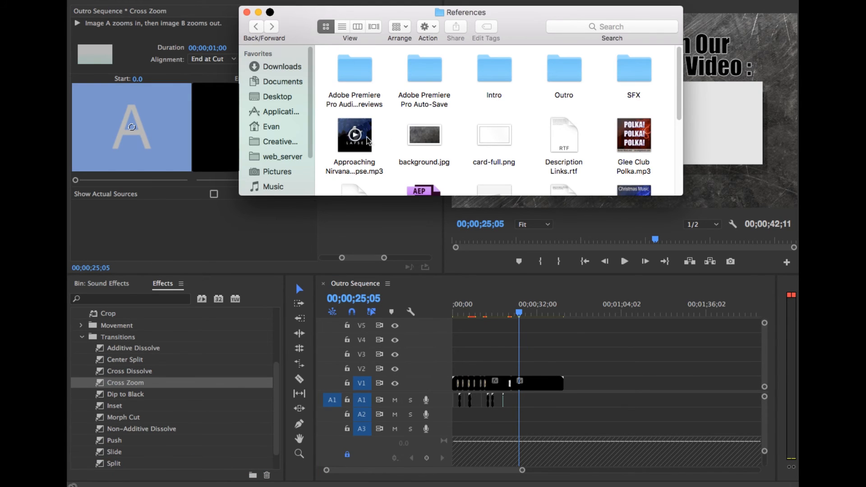